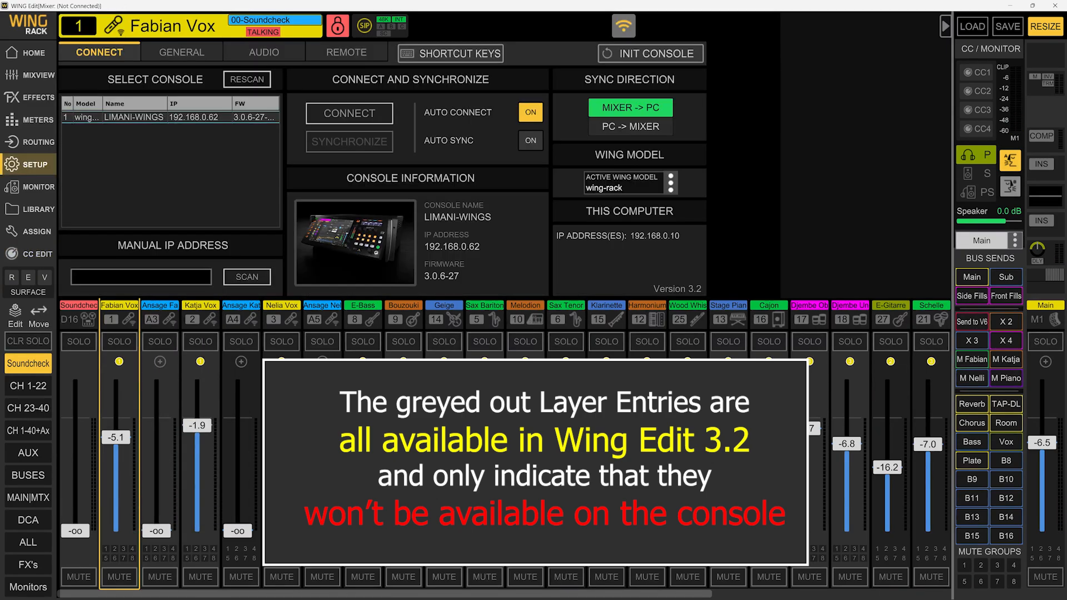
Step: Choose the active WING model in the console setup
{"action": "left_click", "coordinate": [670, 182]}
{"action": "left_click", "coordinate": [629, 207]}
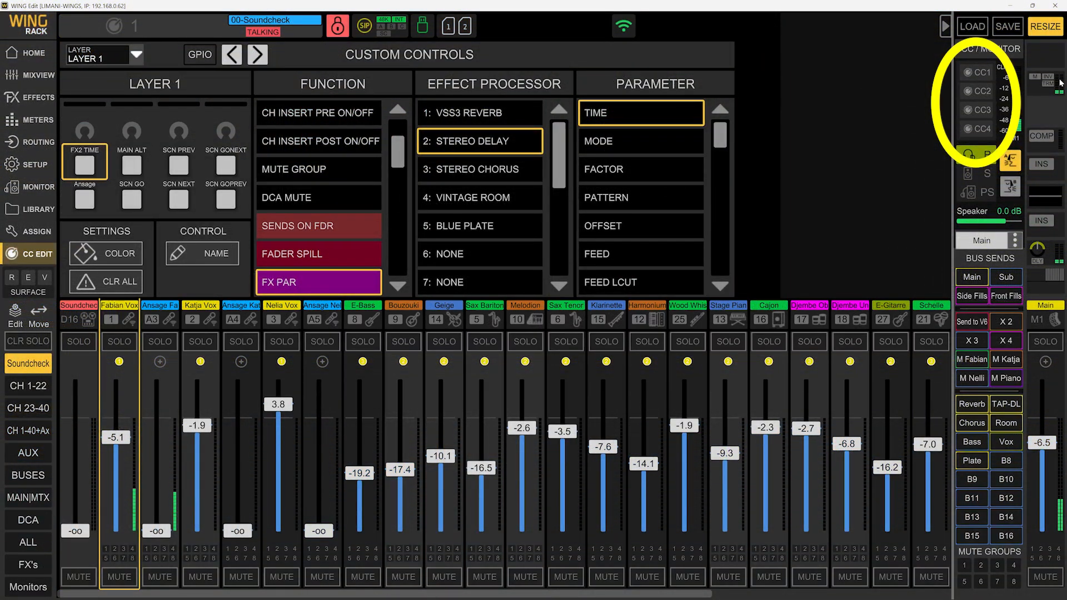
Step: Open all four floating Custom Controls windows, CC1 to CC4
{"action": "left_click", "coordinate": [973, 72]}
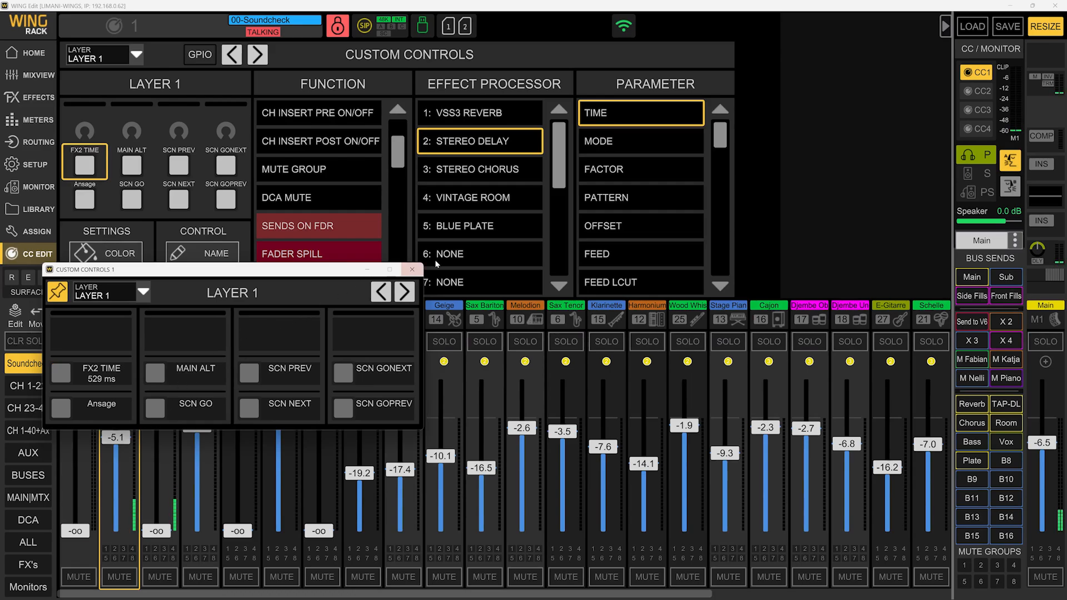
{"action": "left_click", "coordinate": [976, 90]}
{"action": "left_click", "coordinate": [978, 110]}
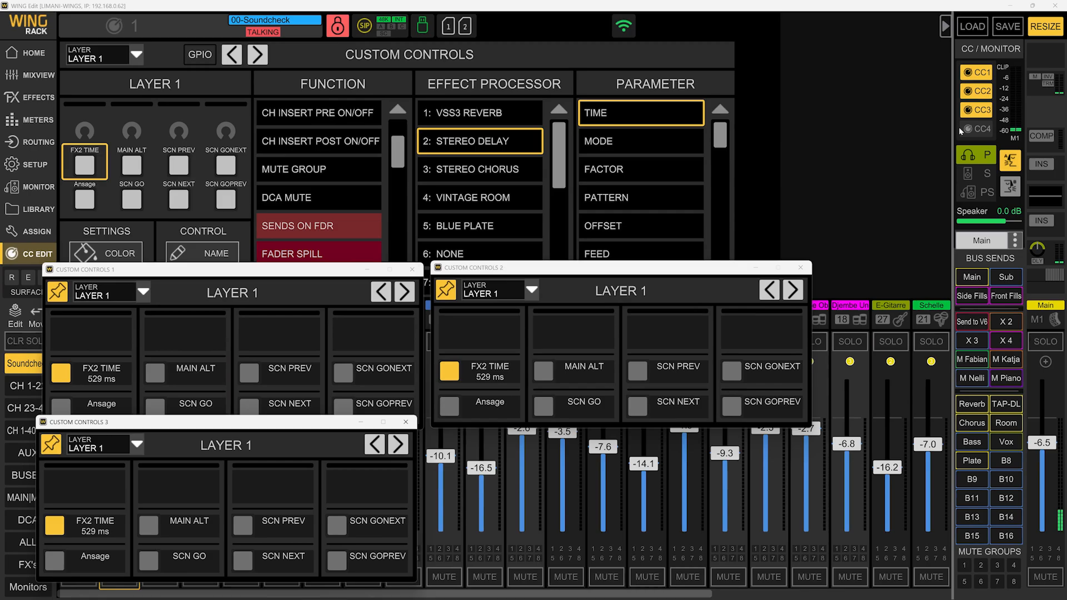
{"action": "left_click", "coordinate": [966, 129]}
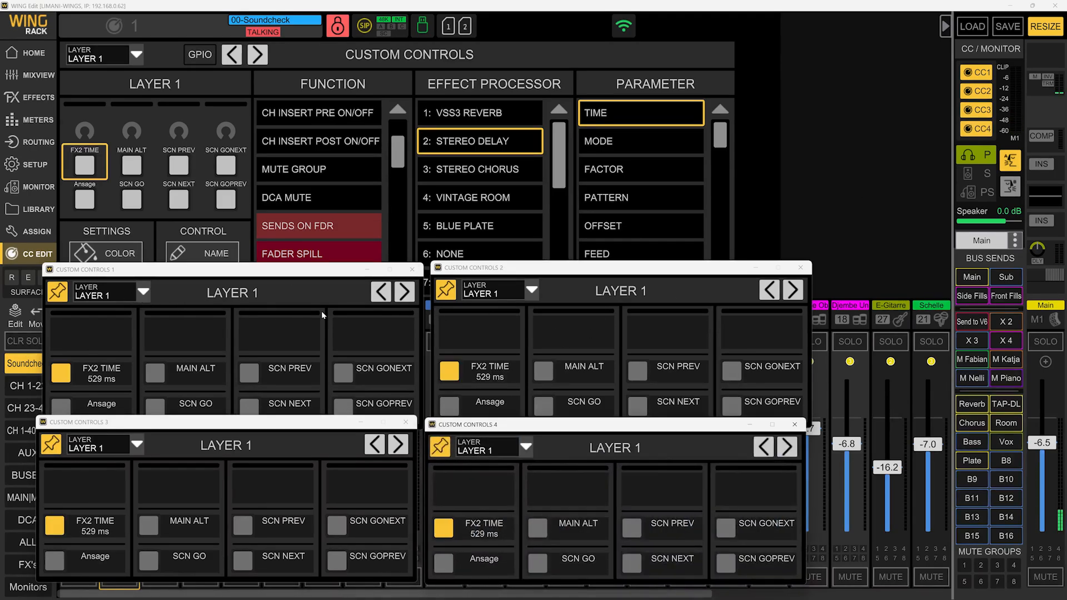
Step: Set Custom Controls windows 2, 3 and 4 to Layer 2, Layer 3 and Layer 4 respectively
{"action": "left_click", "coordinate": [531, 289]}
{"action": "left_click", "coordinate": [631, 92]}
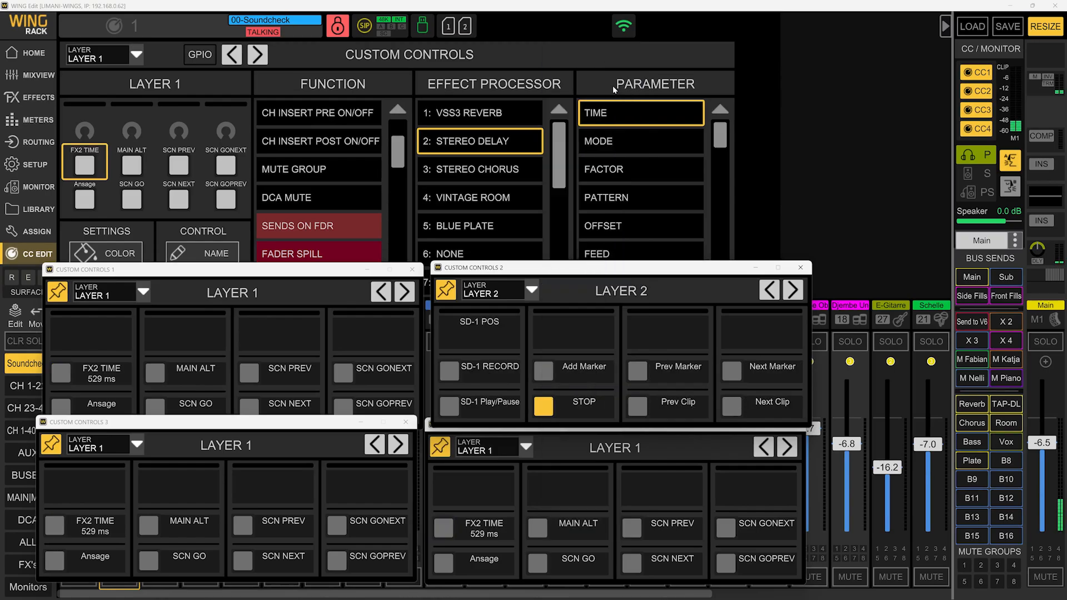
{"action": "left_click", "coordinate": [115, 444]}
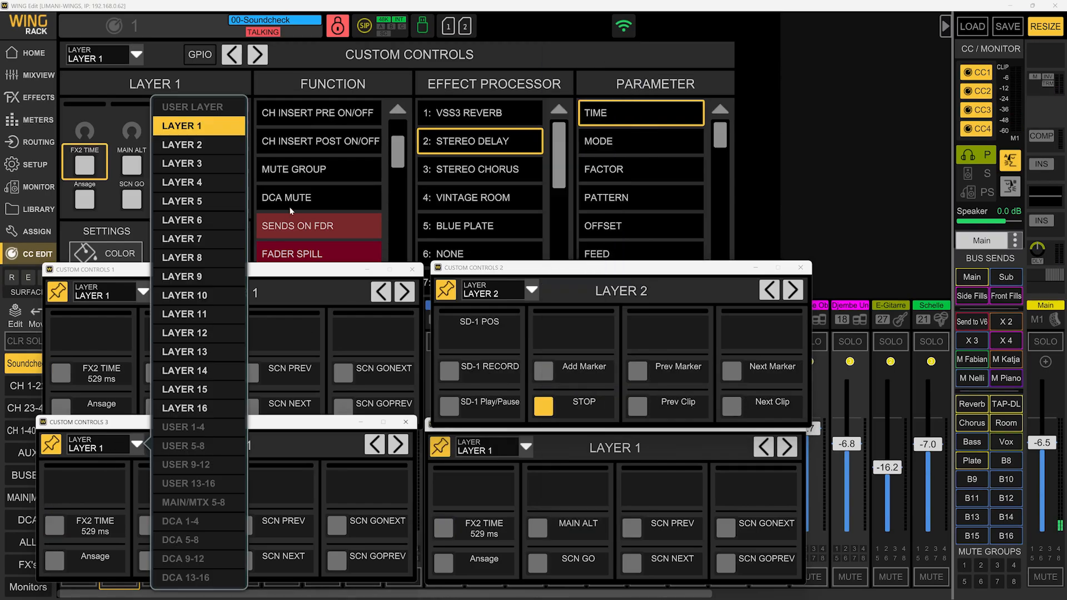
{"action": "left_click", "coordinate": [182, 164]}
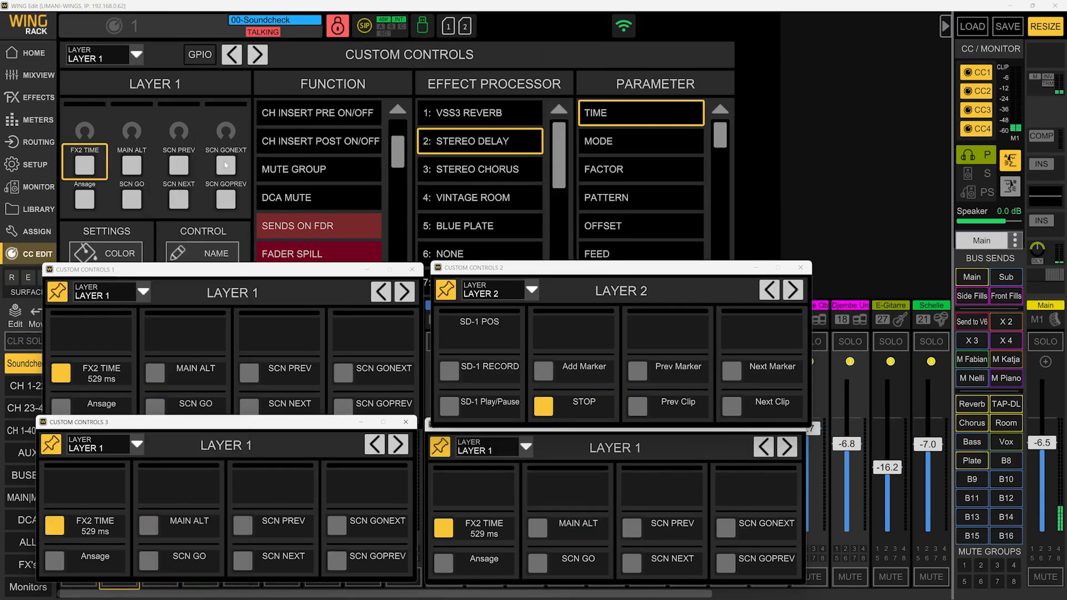
{"action": "left_click", "coordinate": [481, 445]}
{"action": "left_click", "coordinate": [589, 185]}
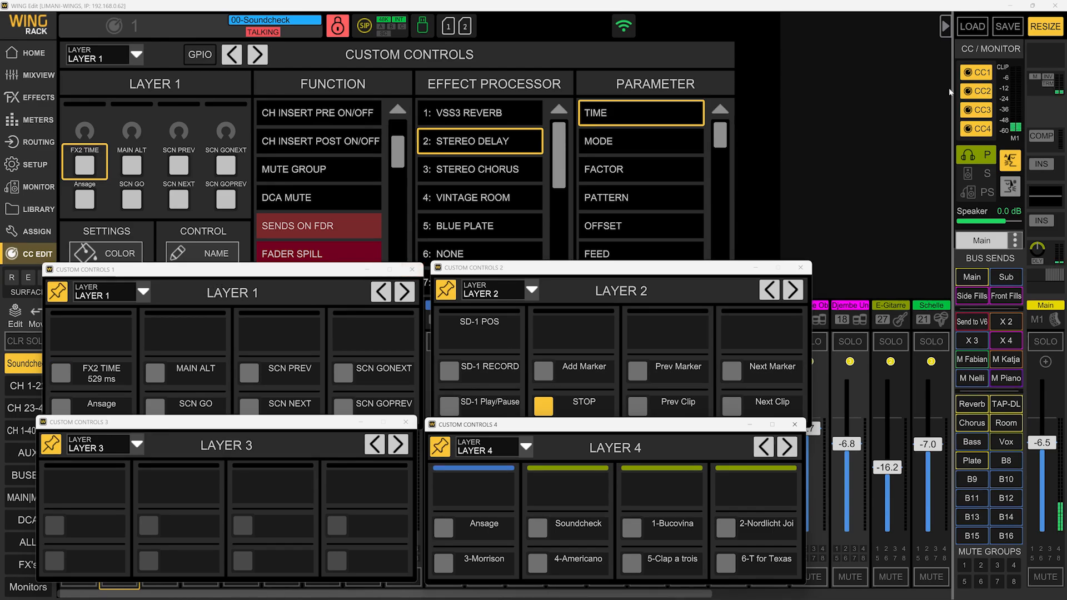
Step: Keep only the Custom Controls 3 window open, moved higher, and switch the custom controls editor to Layer 3
{"action": "left_click", "coordinate": [970, 73]}
{"action": "left_click", "coordinate": [970, 91]}
{"action": "left_click", "coordinate": [969, 129]}
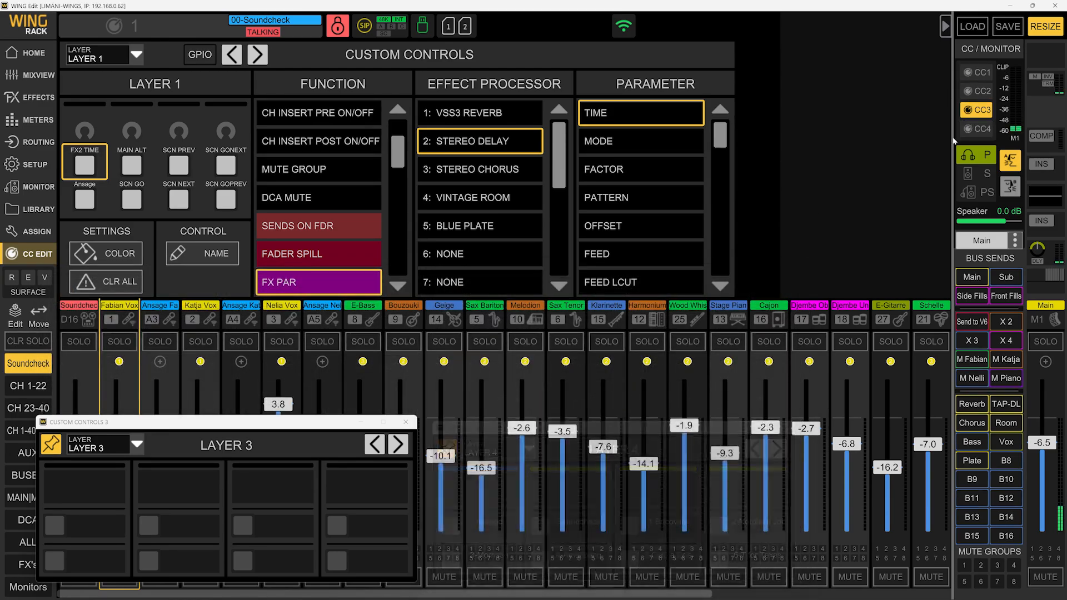
{"action": "left_click_drag", "start_coordinate": [281, 428], "coordinate": [295, 318]}
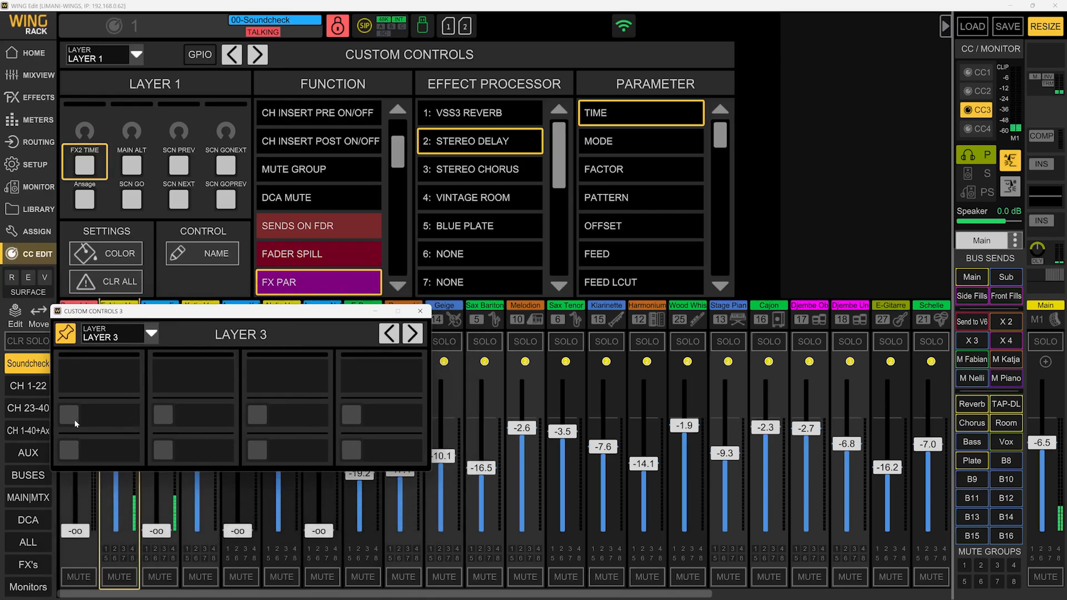
{"action": "left_click", "coordinate": [136, 54]}
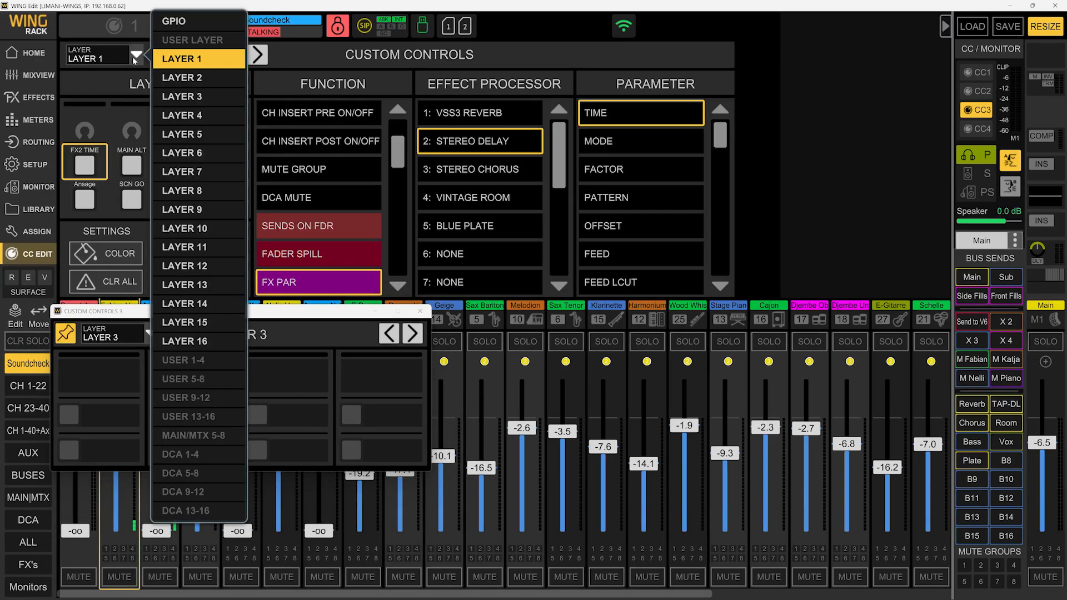
{"action": "left_click", "coordinate": [193, 97]}
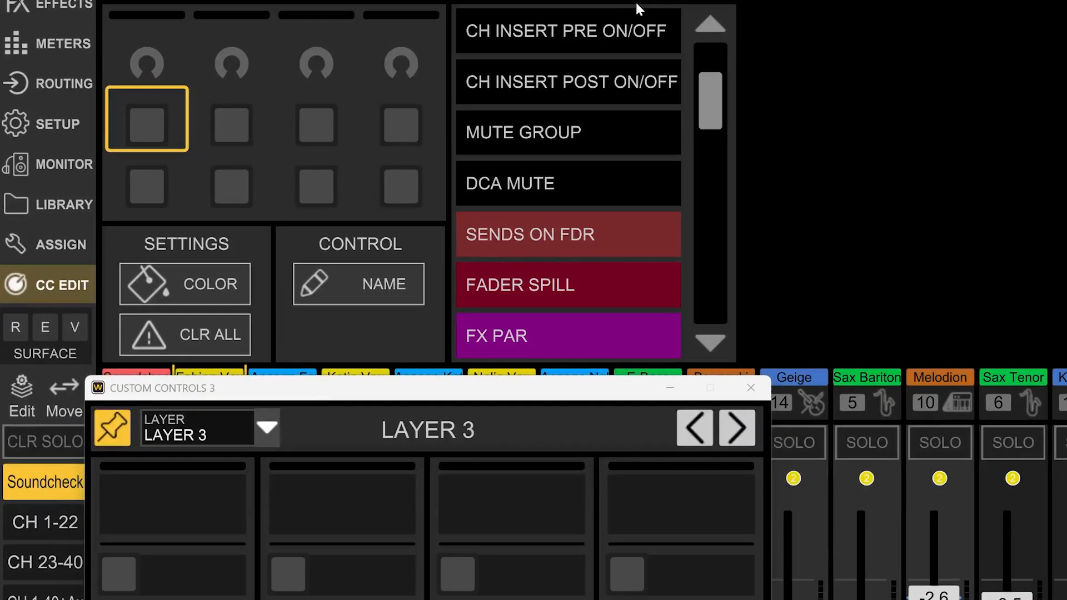
Step: Try CH MUTE, CH INSERT POST ON/OFF and MUTE GROUP on the first upper button of Layer 3
{"action": "left_click_drag", "start_coordinate": [720, 102], "coordinate": [627, 14]}
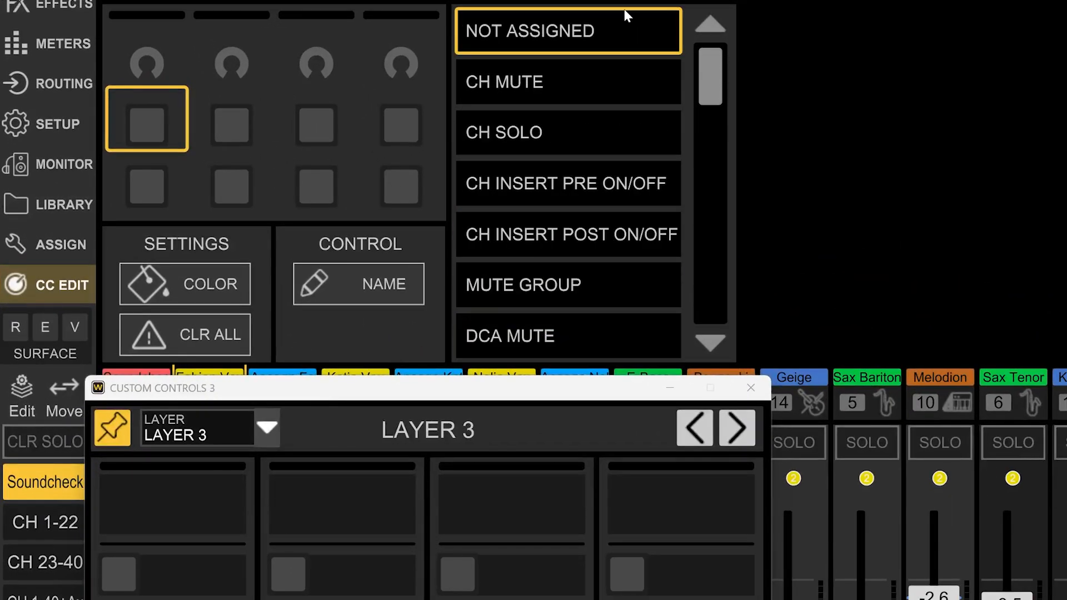
{"action": "left_click", "coordinate": [566, 72]}
{"action": "left_click", "coordinate": [559, 232]}
{"action": "left_click", "coordinate": [622, 285]}
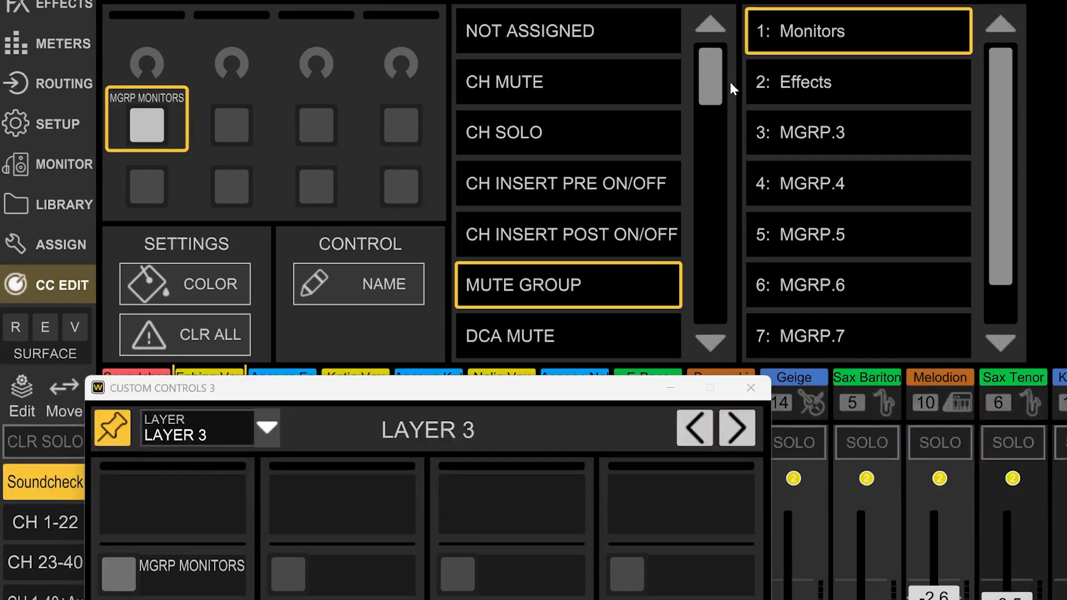
{"action": "left_click", "coordinate": [629, 82]}
Step: Try SENDS ON FDR, FADER SPILL, FX PAR and DAW BUTTONS on the first upper button of Layer 3
{"action": "scroll", "coordinate": [628, 126], "scroll_direction": "down", "scroll_amount": 3}
{"action": "left_click", "coordinate": [579, 231]}
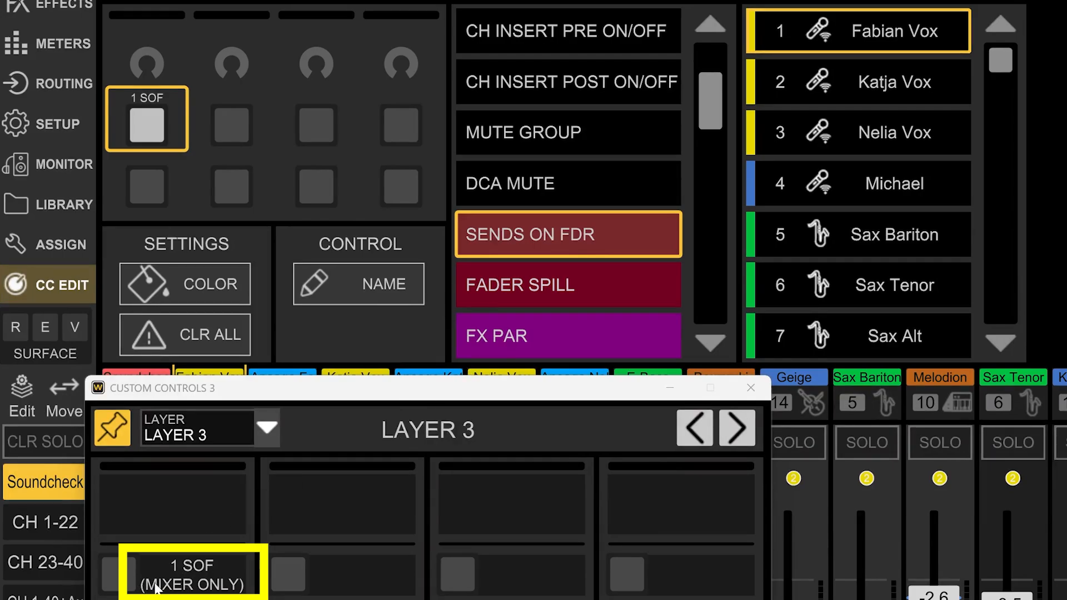
{"action": "left_click", "coordinate": [550, 291]}
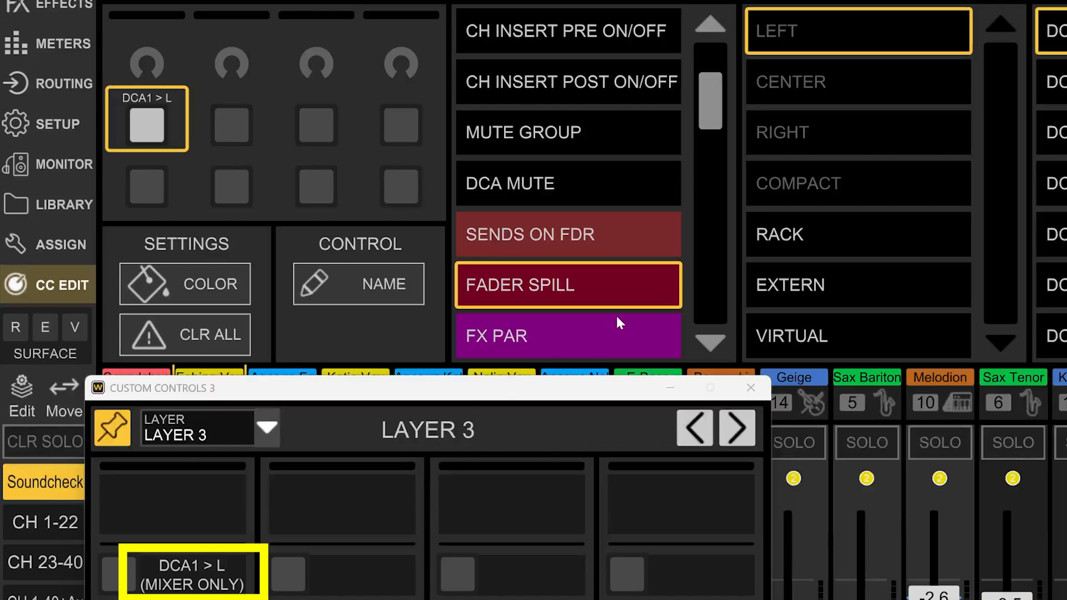
{"action": "scroll", "coordinate": [719, 99], "scroll_direction": "down", "scroll_amount": 2}
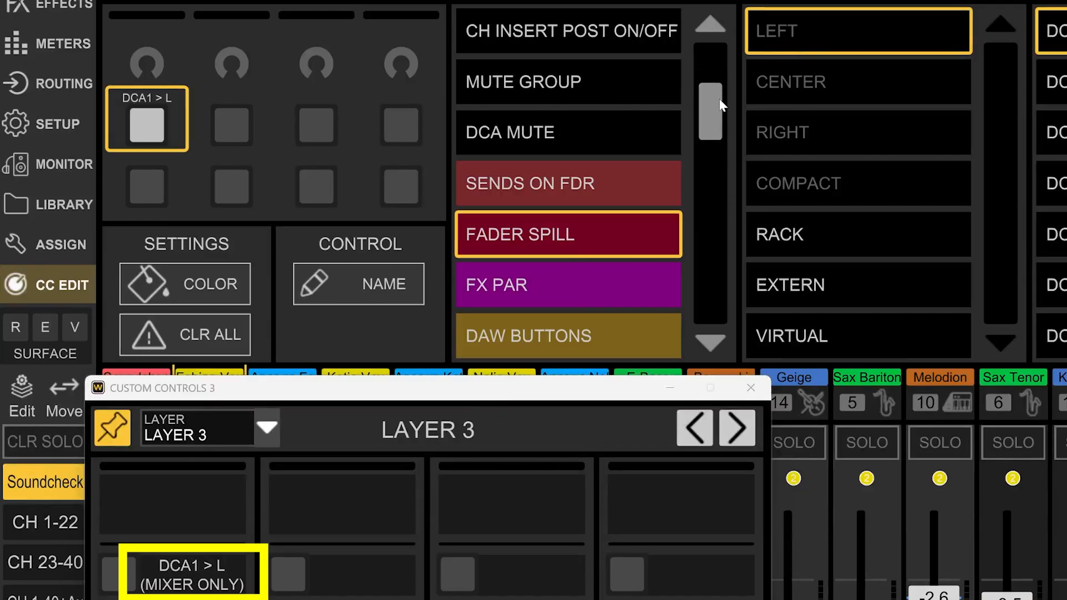
{"action": "left_click", "coordinate": [564, 289]}
{"action": "left_click", "coordinate": [564, 336]}
Step: Try the CH PAGE, GLOBAL PAGE, FADER PAGE and OVERVIEW PAGE functions on the first upper button
{"action": "scroll", "coordinate": [719, 105], "scroll_direction": "down", "scroll_amount": 3}
{"action": "left_click", "coordinate": [560, 234]}
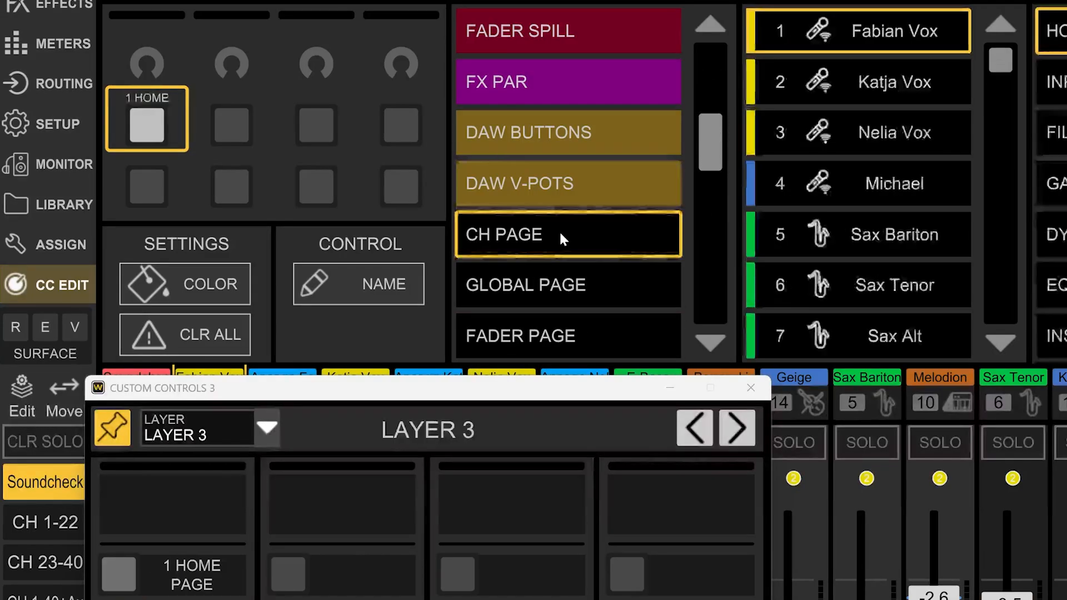
{"action": "left_click", "coordinate": [574, 287]}
{"action": "left_click", "coordinate": [583, 335]}
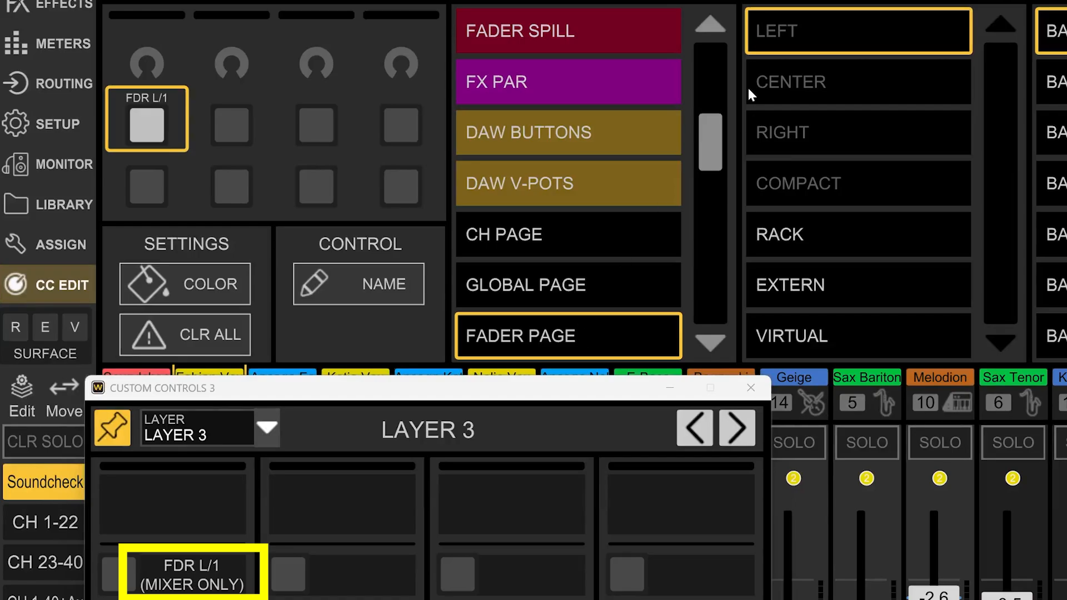
{"action": "scroll", "coordinate": [720, 143], "scroll_direction": "down", "scroll_amount": 2}
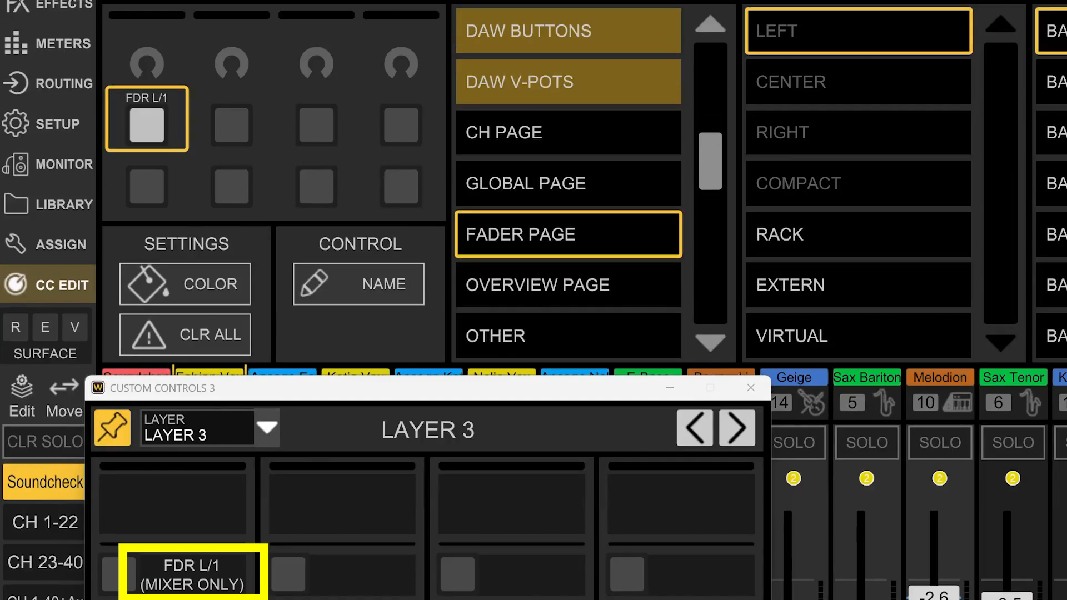
{"action": "left_click", "coordinate": [603, 290]}
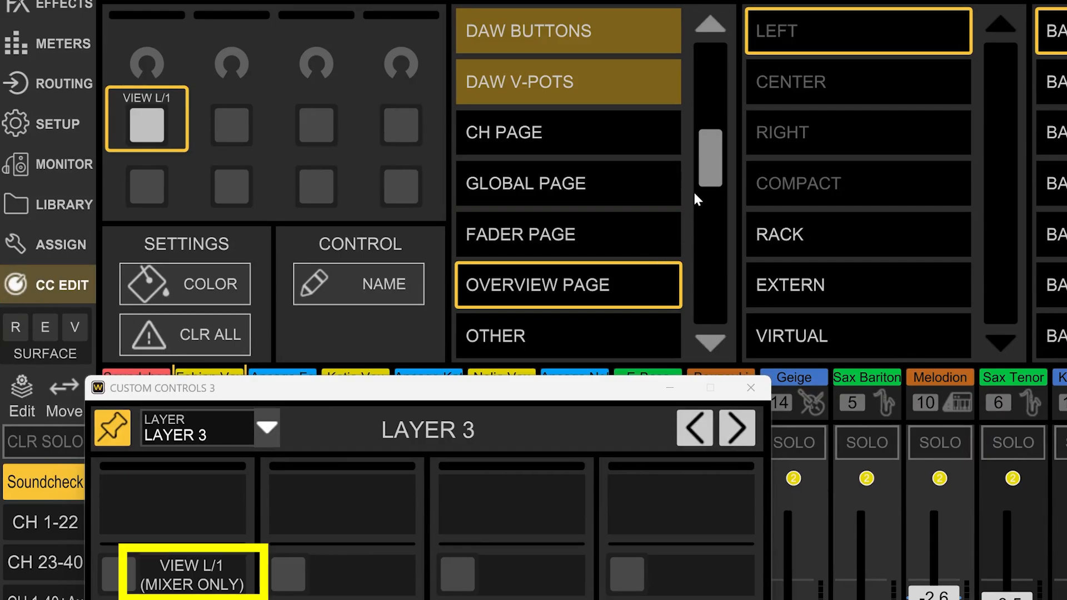
Step: Try the OTHER function on the first upper button, including GLOBAL MAIN/ALT, MONITOR PHONES, MONITOR PH+SPK and further options
{"action": "scroll", "coordinate": [558, 243], "scroll_direction": "down", "scroll_amount": 2}
{"action": "left_click", "coordinate": [558, 245]}
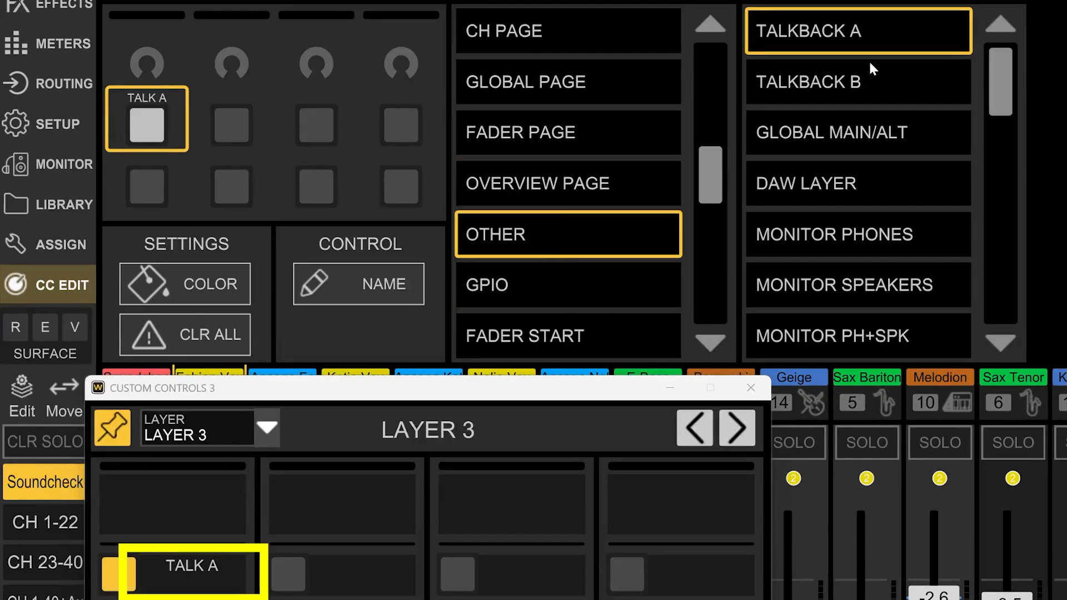
{"action": "left_click", "coordinate": [855, 132]}
{"action": "left_click", "coordinate": [841, 234]}
{"action": "left_click", "coordinate": [839, 334]}
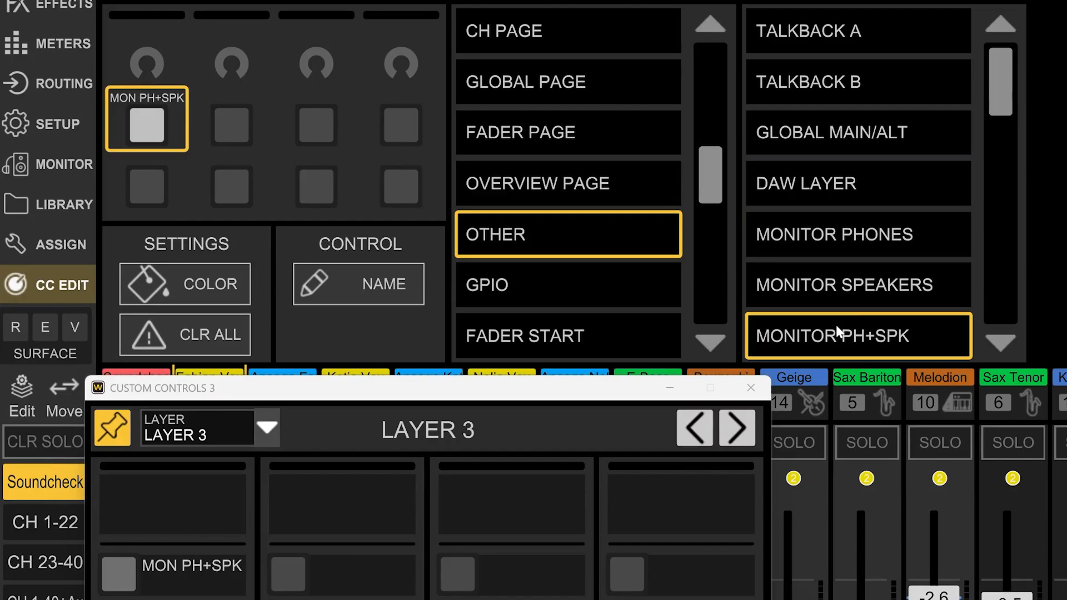
{"action": "scroll", "coordinate": [838, 334], "scroll_direction": "down", "scroll_amount": 4}
{"action": "left_click", "coordinate": [889, 234]}
{"action": "left_click", "coordinate": [916, 283]}
Step: Try the FADER -oo, FADER -10 dB and FADER 0 dB options on the first upper button
{"action": "scroll", "coordinate": [914, 276], "scroll_direction": "down", "scroll_amount": 3}
{"action": "left_click", "coordinate": [864, 232]}
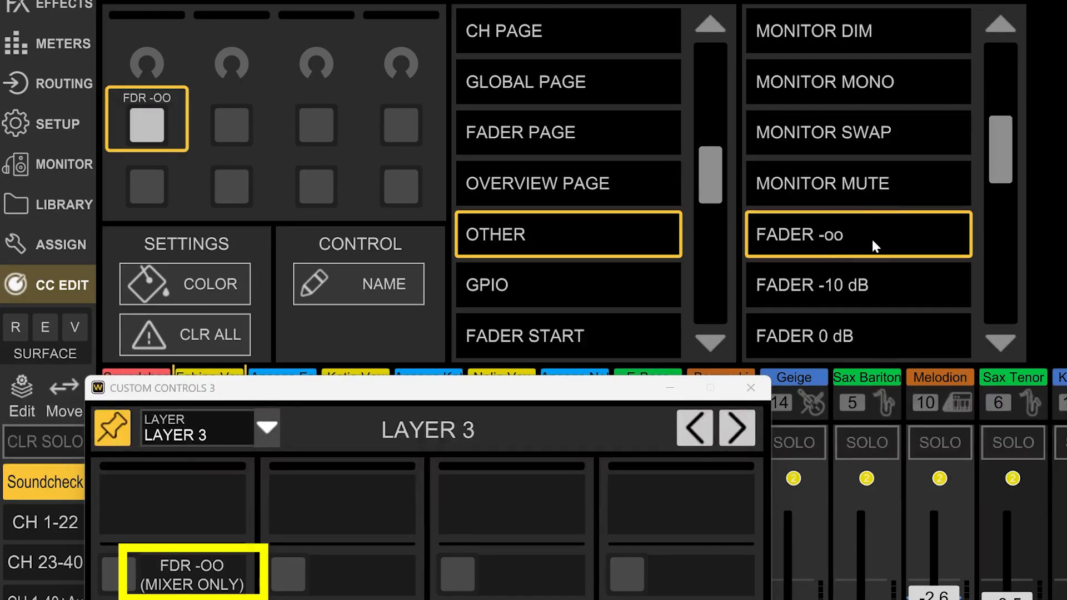
{"action": "left_click", "coordinate": [867, 278]}
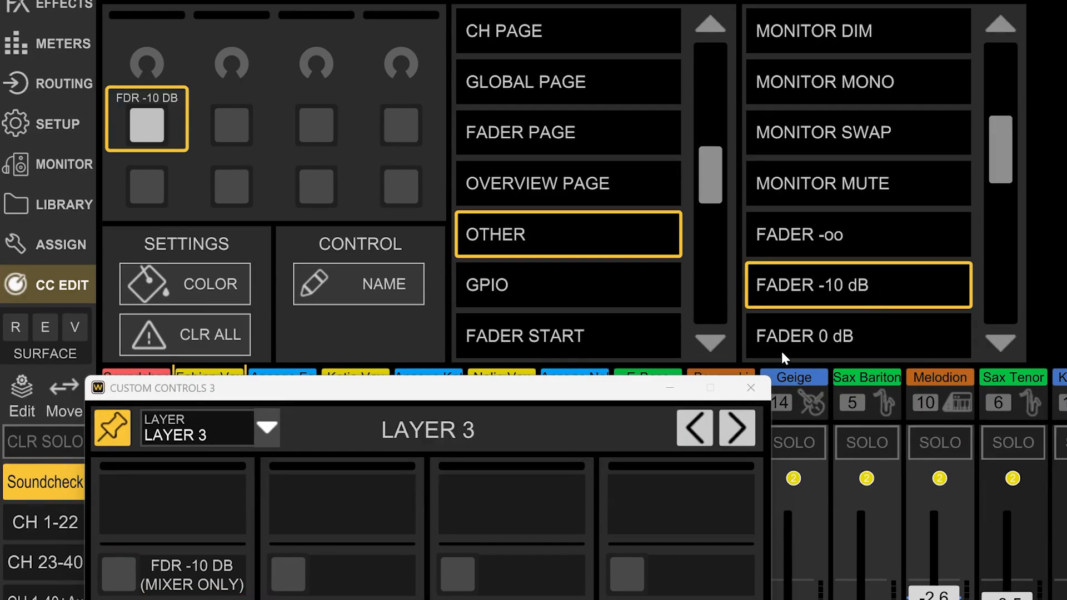
{"action": "left_click", "coordinate": [814, 338]}
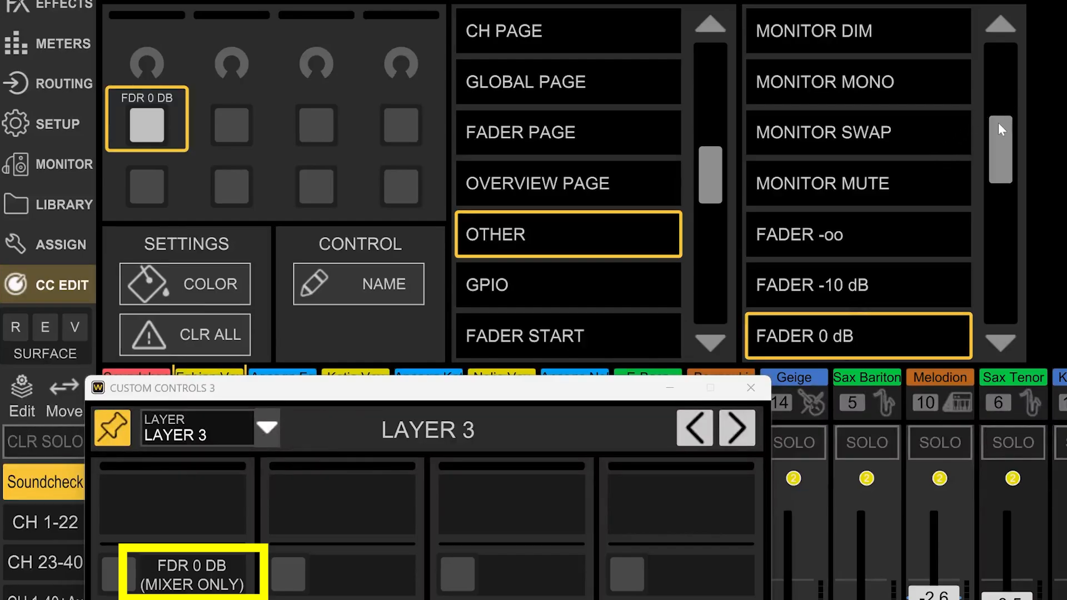
Step: Try the AUTOMIX X, AUTOMIX Y, CHANNEL PREV and CHANNEL NEXT options on the first upper button
{"action": "left_click_drag", "start_coordinate": [997, 123], "coordinate": [1000, 172]}
{"action": "left_click", "coordinate": [879, 132]}
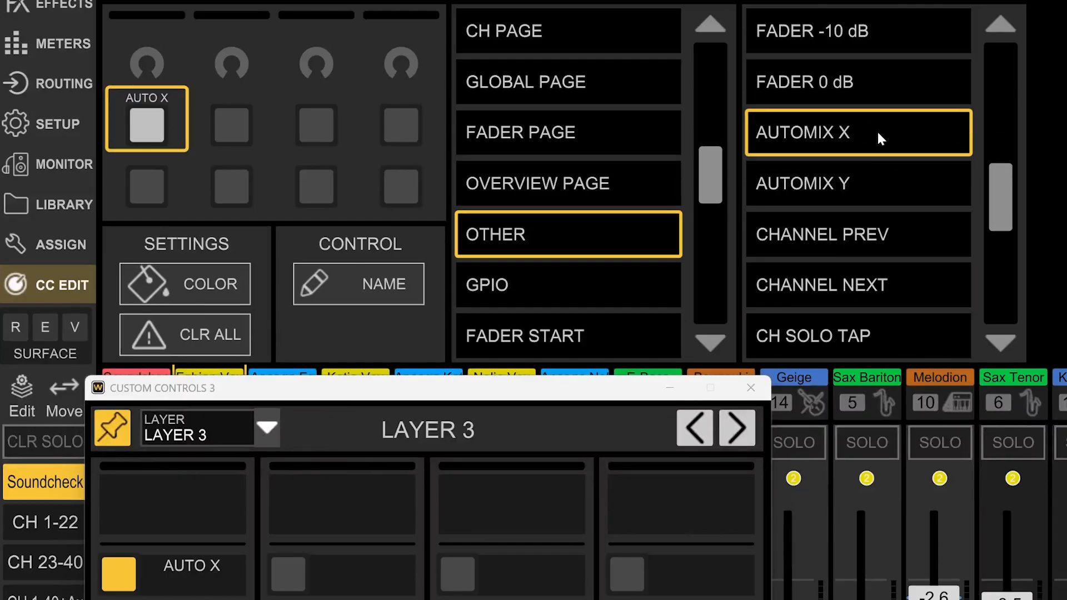
{"action": "left_click", "coordinate": [875, 183]}
{"action": "left_click", "coordinate": [874, 233]}
{"action": "left_click", "coordinate": [881, 284]}
Step: Try the CH, BUS, MAIN and MTX SOLO TAP options on the first upper button
{"action": "left_click", "coordinate": [883, 336]}
{"action": "scroll", "coordinate": [1008, 227], "scroll_direction": "down", "scroll_amount": 4}
{"action": "left_click", "coordinate": [867, 183]}
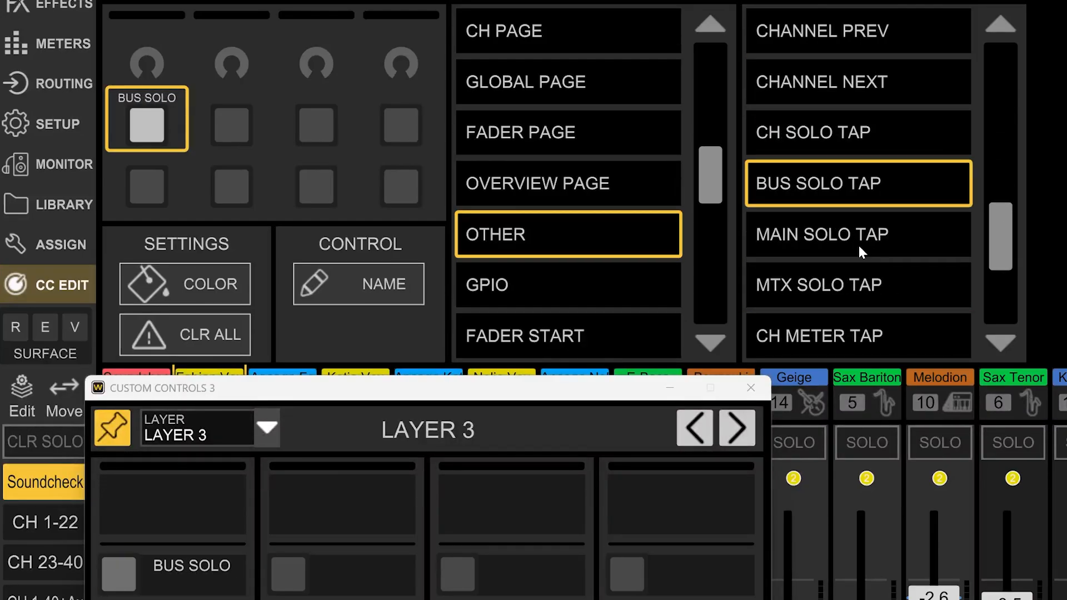
{"action": "left_click", "coordinate": [867, 233]}
{"action": "left_click", "coordinate": [868, 284]}
Step: Try the CH, BUS, MAIN, MTX and DCA METER TAP options and CC BANK on the first upper button
{"action": "left_click", "coordinate": [872, 336]}
{"action": "scroll", "coordinate": [1026, 215], "scroll_direction": "down", "scroll_amount": 5}
{"action": "left_click", "coordinate": [881, 134]}
{"action": "left_click", "coordinate": [872, 184]}
{"action": "left_click", "coordinate": [866, 234]}
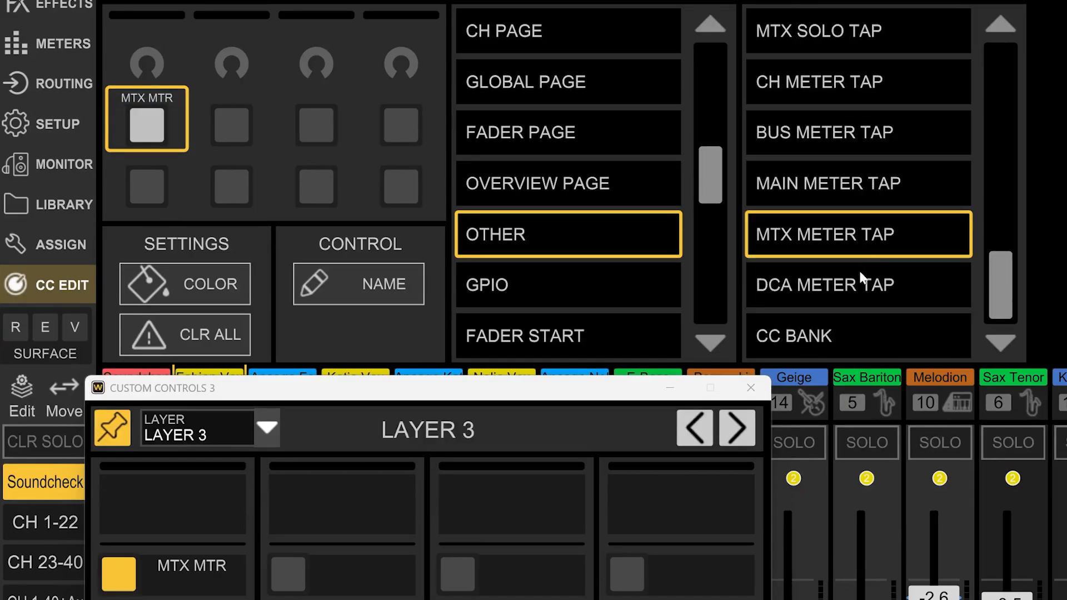
{"action": "left_click", "coordinate": [867, 284]}
{"action": "left_click", "coordinate": [867, 335]}
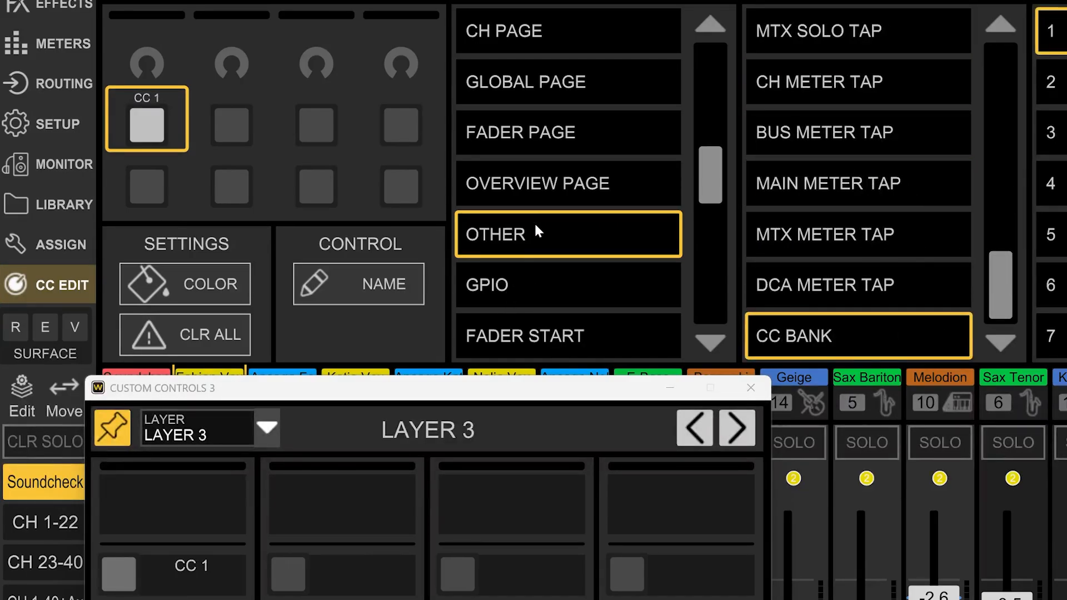
Step: Try the GPIO, FADER START, SHOW CONTROL and SCENE RECALL functions on the first upper button
{"action": "left_click", "coordinate": [556, 282]}
{"action": "left_click", "coordinate": [622, 334]}
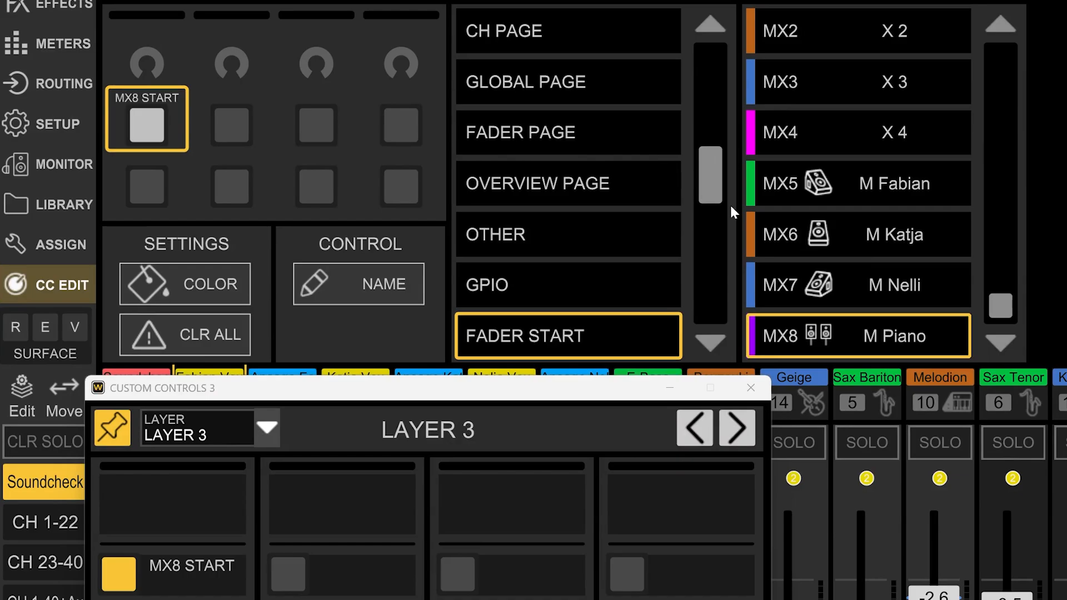
{"action": "scroll", "coordinate": [729, 204], "scroll_direction": "down", "scroll_amount": 2}
{"action": "left_click", "coordinate": [625, 281]}
{"action": "left_click", "coordinate": [628, 333]}
Step: Try the MIDI CC and MIDI NOTE functions on the first upper button, each in toggle and push mode
{"action": "scroll", "coordinate": [726, 254], "scroll_direction": "down", "scroll_amount": 4}
{"action": "left_click", "coordinate": [611, 183]}
{"action": "left_click", "coordinate": [611, 234]}
{"action": "left_click", "coordinate": [611, 285]}
{"action": "left_click", "coordinate": [611, 336]}
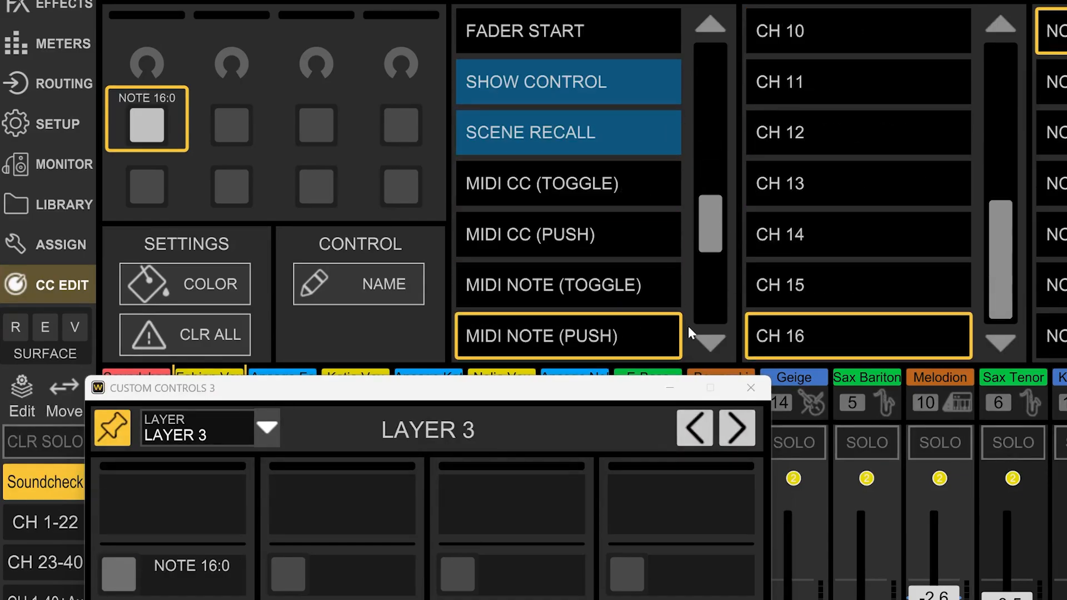
Step: Try the functions following MIDI NOTE (PUSH) on the first upper button, including USB PLAY/REC, SD-1 RECORDER and SD-1 SESSION
{"action": "scroll", "coordinate": [688, 325], "scroll_direction": "down", "scroll_amount": 4}
{"action": "left_click", "coordinate": [602, 187]}
{"action": "left_click", "coordinate": [595, 238]}
{"action": "left_click", "coordinate": [611, 285]}
{"action": "left_click", "coordinate": [611, 336]}
Step: Try SD-1 MARKER, SD-2 RECORDER, SD-2 SESSION and SD-2 MARKER on the first upper button
{"action": "scroll", "coordinate": [689, 278], "scroll_direction": "down", "scroll_amount": 4}
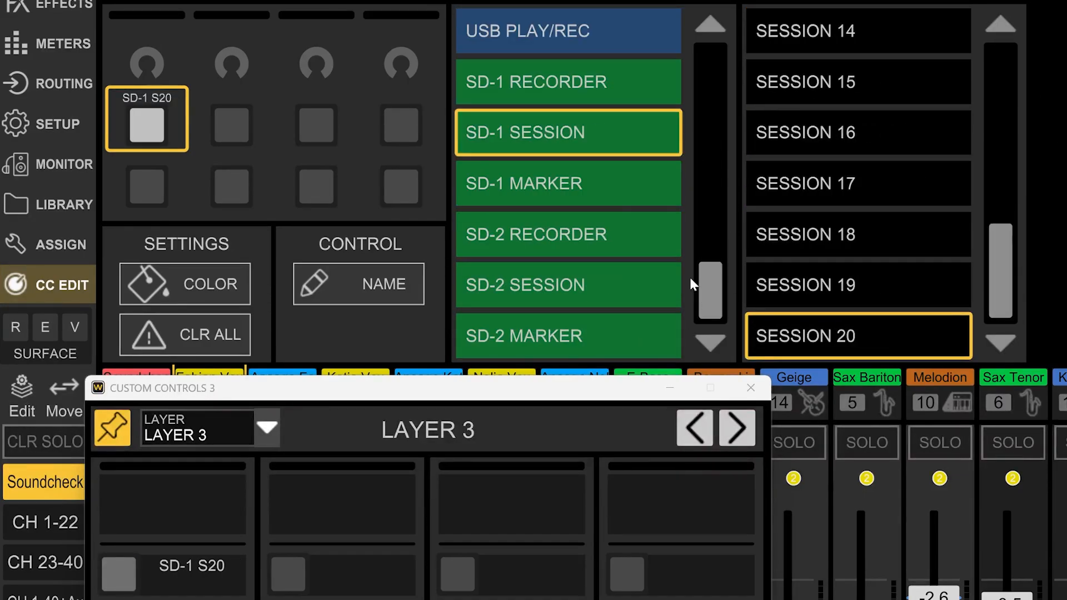
{"action": "left_click", "coordinate": [611, 183]}
{"action": "left_click", "coordinate": [587, 234]}
{"action": "left_click", "coordinate": [612, 285]}
{"action": "left_click", "coordinate": [611, 335]}
Step: Assign the SENDS ON FDR function to the first upper button of Layer 3
{"action": "left_click_drag", "start_coordinate": [706, 300], "coordinate": [689, 66]}
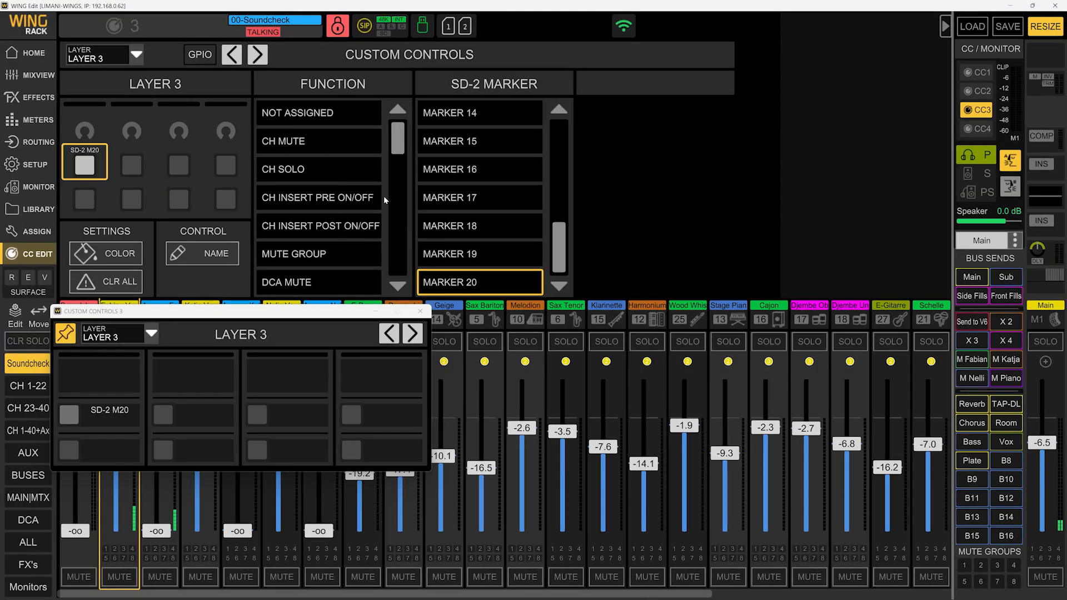
{"action": "scroll", "coordinate": [402, 144], "scroll_direction": "down", "scroll_amount": 1}
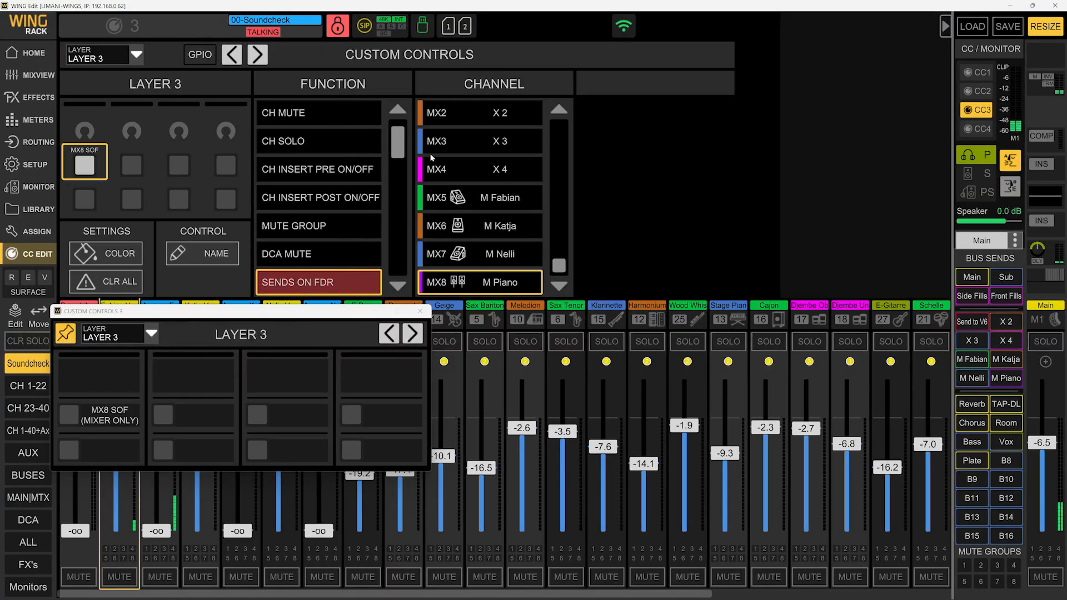
{"action": "left_click", "coordinate": [318, 282]}
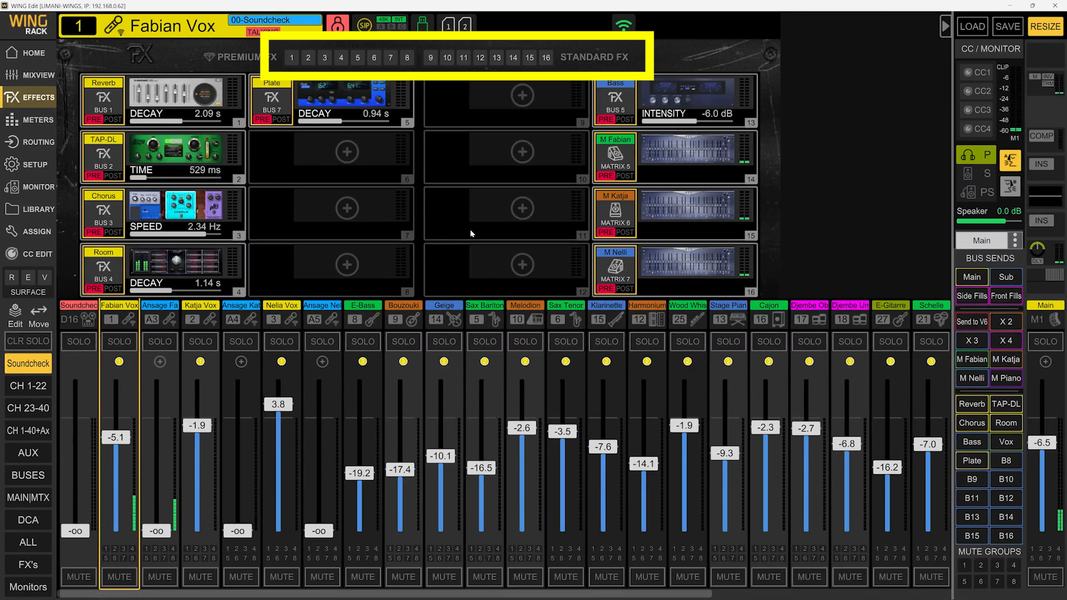
Step: Open the effect windows of FX slots 1 and 2, and toggle the pin of the FX 1 reverb window off and on
{"action": "left_click", "coordinate": [293, 58]}
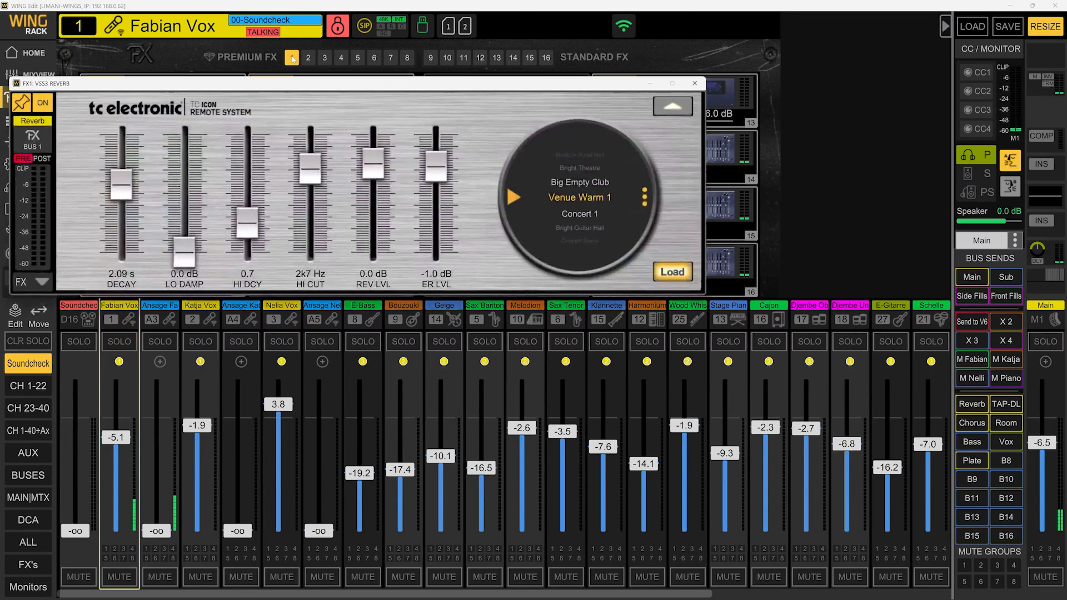
{"action": "left_click", "coordinate": [309, 58]}
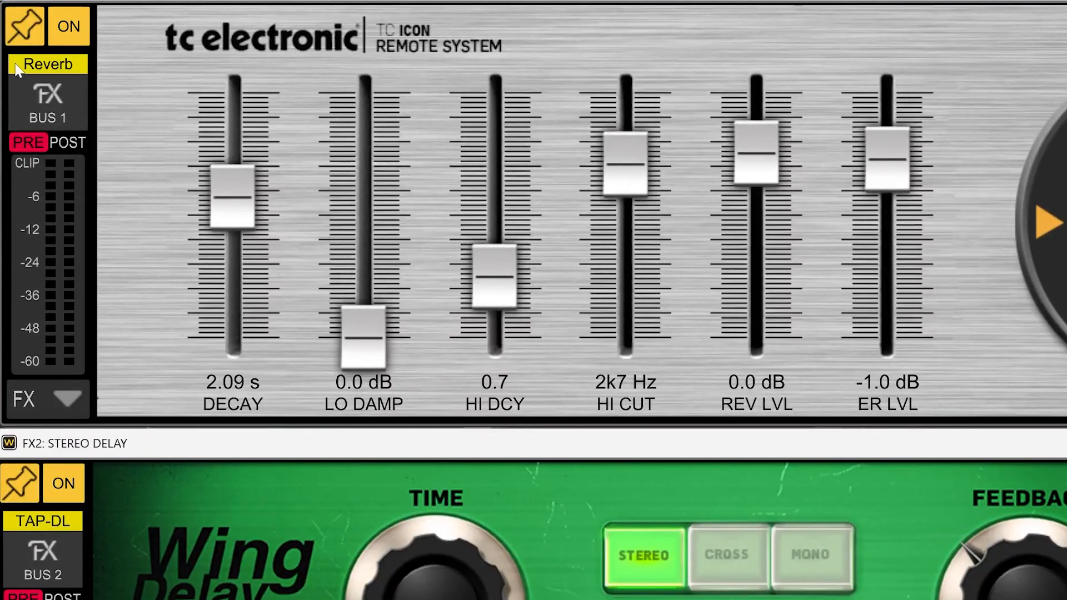
{"action": "left_click", "coordinate": [36, 28]}
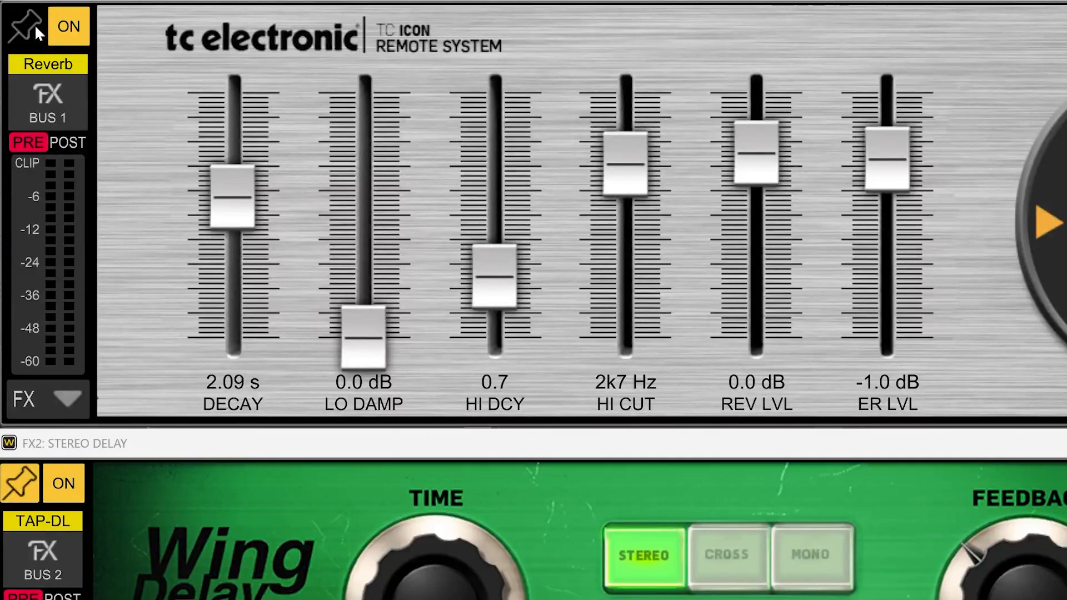
{"action": "left_click", "coordinate": [35, 26]}
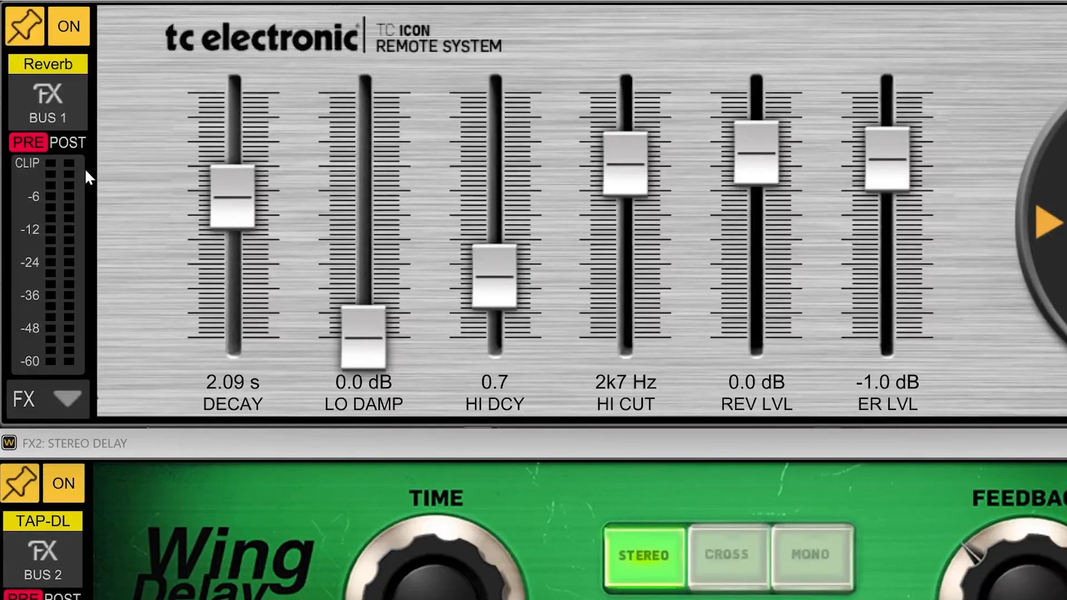
{"action": "left_click", "coordinate": [66, 393]}
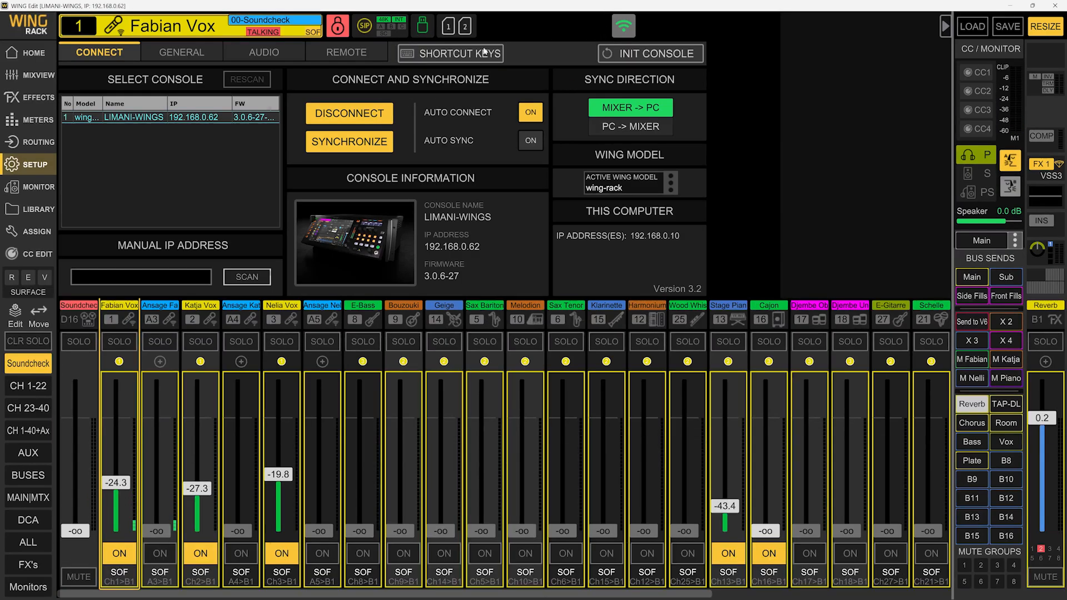
Step: Open the shortcut keys list in the setup and collapse all its sections, from MAIN WINDOW to Application
{"action": "left_click", "coordinate": [463, 53]}
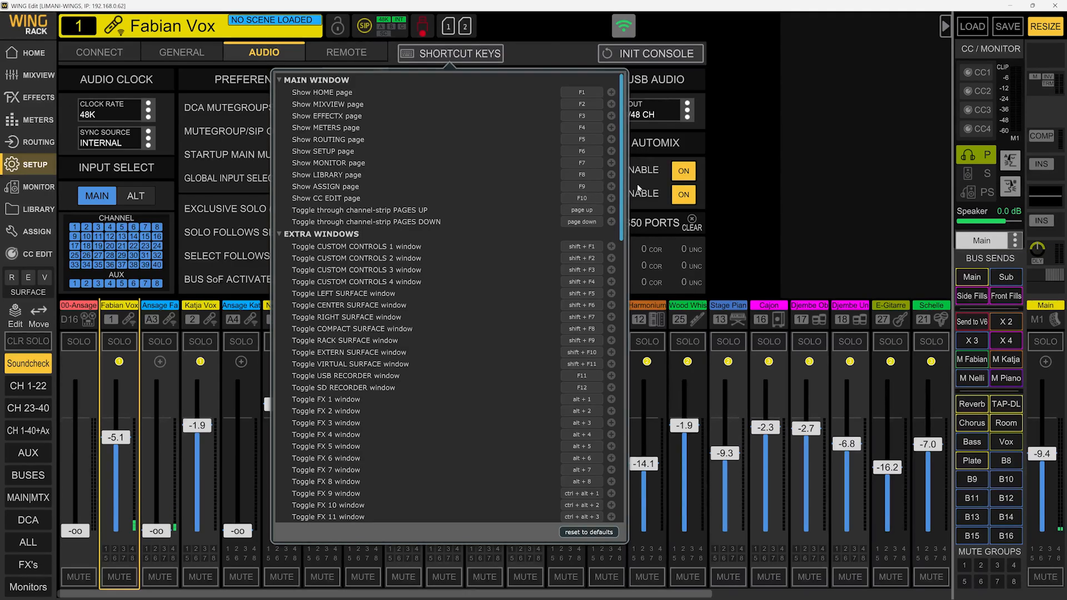
{"action": "left_click_drag", "start_coordinate": [621, 190], "coordinate": [628, 128]}
{"action": "left_click", "coordinate": [278, 80]}
{"action": "left_click", "coordinate": [278, 93]}
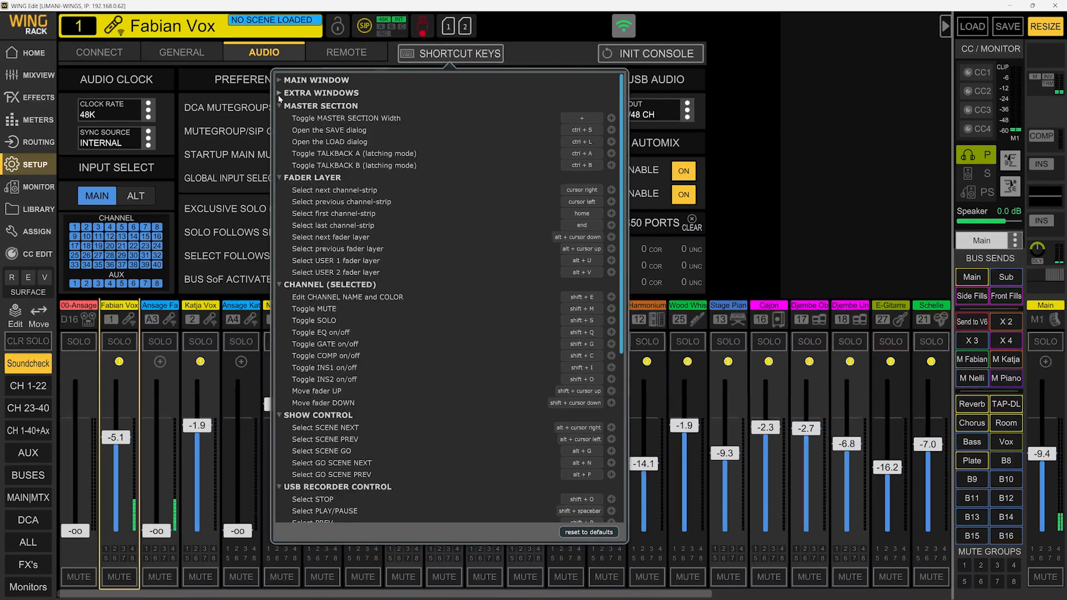
{"action": "left_click", "coordinate": [279, 106]}
{"action": "left_click", "coordinate": [278, 118]}
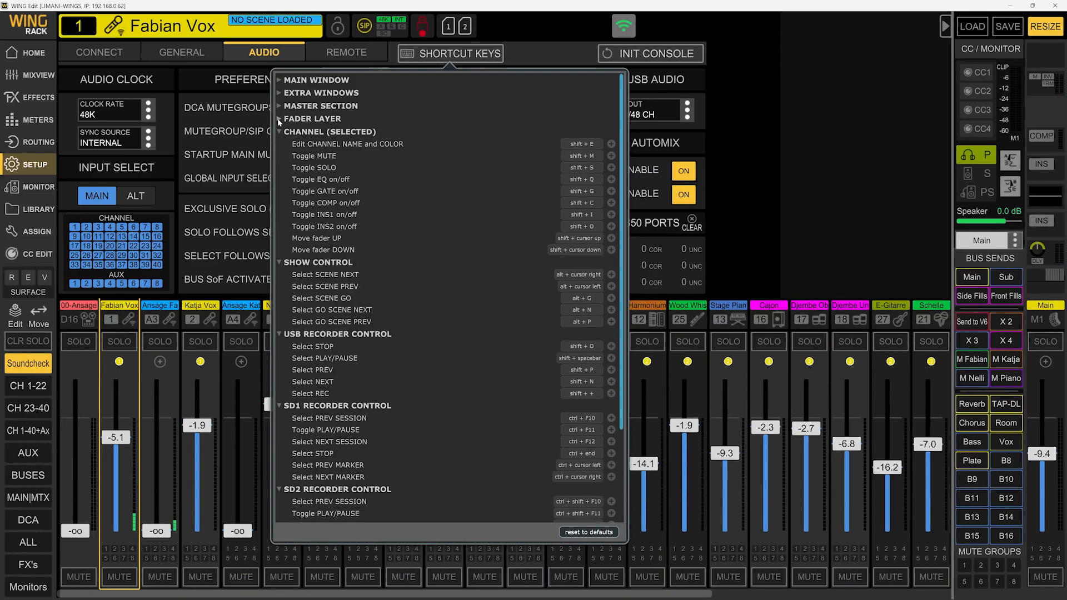
{"action": "left_click", "coordinate": [278, 131]}
{"action": "left_click", "coordinate": [279, 144]}
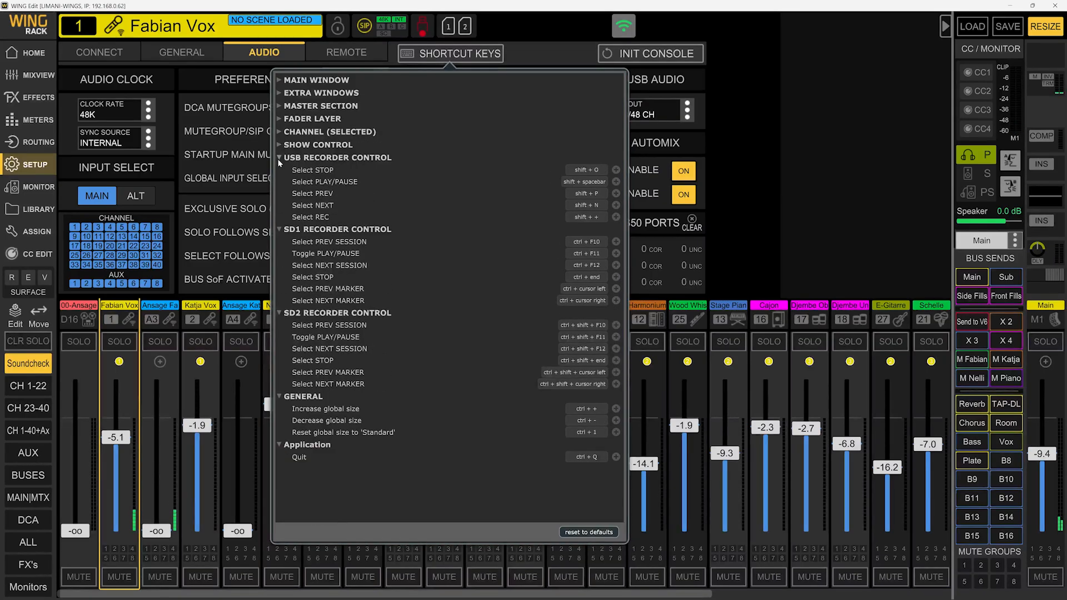
{"action": "left_click", "coordinate": [279, 157]}
{"action": "left_click", "coordinate": [279, 170]}
{"action": "left_click", "coordinate": [279, 184]}
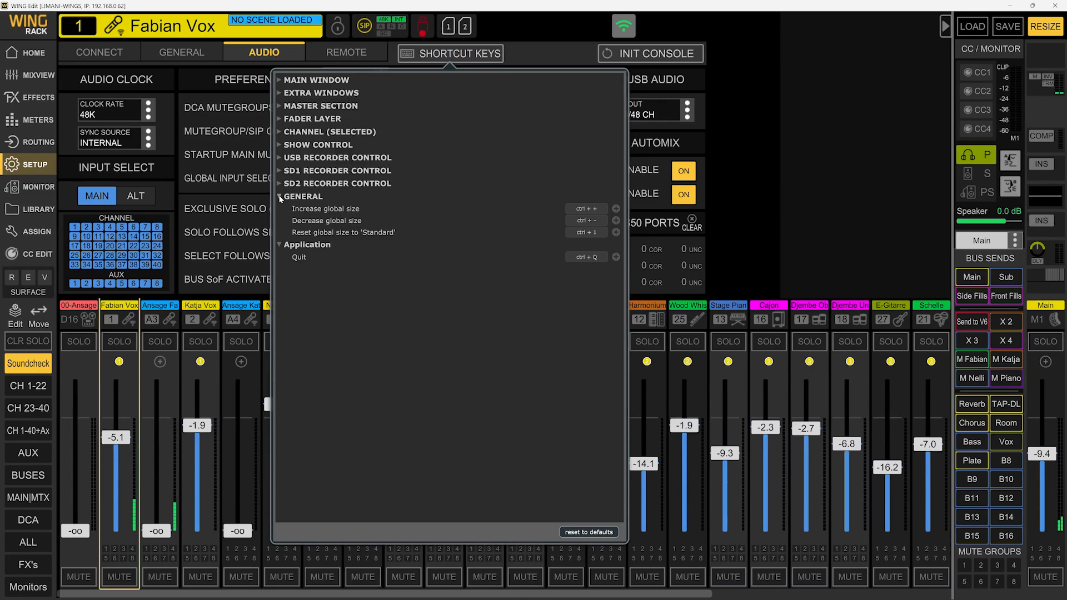
{"action": "left_click", "coordinate": [279, 196]}
{"action": "left_click", "coordinate": [279, 210]}
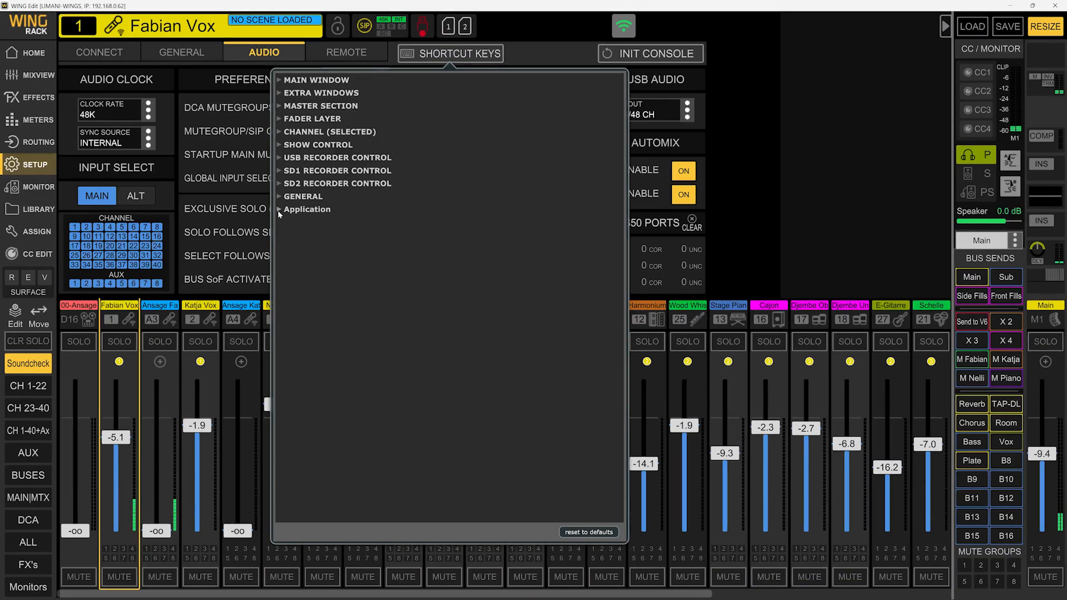
Step: Add ctrl + P as an extra key-mapping for Show HOME page in the MAIN WINDOW section and remove it again
{"action": "left_click", "coordinate": [283, 81]}
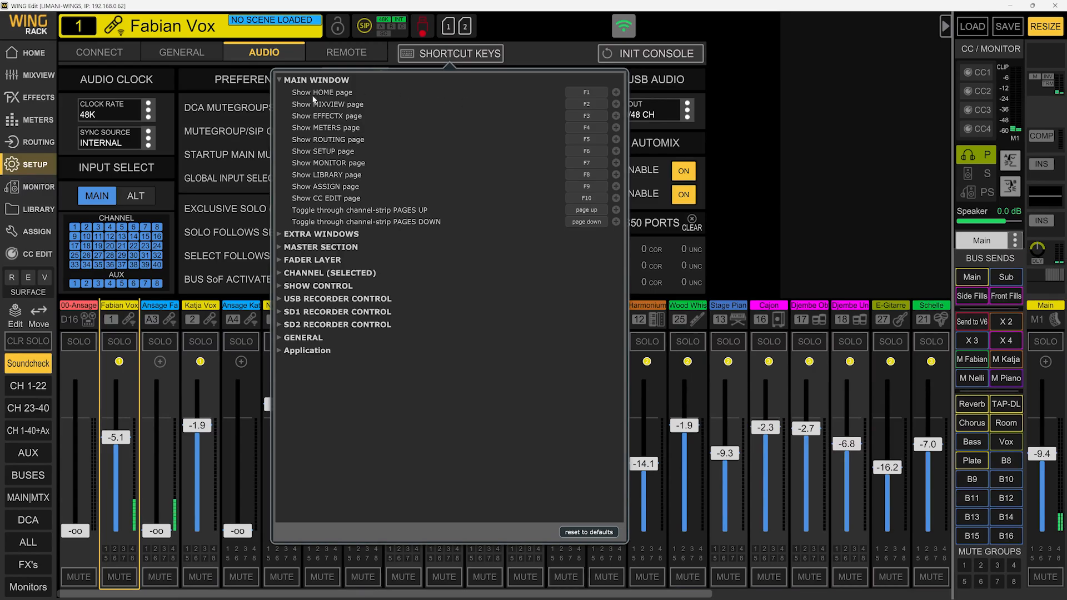
{"action": "left_click", "coordinate": [615, 92]}
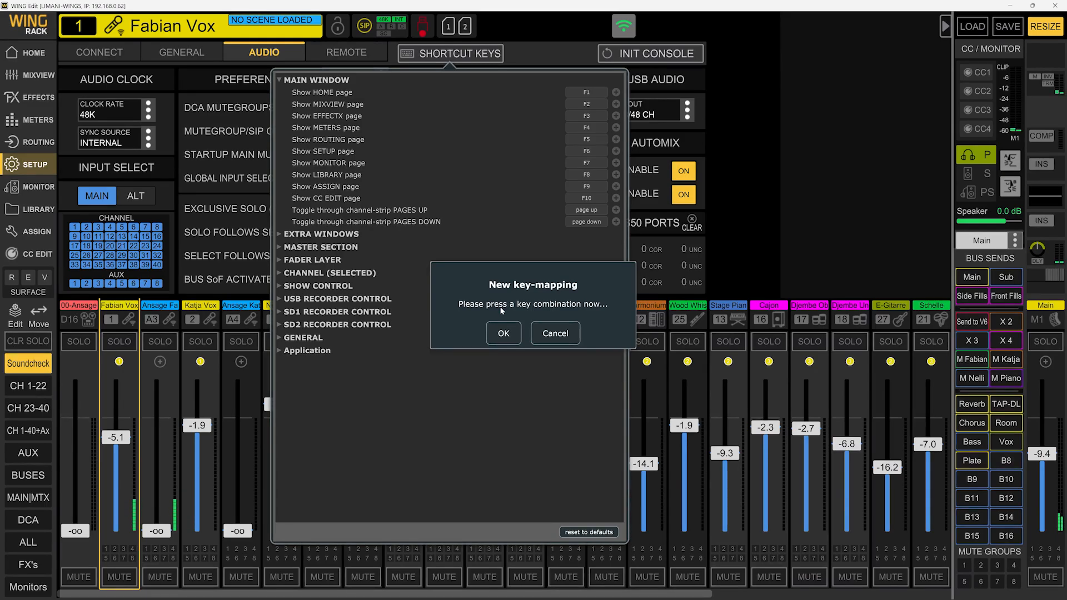
{"action": "key", "text": "ctrl+p"}
{"action": "left_click", "coordinate": [505, 329]}
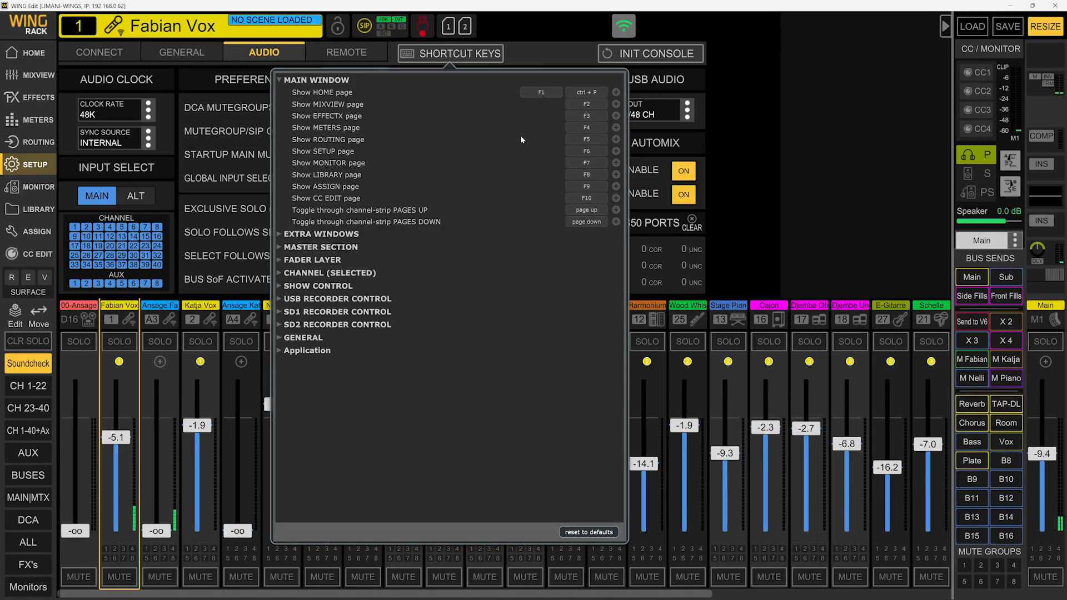
{"action": "left_click", "coordinate": [581, 92]}
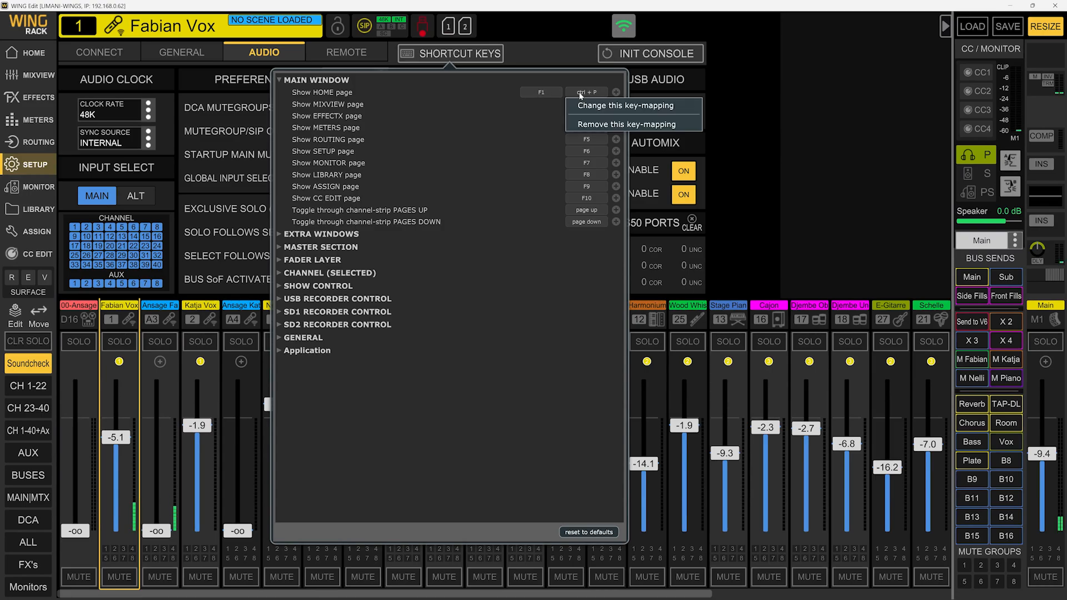
{"action": "left_click", "coordinate": [605, 124]}
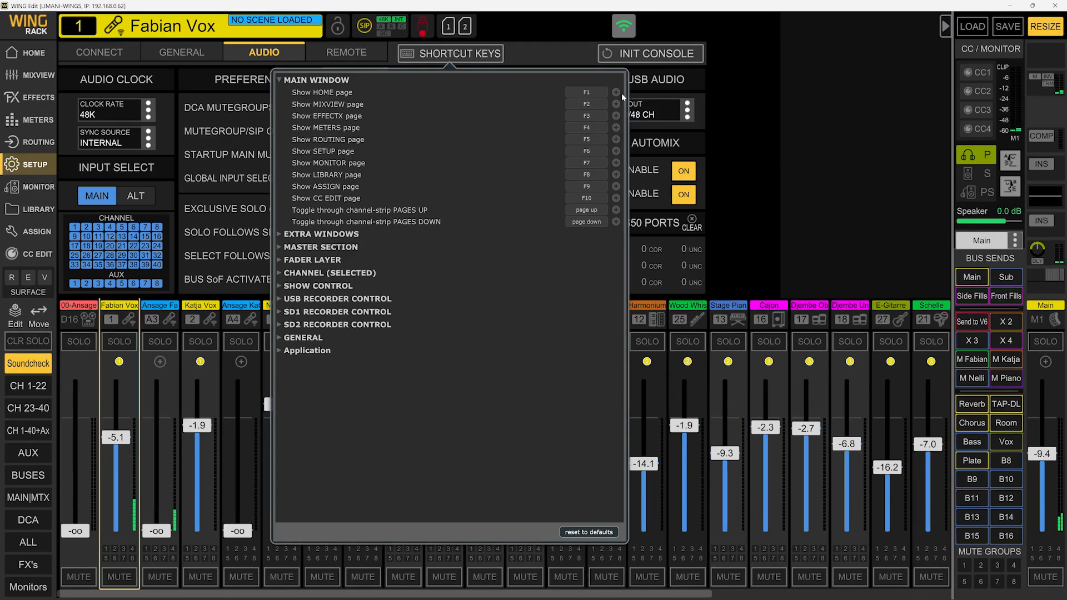
Step: Change the existing key-mapping of Show HOME page to ctrl + P
{"action": "left_click", "coordinate": [588, 91]}
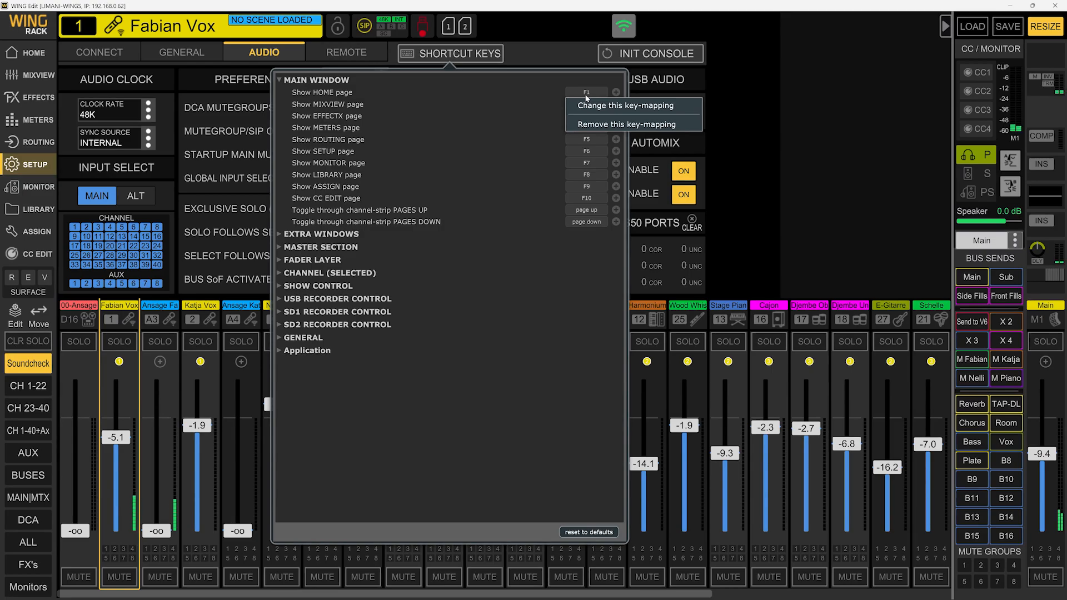
{"action": "left_click", "coordinate": [599, 108]}
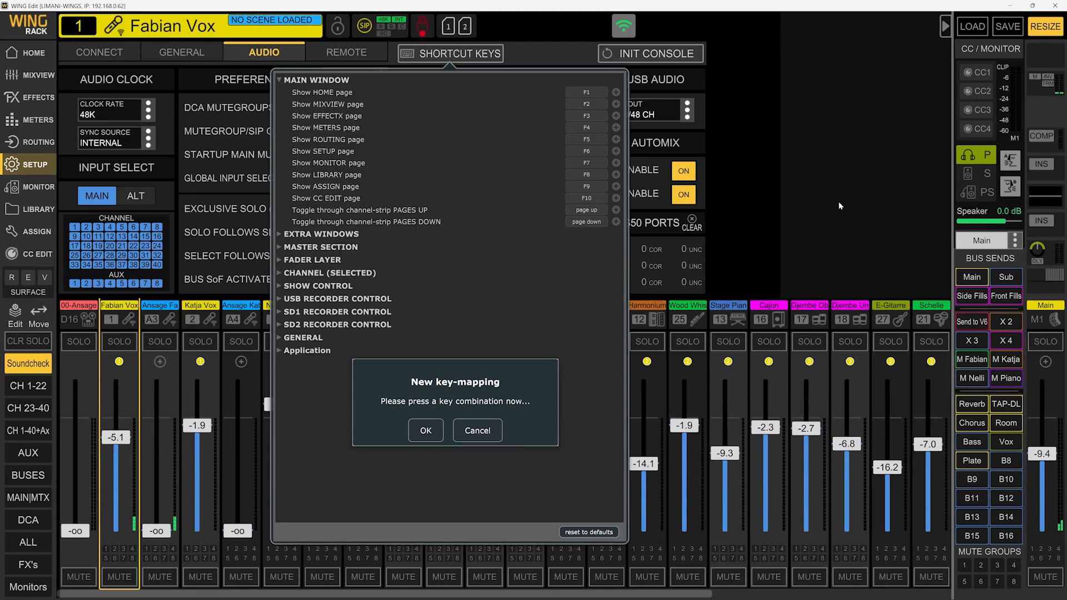
{"action": "key", "text": "ctrl+p"}
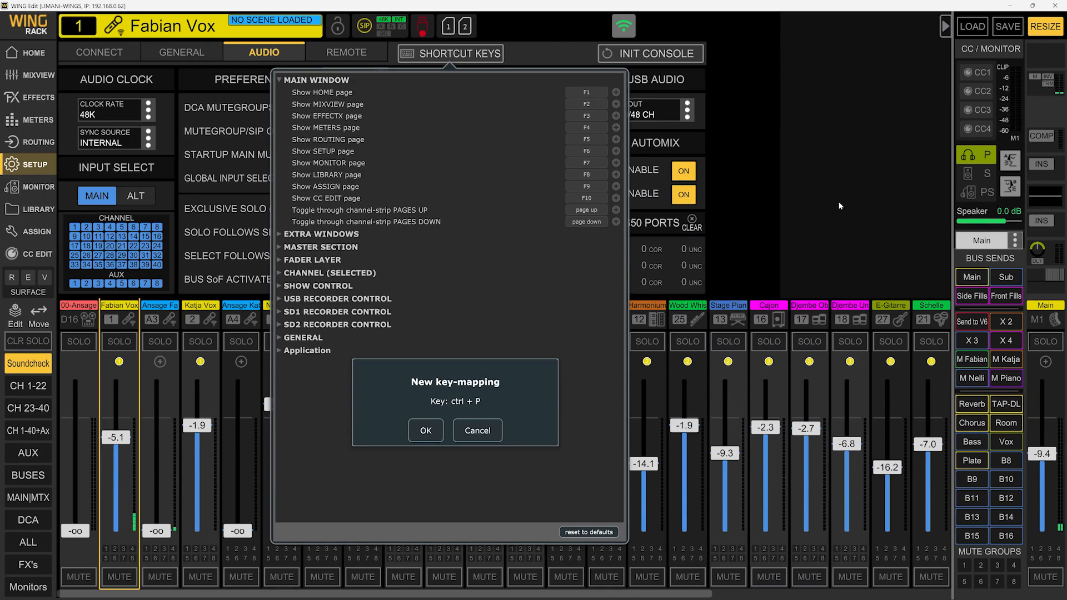
{"action": "left_click", "coordinate": [425, 431]}
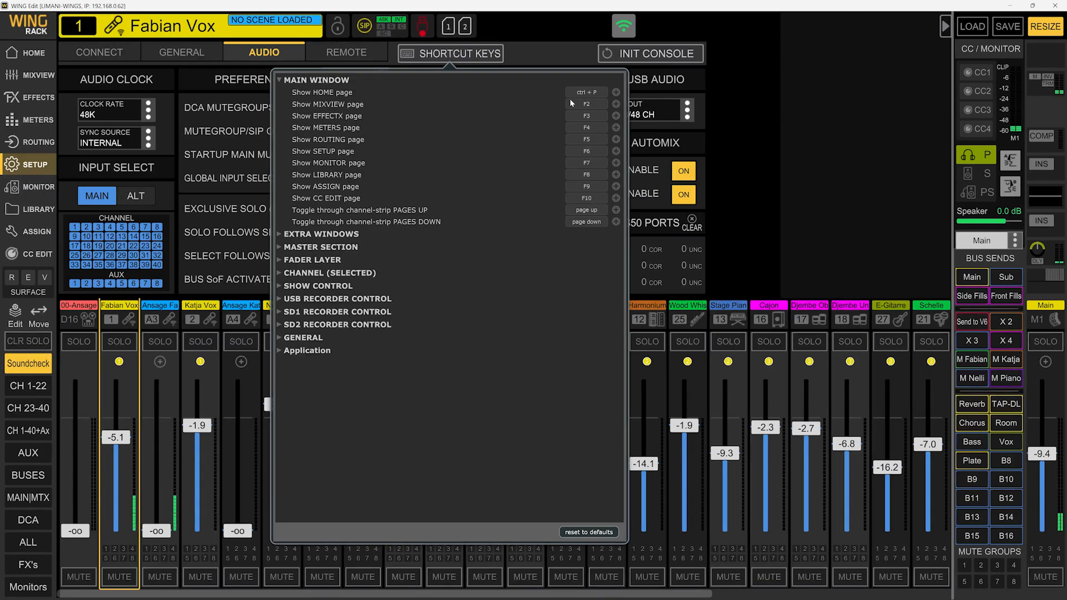
Step: Remove the ctrl + P key-mapping of Show HOME page and close the shortcut keys list
{"action": "left_click", "coordinate": [605, 93]}
{"action": "left_click", "coordinate": [593, 124]}
{"action": "left_click", "coordinate": [744, 90]}
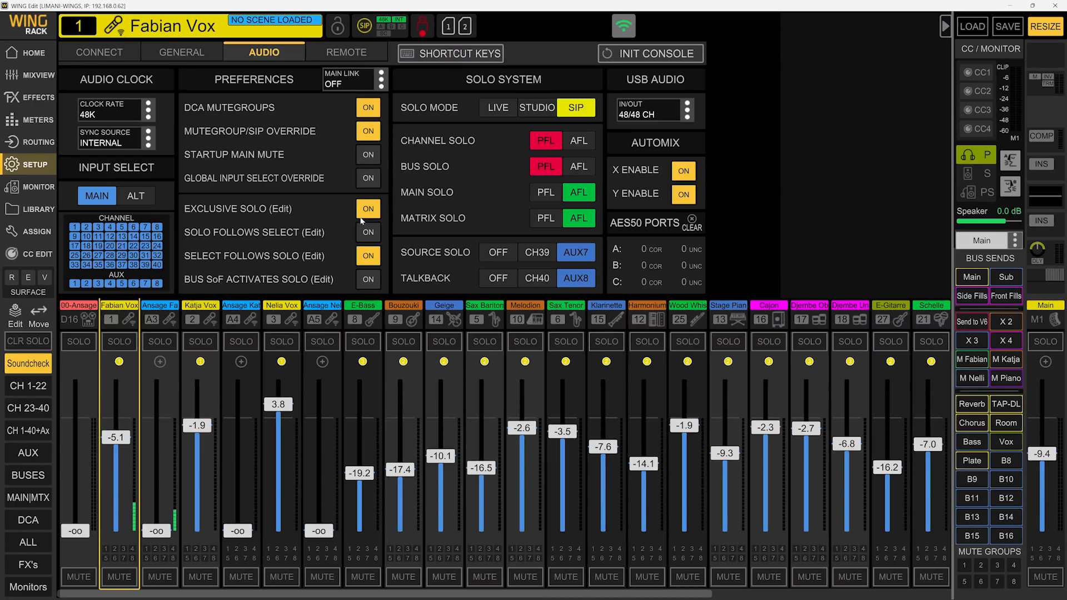
Step: Test the main page shortcuts by showing each page in turn, from MIXVIEW through EFFECTS, ROUTING and LIBRARY to CC EDIT
{"action": "key", "text": "h"}
{"action": "key", "text": "e"}
{"action": "key", "text": "F2"}
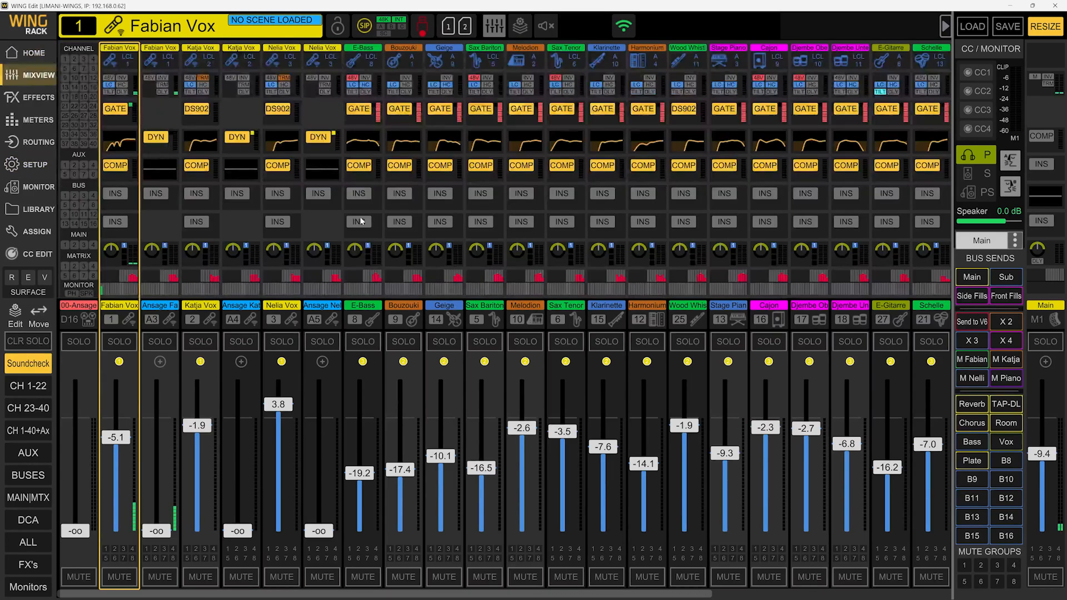
{"action": "key", "text": "F3"}
{"action": "key", "text": "F4"}
{"action": "key", "text": "F5"}
{"action": "key", "text": "F6"}
{"action": "key", "text": "F7"}
{"action": "key", "text": "F8"}
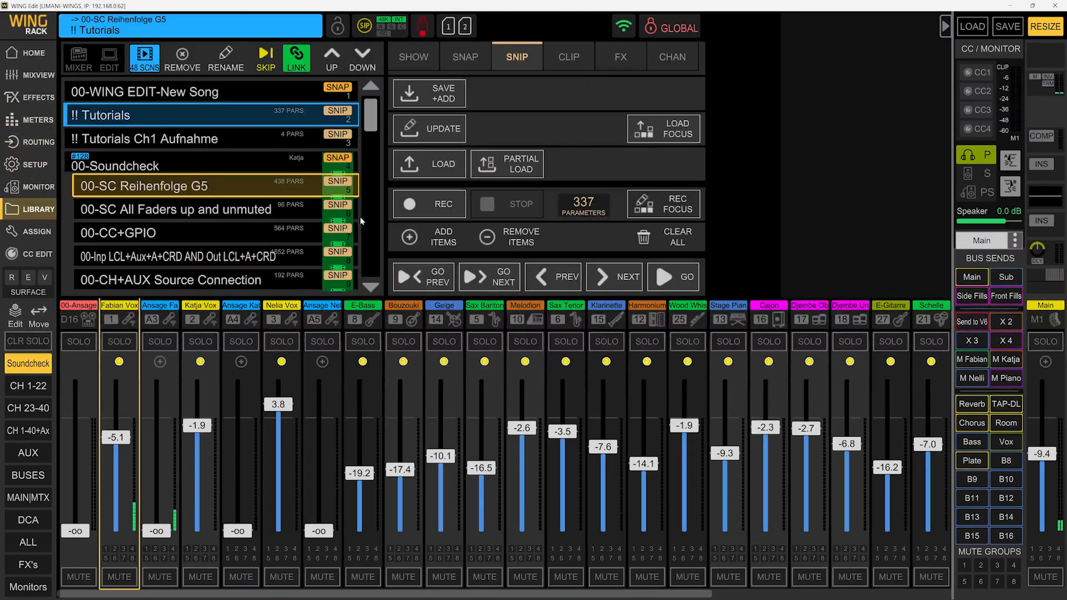
{"action": "key", "text": "F9"}
{"action": "key", "text": "F10"}
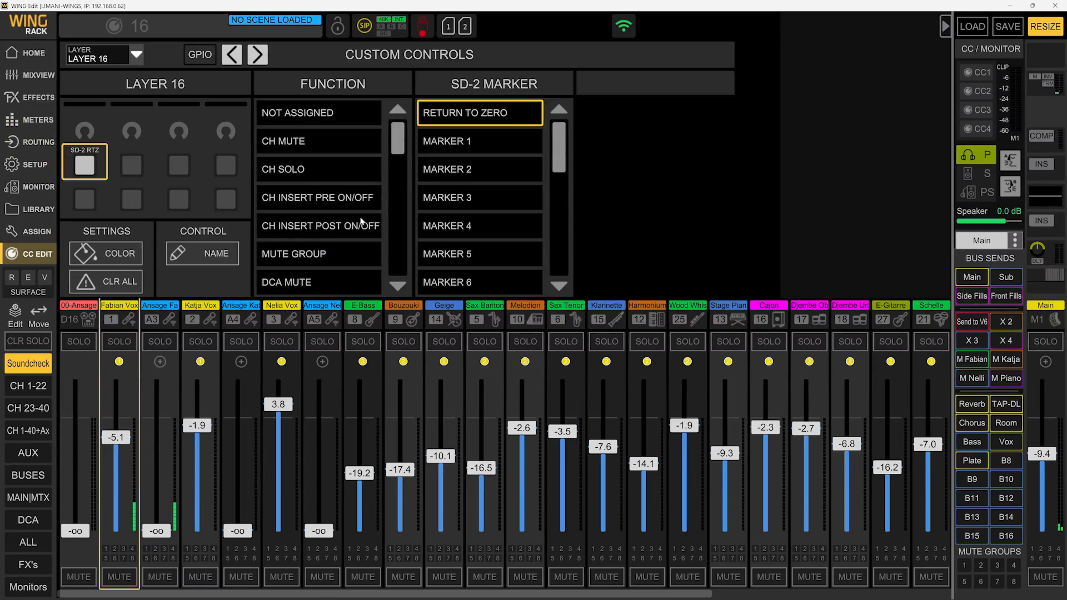
Step: Test the channel page shortcuts by switching channel 1 between its equalizer, home overview, input and gate pages
{"action": "key", "text": "F2"}
{"action": "key", "text": "e"}
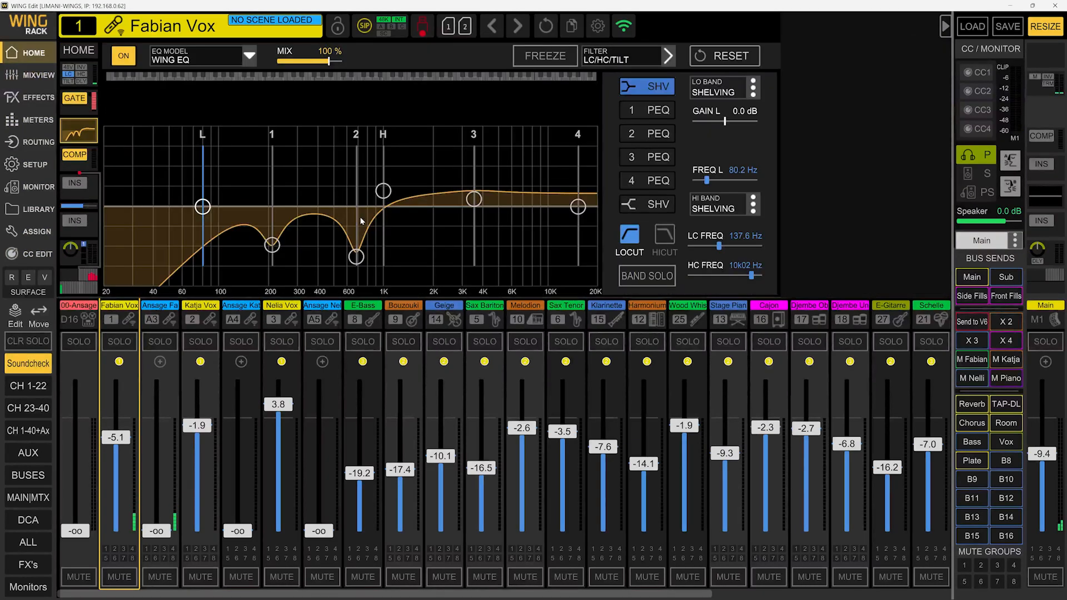
{"action": "key", "text": "h"}
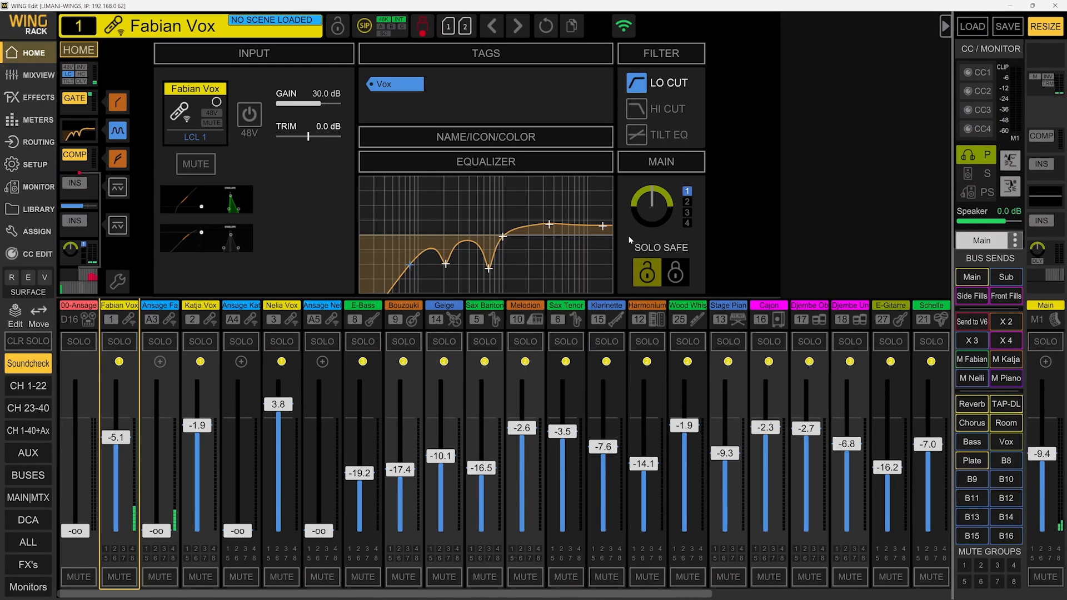
{"action": "key", "text": "i"}
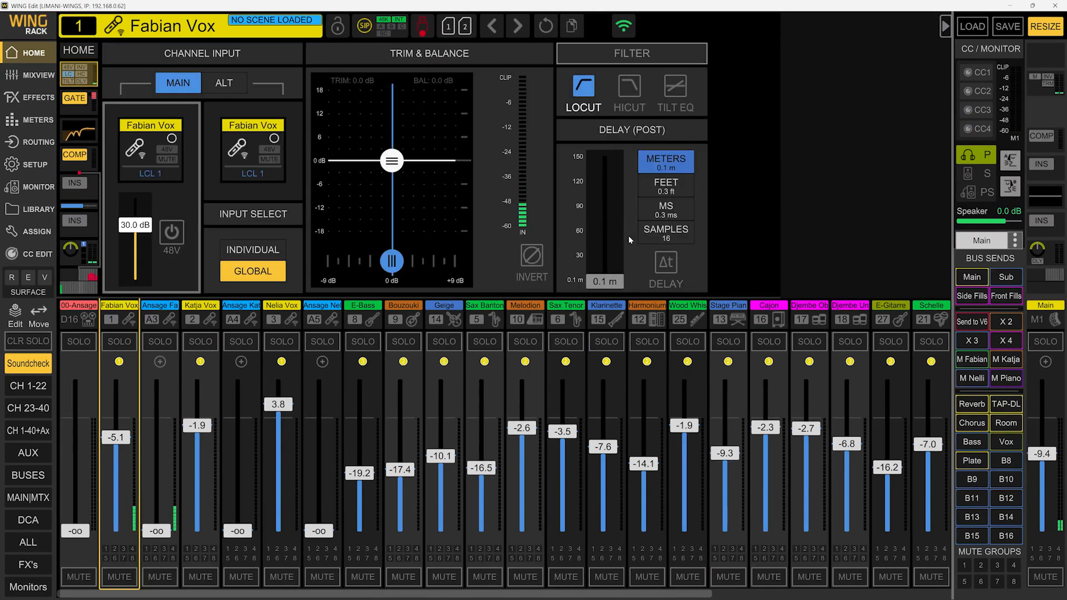
{"action": "key", "text": "g"}
{"action": "key", "text": "e"}
Step: Step through the channel-strip pages of channel 1 down to the main sends and back up to the home overview
{"action": "key", "text": "Down"}
{"action": "key", "text": "Down"}
{"action": "key", "text": "Down"}
{"action": "key", "text": "Down"}
{"action": "key", "text": "Down"}
{"action": "key", "text": "Up"}
{"action": "key", "text": "Up"}
{"action": "key", "text": "Up"}
{"action": "key", "text": "Up"}
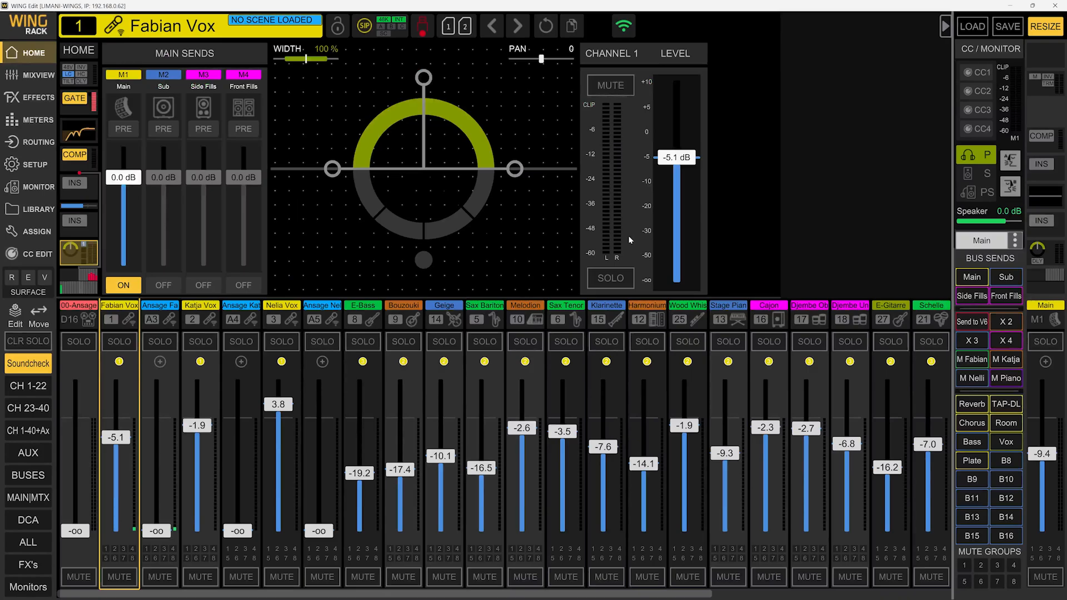
{"action": "key", "text": "Up"}
{"action": "key", "text": "Up"}
{"action": "key", "text": "Up"}
{"action": "key", "text": "Up"}
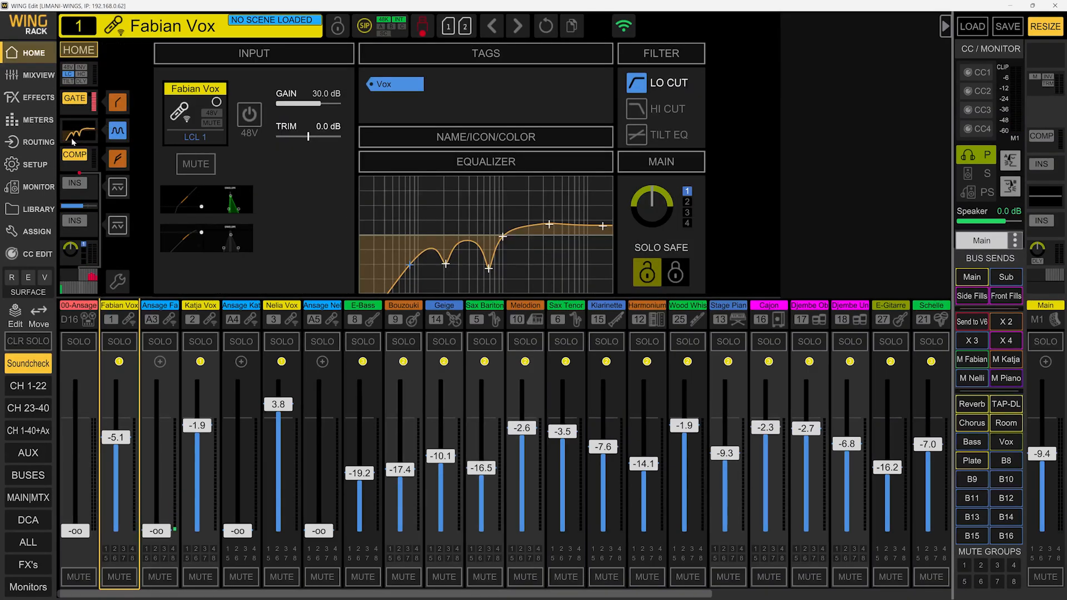
Step: Reopen the shortcut keys list in the setup, check the key-mapping options of Toggle CENTER SURFACE window, and close the list unchanged
{"action": "left_click", "coordinate": [41, 165]}
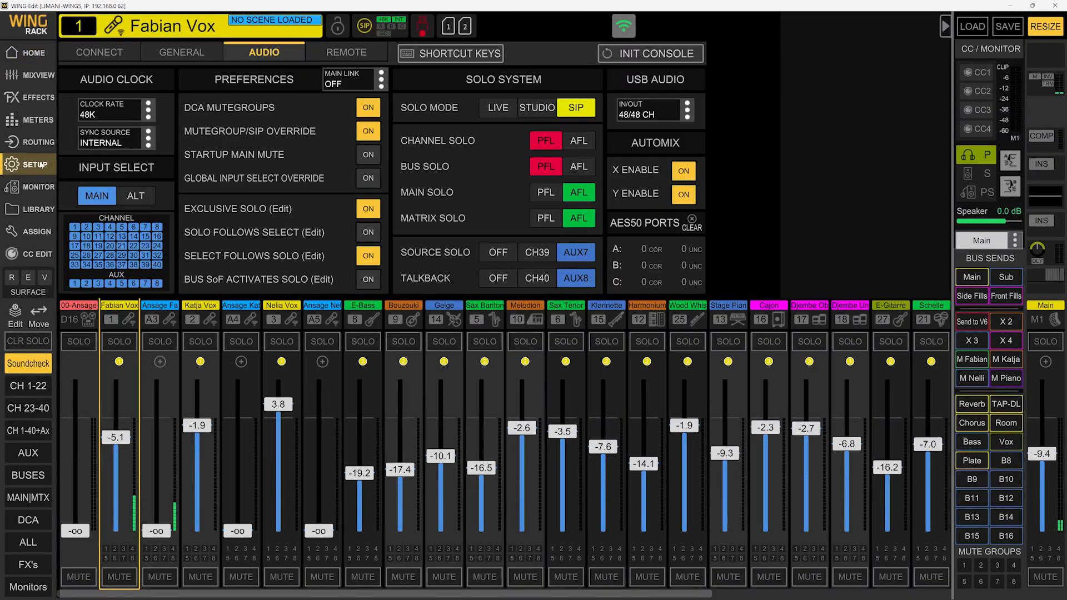
{"action": "left_click", "coordinate": [455, 61]}
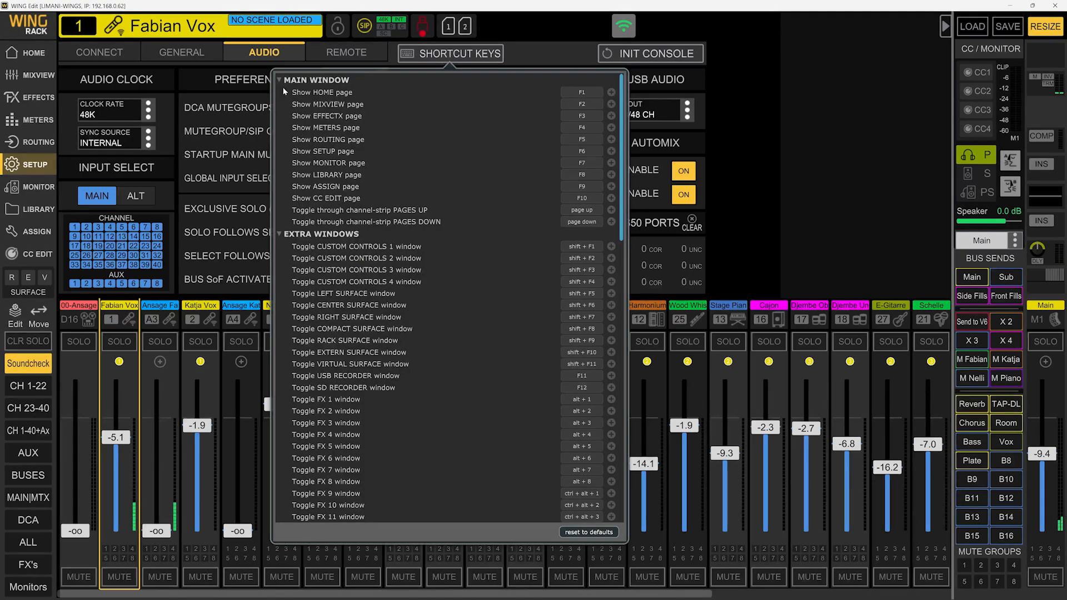
{"action": "left_click", "coordinate": [333, 80]}
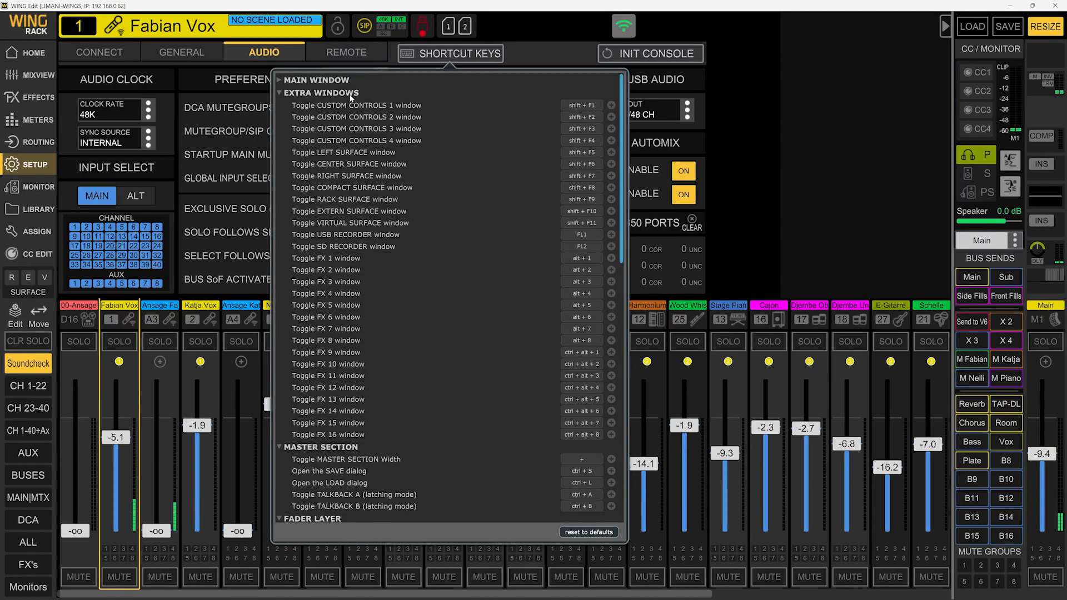
{"action": "left_click", "coordinate": [563, 164]}
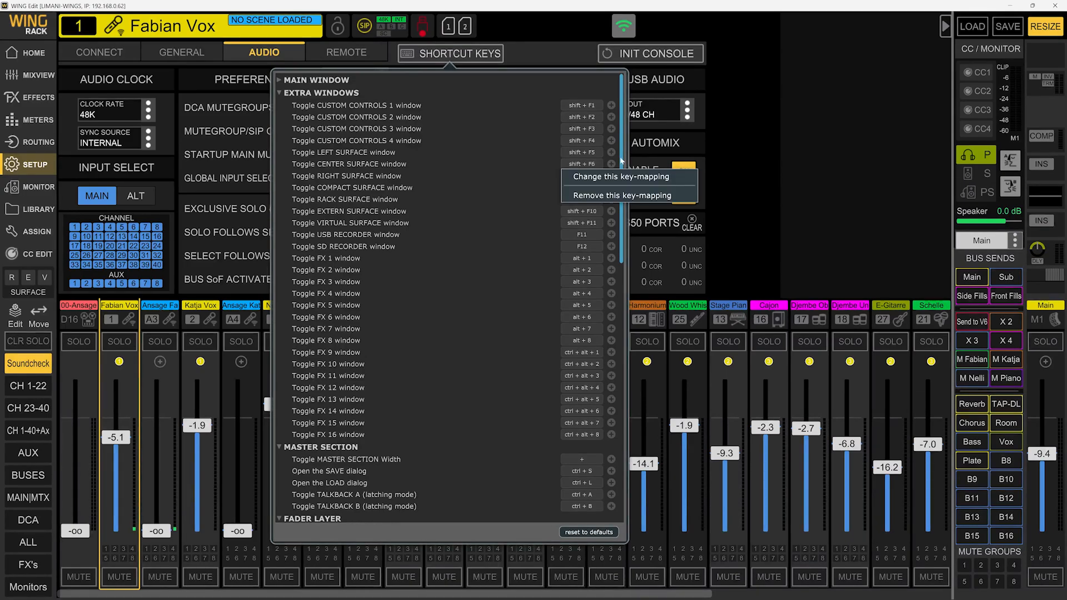
{"action": "left_click", "coordinate": [755, 130]}
{"action": "left_click", "coordinate": [757, 131]}
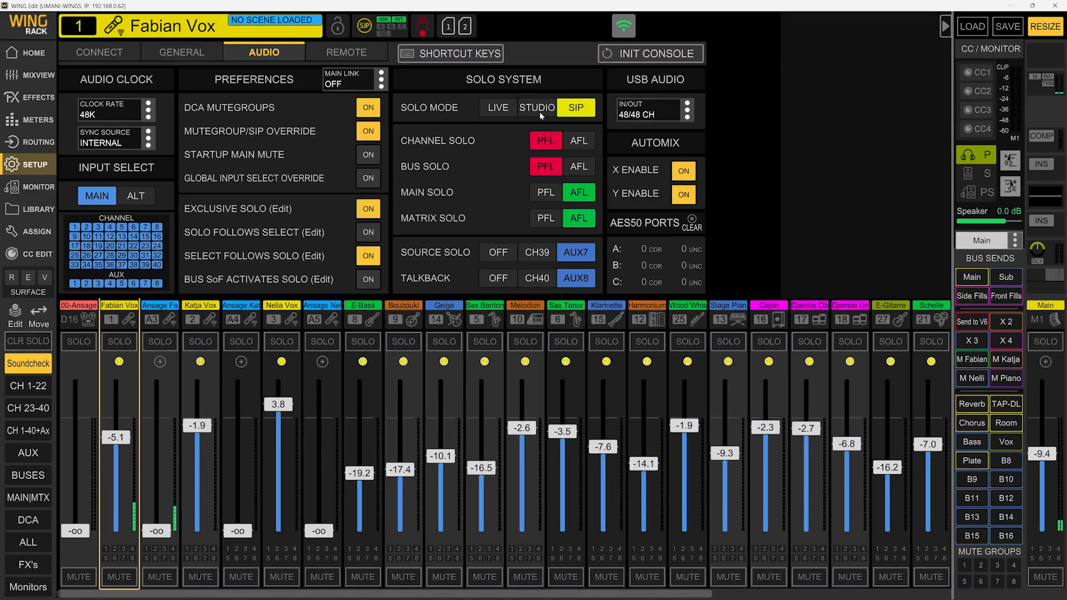
Step: Test the Custom Controls window shortcuts by showing and hiding each Custom Controls window in turn
{"action": "key", "text": "shift+F6"}
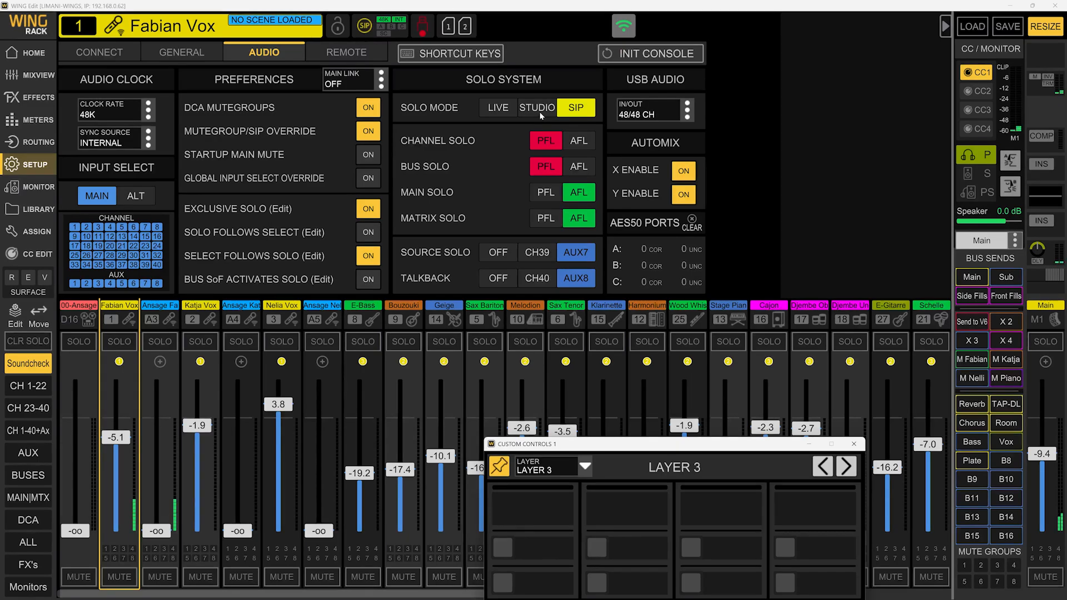
{"action": "key", "text": "shift+F6"}
{"action": "key", "text": "shift+F7"}
{"action": "key", "text": "shift+F7"}
{"action": "key", "text": "shift+F8"}
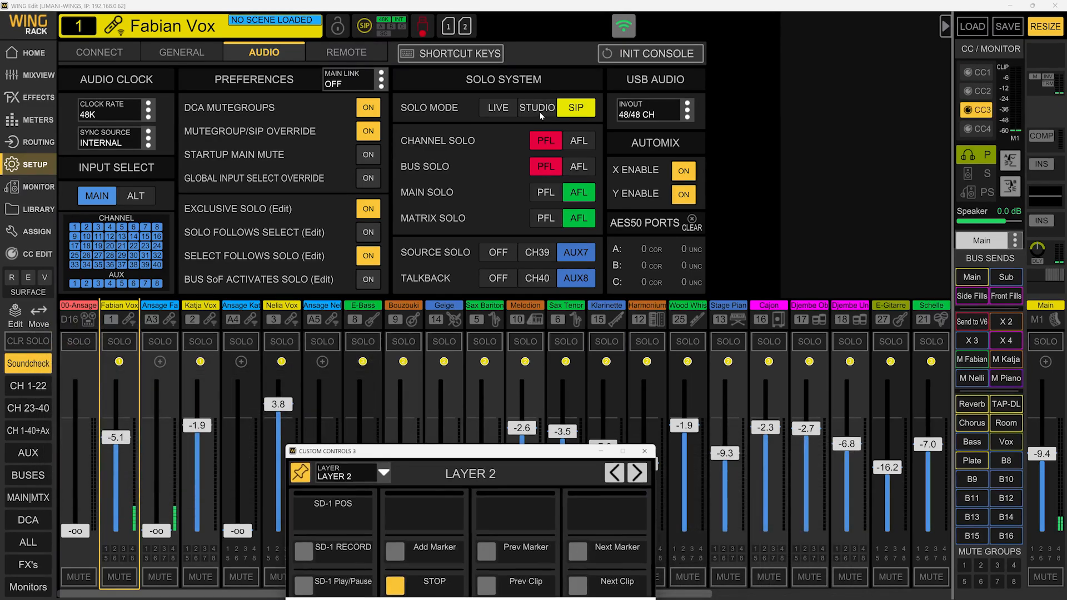
{"action": "key", "text": "shift+F8"}
{"action": "key", "text": "shift+F9"}
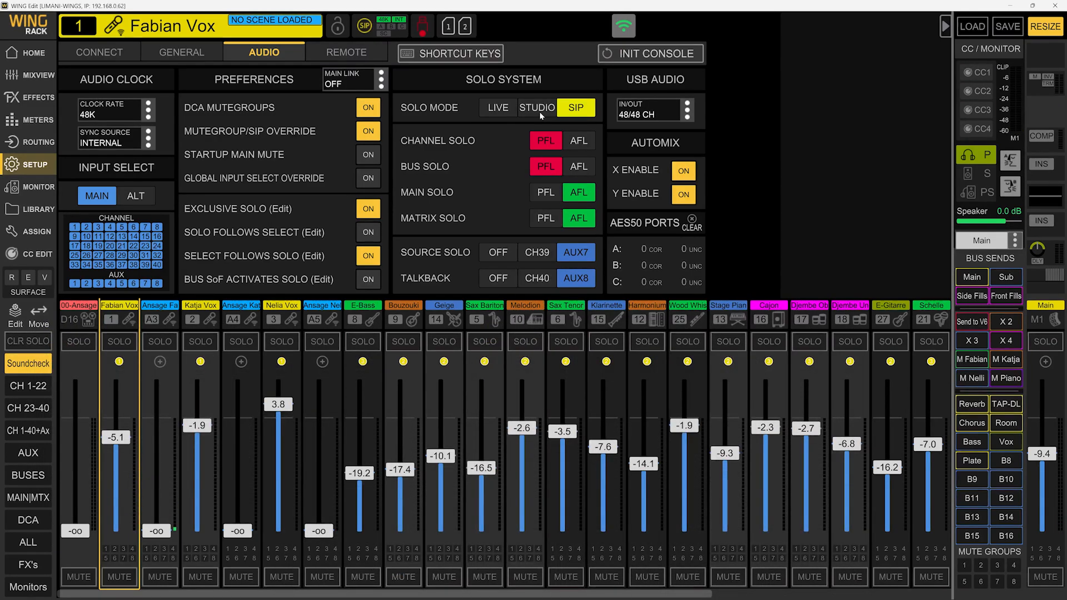
Step: Toggle the LEFT SURFACE window several times, show the CENTER SURFACE window beside it, and hide both
{"action": "key", "text": "l"}
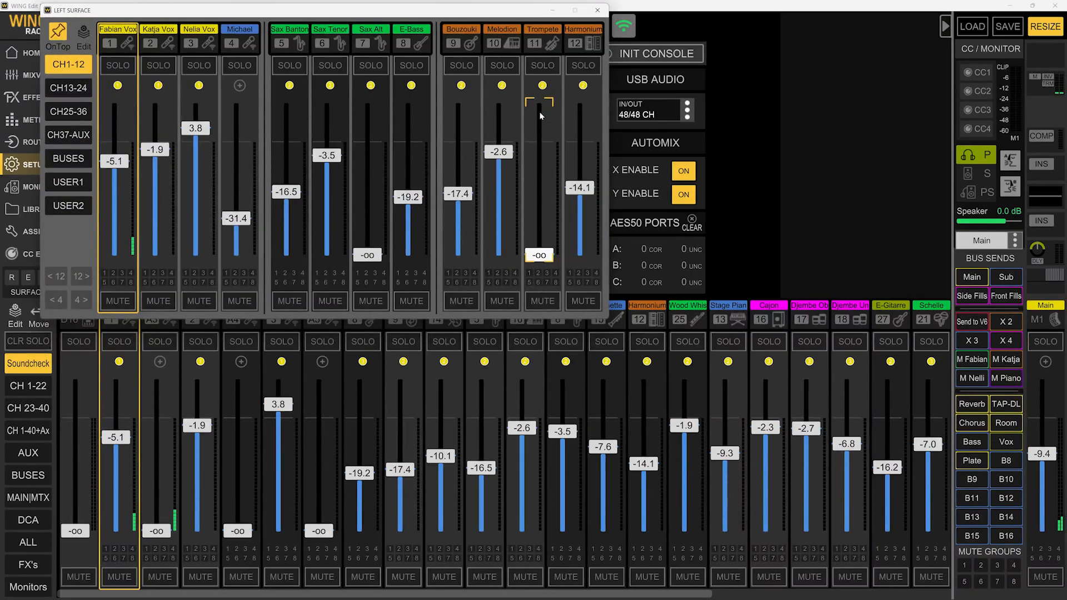
{"action": "key", "text": "l"}
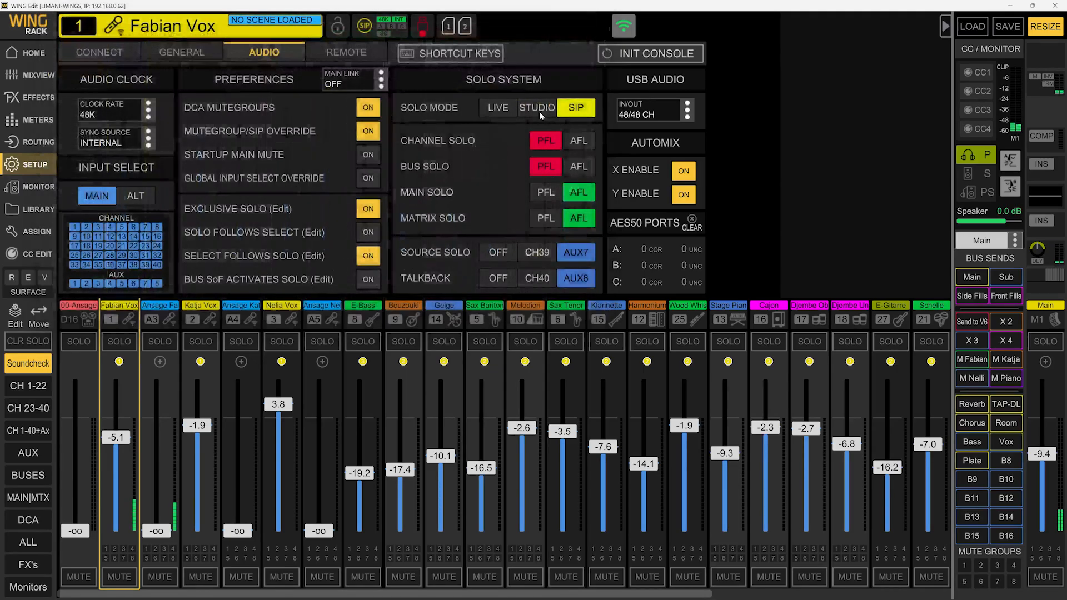
{"action": "key", "text": "l"}
{"action": "key", "text": "l"}
{"action": "key", "text": "l"}
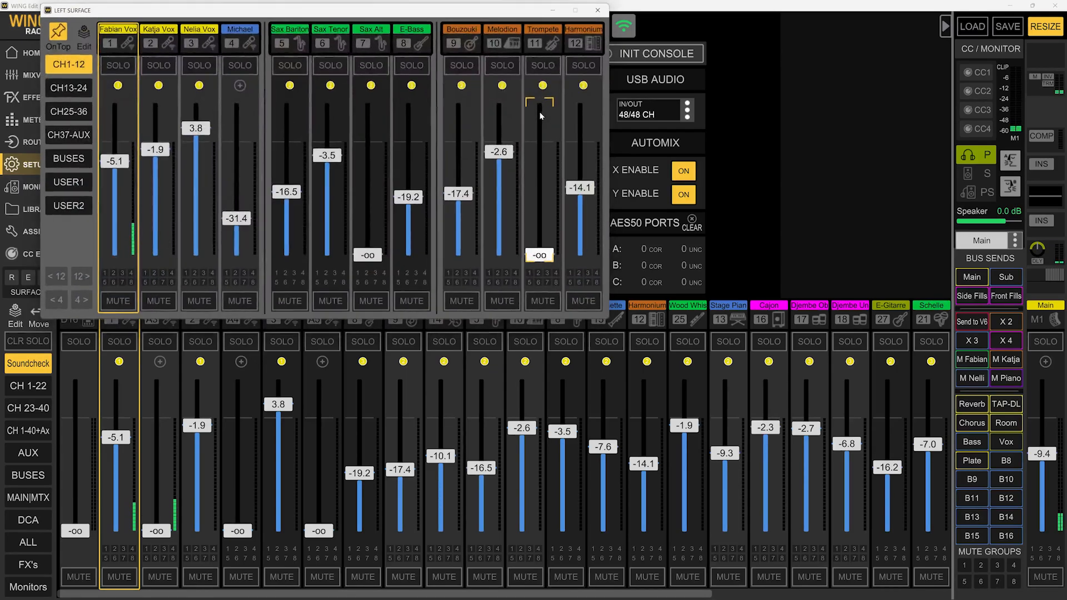
{"action": "key", "text": "r"}
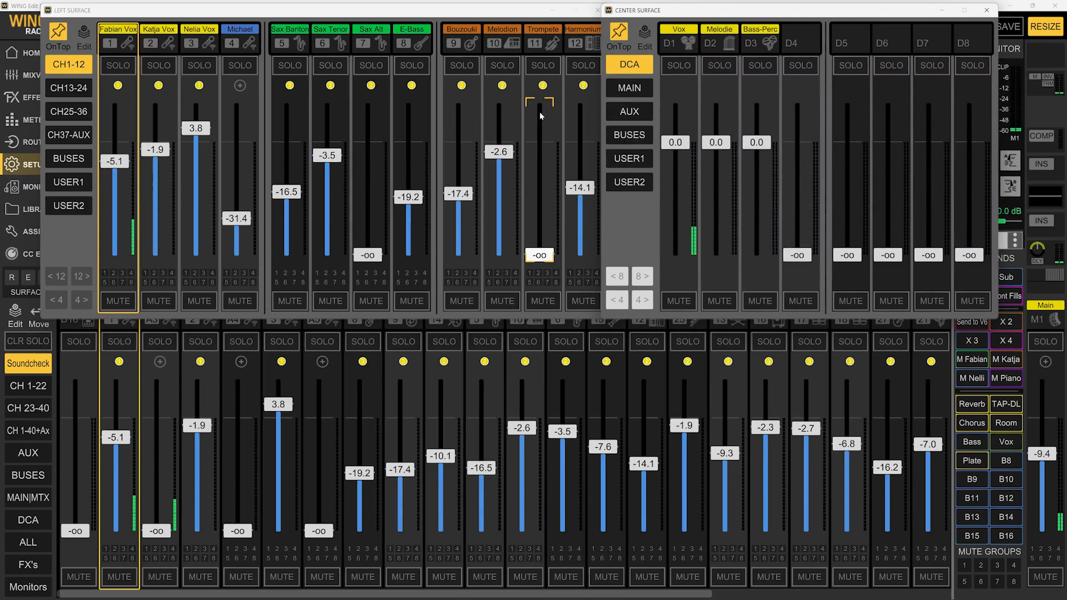
{"action": "key", "text": "r"}
{"action": "key", "text": "l"}
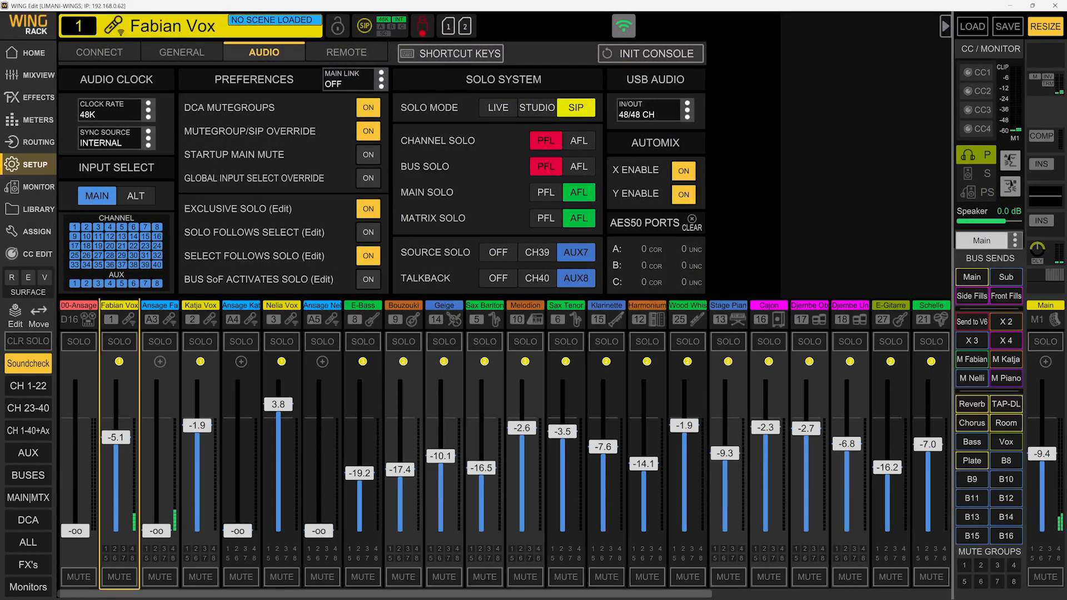
Step: Check the available section options for fader layers on the ASSIGN page, leaving WING EDIT selected
{"action": "left_click", "coordinate": [42, 232]}
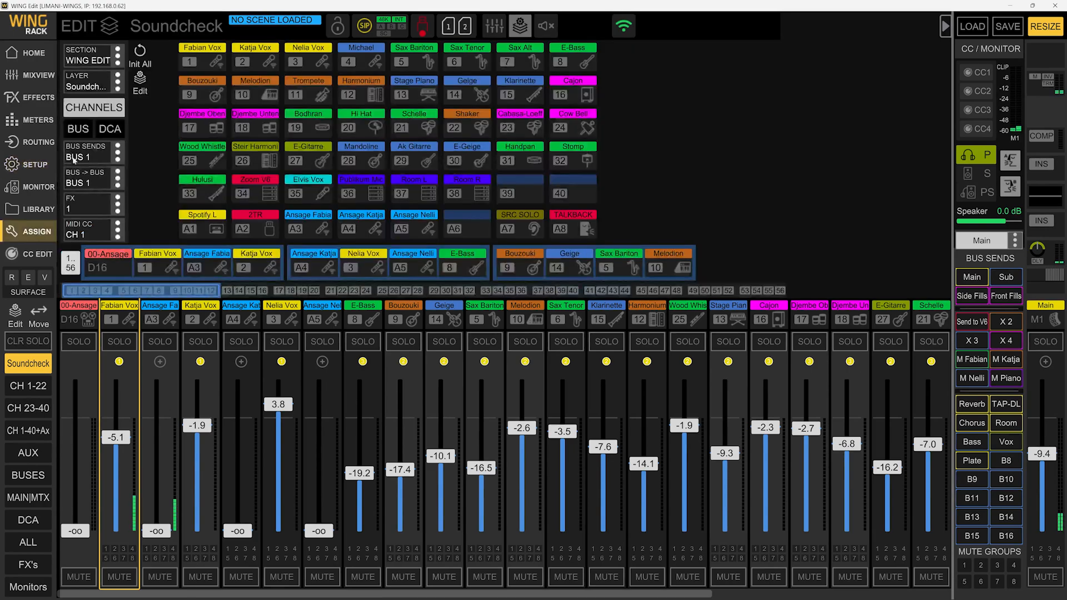
{"action": "left_click", "coordinate": [117, 54]}
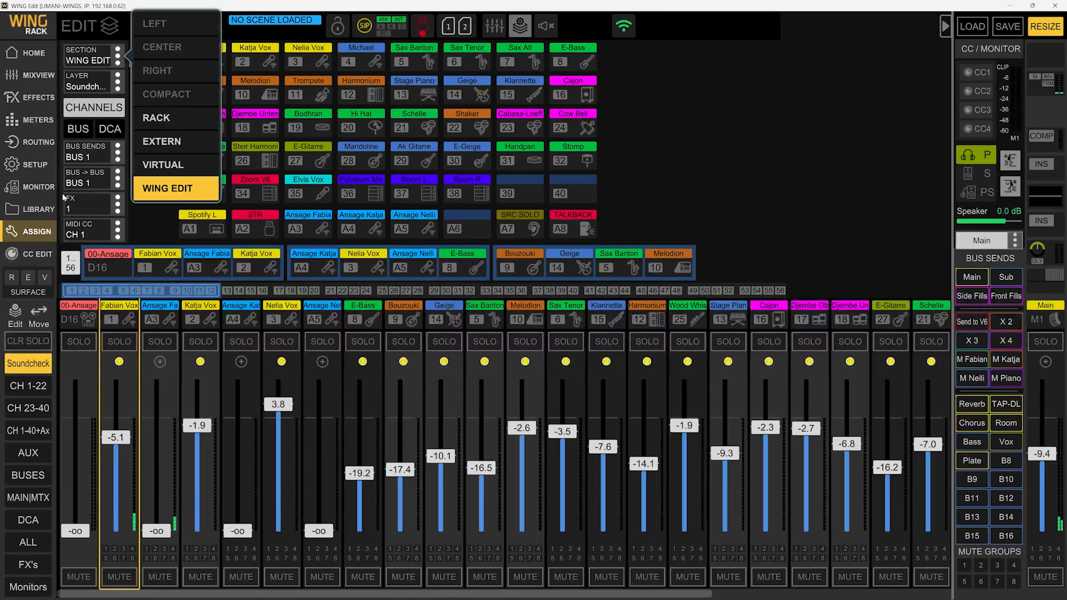
{"action": "left_click", "coordinate": [41, 234]}
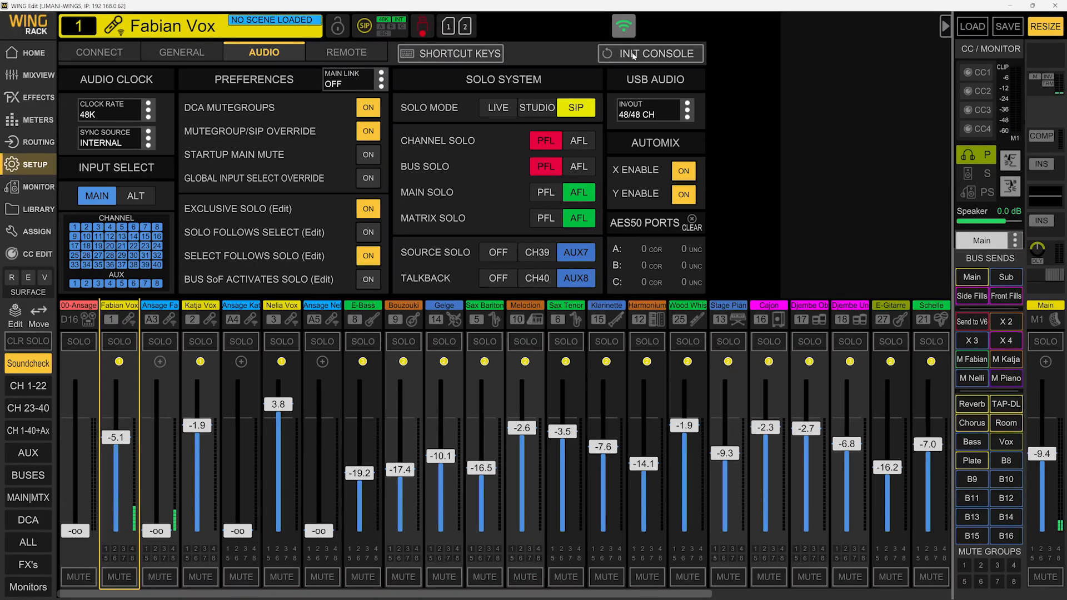
Step: Show the LEFT, CENTER and RIGHT SURFACE windows together and hide them one by one
{"action": "key", "text": "F10"}
{"action": "key", "text": "F11"}
{"action": "key", "text": "F12"}
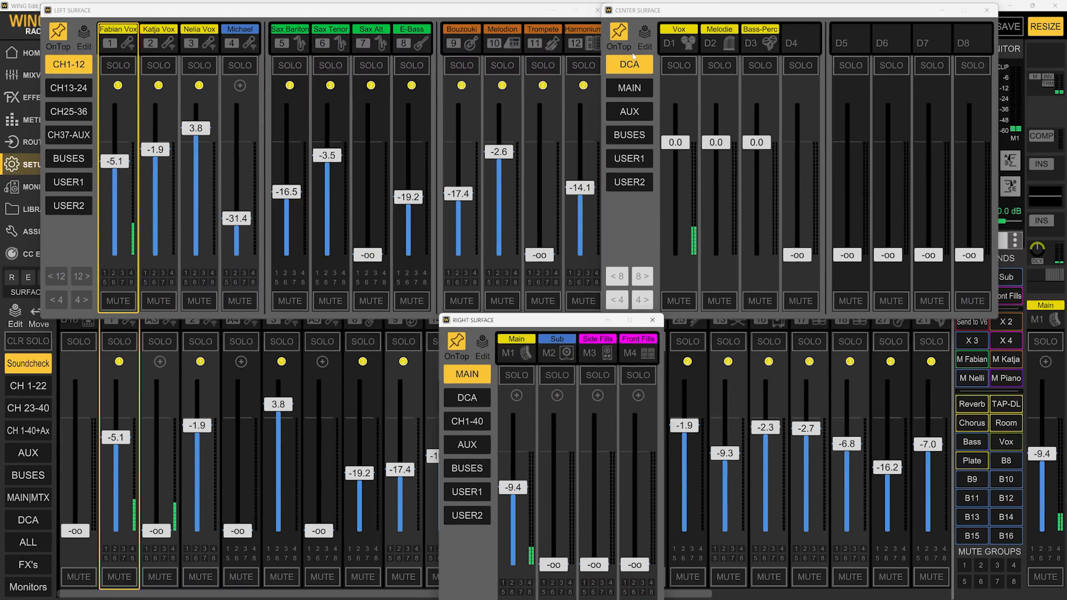
{"action": "key", "text": "F12"}
{"action": "key", "text": "F11"}
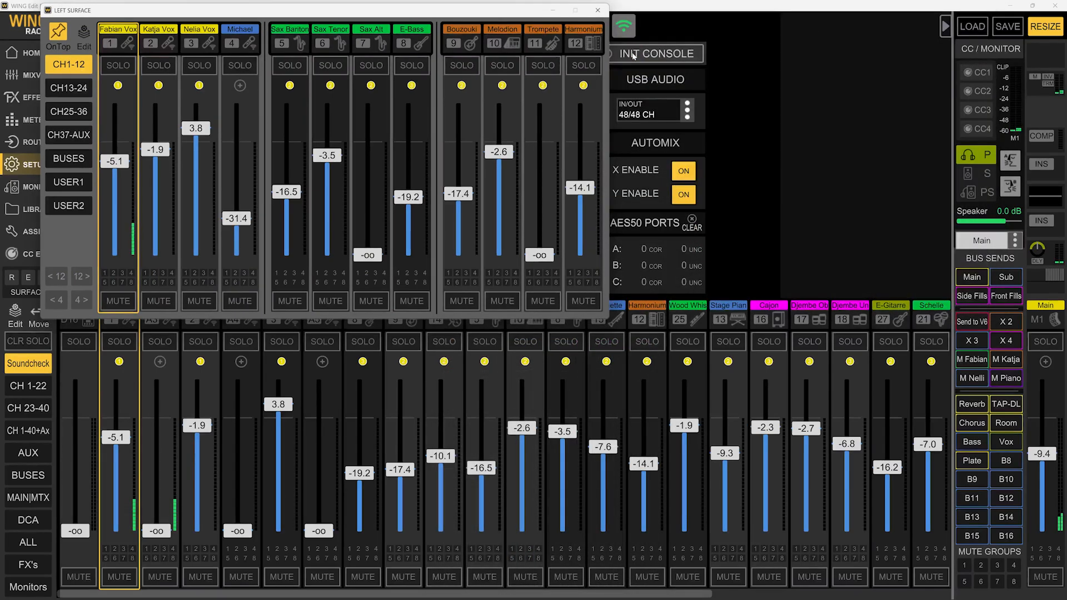
{"action": "key", "text": "F10"}
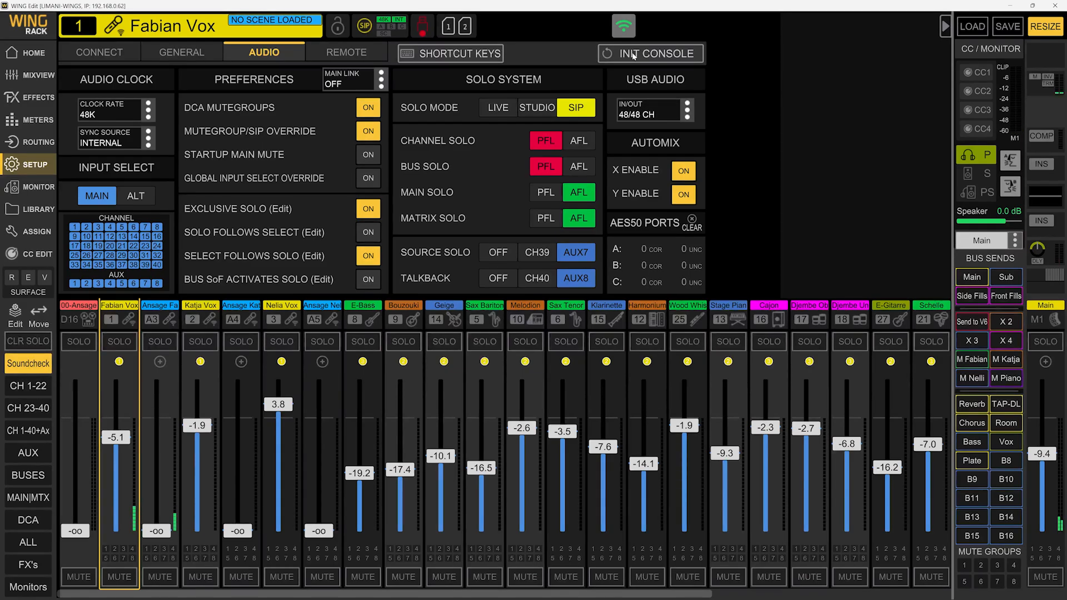
Step: Test the COMPACT SURFACE window shortcut by showing the window and hiding it again
{"action": "key", "text": "F11"}
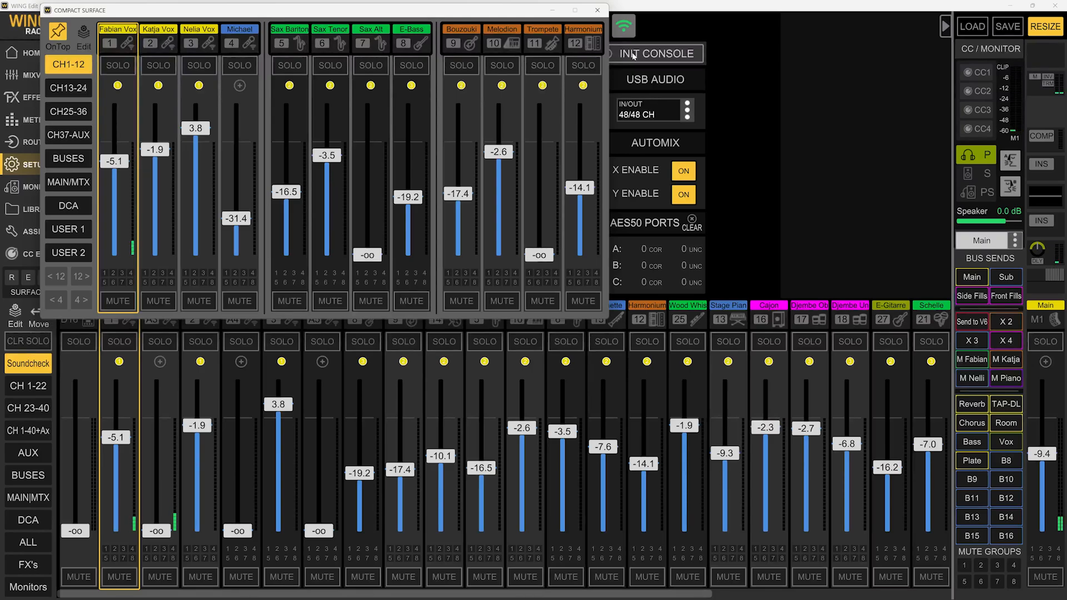
{"action": "key", "text": "F11"}
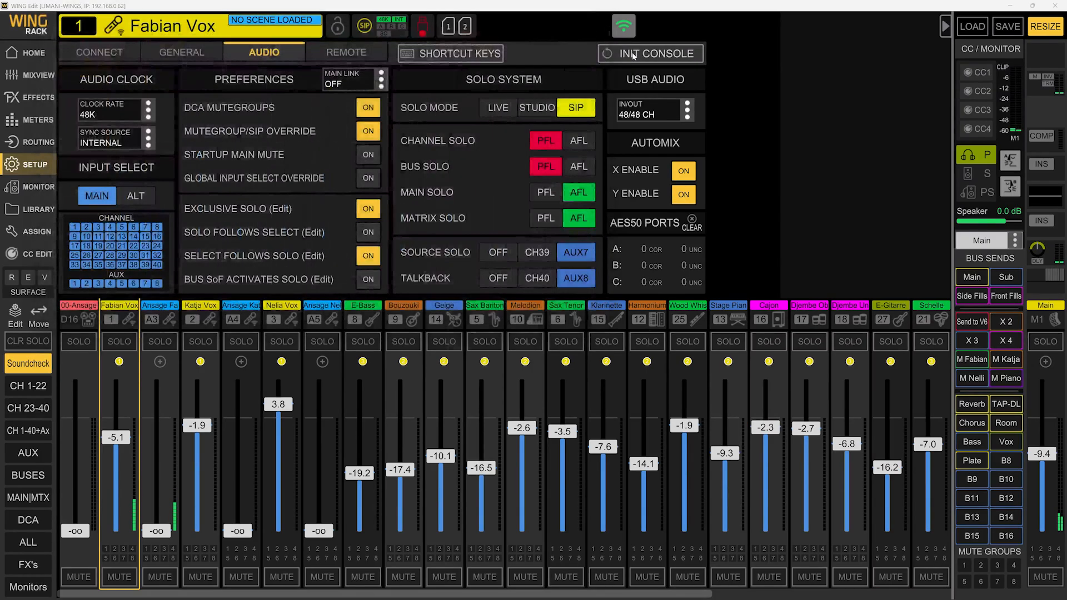
{"action": "key", "text": "F10"}
{"action": "key", "text": "F10"}
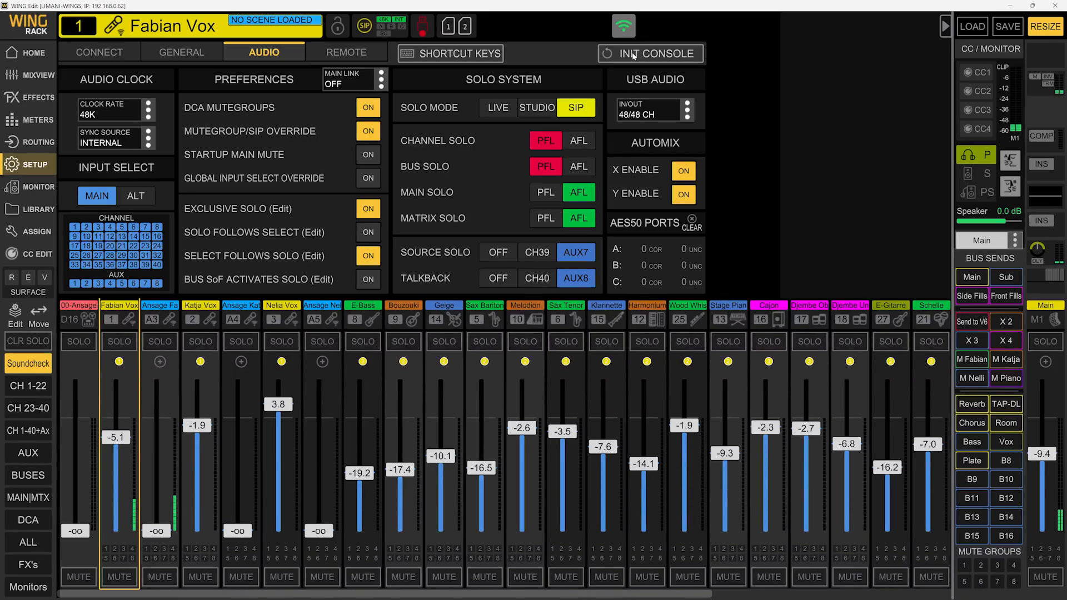
Step: Show and hide the EXTERN SURFACE and RACK SURFACE windows using their toggle shortcuts
{"action": "key", "text": "F12"}
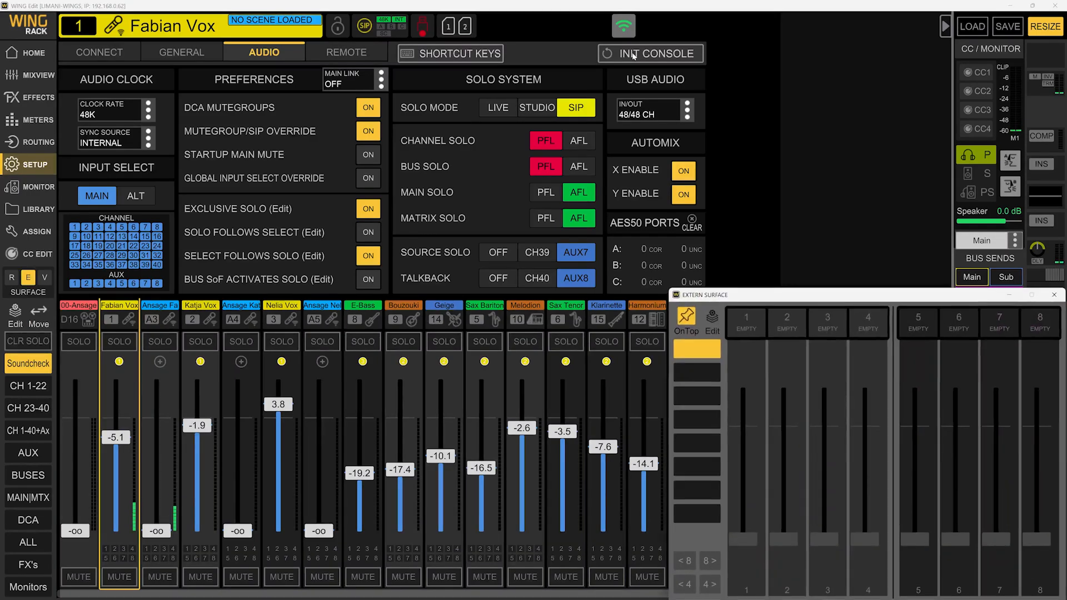
{"action": "key", "text": "F10"}
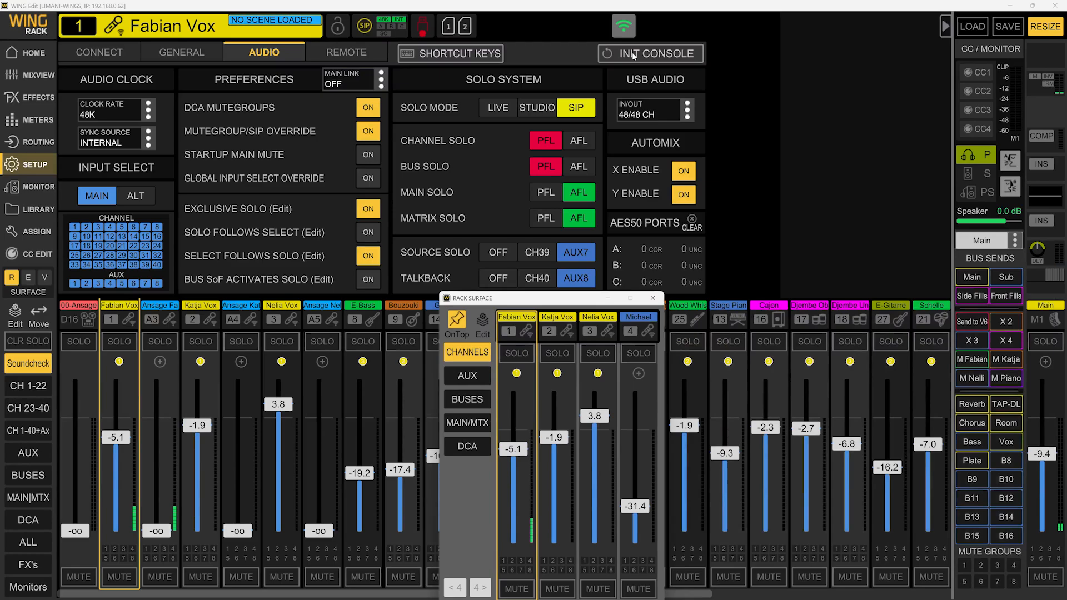
{"action": "key", "text": "F10"}
{"action": "key", "text": "F11"}
{"action": "key", "text": "F11"}
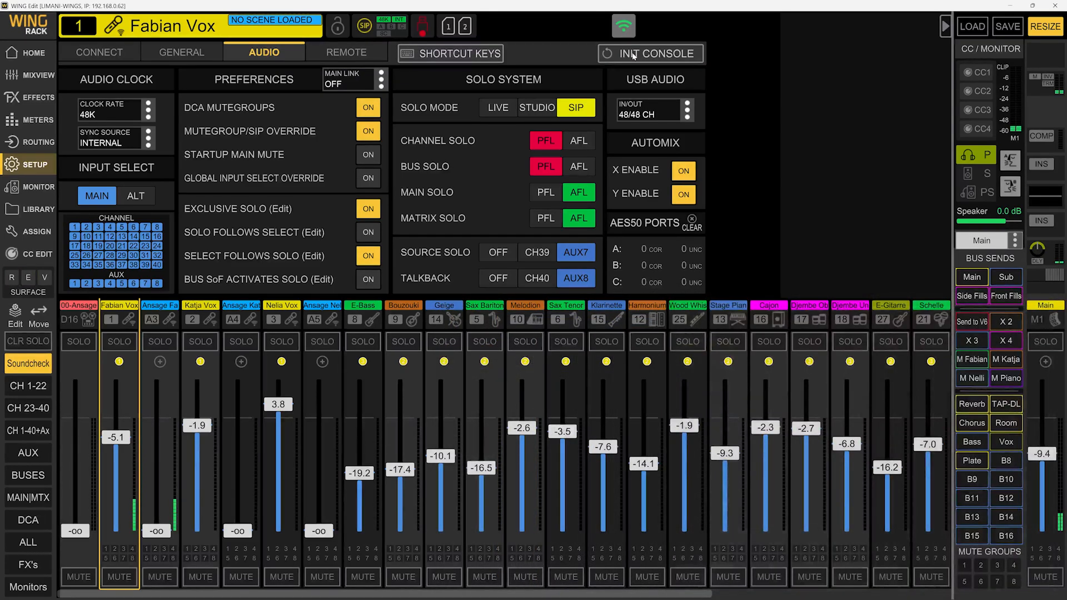
{"action": "key", "text": "F12"}
{"action": "key", "text": "F12"}
Step: Toggle the EXTERN SURFACE window again, and show and hide the SD RECORDER window
{"action": "key", "text": "F11"}
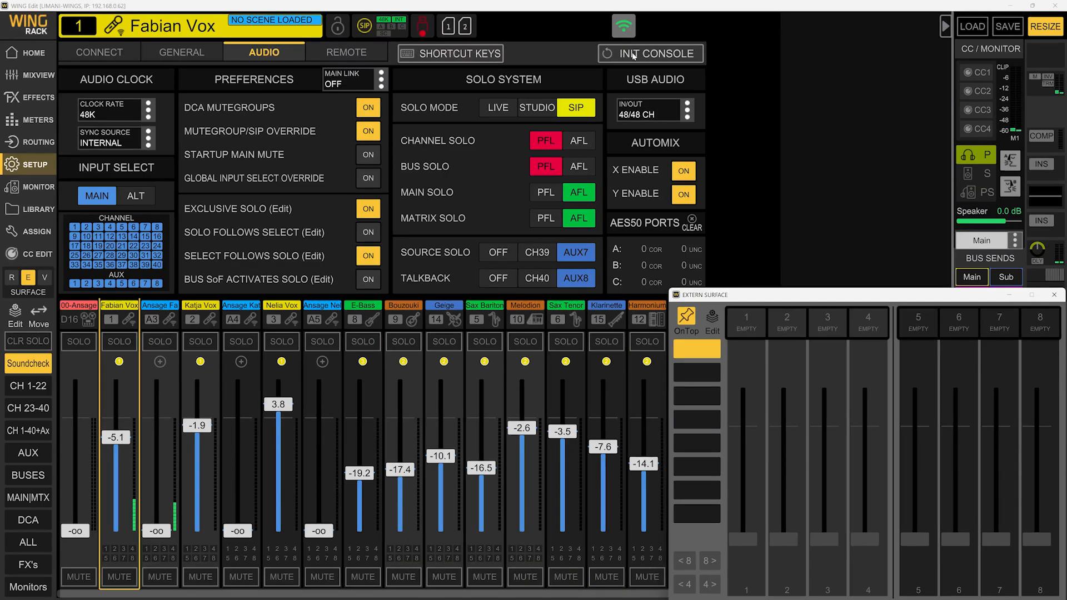
{"action": "key", "text": "F11"}
{"action": "key", "text": "F11"}
{"action": "key", "text": "F11"}
{"action": "key", "text": "F11"}
{"action": "key", "text": "F11"}
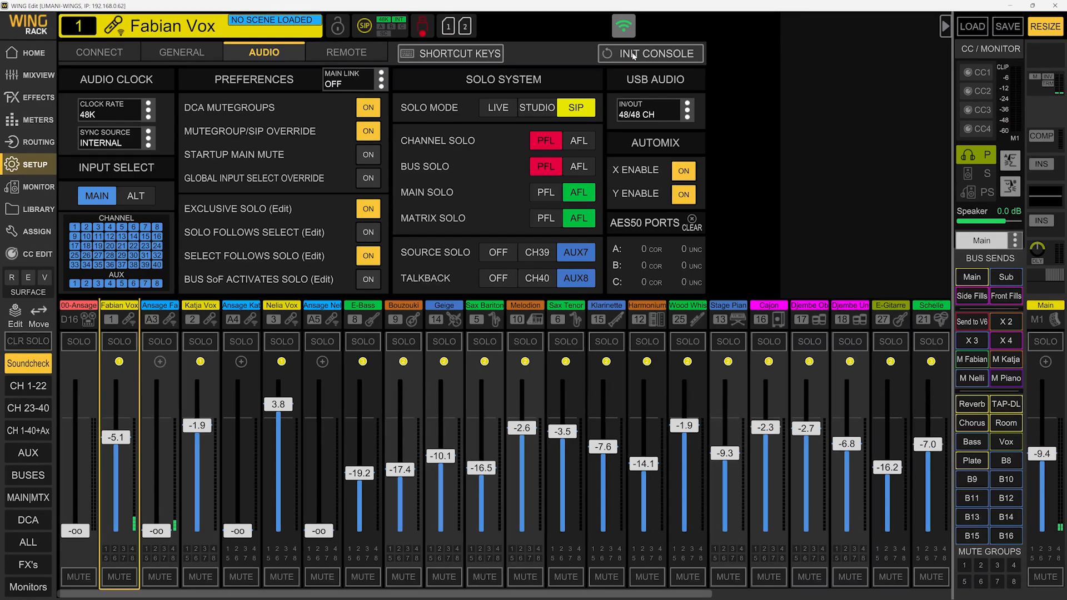
{"action": "key", "text": "F12"}
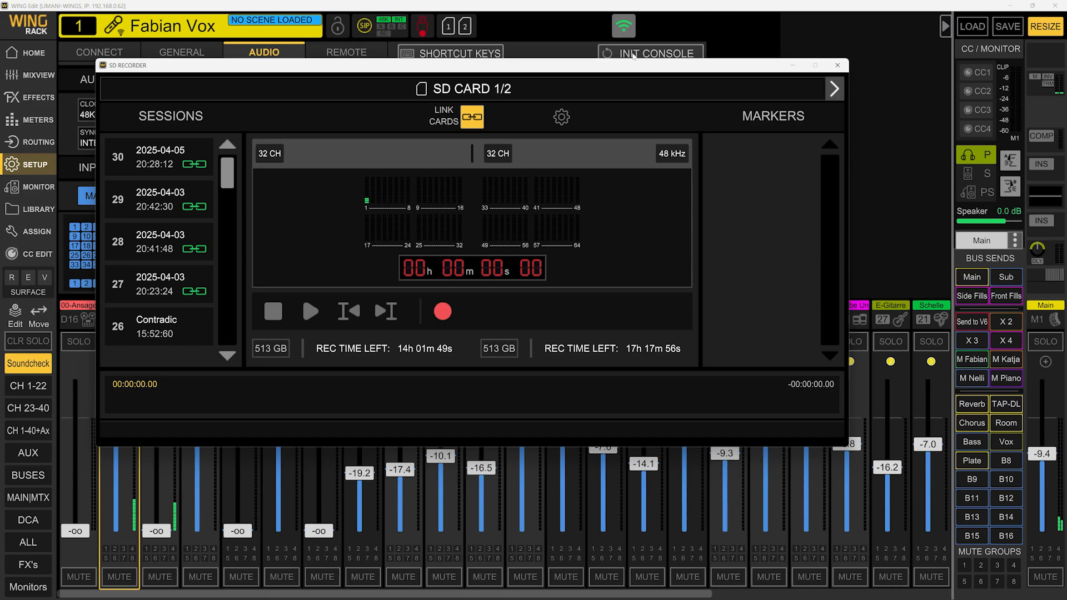
{"action": "key", "text": "F12"}
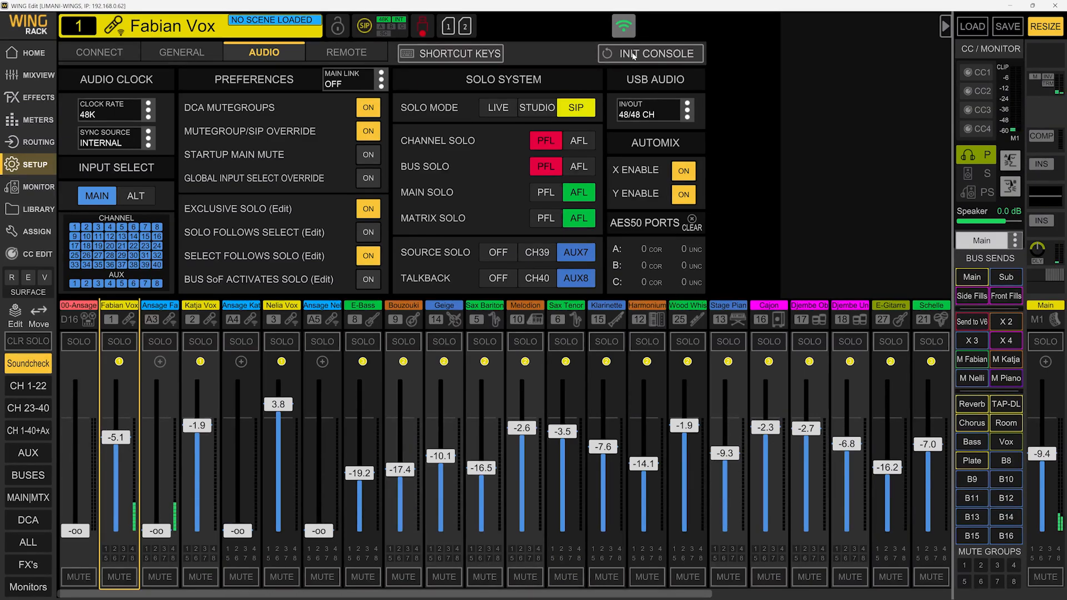
Step: Show the floating effect windows FX 1 through FX 5 and hide each of them again
{"action": "key", "text": "F1"}
{"action": "key", "text": "F2"}
{"action": "key", "text": "F3"}
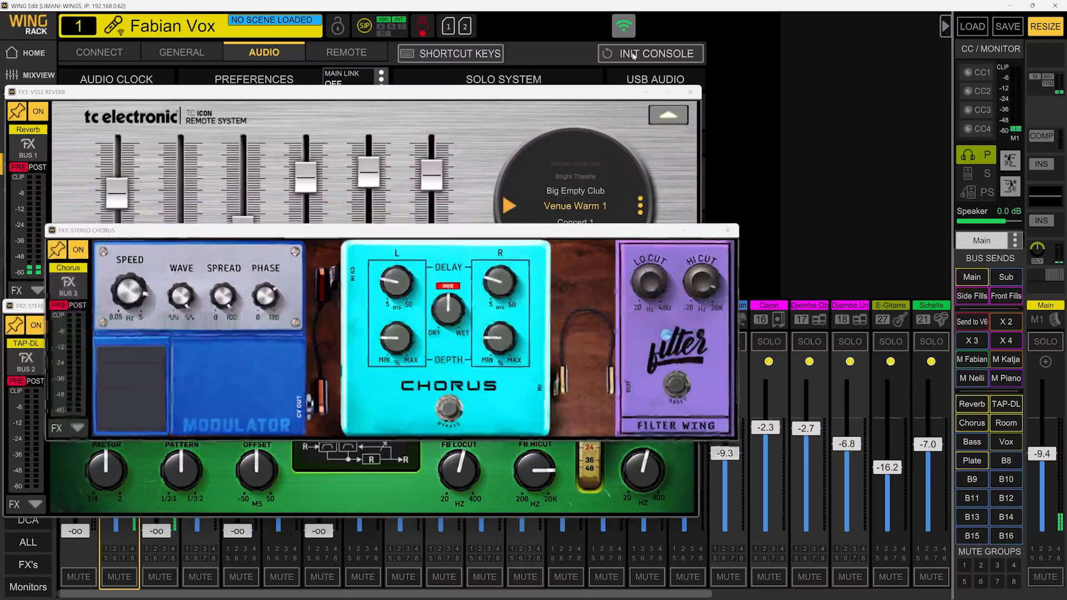
{"action": "key", "text": "F4"}
{"action": "key", "text": "F5"}
{"action": "key", "text": "F1"}
{"action": "key", "text": "F2"}
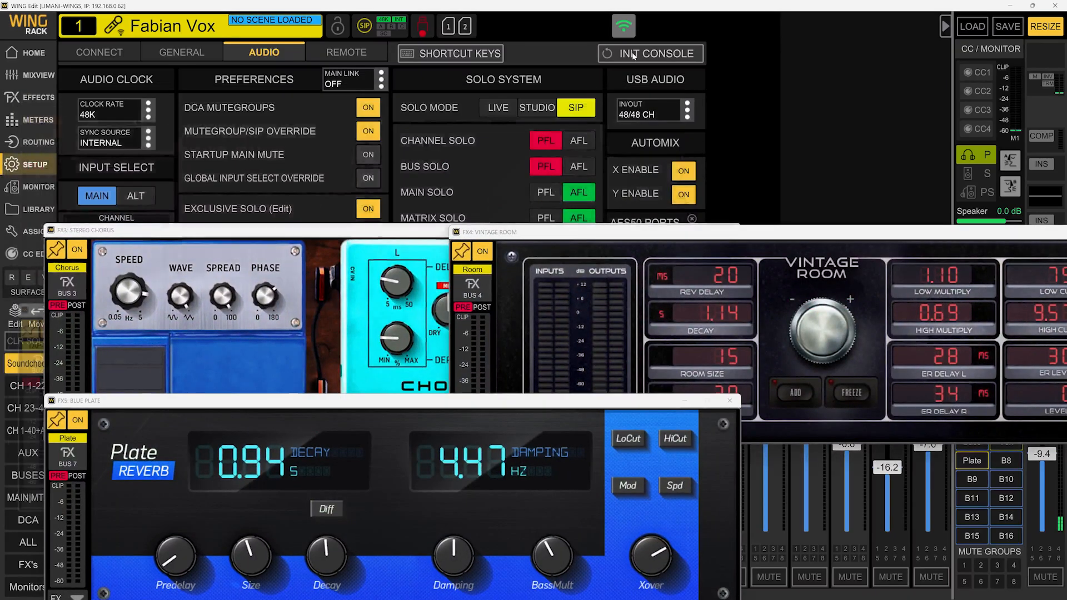
{"action": "key", "text": "F3"}
{"action": "key", "text": "F4"}
{"action": "key", "text": "F5"}
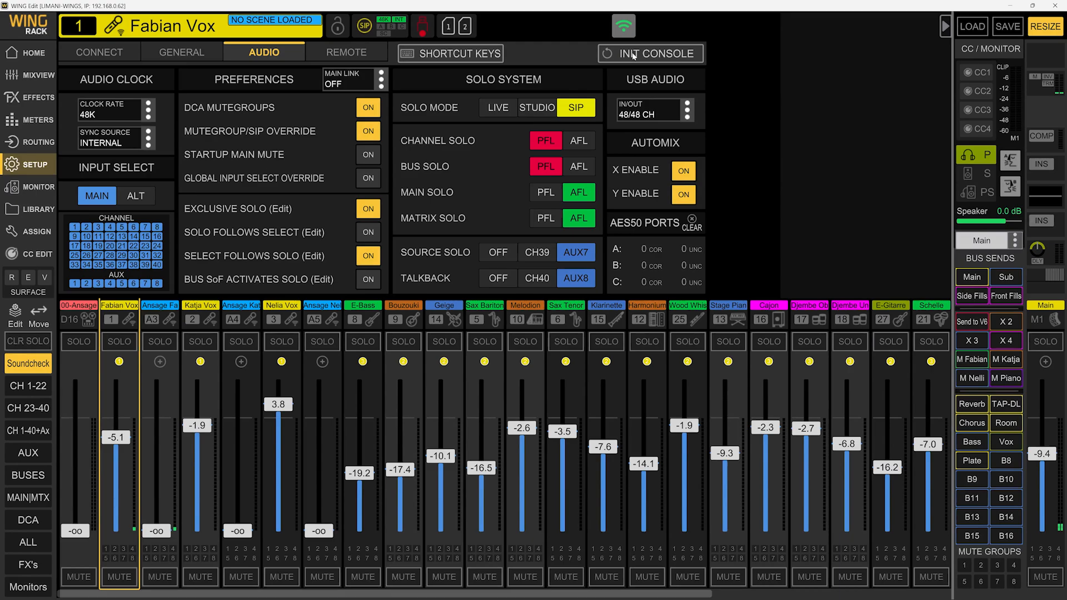
Step: Show the floating effect windows from FX 9 onward and close all of them
{"action": "key", "text": "F9"}
{"action": "key", "text": "F10"}
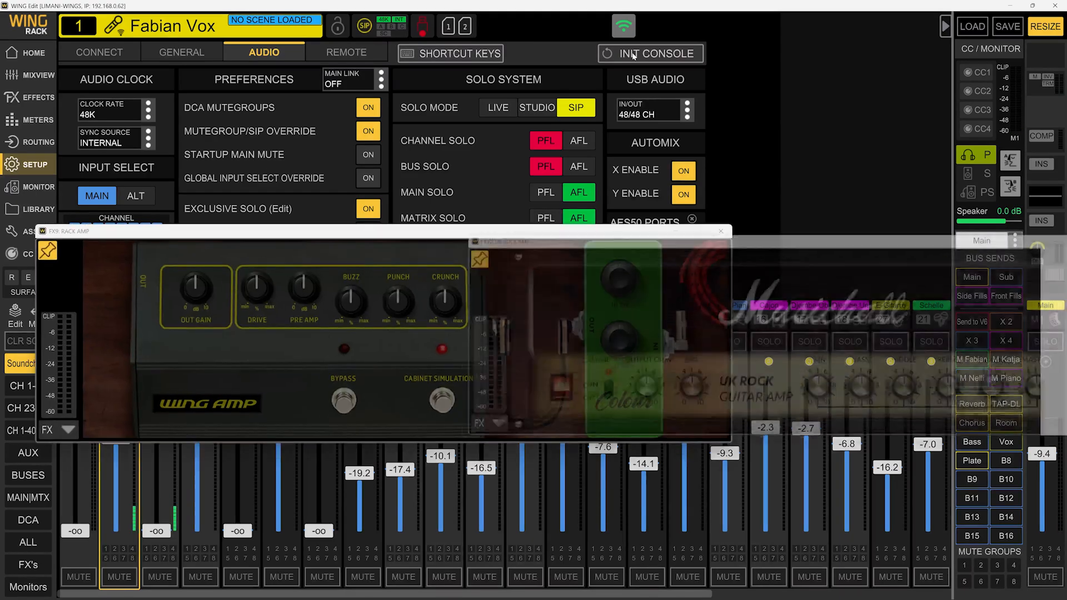
{"action": "key", "text": "F11"}
{"action": "key", "text": "F12"}
{"action": "key", "text": "Escape"}
{"action": "key", "text": "Escape"}
{"action": "key", "text": "Escape"}
{"action": "key", "text": "Escape"}
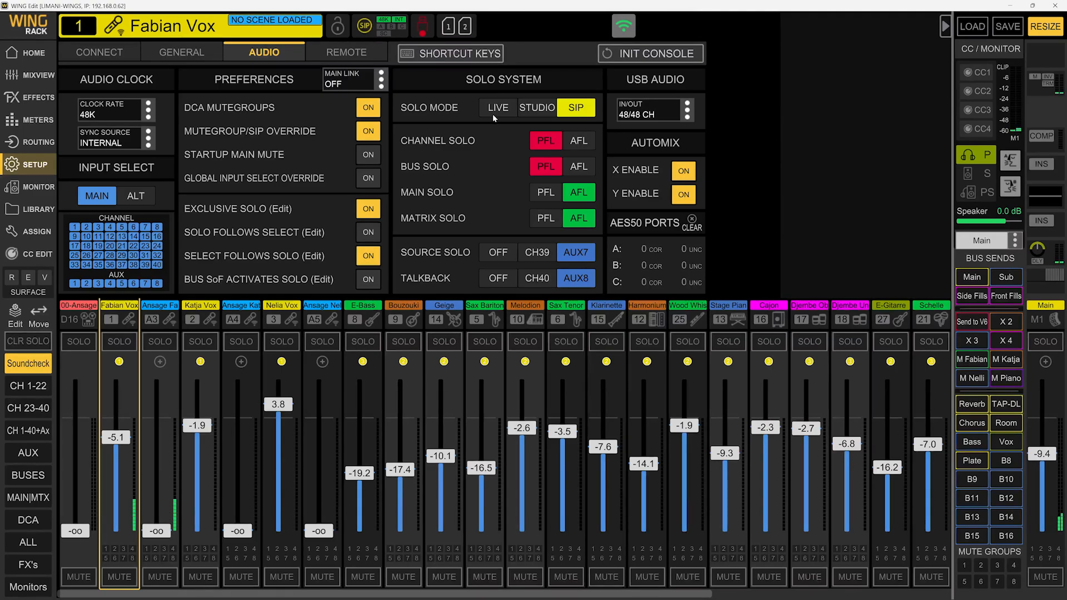
Step: Collapse the MAIN WINDOW and EXTRA WINDOWS groups in the shortcut keys list, review the MASTER SECTION shortcuts, and close the list
{"action": "left_click", "coordinate": [450, 54]}
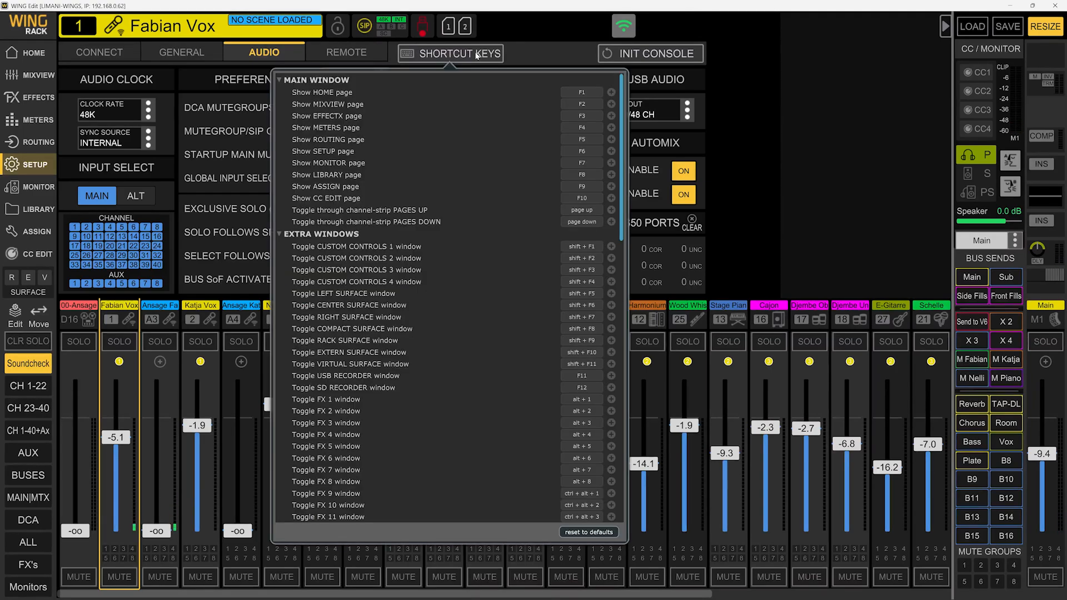
{"action": "left_click", "coordinate": [282, 80]}
{"action": "left_click", "coordinate": [281, 93]}
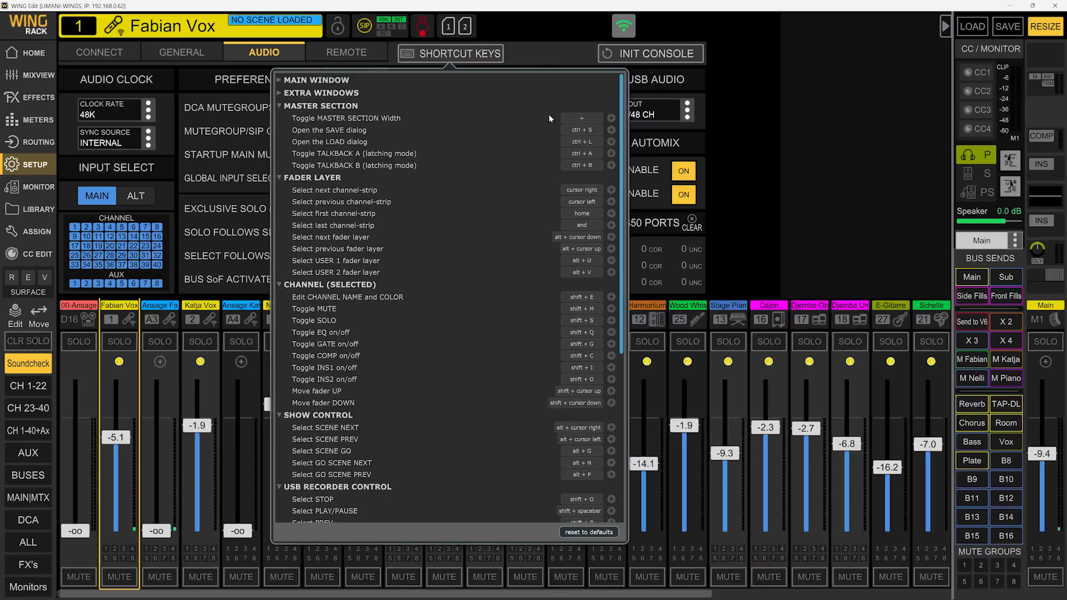
{"action": "left_click", "coordinate": [778, 116]}
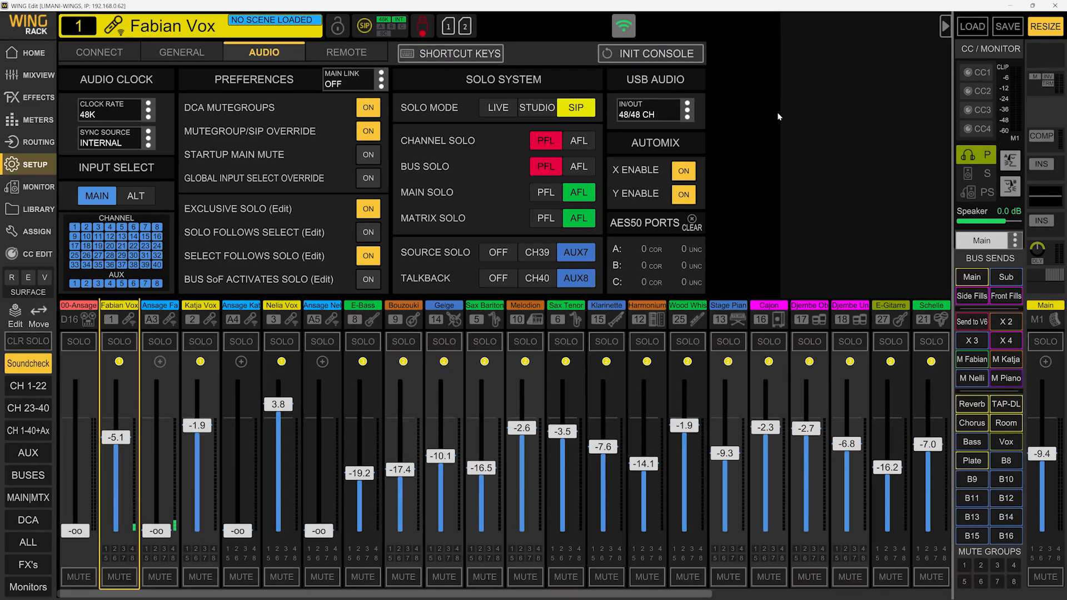
Step: Test the master section width shortcut by repeatedly collapsing and expanding the section, leaving it expanded
{"action": "key", "text": "Tab"}
{"action": "key", "text": "Tab"}
{"action": "key", "text": "Tab"}
{"action": "key", "text": "Tab"}
{"action": "key", "text": "Tab"}
{"action": "key", "text": "Tab"}
{"action": "key", "text": "Tab"}
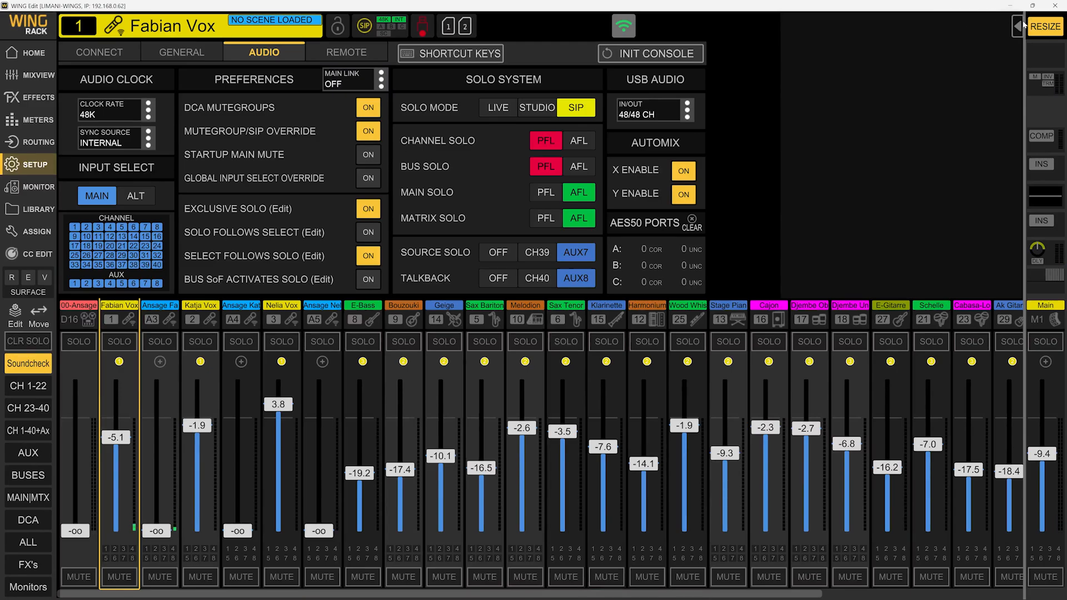
{"action": "key", "text": "Tab"}
{"action": "key", "text": "Tab"}
{"action": "key", "text": "Tab"}
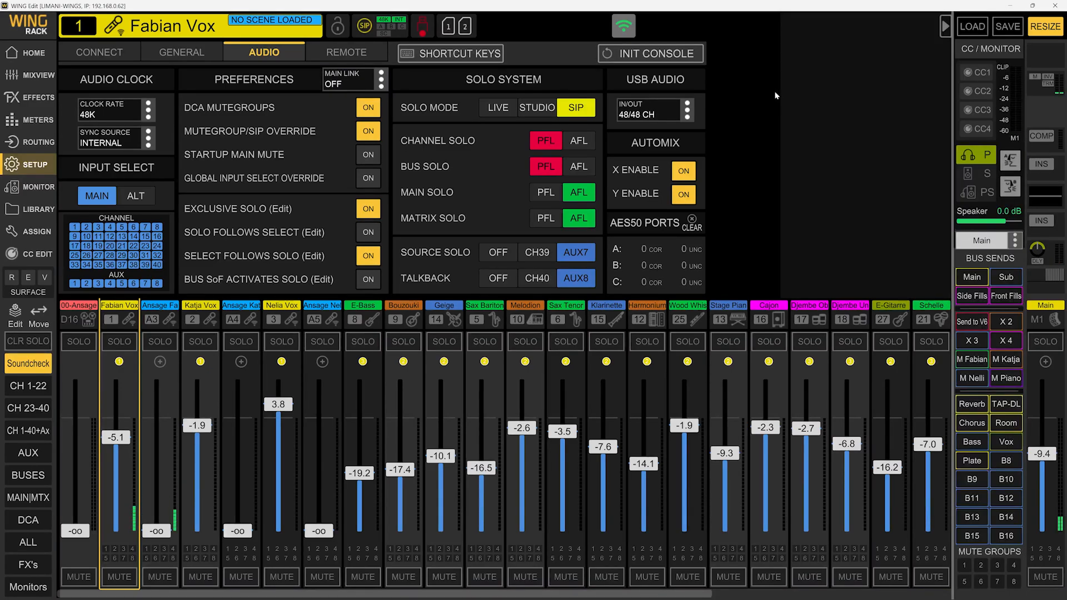
Step: Open the snapshot save dialog and the snapshot load dialog in turn, cancelling each without choosing a file
{"action": "left_click", "coordinate": [976, 32]}
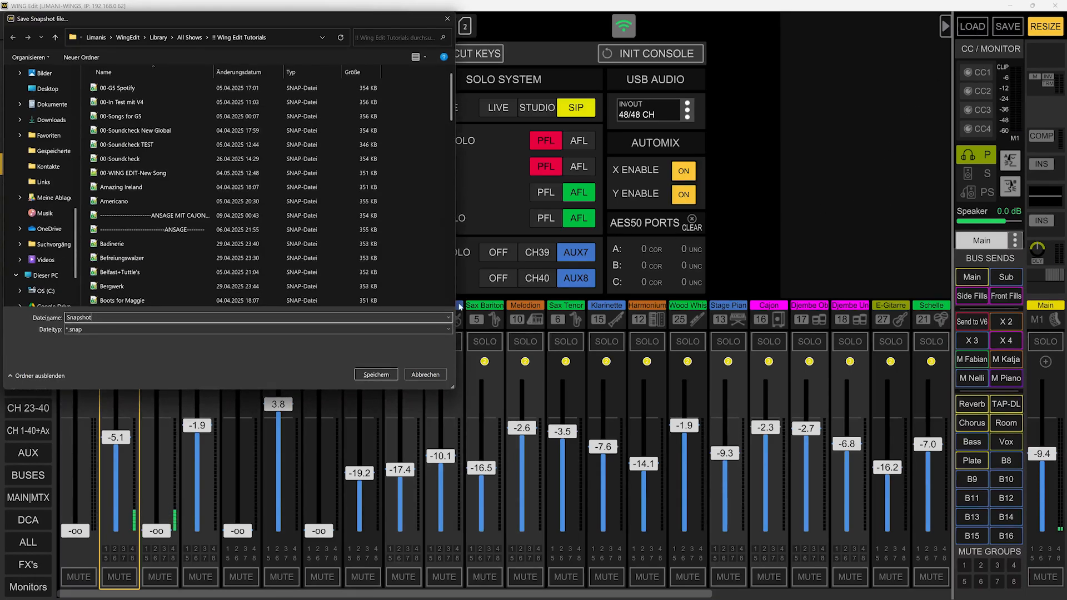
{"action": "left_click", "coordinate": [425, 374]}
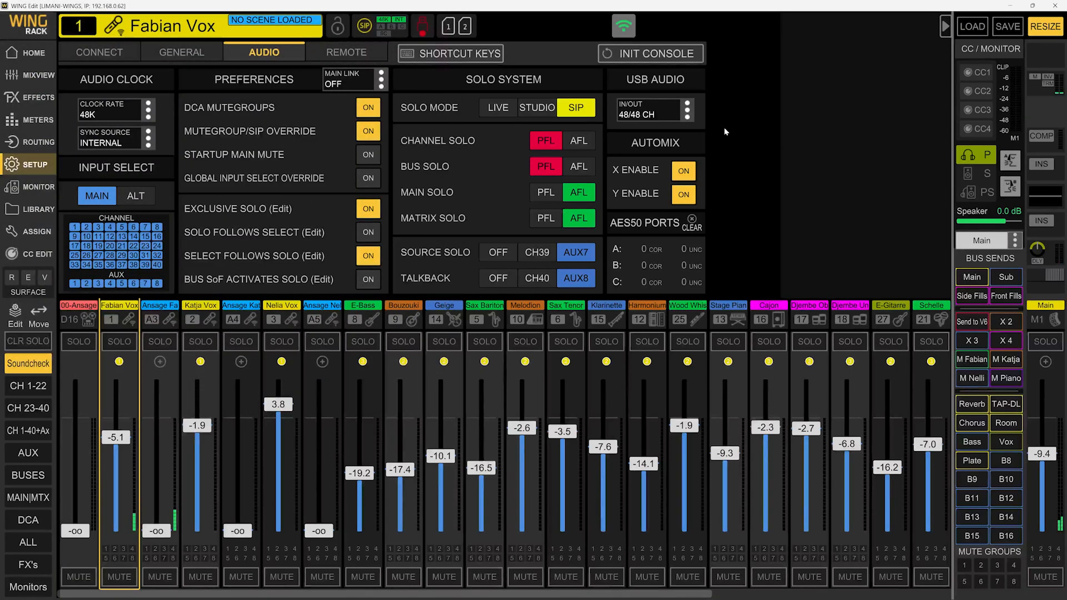
{"action": "key", "text": "ctrl+o"}
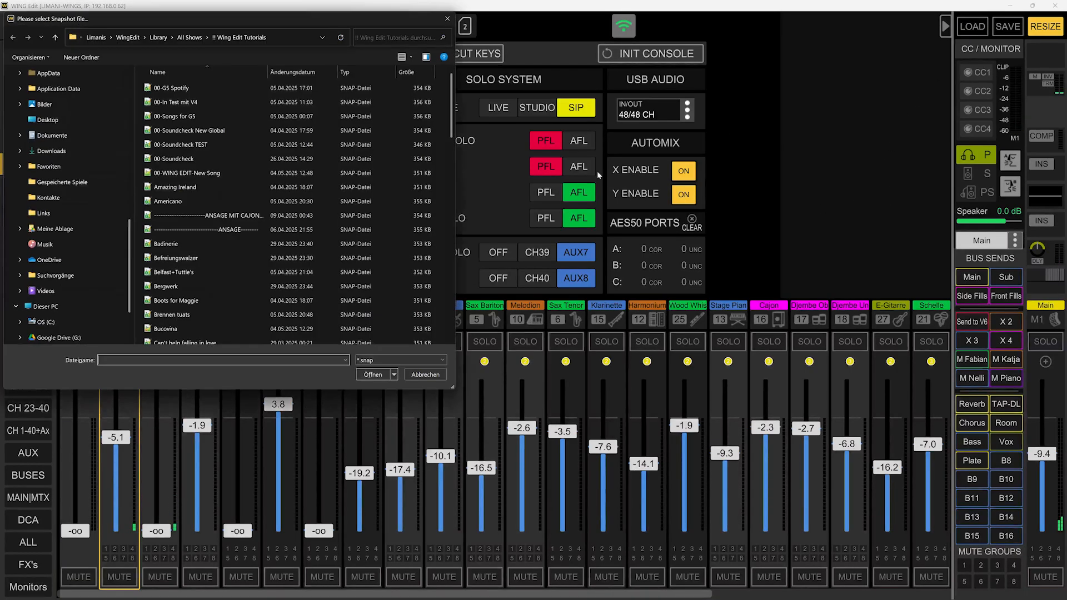
{"action": "left_click", "coordinate": [425, 375]}
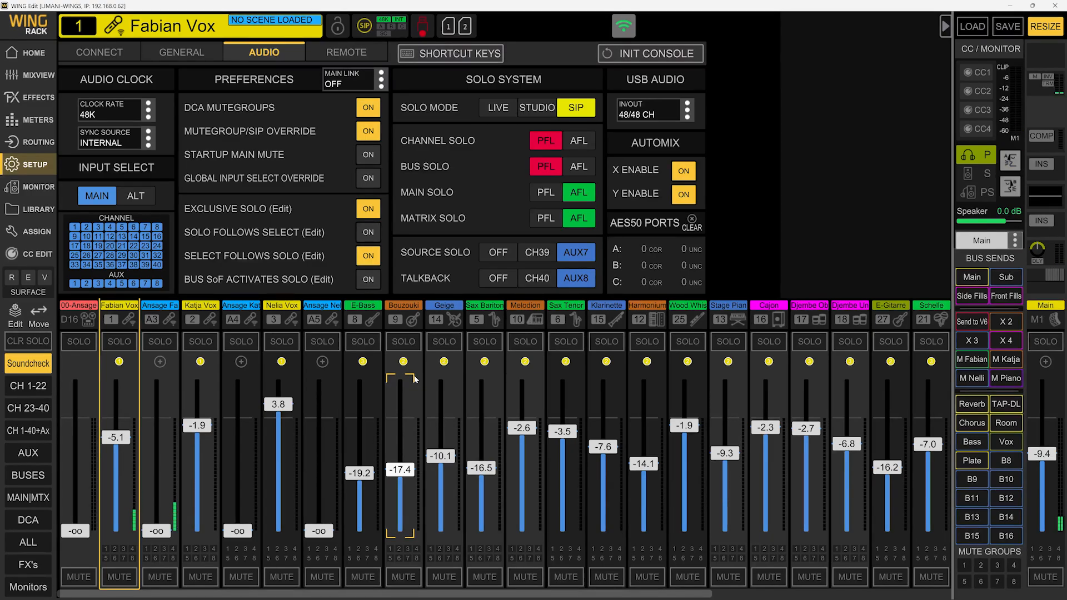
{"action": "double_click", "coordinate": [414, 378]}
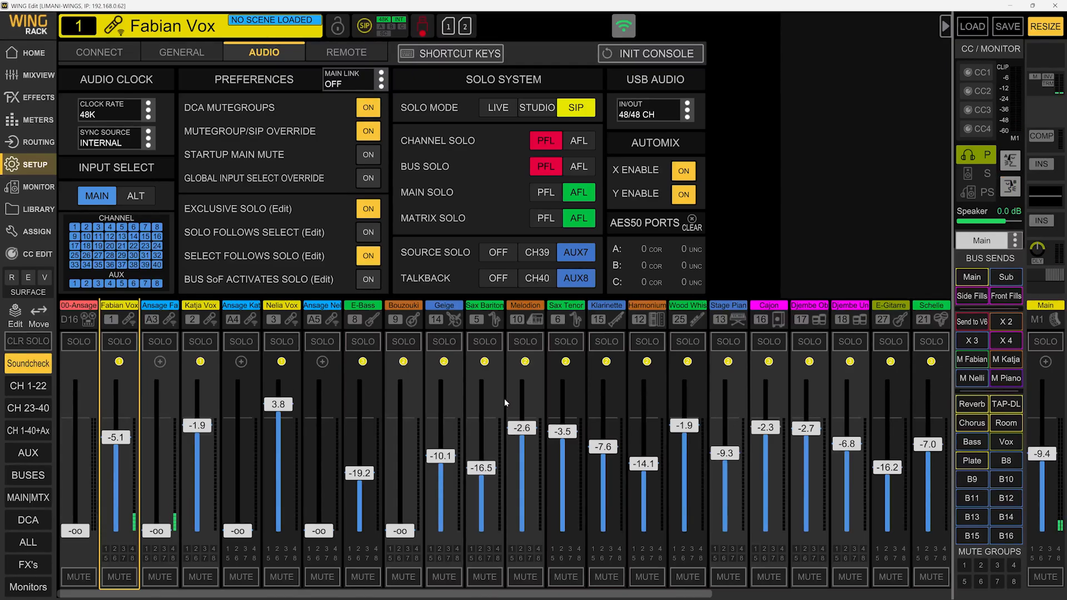
Step: Collapse the MASTER SECTION group in the shortcut keys list, review the FADER LAYER shortcuts, and close the list
{"action": "left_click", "coordinate": [460, 53]}
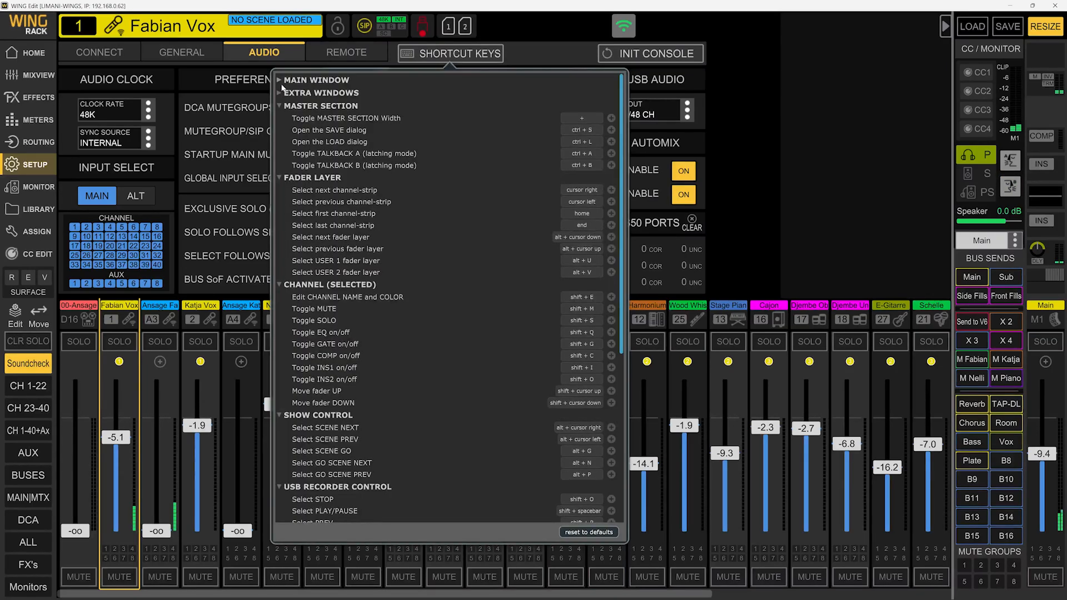
{"action": "left_click", "coordinate": [284, 109]}
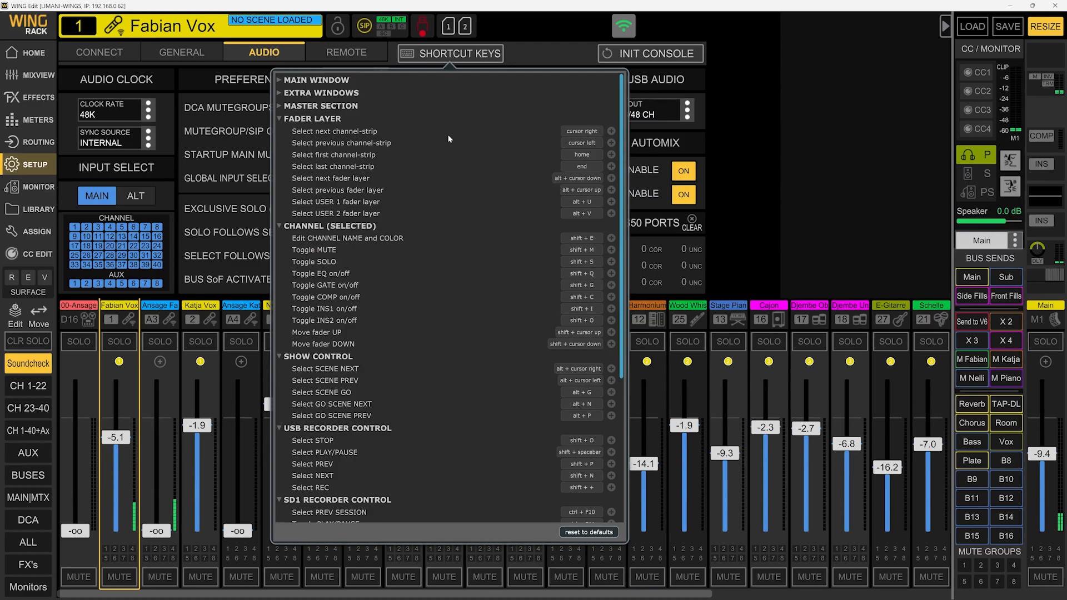
{"action": "left_click", "coordinate": [111, 305]}
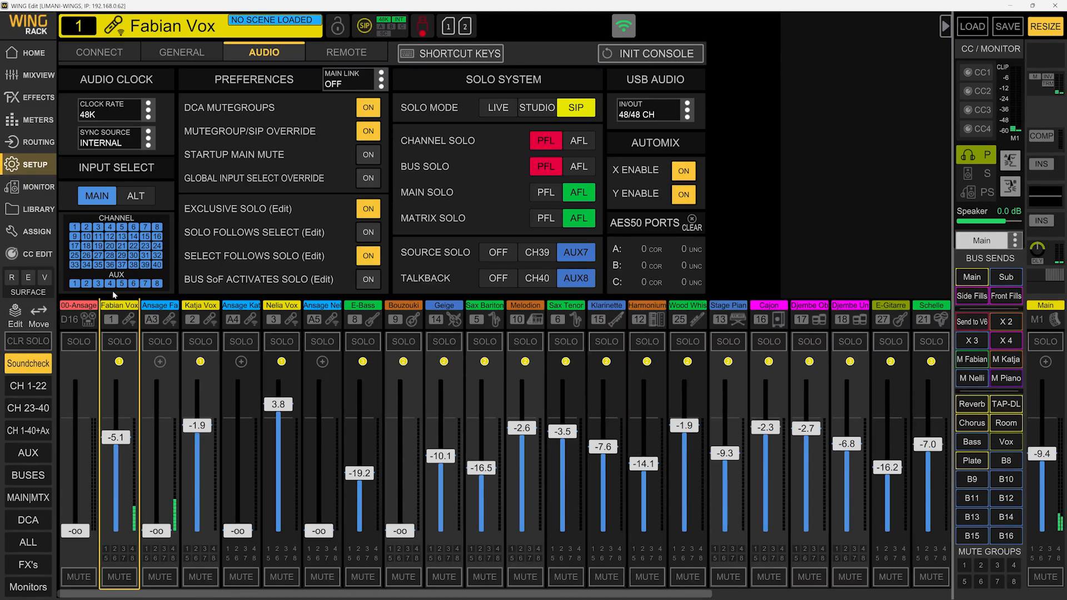
Step: Test the next and previous channel-strip shortcuts by moving the selection back and forth along the Soundcheck layer as far as Bodhran
{"action": "key", "text": "Right"}
{"action": "key", "text": "Right"}
{"action": "key", "text": "Right"}
{"action": "key", "text": "Right"}
{"action": "key", "text": "Right"}
{"action": "key", "text": "Right"}
{"action": "key", "text": "Right"}
{"action": "key", "text": "Right"}
{"action": "key", "text": "Right"}
{"action": "key", "text": "Right"}
{"action": "key", "text": "Right"}
{"action": "key", "text": "Left"}
{"action": "key", "text": "Left"}
{"action": "key", "text": "Left"}
{"action": "key", "text": "Left"}
{"action": "key", "text": "Left"}
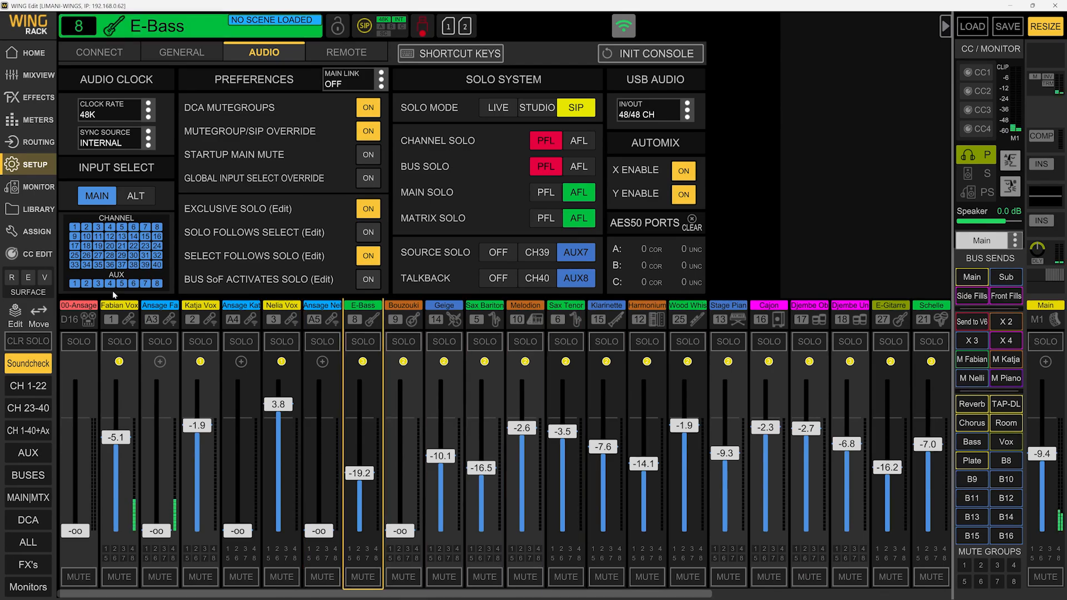
{"action": "key", "text": "Left"}
{"action": "key", "text": "Left"}
{"action": "key", "text": "Left"}
{"action": "key", "text": "Left"}
{"action": "key", "text": "Left"}
{"action": "key", "text": "Left"}
{"action": "key", "text": "Right"}
{"action": "key", "text": "Right"}
{"action": "key", "text": "Right"}
{"action": "key", "text": "Right"}
{"action": "key", "text": "Right"}
{"action": "key", "text": "Right"}
{"action": "key", "text": "Right"}
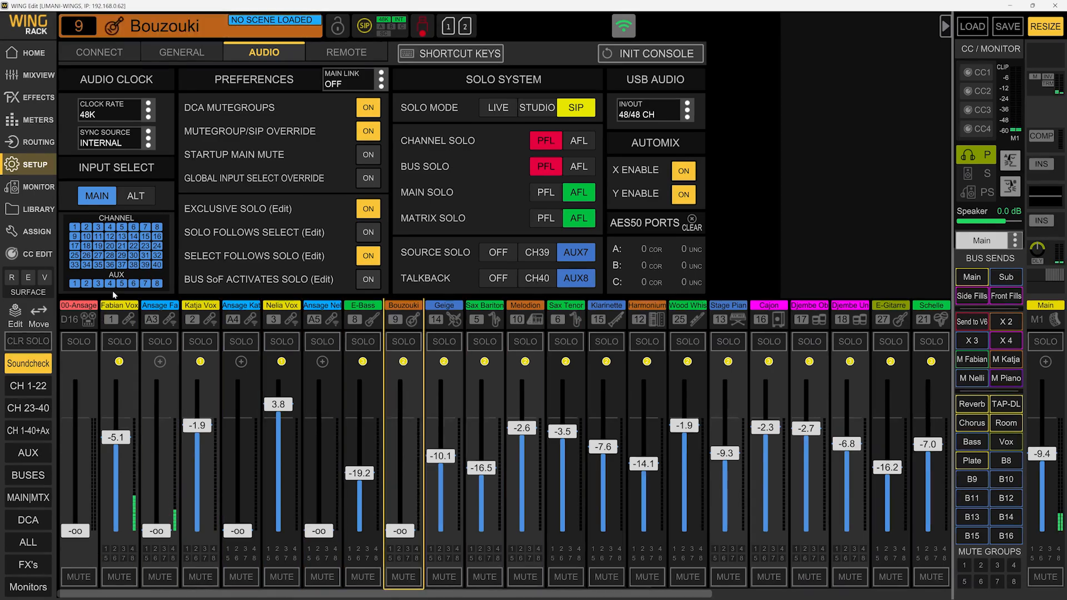
{"action": "key", "text": "Right"}
{"action": "key", "text": "Right"}
{"action": "key", "text": "Right"}
{"action": "key", "text": "Right"}
{"action": "key", "text": "Right"}
{"action": "key", "text": "Right"}
{"action": "key", "text": "Right"}
{"action": "key", "text": "Left"}
{"action": "key", "text": "Left"}
{"action": "key", "text": "Left"}
{"action": "key", "text": "Left"}
{"action": "key", "text": "Left"}
{"action": "key", "text": "Left"}
{"action": "key", "text": "Left"}
{"action": "key", "text": "Left"}
{"action": "key", "text": "Right"}
{"action": "key", "text": "Right"}
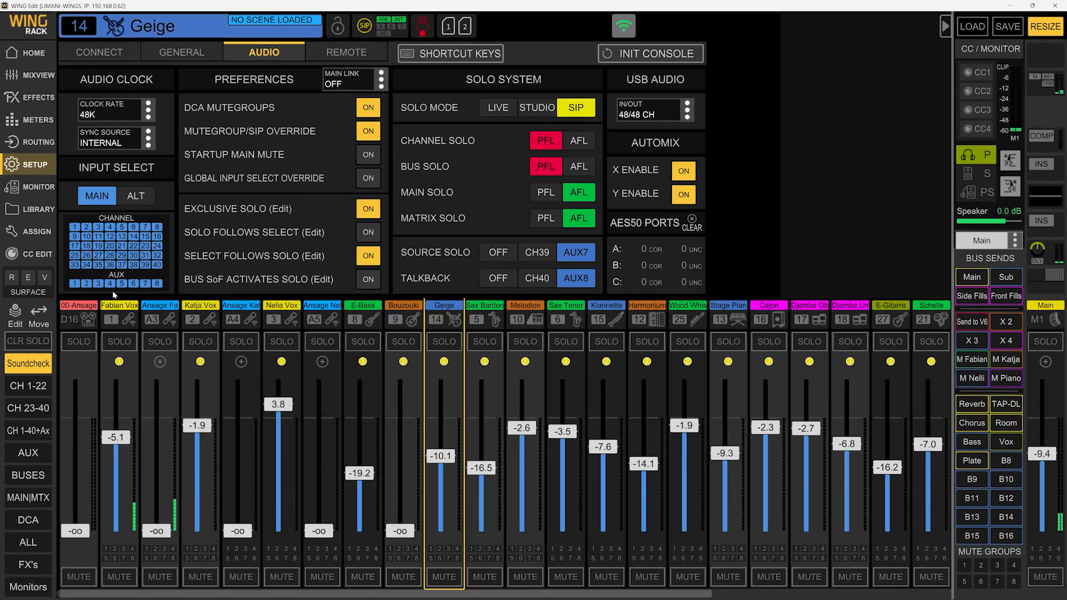
{"action": "key", "text": "Right"}
{"action": "key", "text": "Right"}
{"action": "key", "text": "Right"}
{"action": "key", "text": "Right"}
{"action": "key", "text": "Right"}
{"action": "key", "text": "Right"}
{"action": "key", "text": "Right"}
{"action": "key", "text": "Right"}
{"action": "key", "text": "Right"}
{"action": "key", "text": "Right"}
{"action": "key", "text": "Right"}
{"action": "key", "text": "Right"}
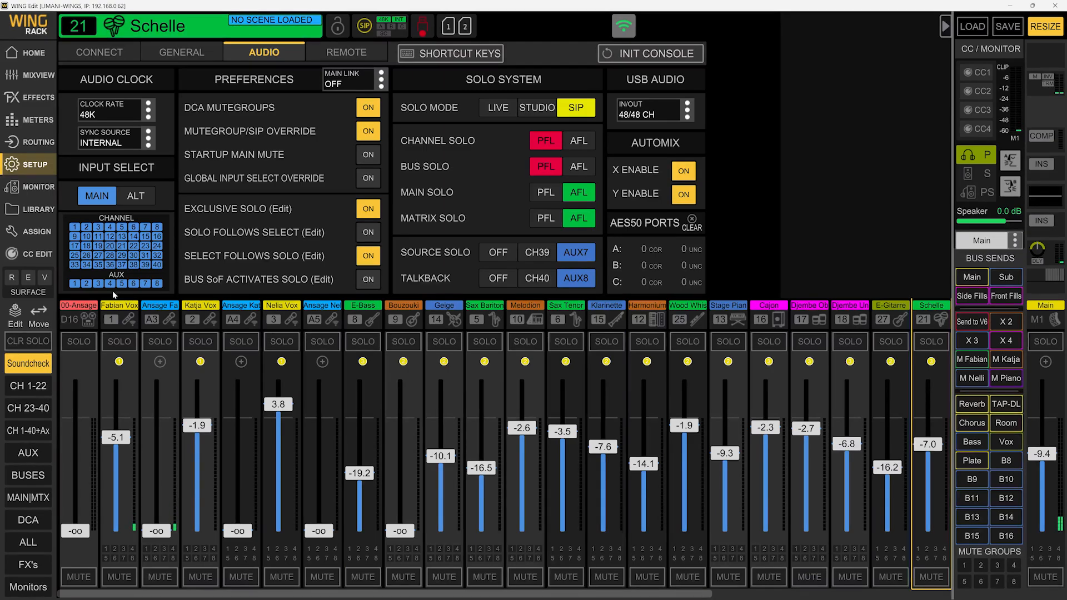
{"action": "key", "text": "Right"}
{"action": "key", "text": "Right"}
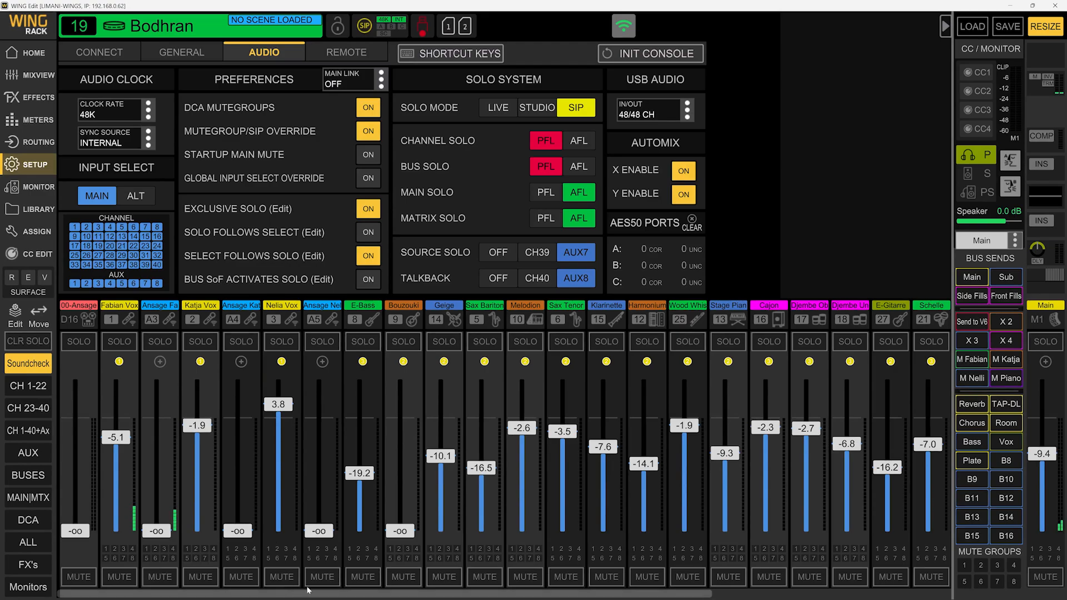
{"action": "left_click_drag", "start_coordinate": [307, 589], "coordinate": [677, 581]}
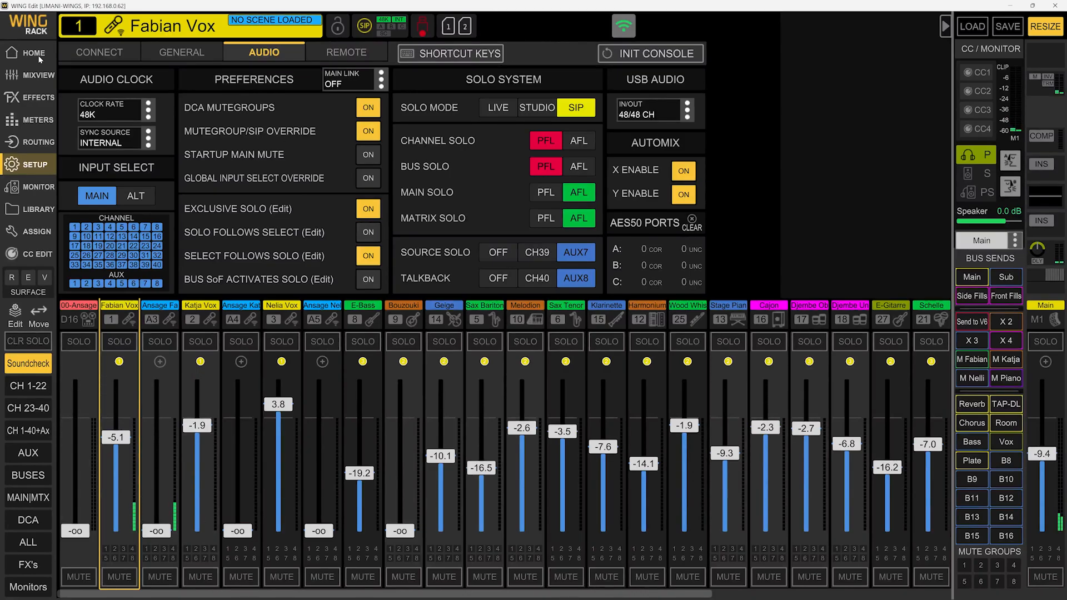
Step: Show the HOME page and step forward and back through the numbered channels up to Sax Alt, ending on channel 1
{"action": "left_click", "coordinate": [39, 57]}
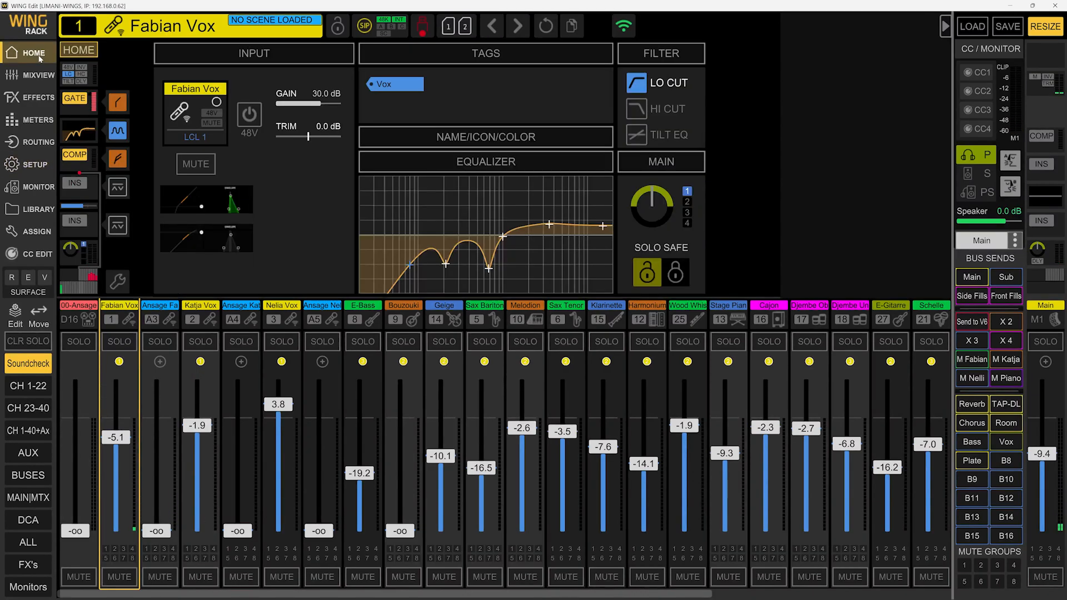
{"action": "left_click", "coordinate": [518, 28]}
{"action": "left_click", "coordinate": [518, 28]}
{"action": "left_click", "coordinate": [518, 28]}
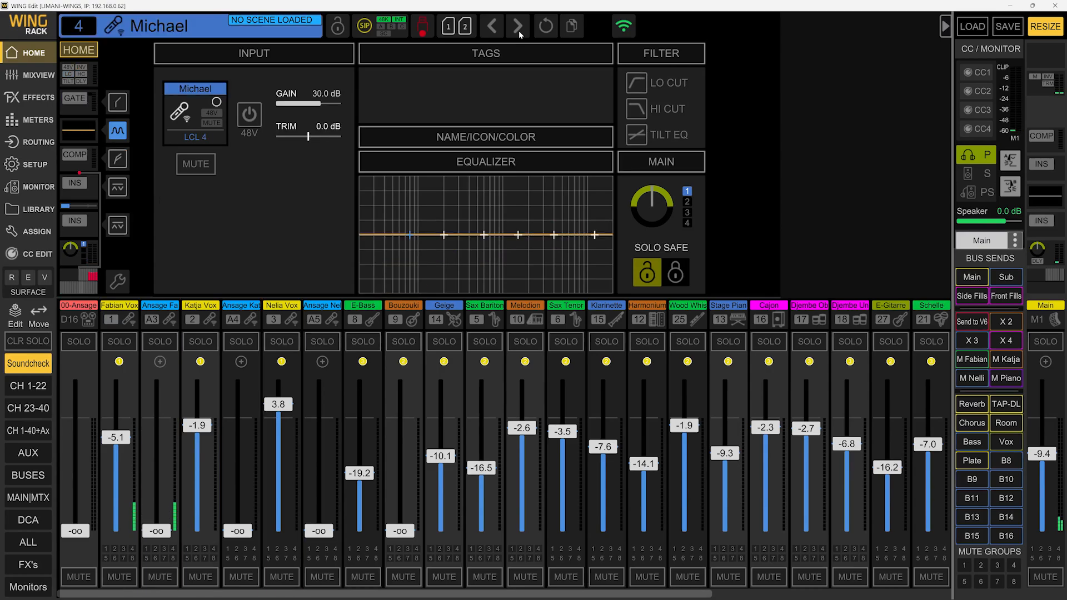
{"action": "left_click", "coordinate": [517, 28]}
{"action": "left_click", "coordinate": [518, 28]}
{"action": "left_click", "coordinate": [494, 27]}
{"action": "left_click", "coordinate": [493, 26]}
{"action": "left_click", "coordinate": [494, 26]}
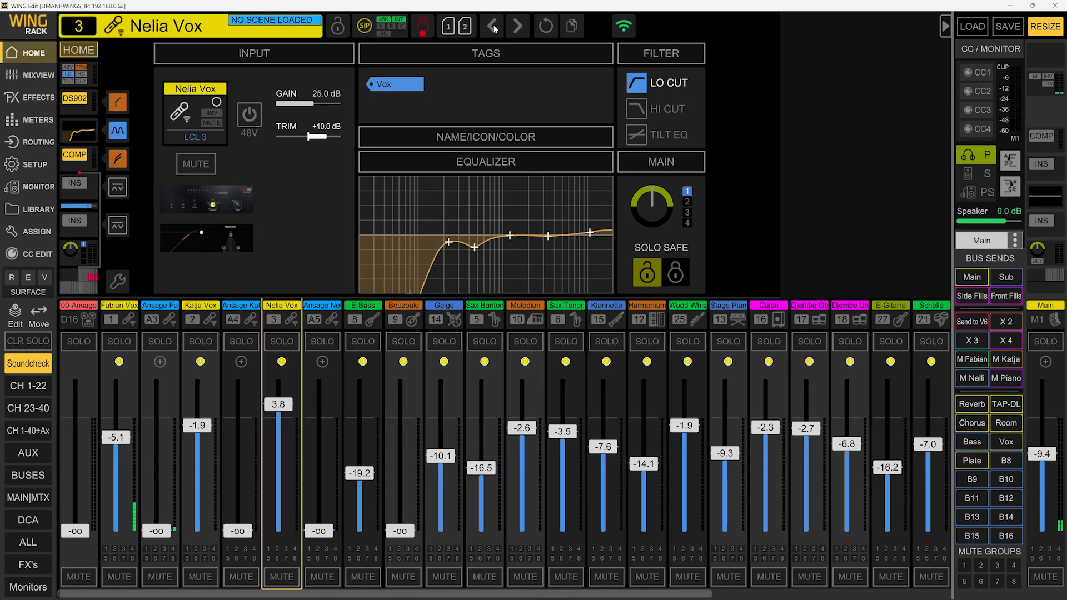
{"action": "left_click", "coordinate": [494, 27]}
{"action": "left_click", "coordinate": [493, 27]}
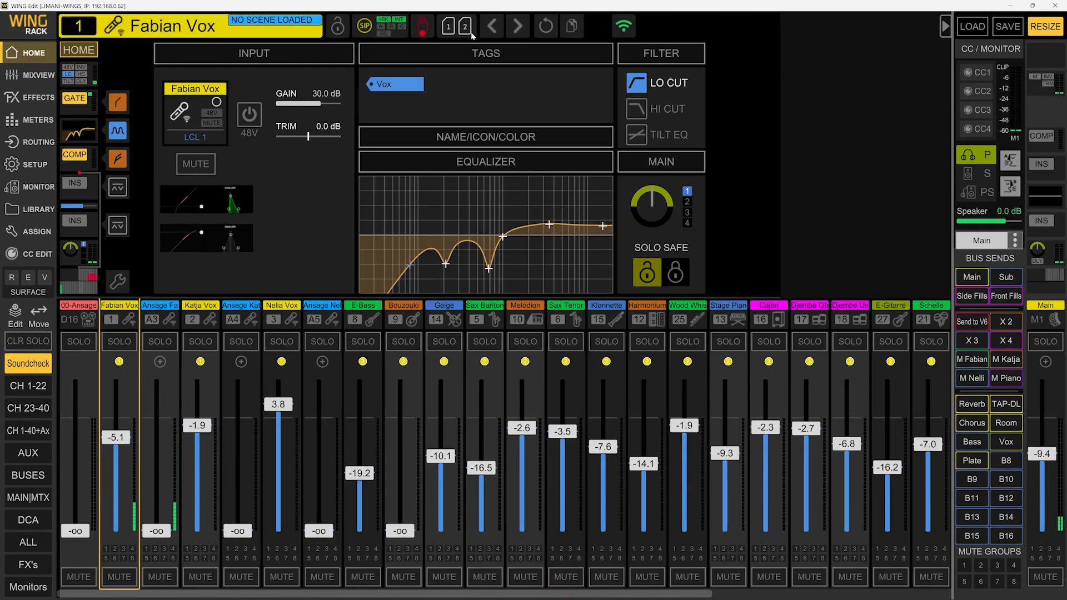
{"action": "left_click", "coordinate": [517, 28]}
{"action": "left_click", "coordinate": [518, 27]}
{"action": "left_click", "coordinate": [517, 28]}
{"action": "left_click", "coordinate": [518, 28]}
{"action": "left_click", "coordinate": [517, 28]}
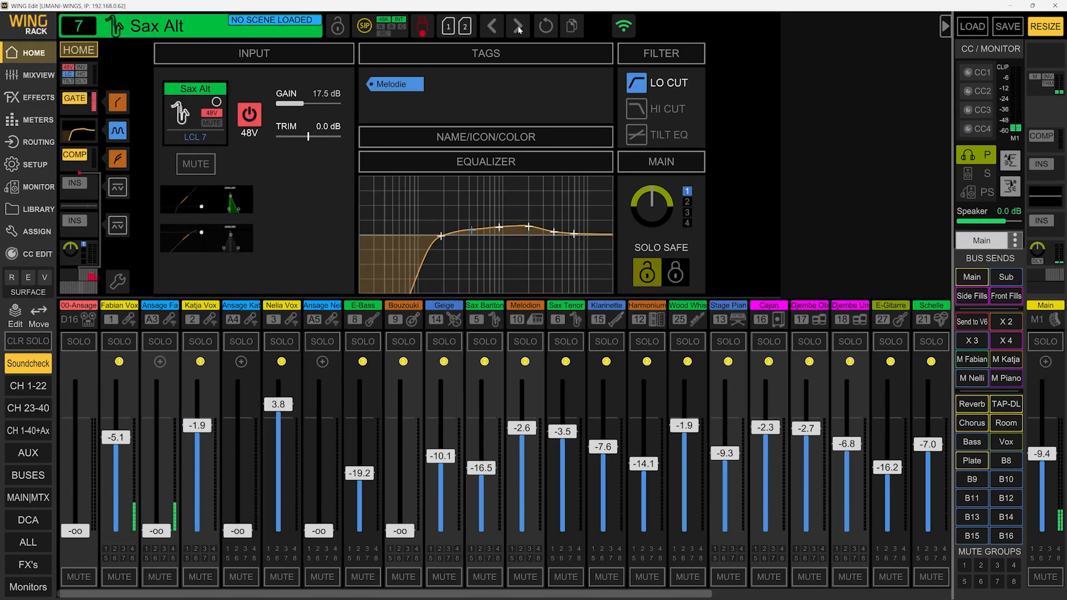
{"action": "left_click", "coordinate": [493, 26]}
{"action": "left_click", "coordinate": [493, 27]}
{"action": "left_click", "coordinate": [493, 27]}
{"action": "left_click", "coordinate": [493, 26]}
{"action": "left_click", "coordinate": [493, 27]}
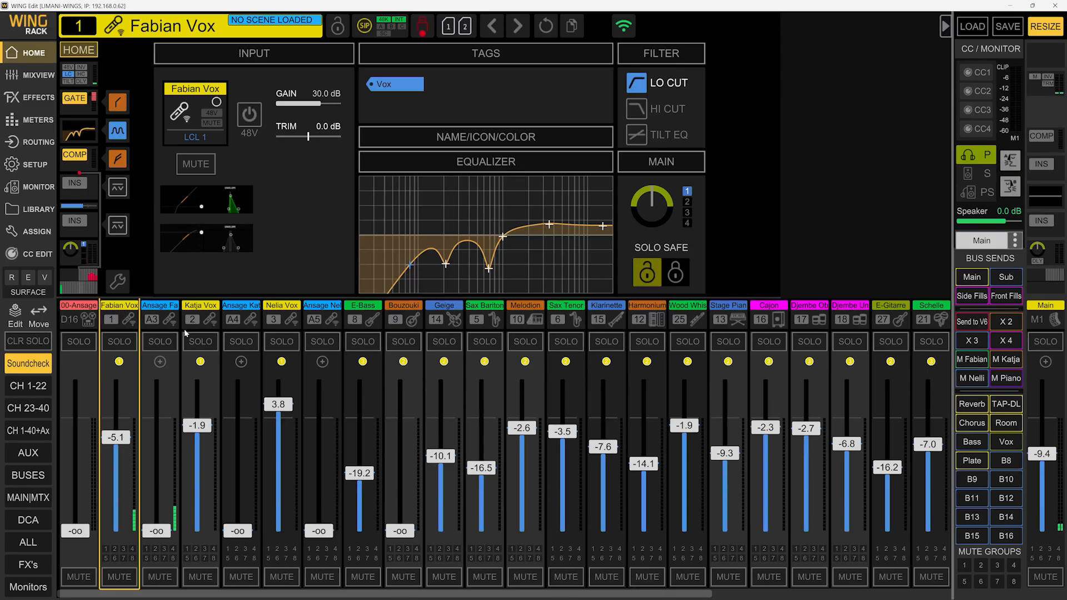
Step: Return to the SETUP page and test the first and last channel-strip shortcuts from the Bouzouki strip, ending on the layer's last strip
{"action": "left_click", "coordinate": [42, 166]}
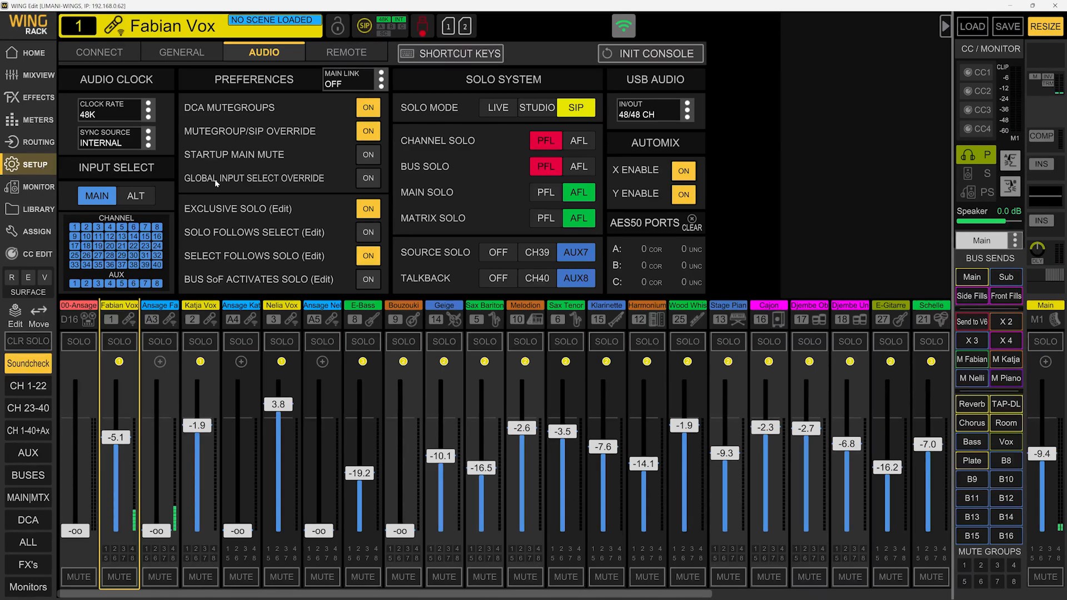
{"action": "left_click", "coordinate": [392, 313]}
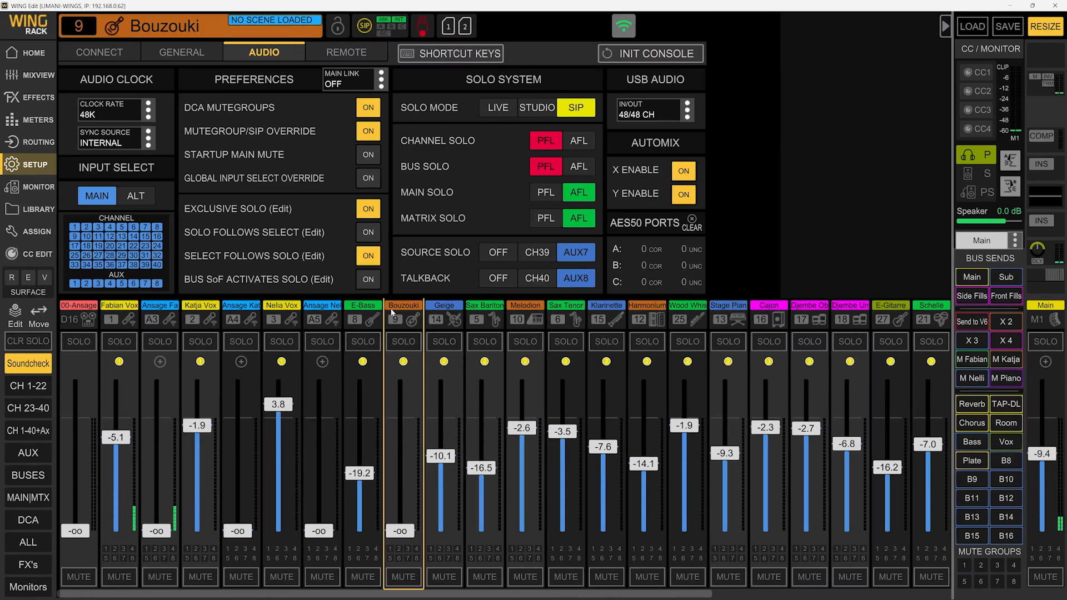
{"action": "key", "text": "1"}
{"action": "key", "text": "4"}
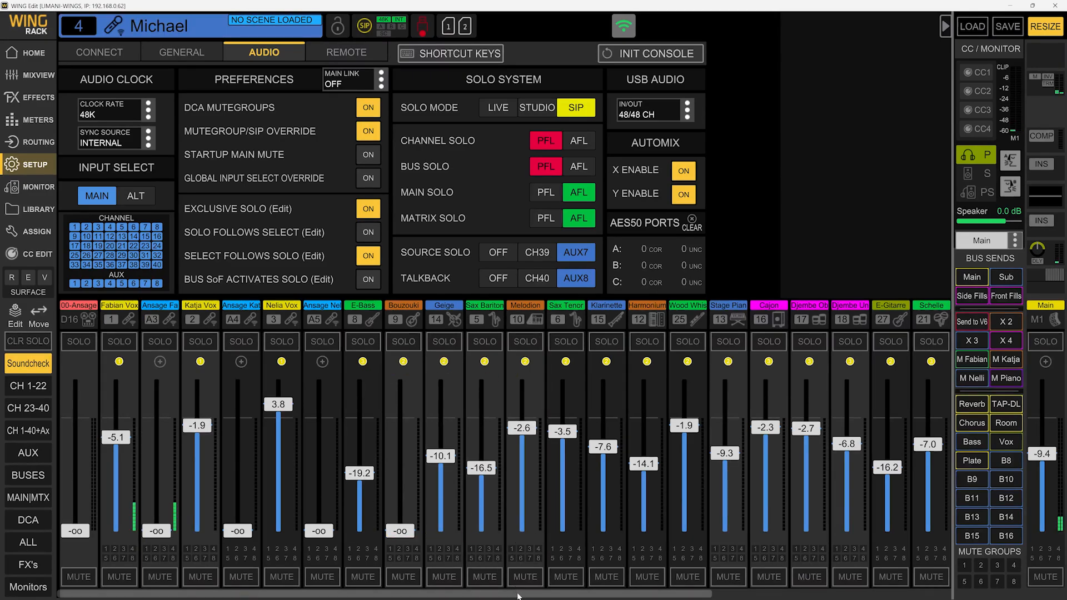
{"action": "left_click_drag", "start_coordinate": [517, 594], "coordinate": [929, 597]}
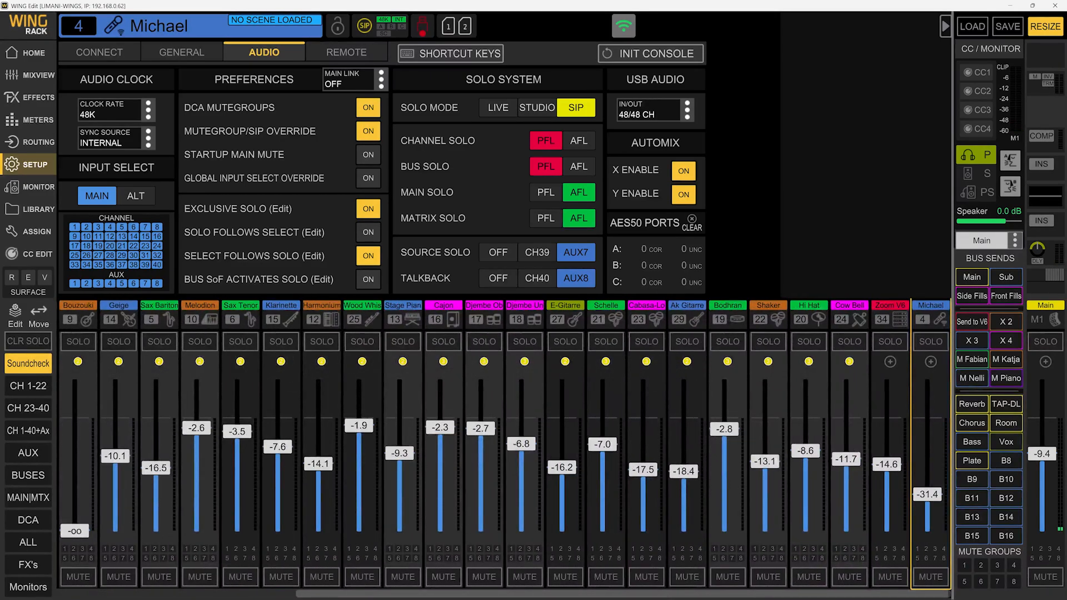
{"action": "left_click_drag", "start_coordinate": [755, 593], "coordinate": [358, 558]}
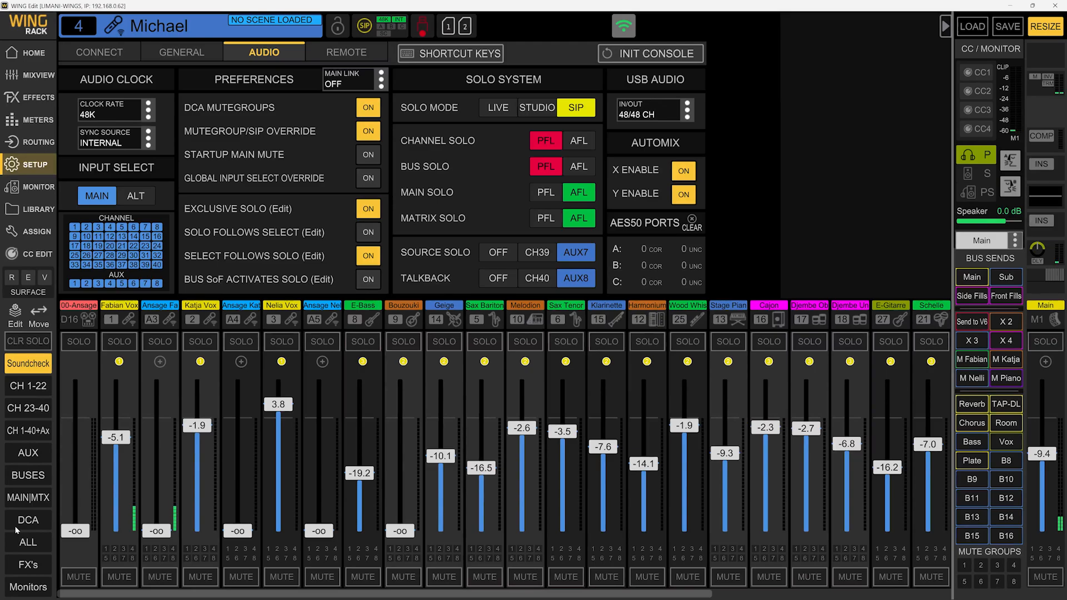
Step: Test the fader layer shortcuts by cycling from CH 1-22 through the layers to Monitors, ending on the FX's layer
{"action": "key", "text": "F2"}
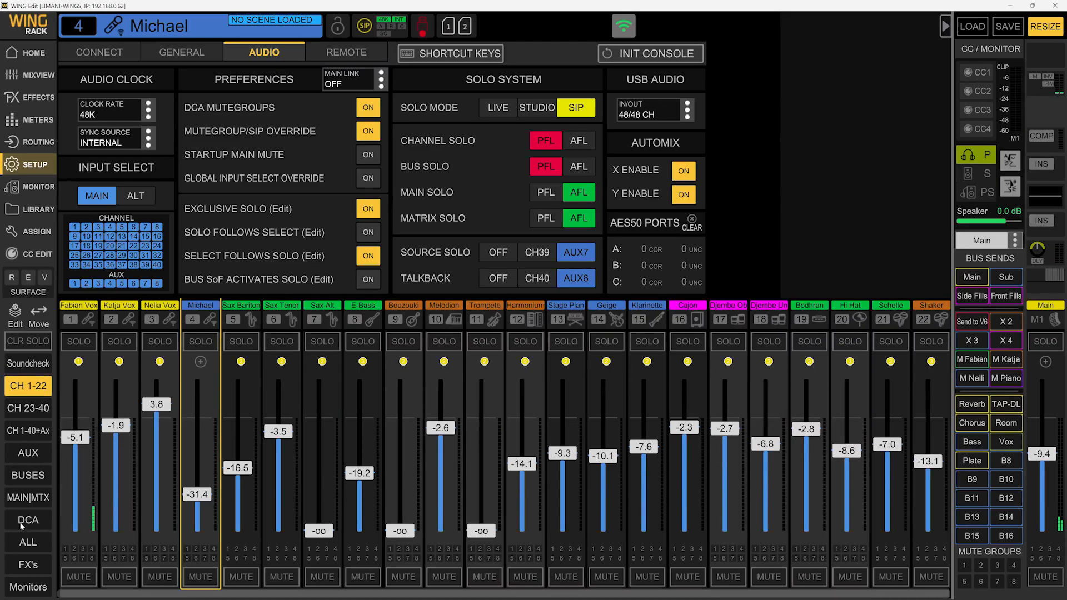
{"action": "key", "text": "F3"}
{"action": "key", "text": "F4"}
{"action": "key", "text": "F5"}
{"action": "key", "text": "F6"}
{"action": "key", "text": "F7"}
{"action": "key", "text": "F8"}
{"action": "key", "text": "F9"}
{"action": "scroll", "coordinate": [21, 526], "scroll_direction": "up", "scroll_amount": 8}
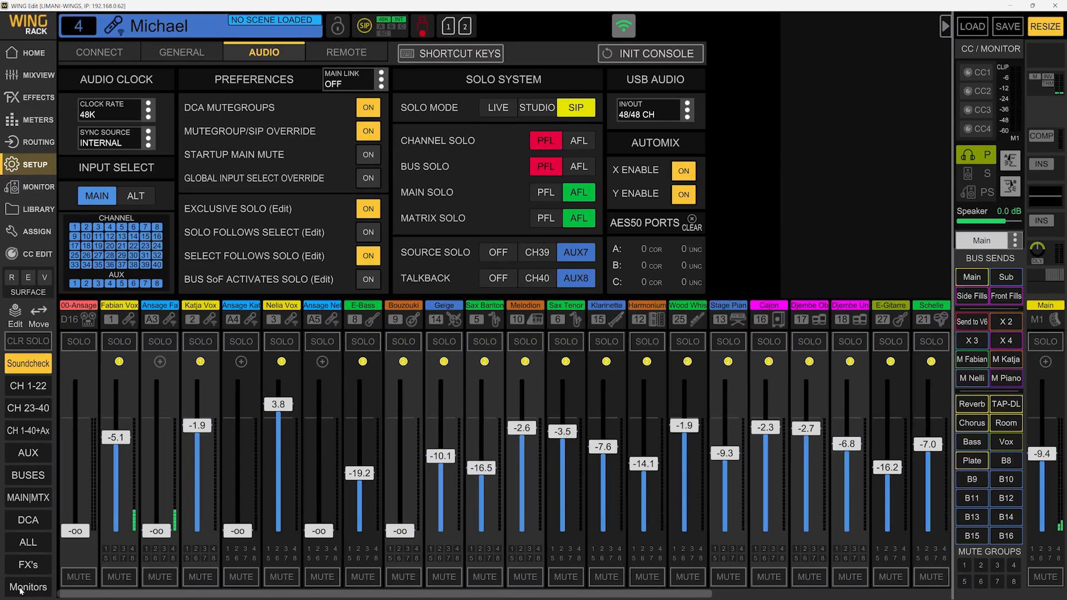
{"action": "key", "text": "F10"}
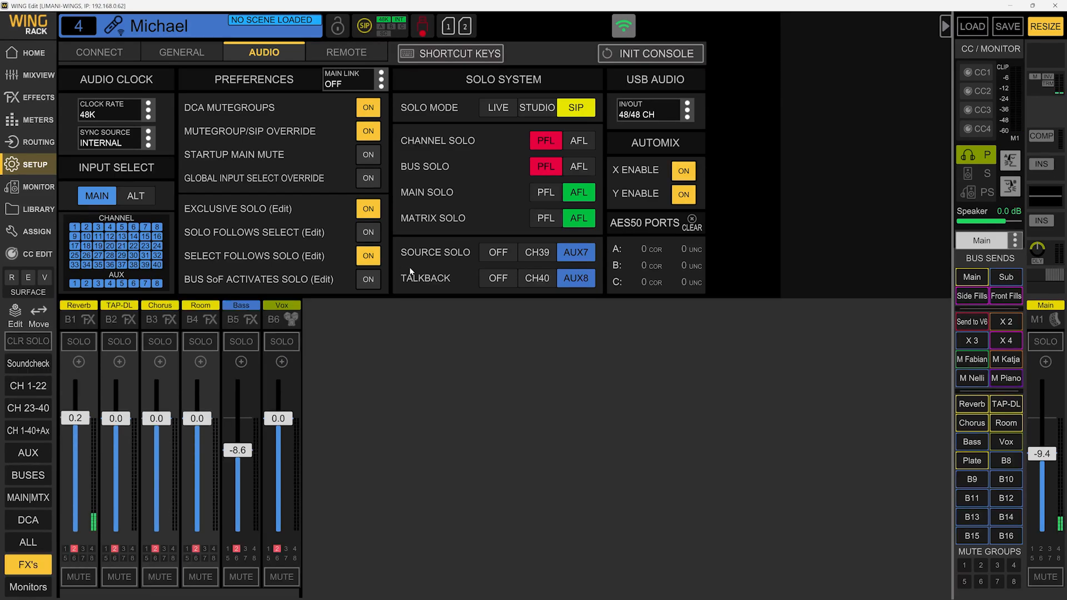
{"action": "key", "text": "F11"}
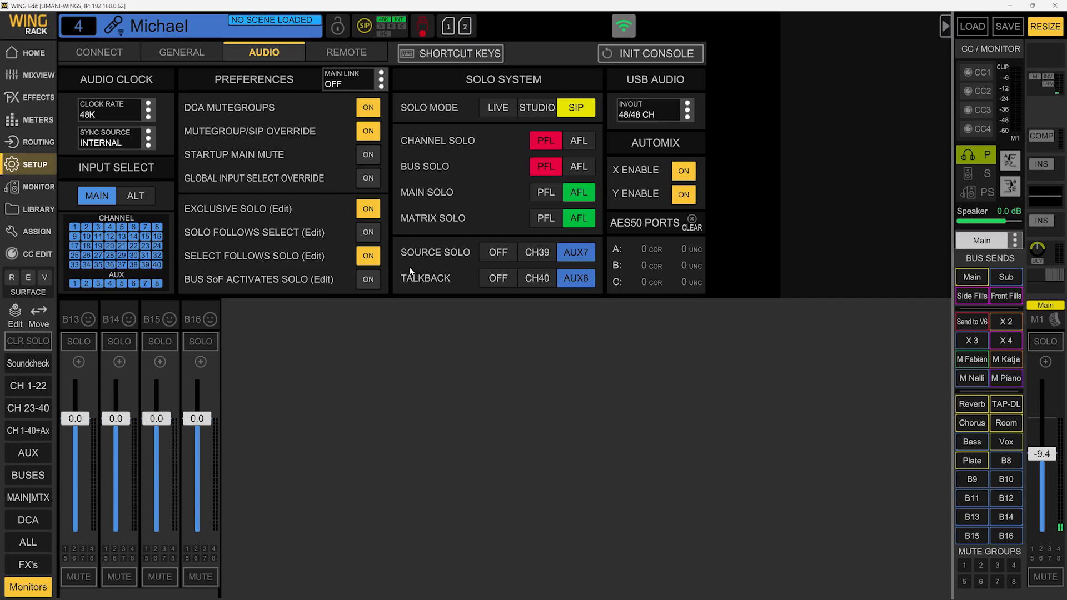
{"action": "key", "text": "F10"}
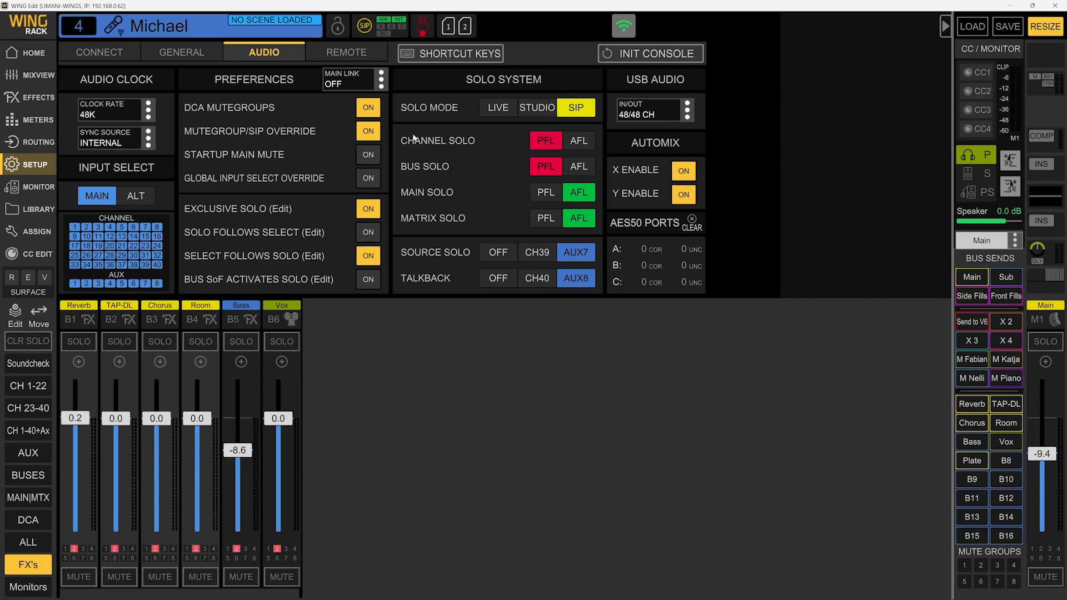
Step: Collapse the shortcut keys groups from MAIN WINDOW to FADER LAYER, review the CHANNEL (SELECTED) shortcuts, and close the list
{"action": "left_click", "coordinate": [476, 57]}
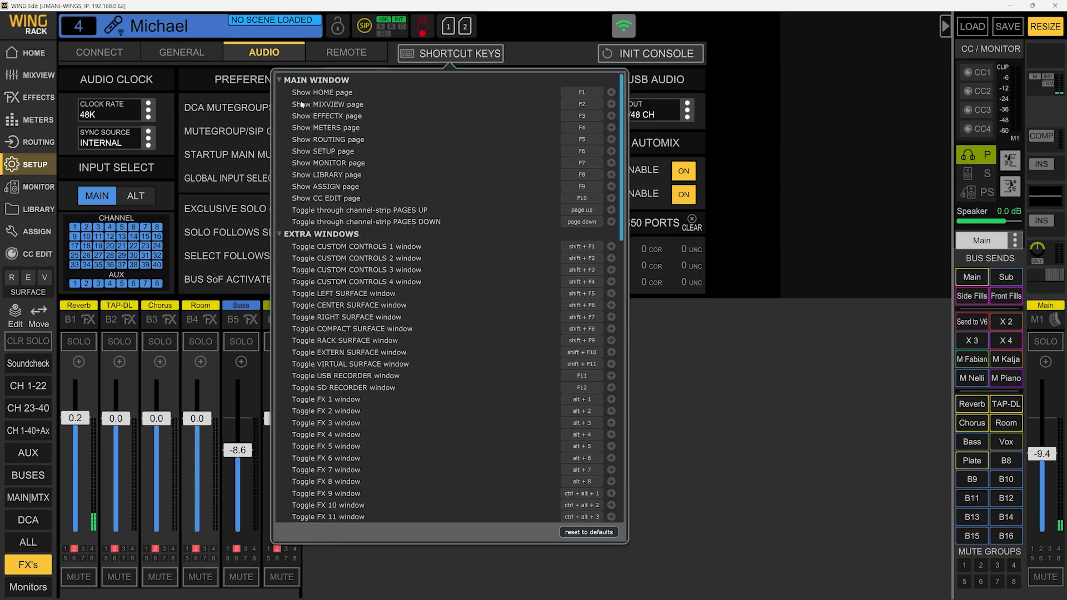
{"action": "left_click", "coordinate": [282, 78]}
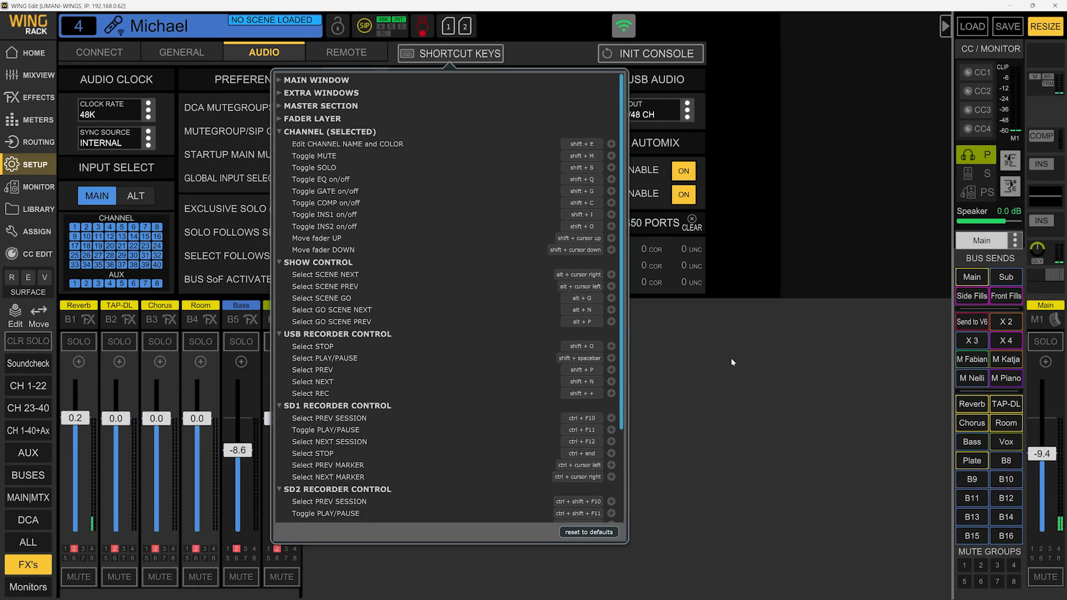
{"action": "left_click", "coordinate": [701, 382]}
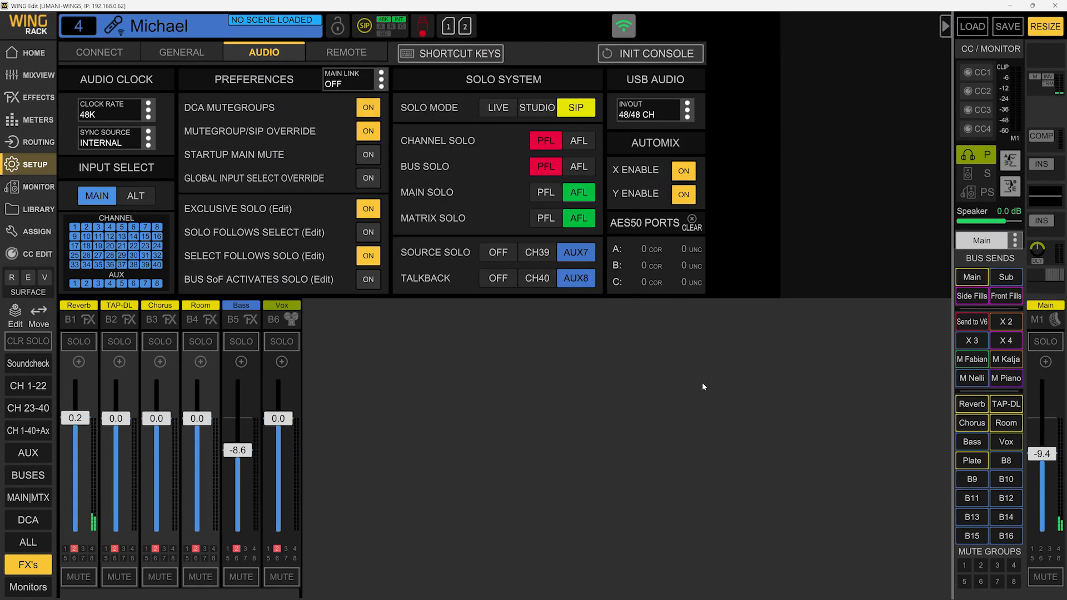
Step: Show the HOME page for channel 1 on the Soundcheck fader layer
{"action": "left_click", "coordinate": [43, 364]}
{"action": "left_click", "coordinate": [118, 317]}
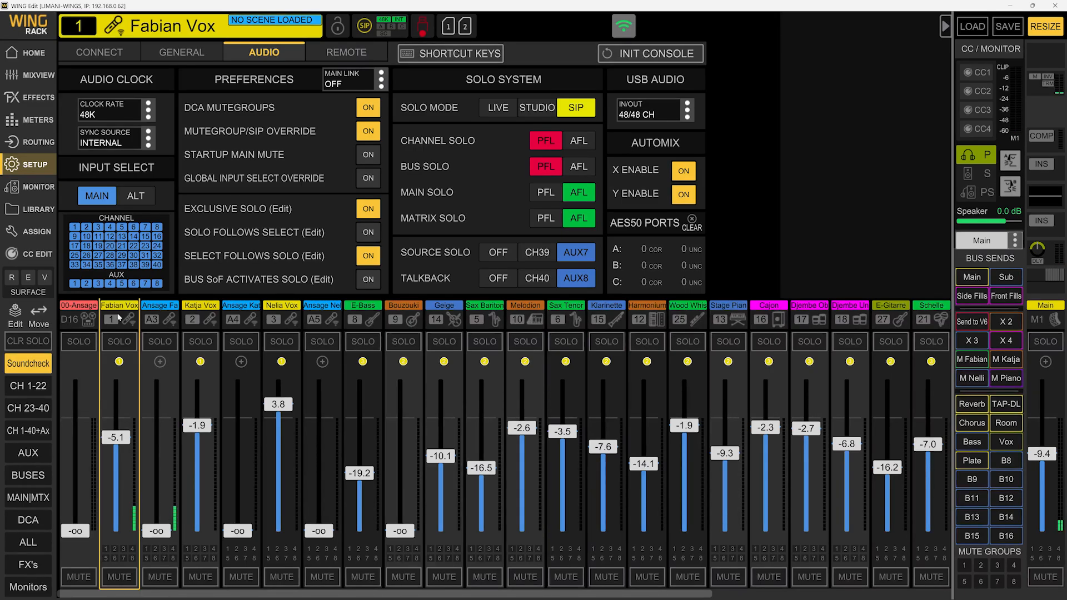
{"action": "left_click", "coordinate": [47, 59]}
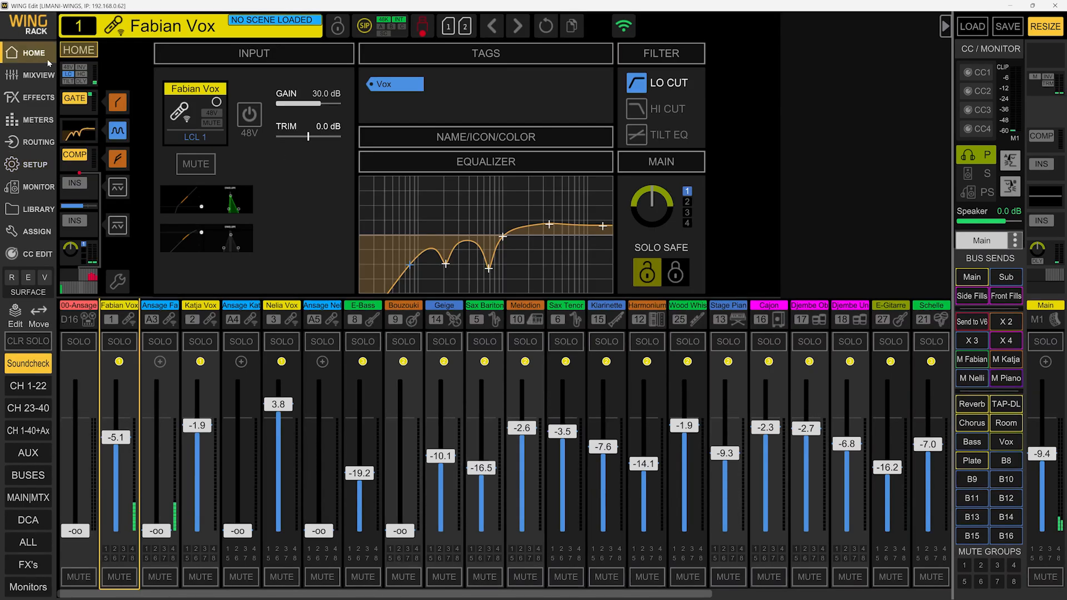
Step: Return to the HOME page, and open and close channel 1's name, icon and color editor
{"action": "key", "text": "F2"}
{"action": "key", "text": "F1"}
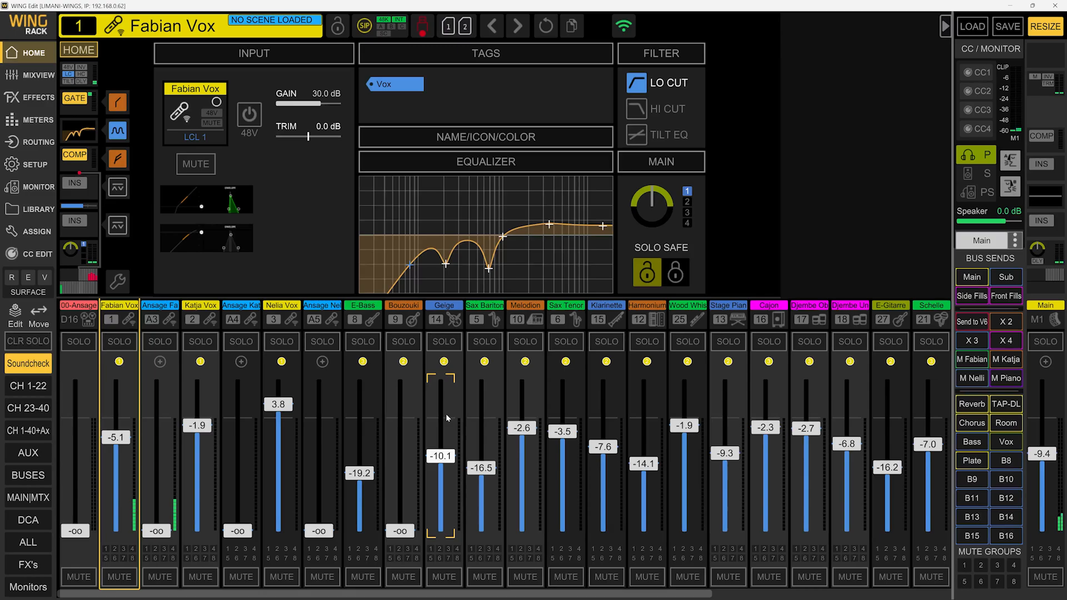
{"action": "key", "text": "n"}
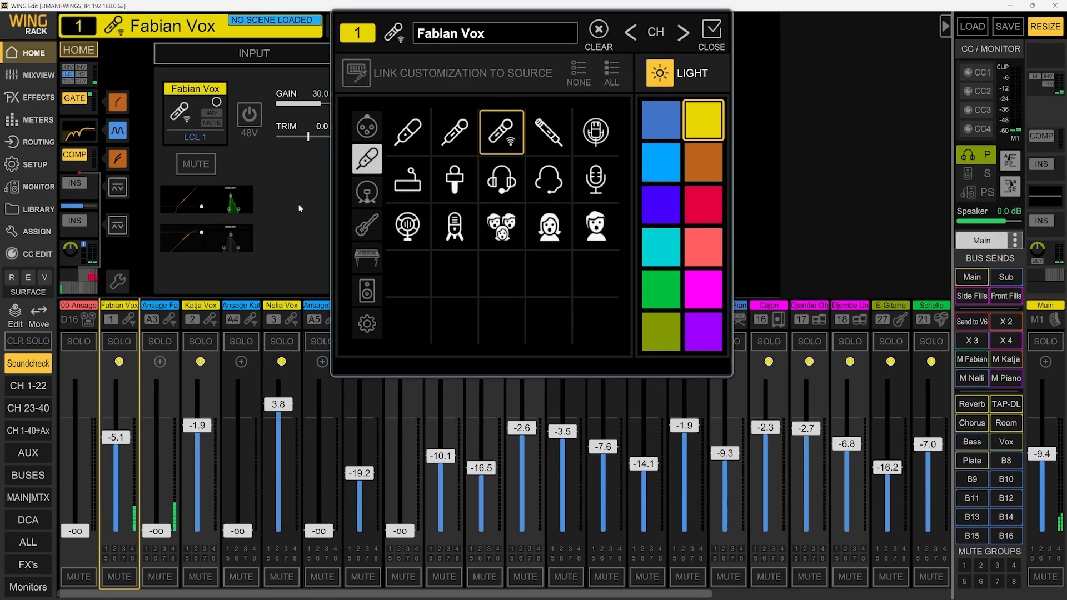
{"action": "key", "text": "Escape"}
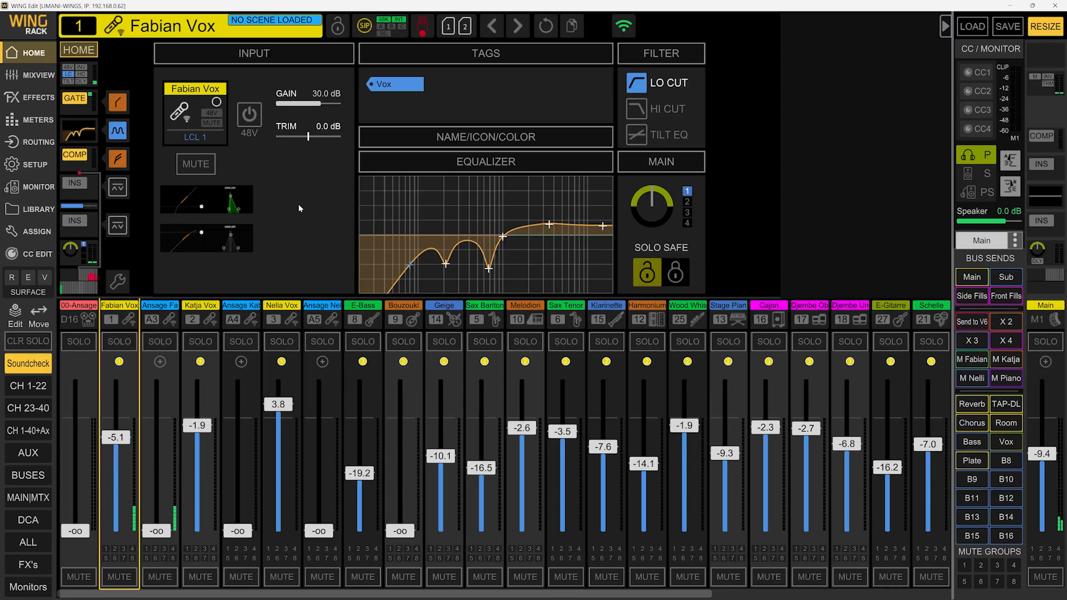
Step: Test the mute and solo shortcuts on channel 1, switching each on and back off
{"action": "key", "text": "m"}
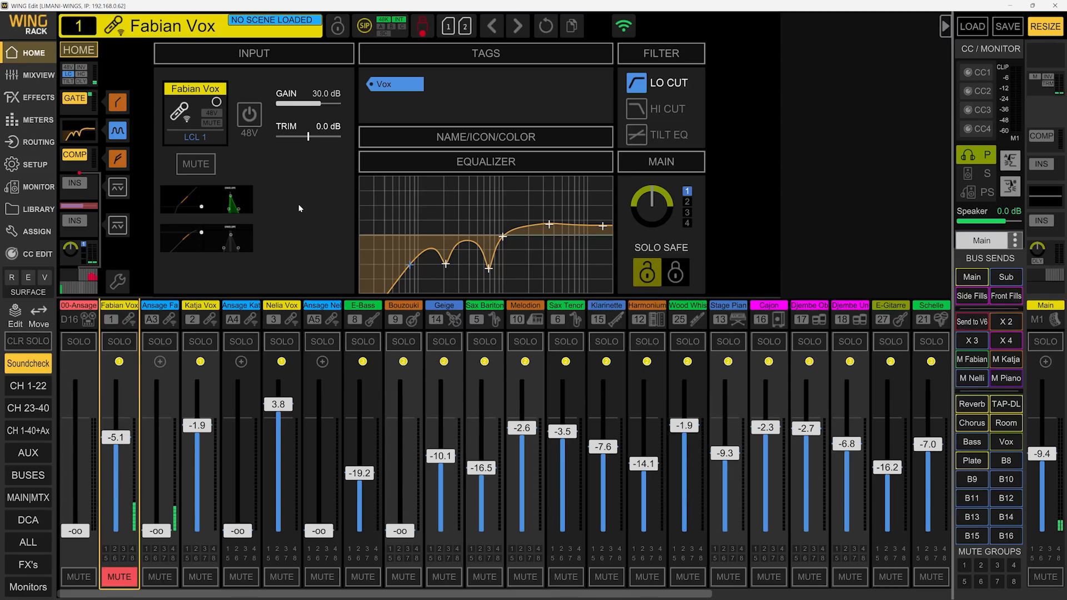
{"action": "key", "text": "m"}
{"action": "key", "text": "s"}
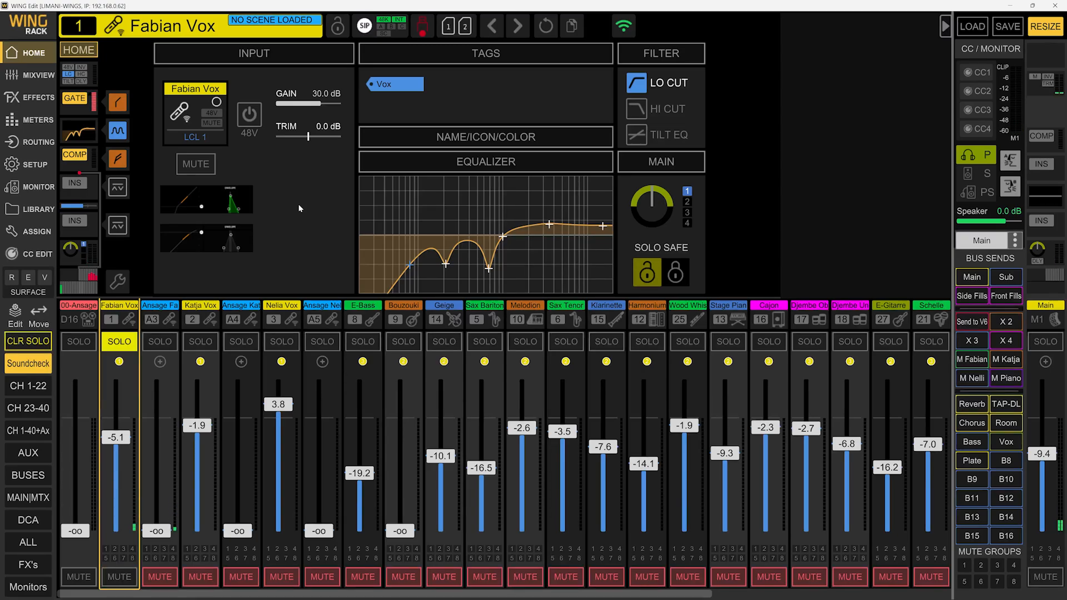
{"action": "key", "text": "s"}
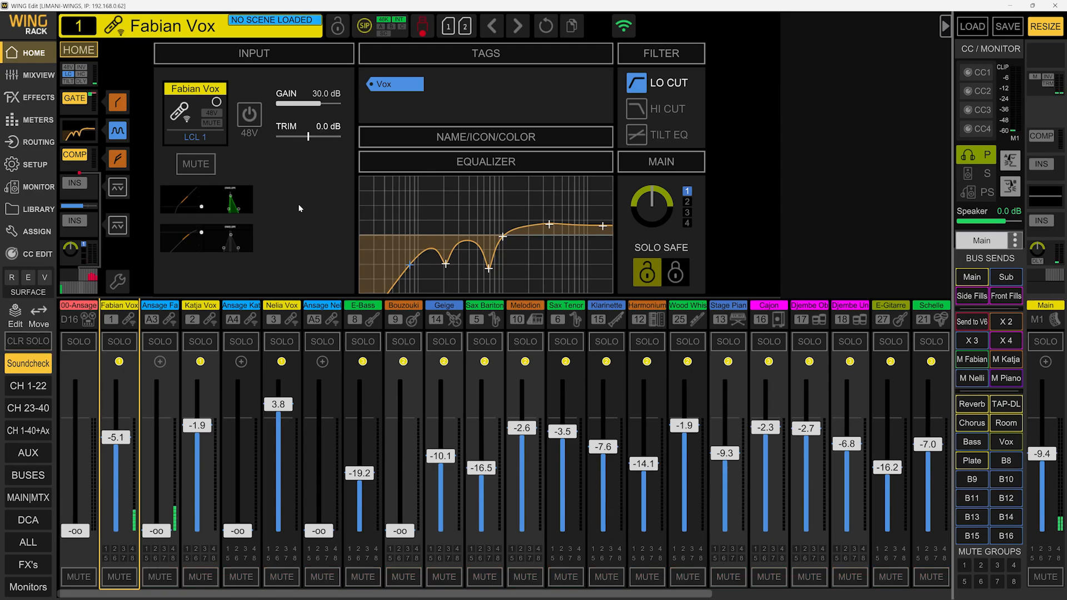
Step: Toggle channel 1's equalizer until it is off, and switch its compressor off and back on
{"action": "key", "text": "e"}
{"action": "key", "text": "e"}
{"action": "key", "text": "e"}
{"action": "key", "text": "e"}
{"action": "key", "text": "e"}
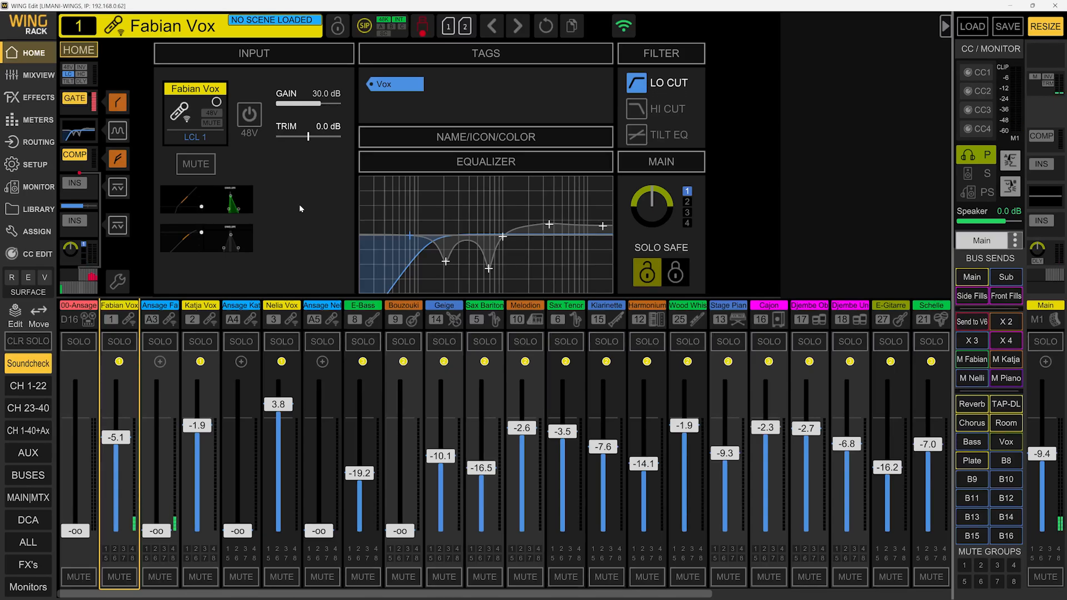
{"action": "key", "text": "c"}
{"action": "key", "text": "c"}
{"action": "key", "text": "c"}
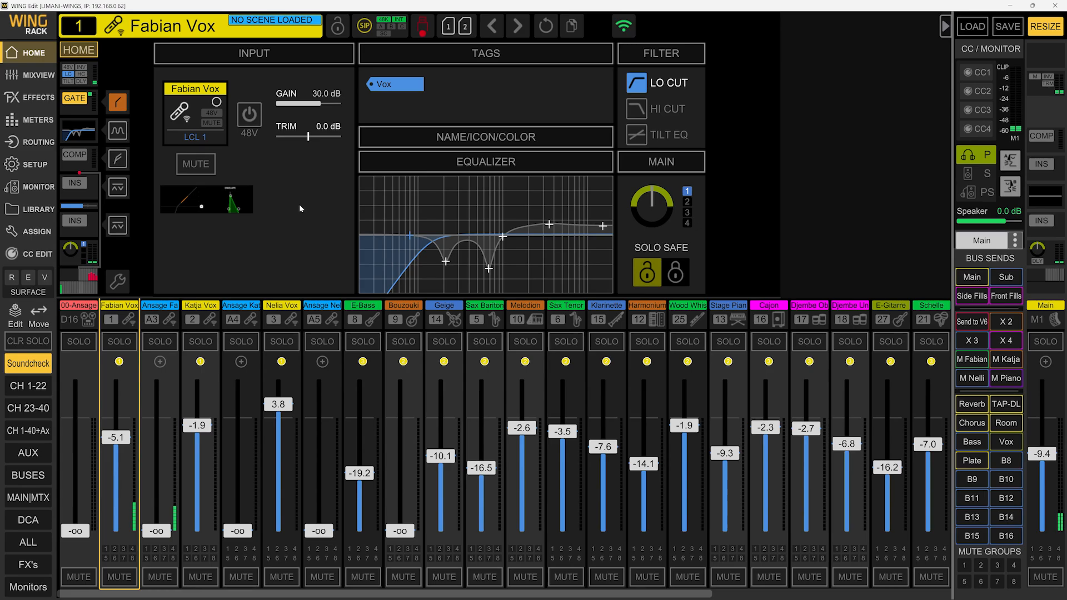
{"action": "key", "text": "c"}
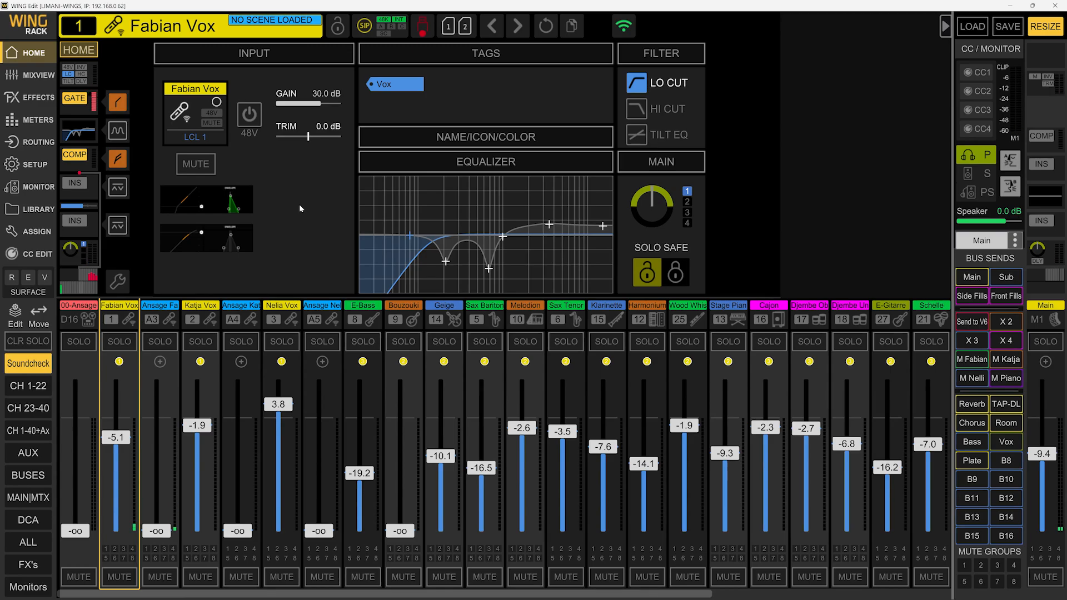
{"action": "key", "text": "i"}
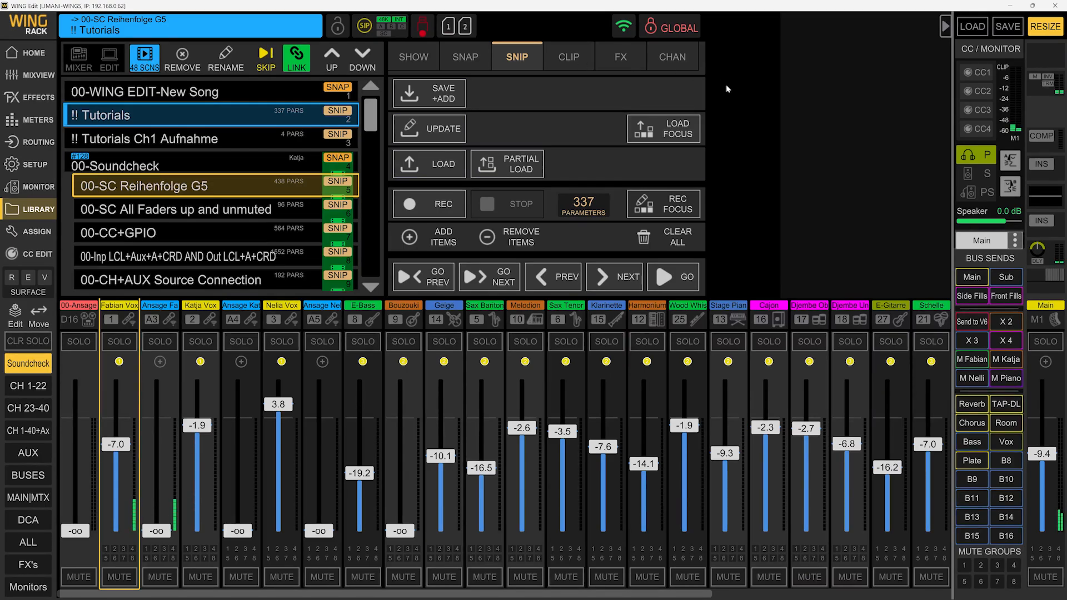
Step: Test the show control shortcuts by stepping down the LIBRARY show list to the BEGRUESSUNG snapshot and back up
{"action": "key", "text": "Down"}
{"action": "key", "text": "Down"}
{"action": "key", "text": "Down"}
{"action": "key", "text": "Down"}
{"action": "key", "text": "Down"}
{"action": "key", "text": "Down"}
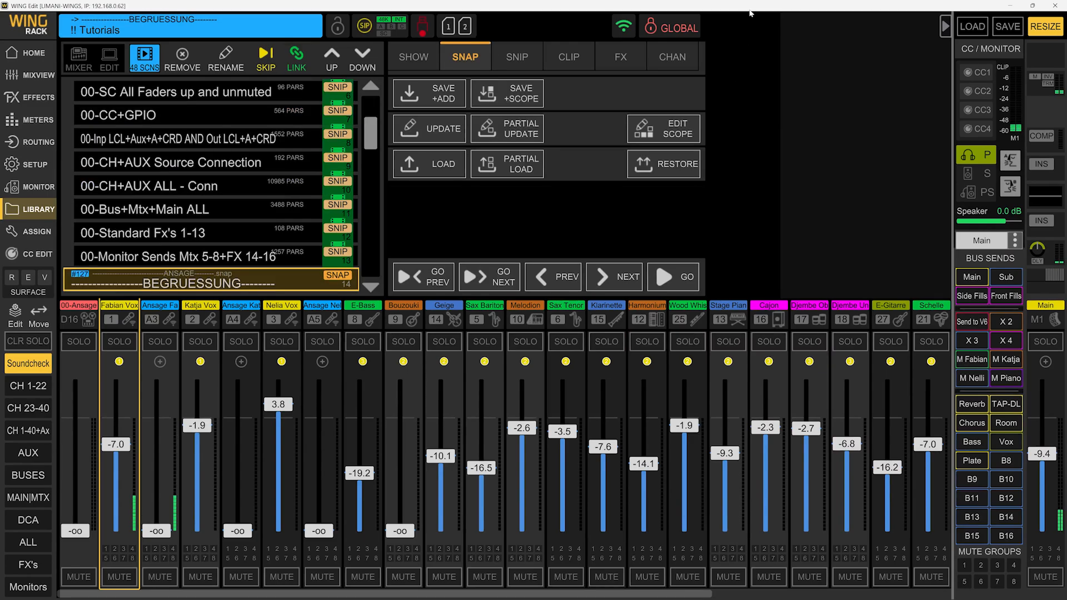
{"action": "key", "text": "Up"}
{"action": "key", "text": "Up"}
{"action": "key", "text": "Up"}
{"action": "key", "text": "Up"}
{"action": "key", "text": "Up"}
{"action": "key", "text": "Up"}
{"action": "key", "text": "Up"}
{"action": "key", "text": "Up"}
{"action": "key", "text": "Up"}
{"action": "key", "text": "Up"}
{"action": "key", "text": "Up"}
{"action": "key", "text": "Up"}
{"action": "key", "text": "Up"}
{"action": "key", "text": "Up"}
{"action": "key", "text": "Up"}
{"action": "key", "text": "Up"}
{"action": "key", "text": "Up"}
{"action": "key", "text": "Up"}
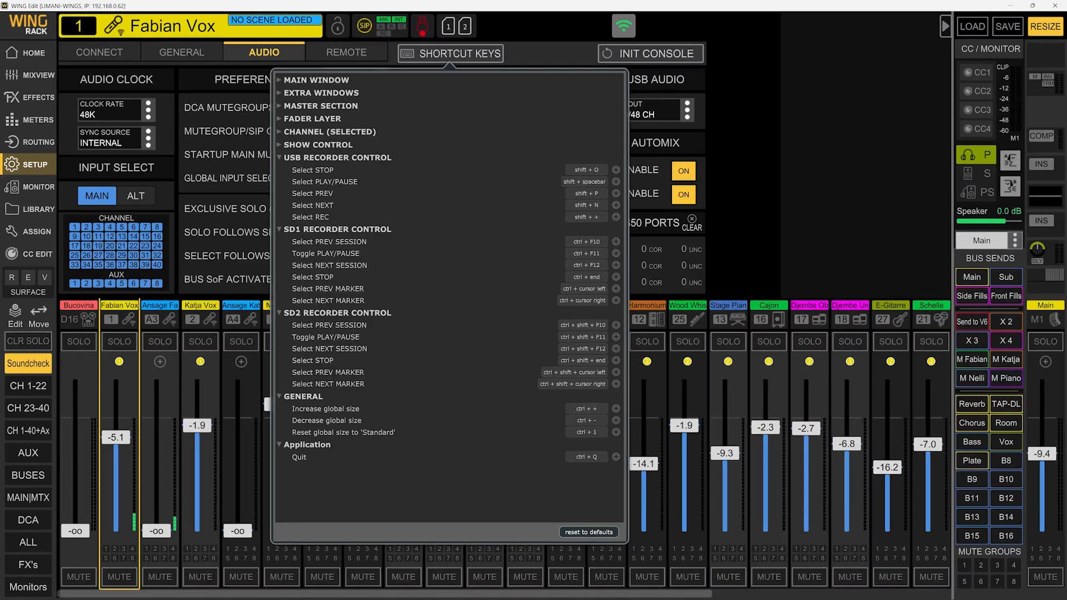
Step: Close the shortcut keys list and open the recorder window
{"action": "left_click", "coordinate": [915, 139]}
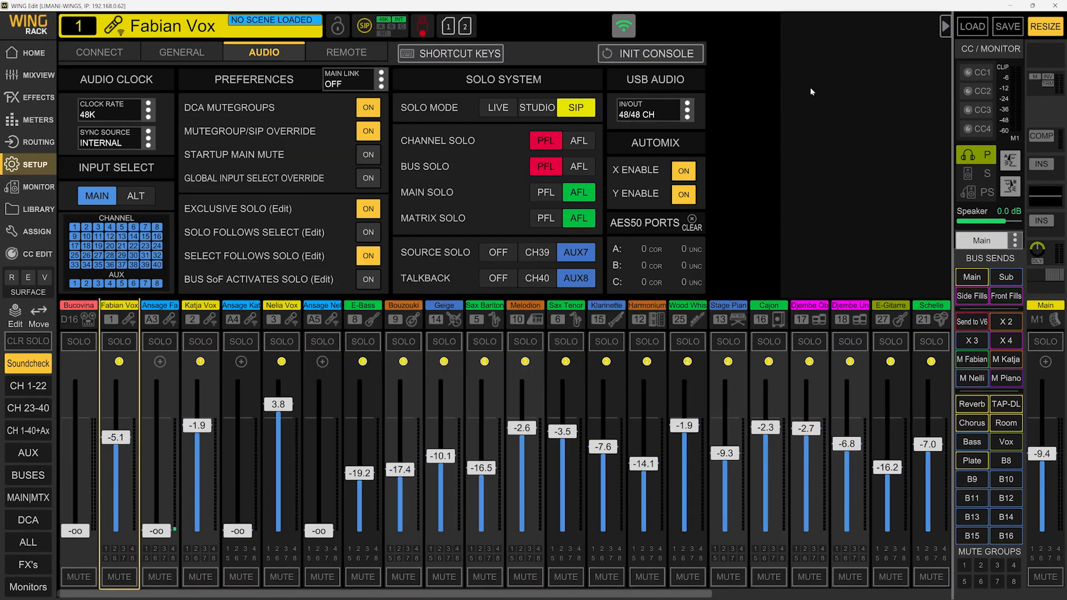
{"action": "left_click", "coordinate": [460, 23]}
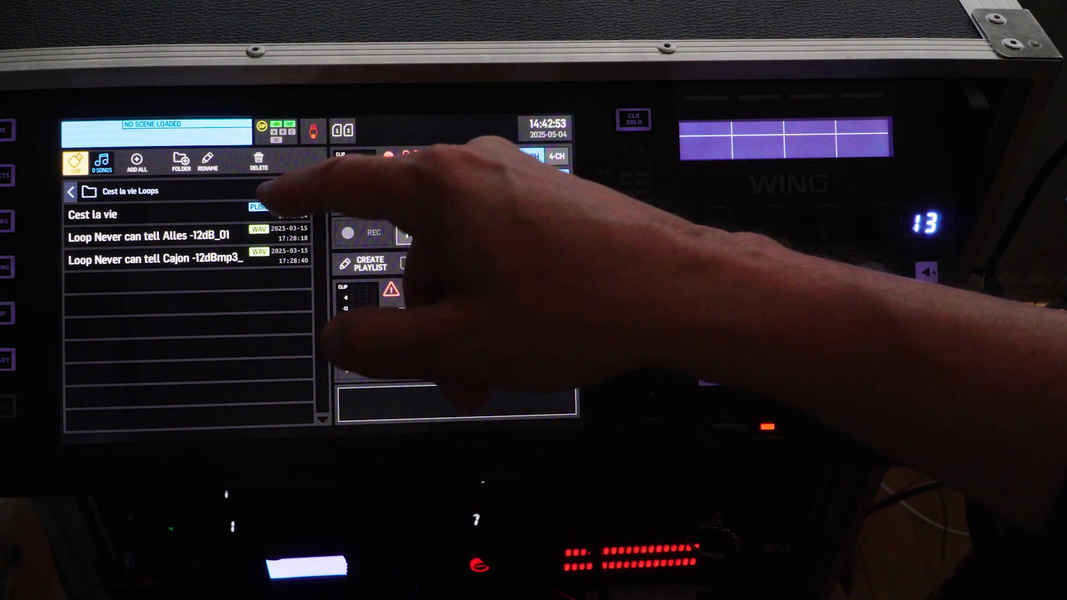
{"action": "left_click", "coordinate": [261, 213]}
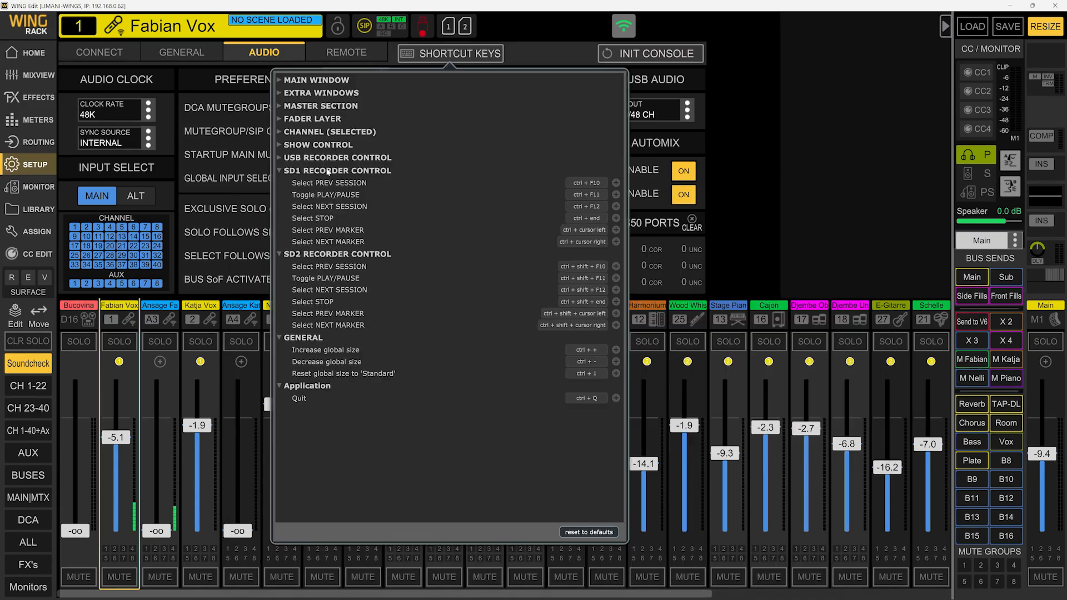
Step: Close the shortcut keys list, open the SD recorder for SD CARD 1/2 and step down its sessions to Texas
{"action": "left_click", "coordinate": [786, 214]}
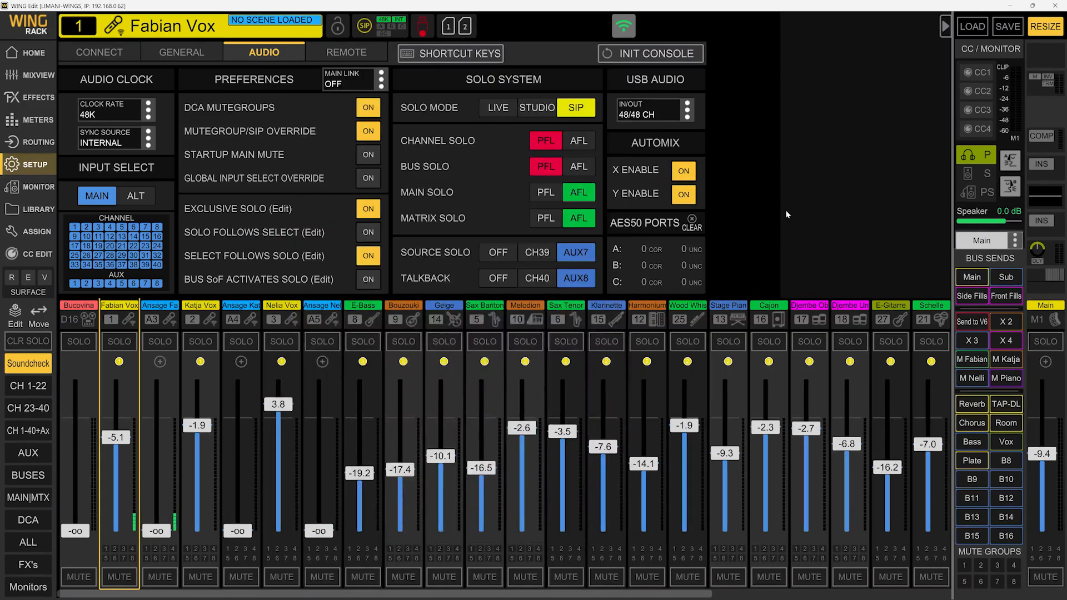
{"action": "left_click", "coordinate": [470, 28]}
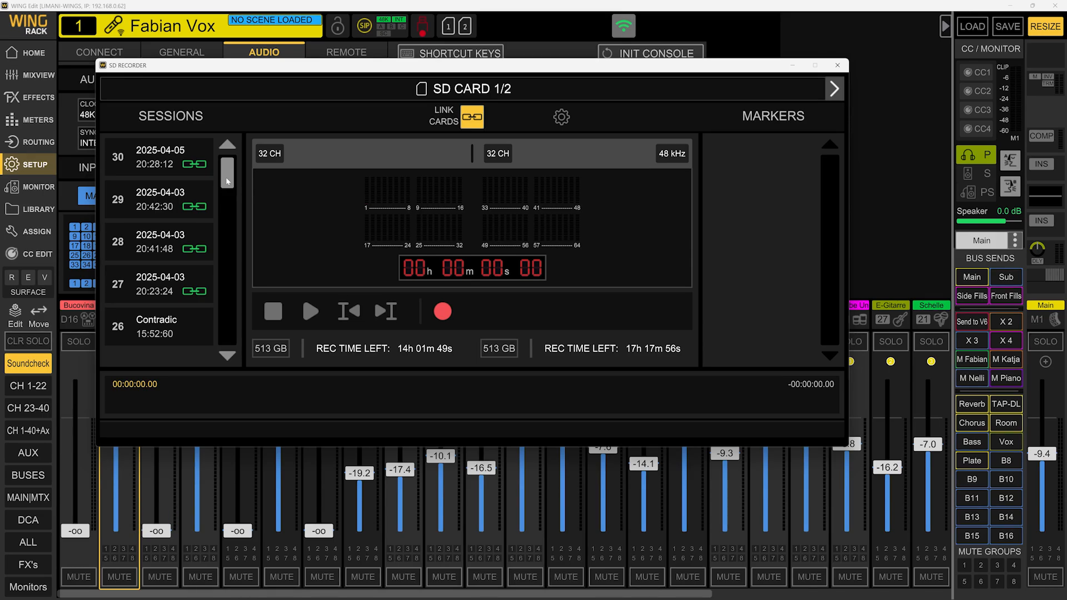
{"action": "key", "text": "Down"}
{"action": "key", "text": "Down"}
{"action": "key", "text": "Down"}
{"action": "key", "text": "Down"}
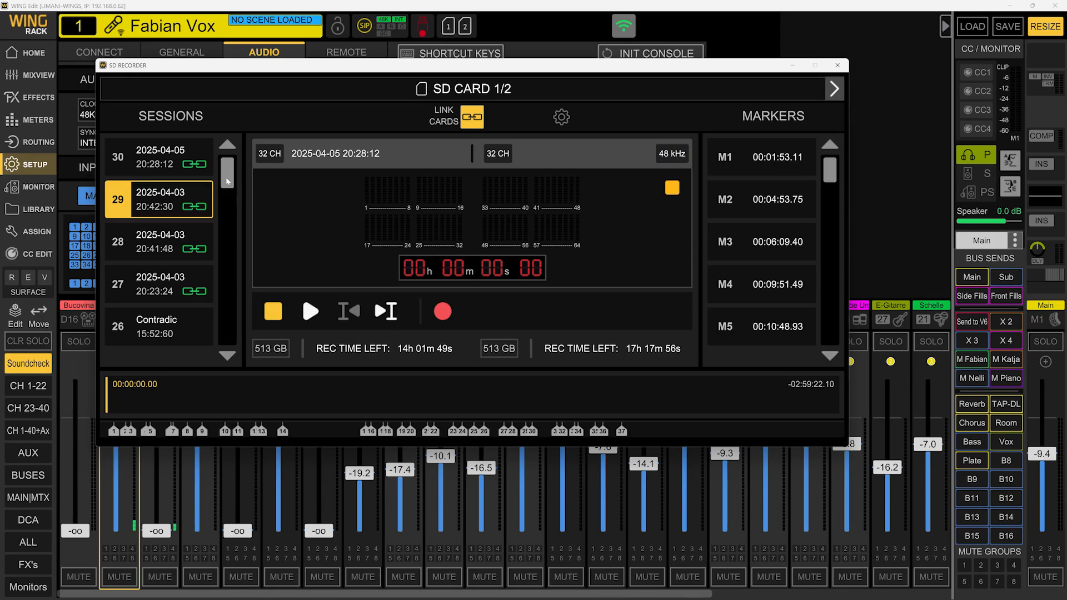
{"action": "key", "text": "Down"}
{"action": "key", "text": "Down"}
{"action": "key", "text": "Down"}
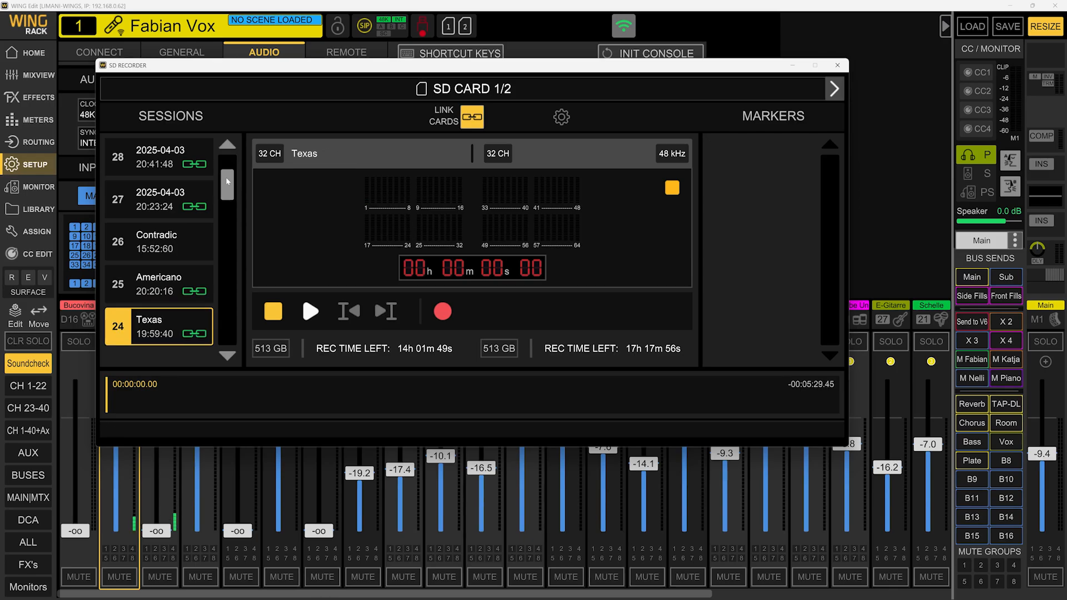
Step: Step further down the SD sessions to Galeway, and test starting and pausing its playback
{"action": "key", "text": "Down"}
{"action": "key", "text": "Down"}
{"action": "key", "text": "Down"}
{"action": "key", "text": "Down"}
{"action": "key", "text": "Down"}
{"action": "key", "text": "Down"}
{"action": "key", "text": "Down"}
{"action": "key", "text": "Down"}
{"action": "key", "text": "Down"}
{"action": "key", "text": "Down"}
{"action": "key", "text": "Down"}
{"action": "key", "text": "Down"}
{"action": "key", "text": "Down"}
{"action": "key", "text": "Down"}
{"action": "key", "text": "Down"}
{"action": "key", "text": "Down"}
{"action": "key", "text": "Down"}
{"action": "key", "text": "Down"}
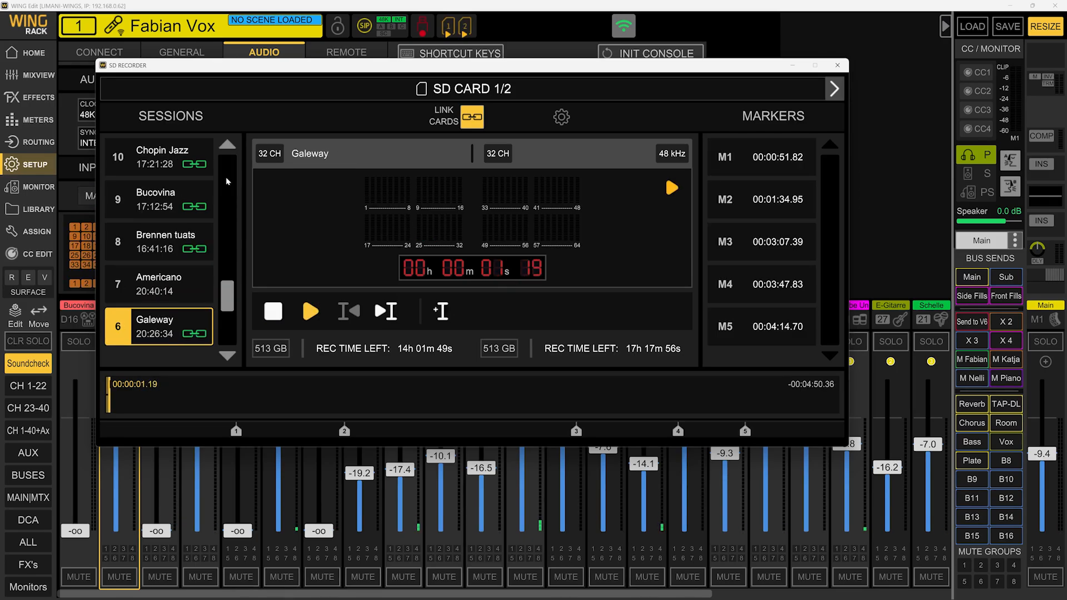
{"action": "key", "text": "space"}
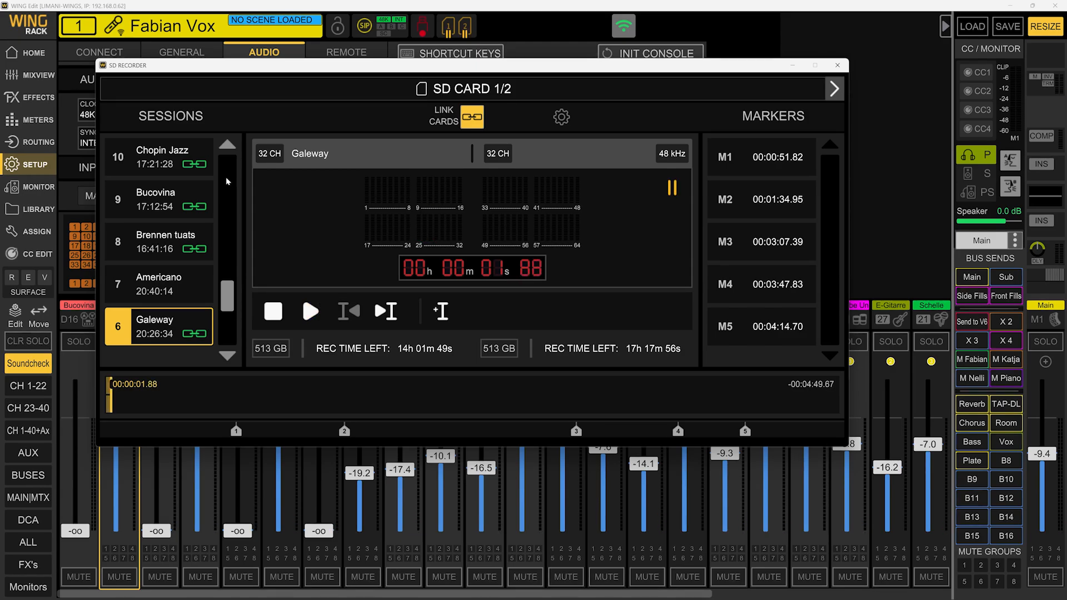
Step: Step back and forth through the SD sessions between Galeway and September, ending on September
{"action": "key", "text": "Up"}
{"action": "key", "text": "Up"}
{"action": "key", "text": "Up"}
{"action": "key", "text": "Up"}
{"action": "key", "text": "Up"}
{"action": "key", "text": "Up"}
{"action": "key", "text": "Up"}
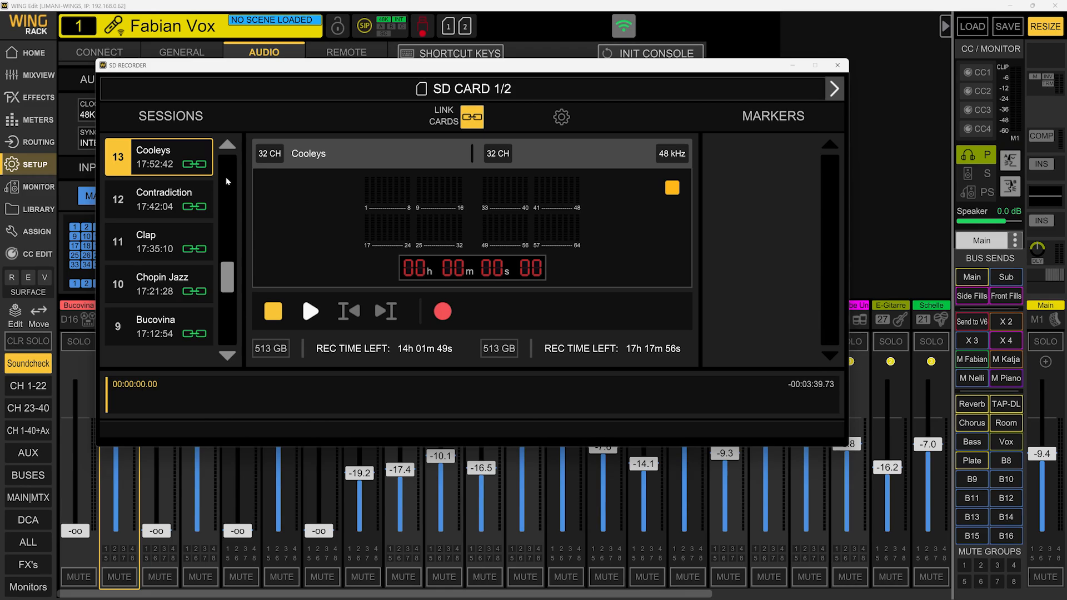
{"action": "key", "text": "Up"}
{"action": "key", "text": "Up"}
{"action": "key", "text": "Up"}
{"action": "key", "text": "Down"}
{"action": "key", "text": "Down"}
{"action": "key", "text": "Down"}
{"action": "key", "text": "Down"}
{"action": "key", "text": "Down"}
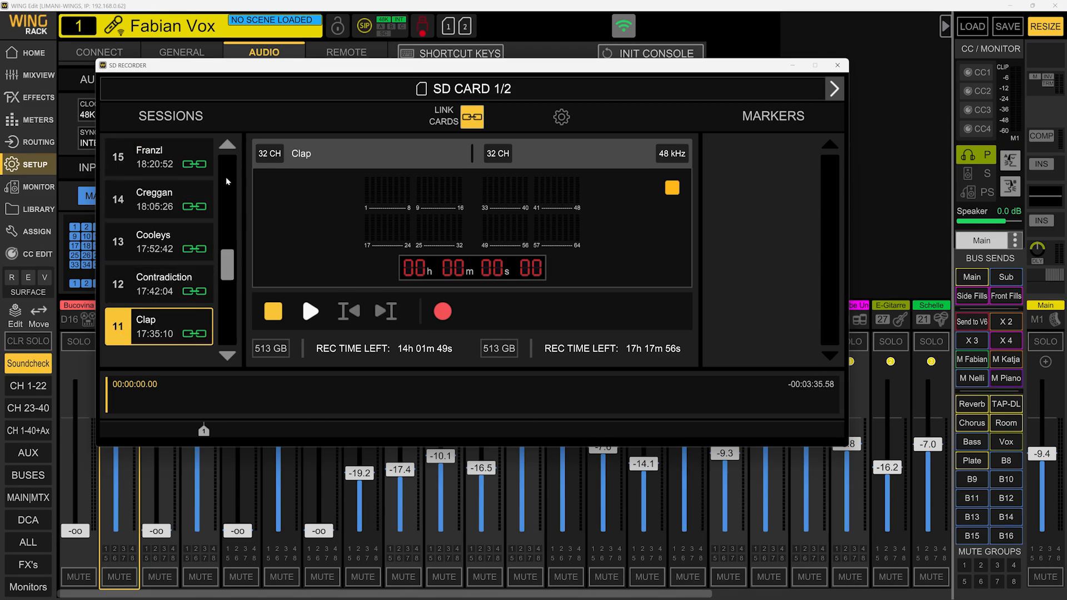
{"action": "key", "text": "Down"}
{"action": "key", "text": "Up"}
{"action": "key", "text": "Up"}
{"action": "key", "text": "Up"}
{"action": "key", "text": "Up"}
{"action": "key", "text": "Up"}
{"action": "key", "text": "Up"}
{"action": "key", "text": "Up"}
{"action": "key", "text": "Up"}
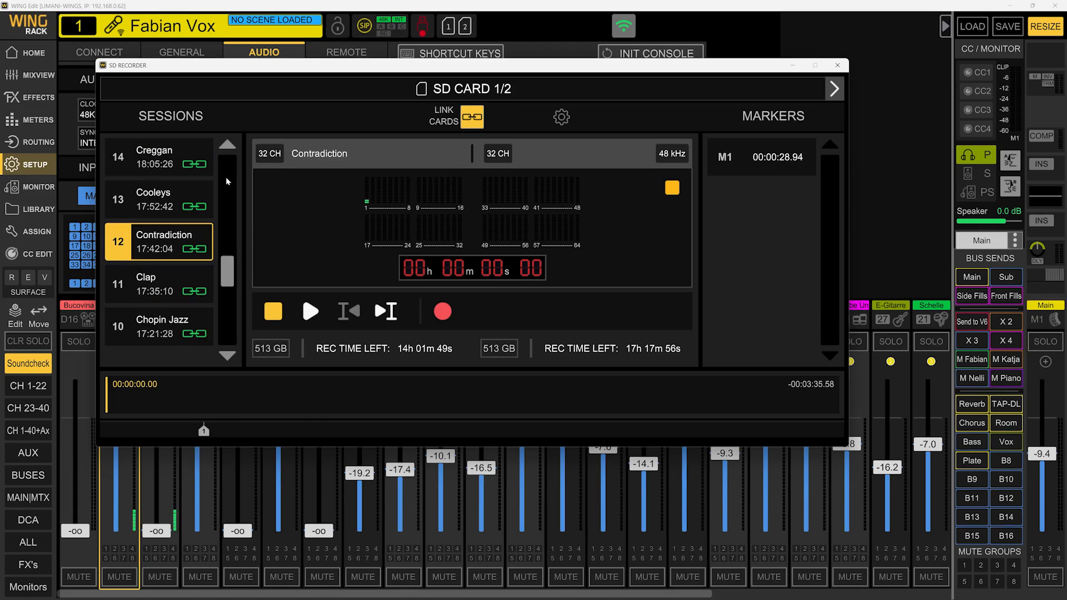
{"action": "key", "text": "Up"}
{"action": "key", "text": "Up"}
{"action": "key", "text": "Up"}
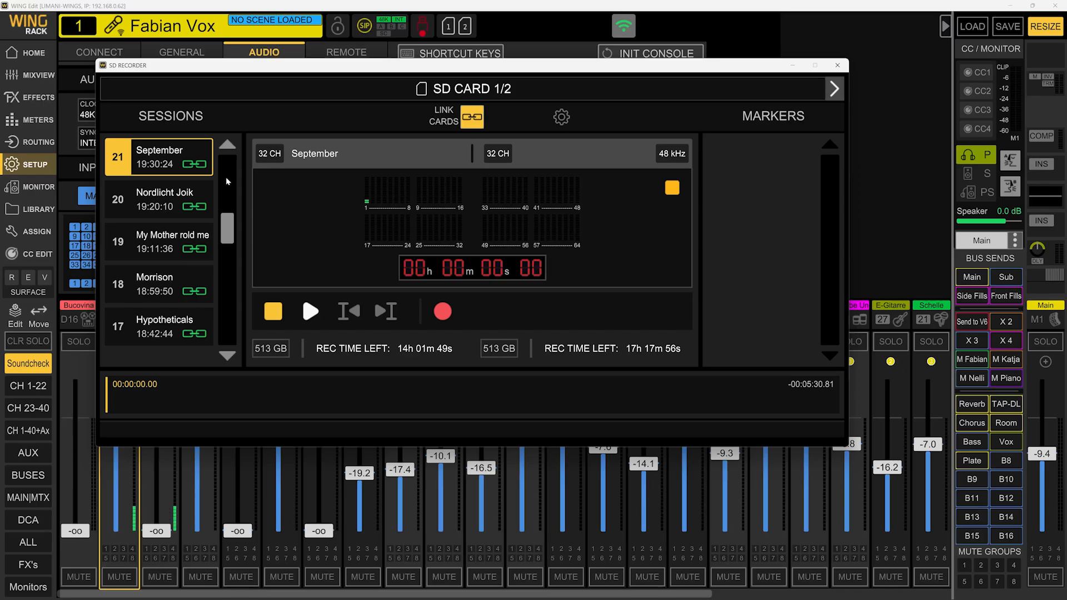
Step: Play and pause the September session, and close the SD recorder and the shortcut keys list
{"action": "key", "text": "space"}
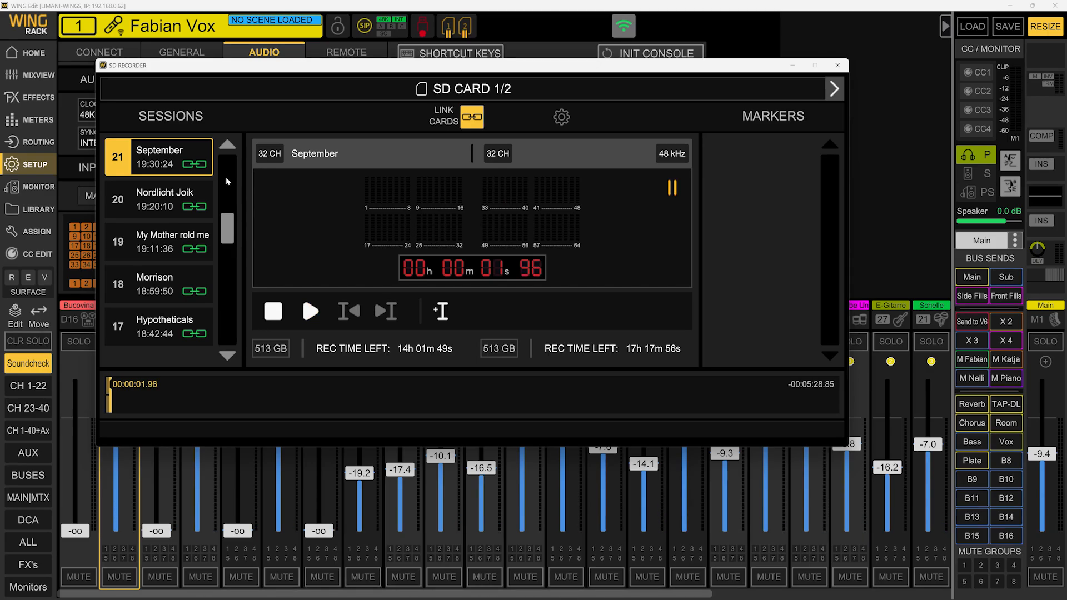
{"action": "key", "text": "space"}
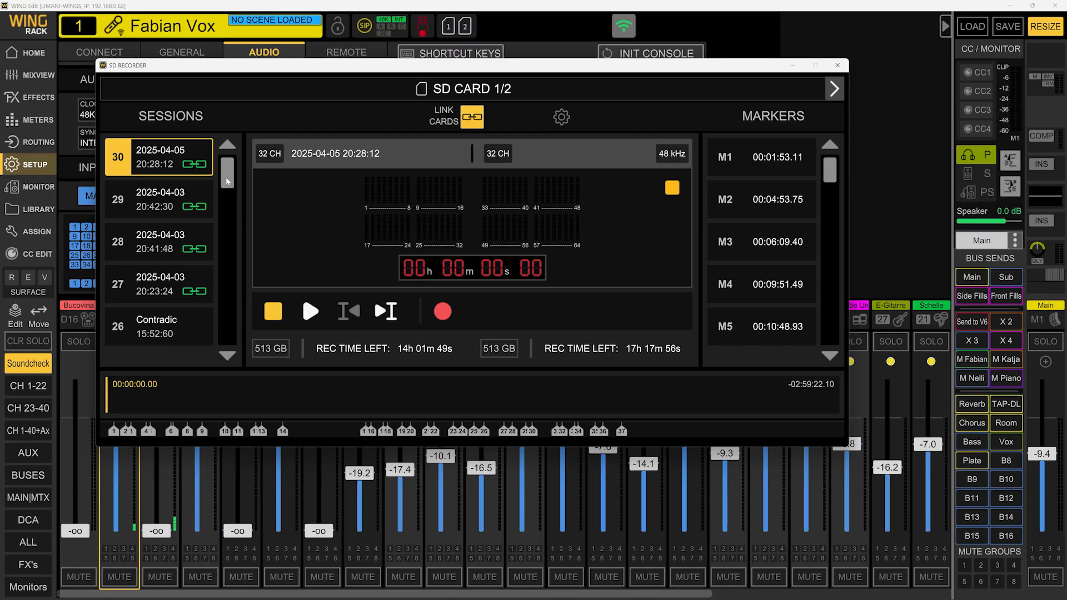
{"action": "left_click", "coordinate": [837, 65]}
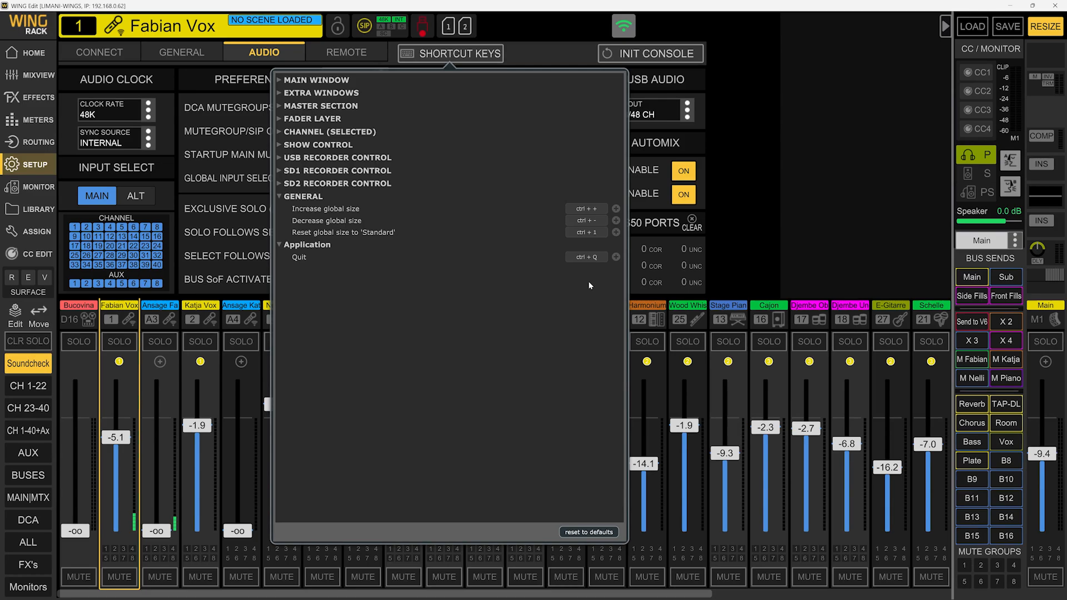
{"action": "left_click", "coordinate": [788, 205]}
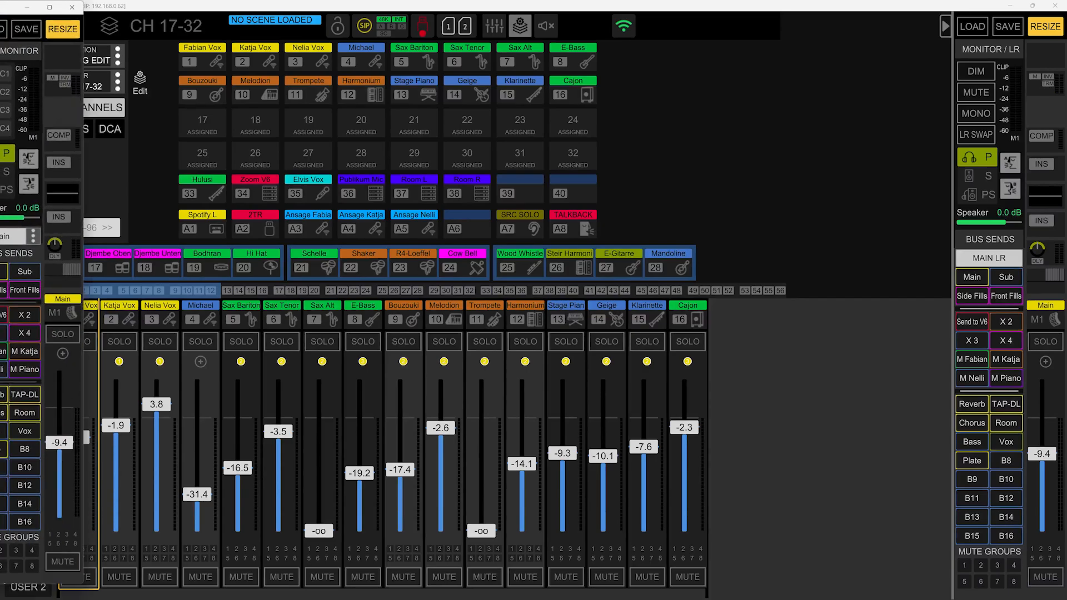
Step: Move the WING RACK window over the other WING window and test changing its global size
{"action": "left_click_drag", "start_coordinate": [0, 7], "coordinate": [496, 8]}
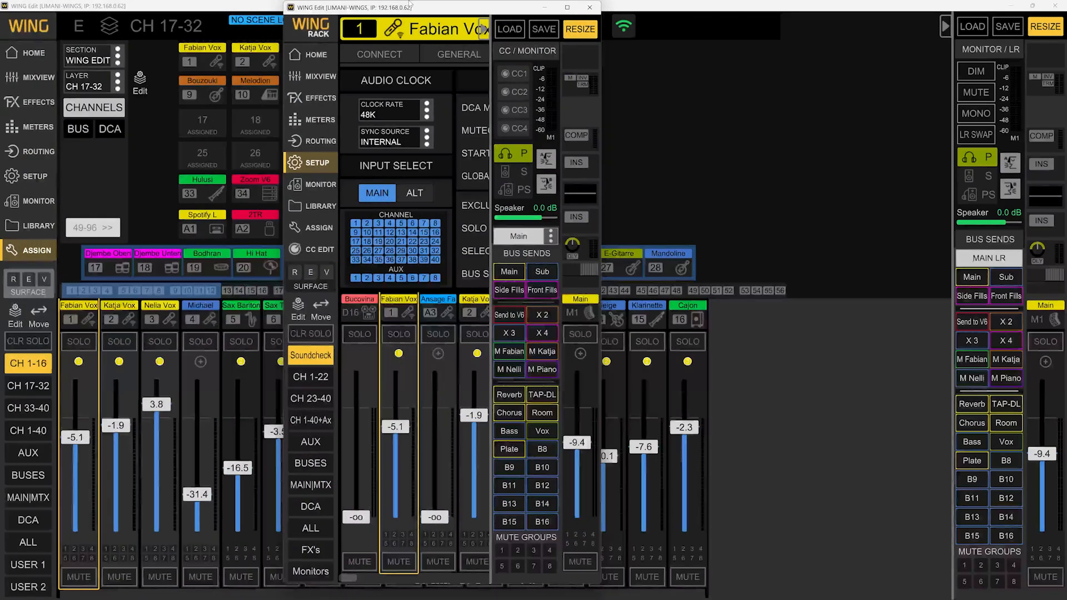
{"action": "left_click", "coordinate": [563, 9]}
{"action": "key", "text": "super+Down"}
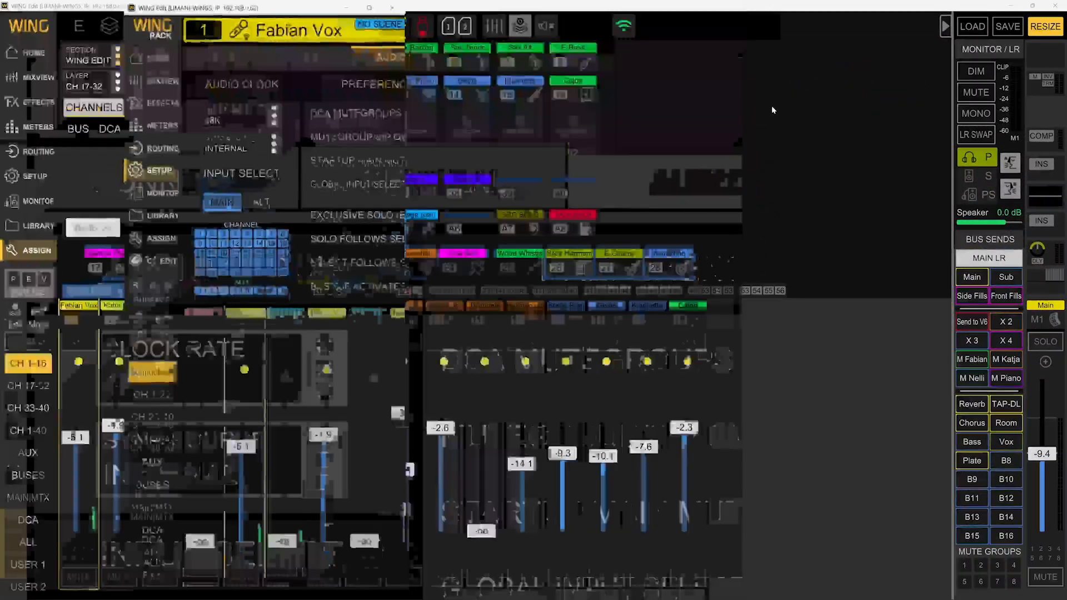
{"action": "key", "text": "super+Up"}
{"action": "key", "text": "super+Down"}
{"action": "key", "text": "super+Up"}
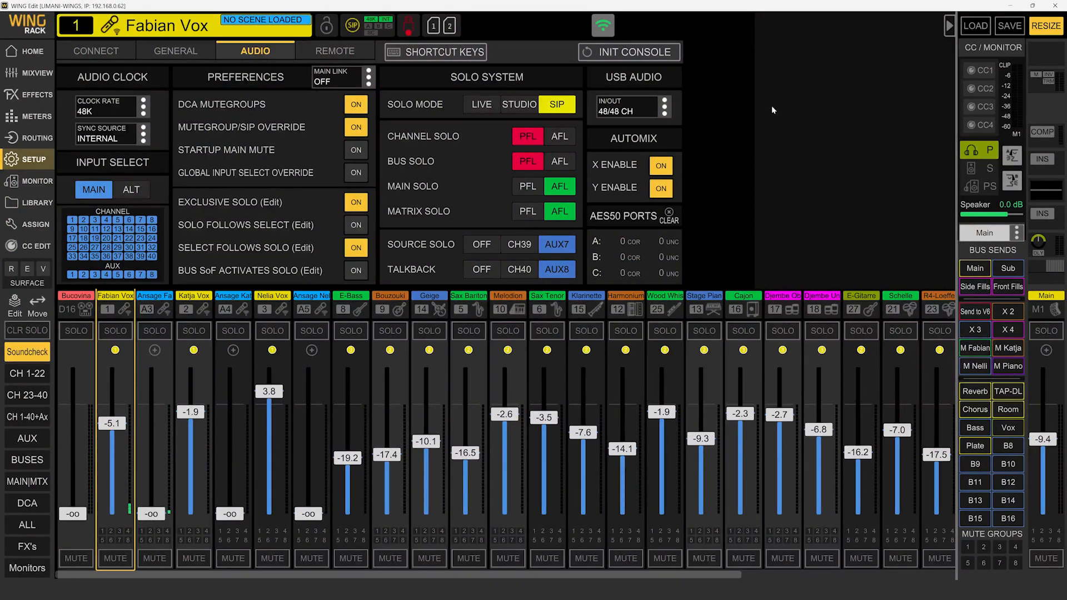
Step: Move the downsized WING RACK window back into view over the full-size WING window
{"action": "key", "text": "alt+Tab"}
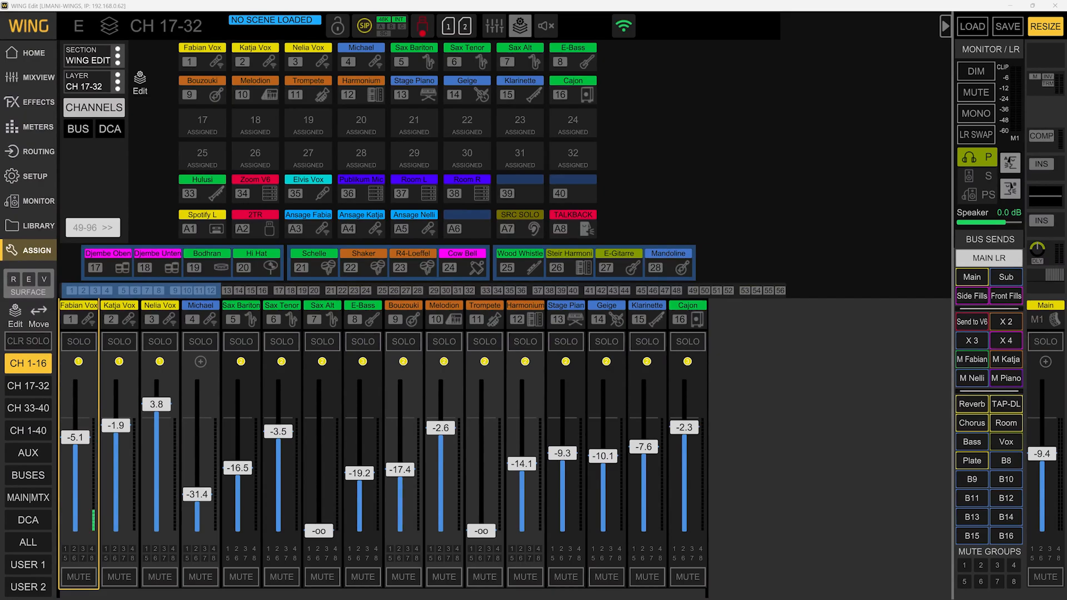
{"action": "key", "text": "super+Down"}
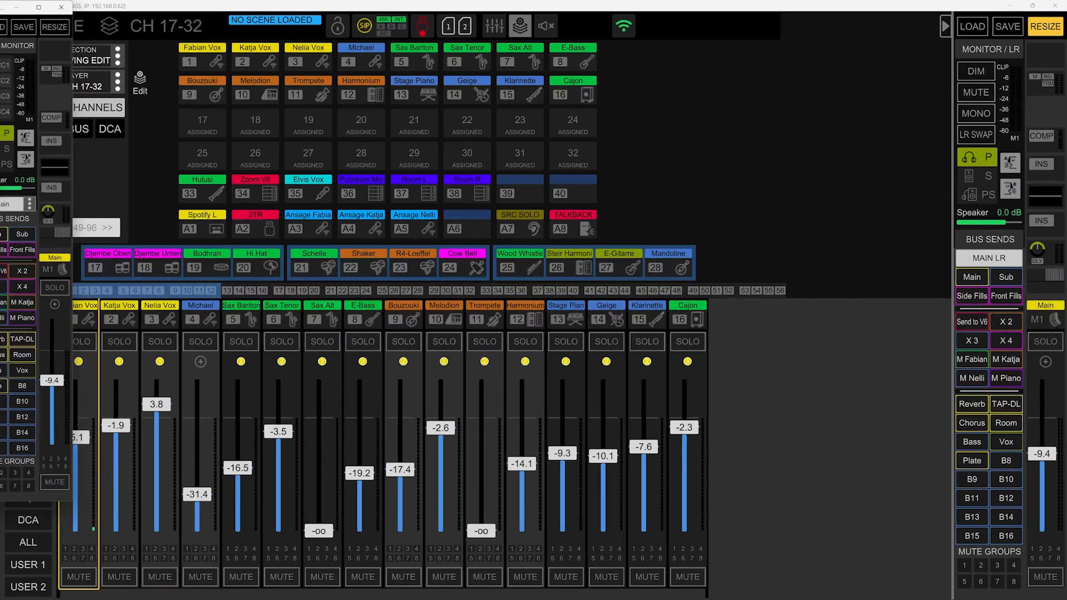
{"action": "left_click_drag", "start_coordinate": [18, 2], "coordinate": [412, 28]}
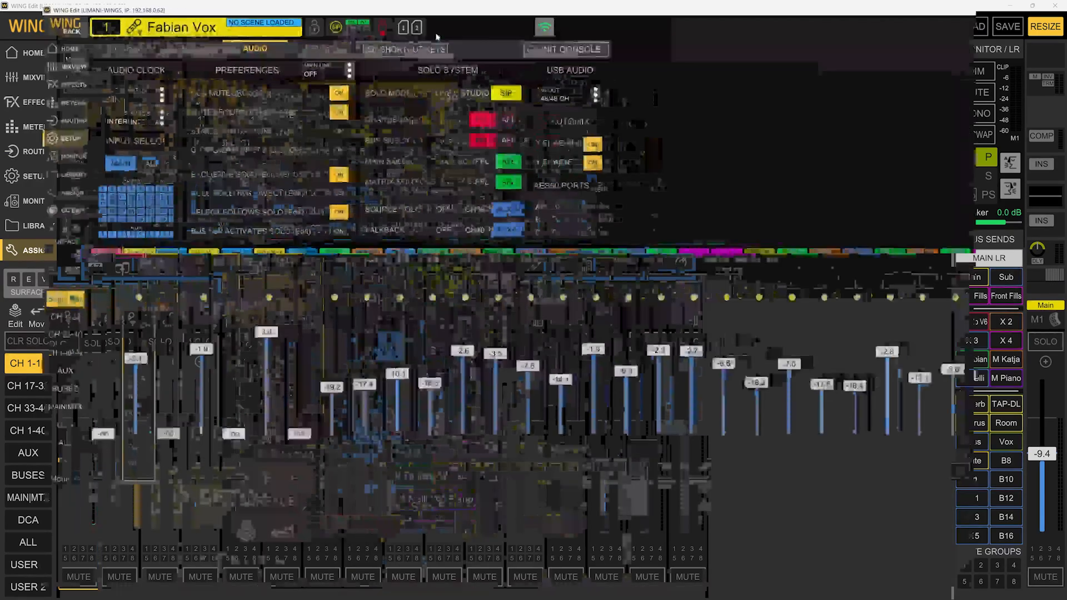
Step: Maximize the WING RACK window and resize its interface to fill the screen
{"action": "left_click", "coordinate": [433, 33]}
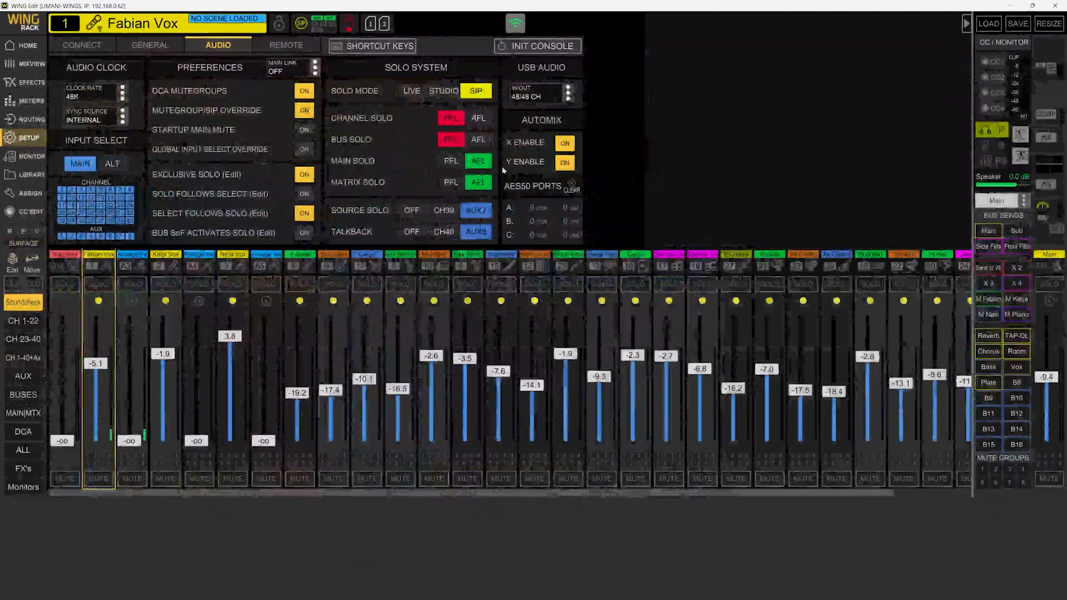
{"action": "left_click", "coordinate": [1049, 24]}
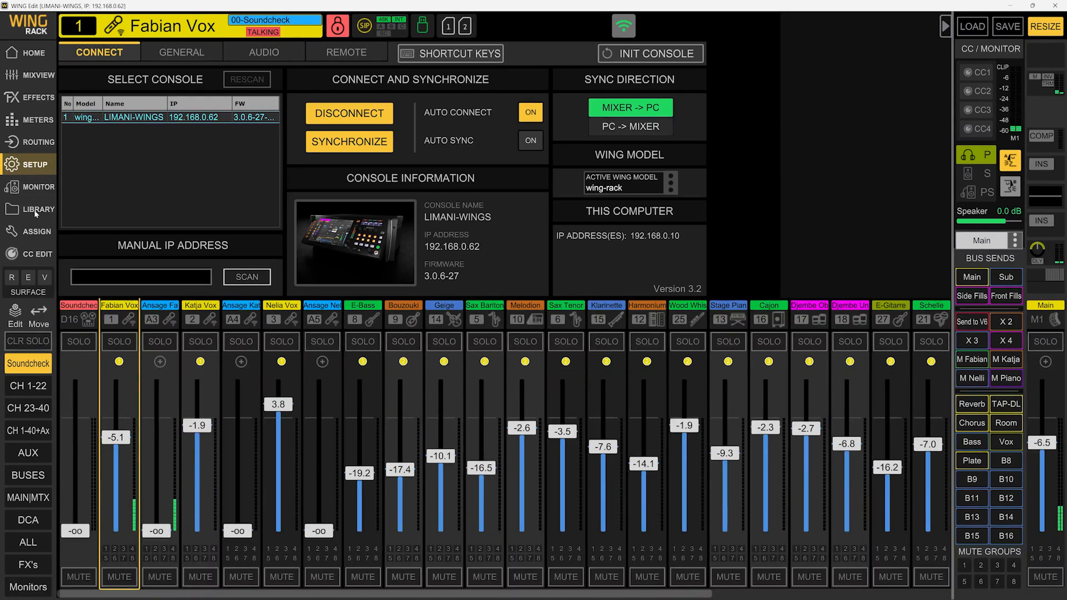
Step: Open the layer assignment page, show the WING EDIT section's assignable strips, and change the section back to LEFT
{"action": "left_click", "coordinate": [36, 231]}
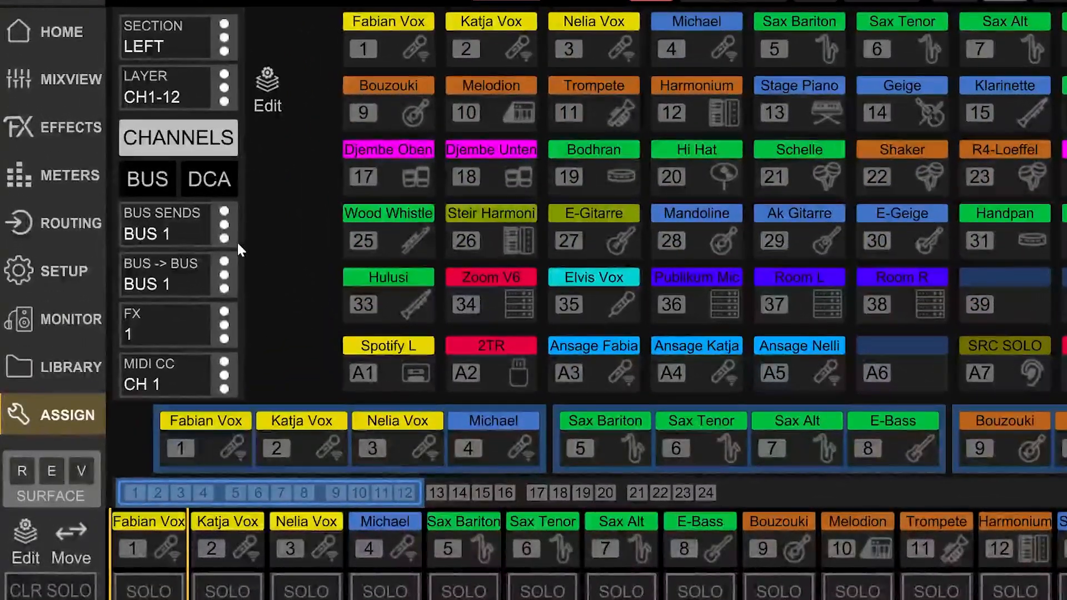
{"action": "left_click", "coordinate": [207, 28]}
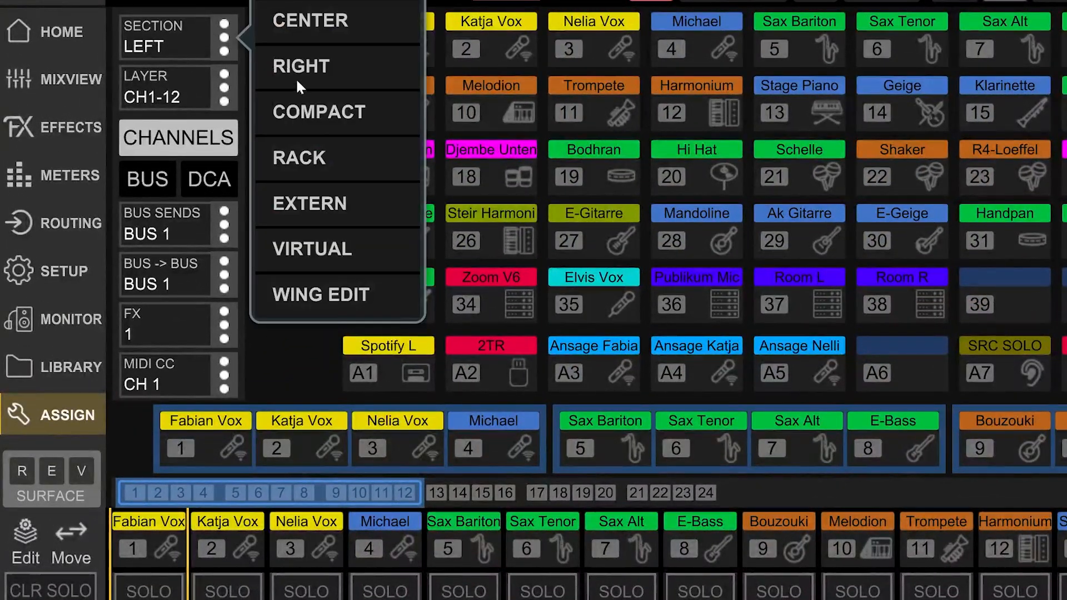
{"action": "left_click", "coordinate": [314, 293]}
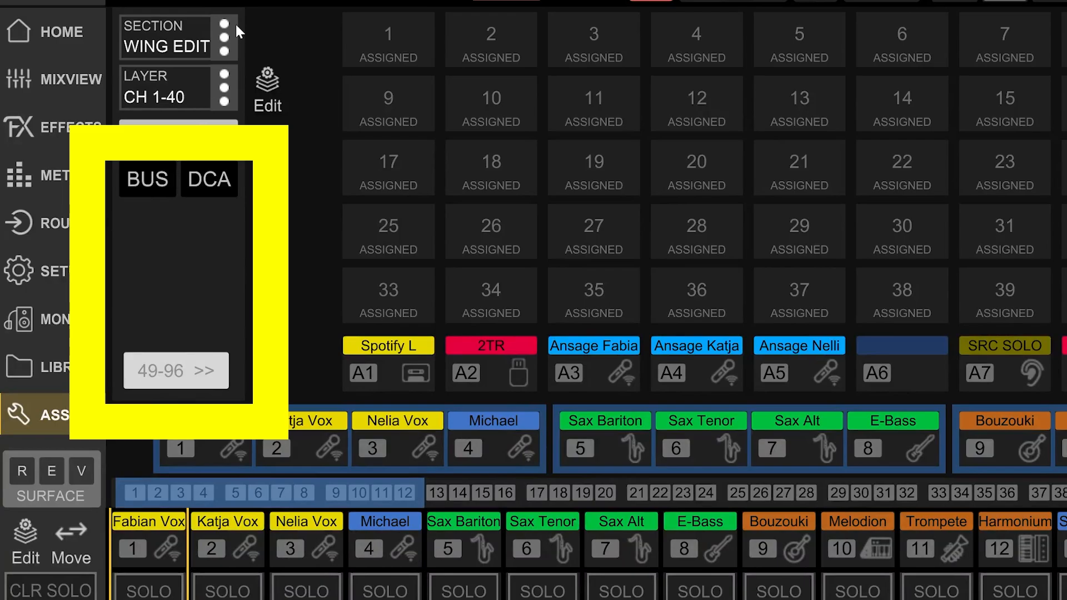
{"action": "left_click", "coordinate": [213, 35]}
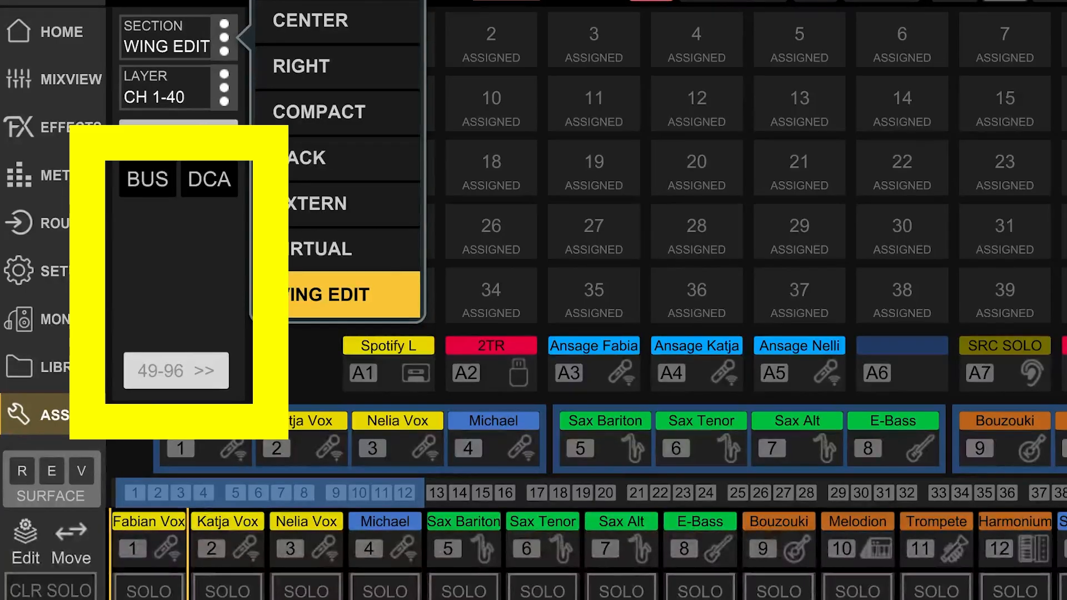
{"action": "left_click", "coordinate": [267, 0]}
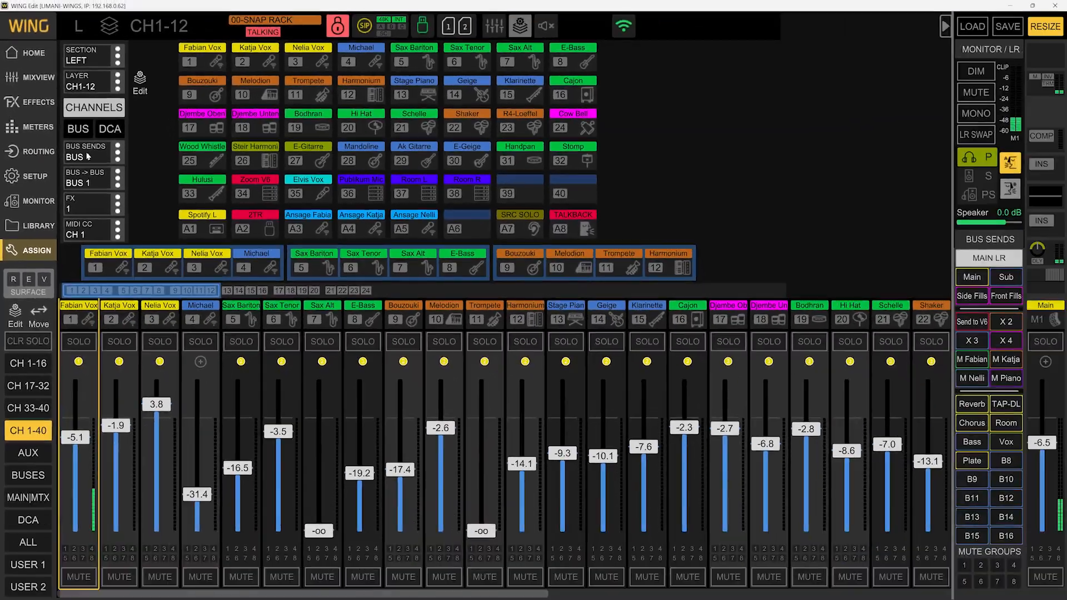
Step: Look through the assignable bus sends, bus-to-bus sends, FX parameters and MIDI CC sources for the LEFT section
{"action": "left_click", "coordinate": [95, 158]}
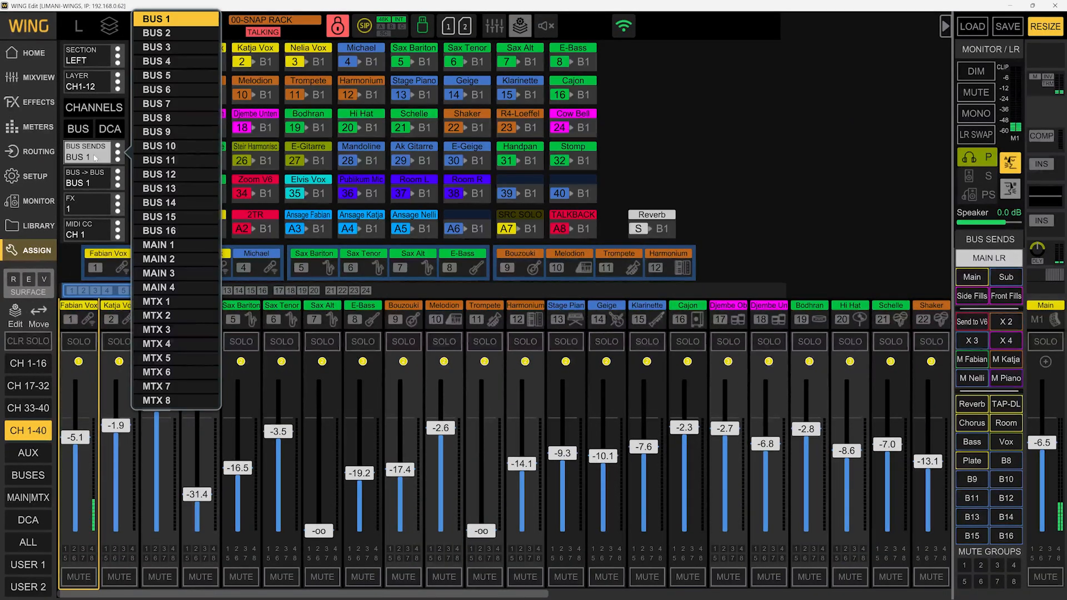
{"action": "left_click", "coordinate": [92, 183]}
{"action": "left_click", "coordinate": [92, 182]}
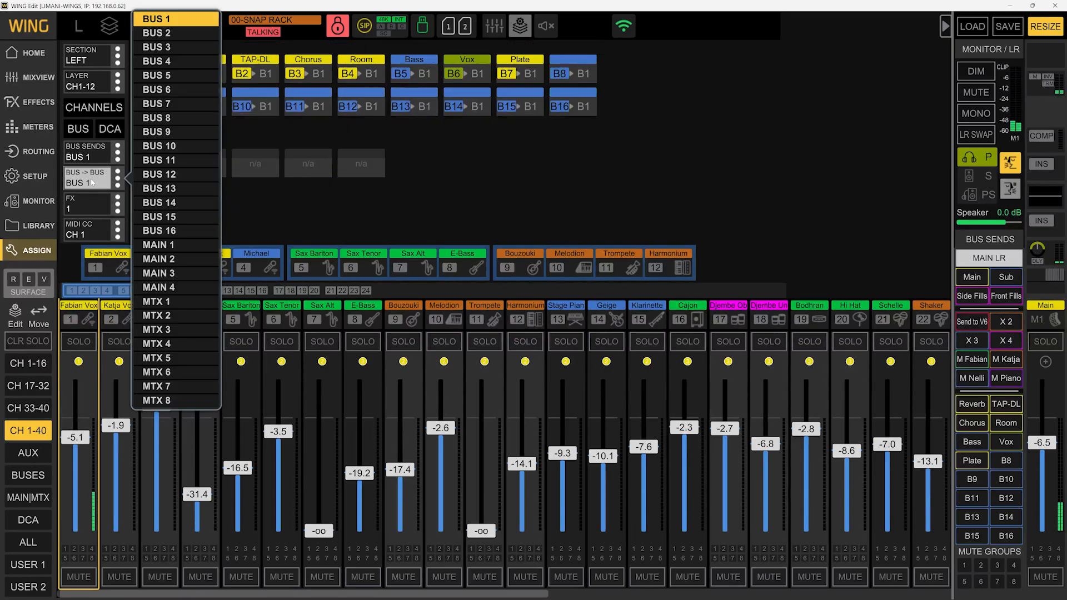
{"action": "left_click", "coordinate": [88, 205]}
{"action": "left_click", "coordinate": [88, 207]}
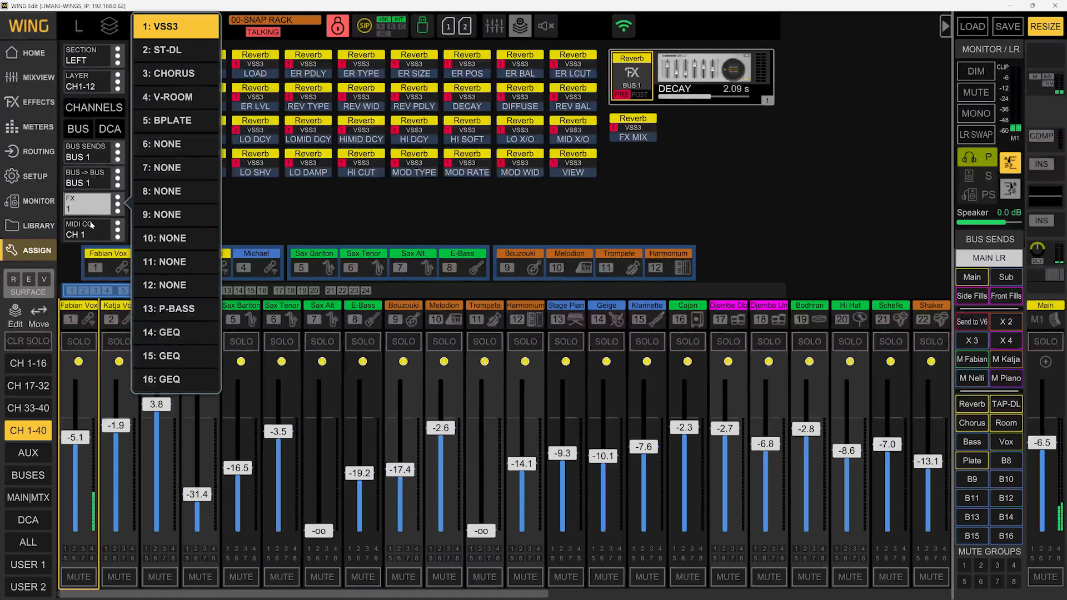
{"action": "left_click", "coordinate": [90, 224]}
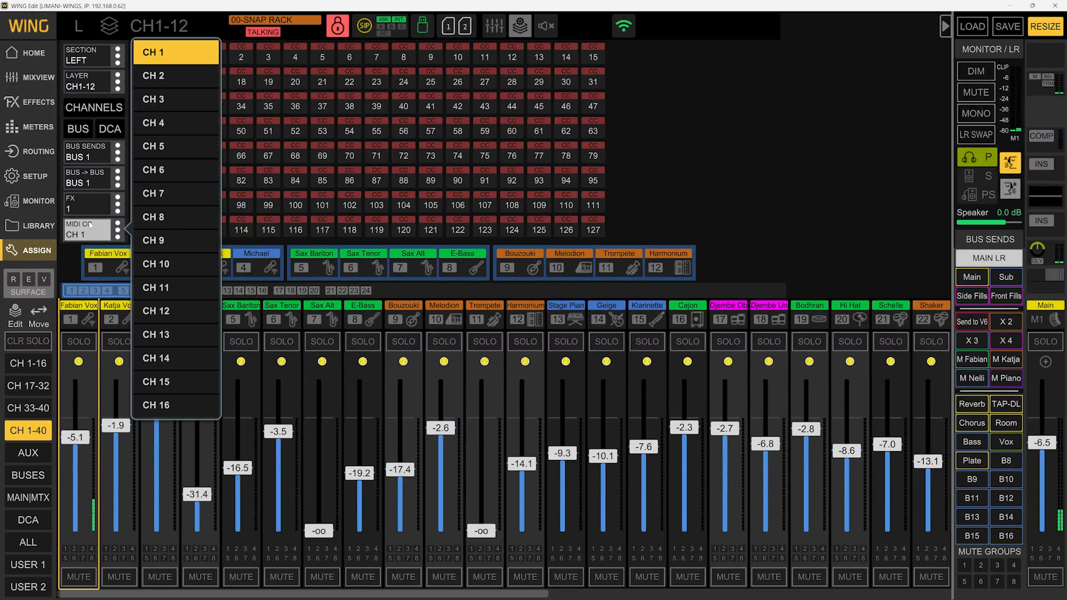
{"action": "left_click", "coordinate": [201, 91]}
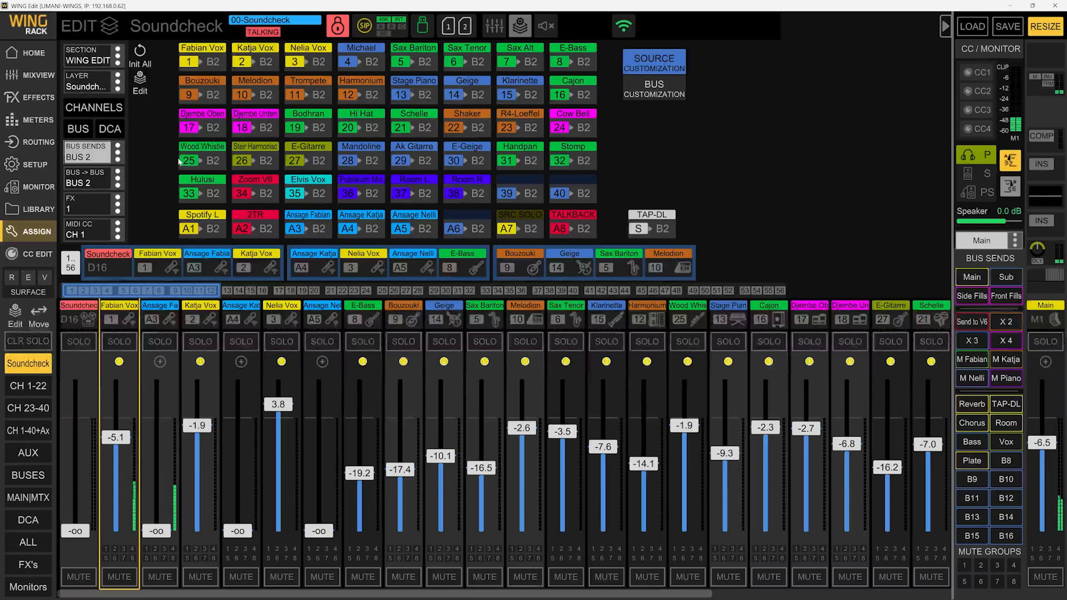
Step: On the Monitors layer, assign channel 1's bus 2 send to slot 1 with source customization and to slot 2 with bus customization
{"action": "left_click", "coordinate": [25, 587]}
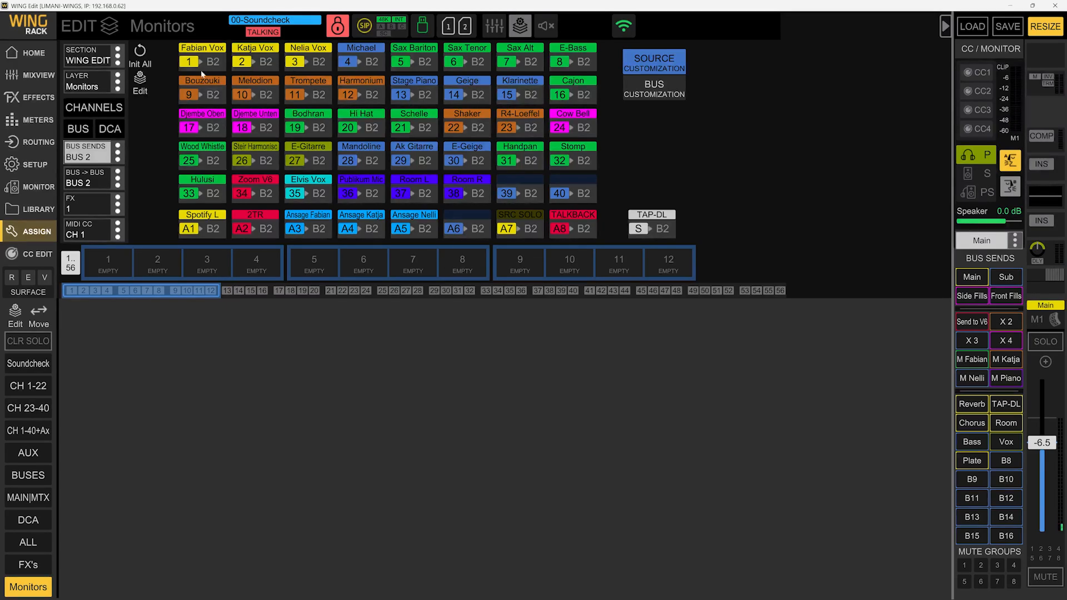
{"action": "left_click_drag", "start_coordinate": [202, 57], "coordinate": [108, 262]}
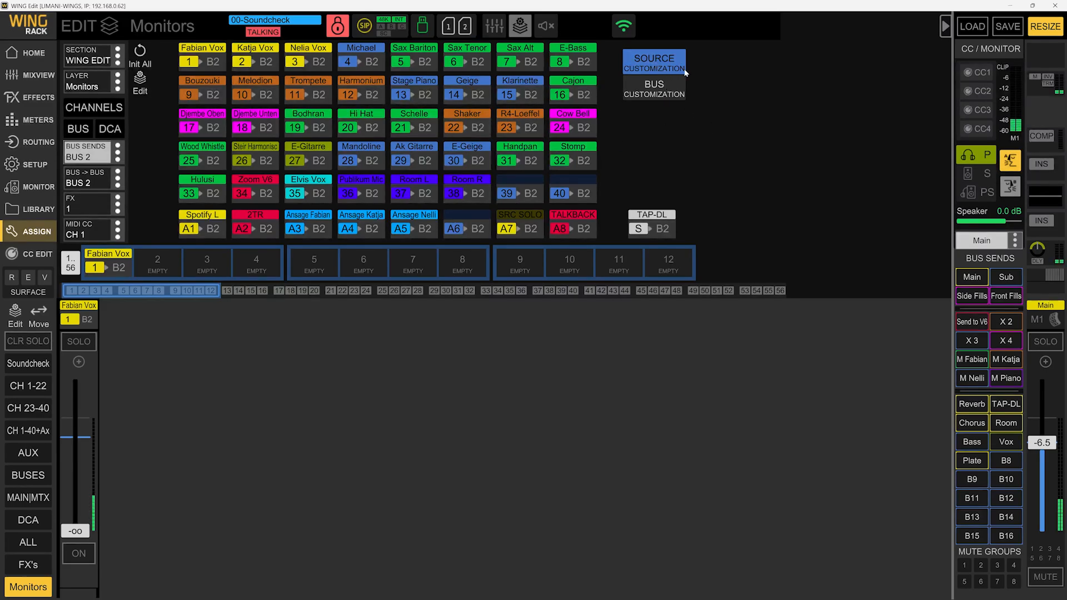
{"action": "left_click", "coordinate": [668, 88]}
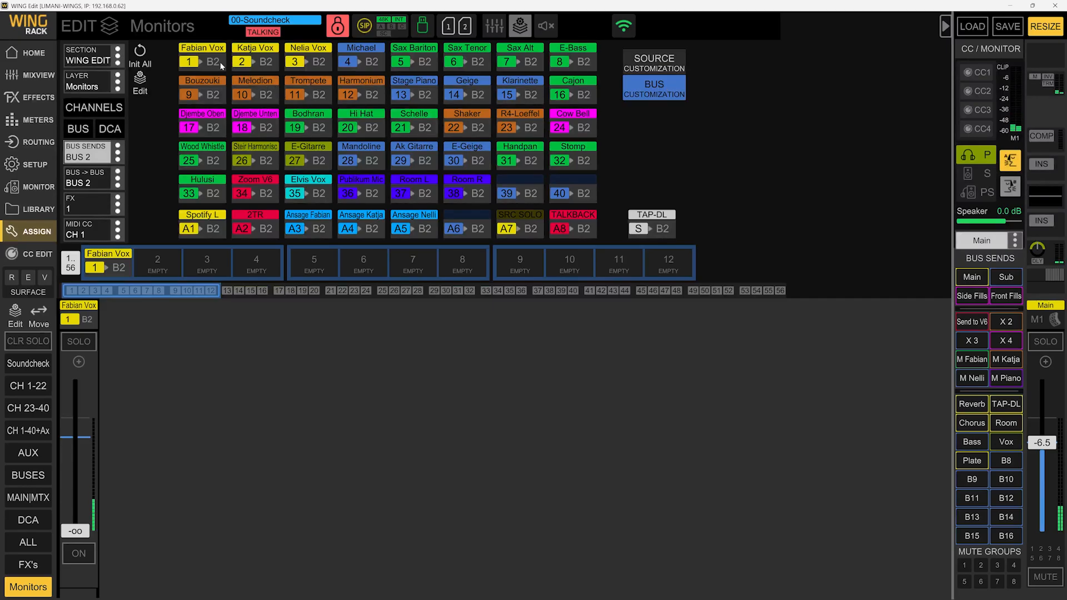
{"action": "left_click_drag", "start_coordinate": [220, 63], "coordinate": [172, 261]}
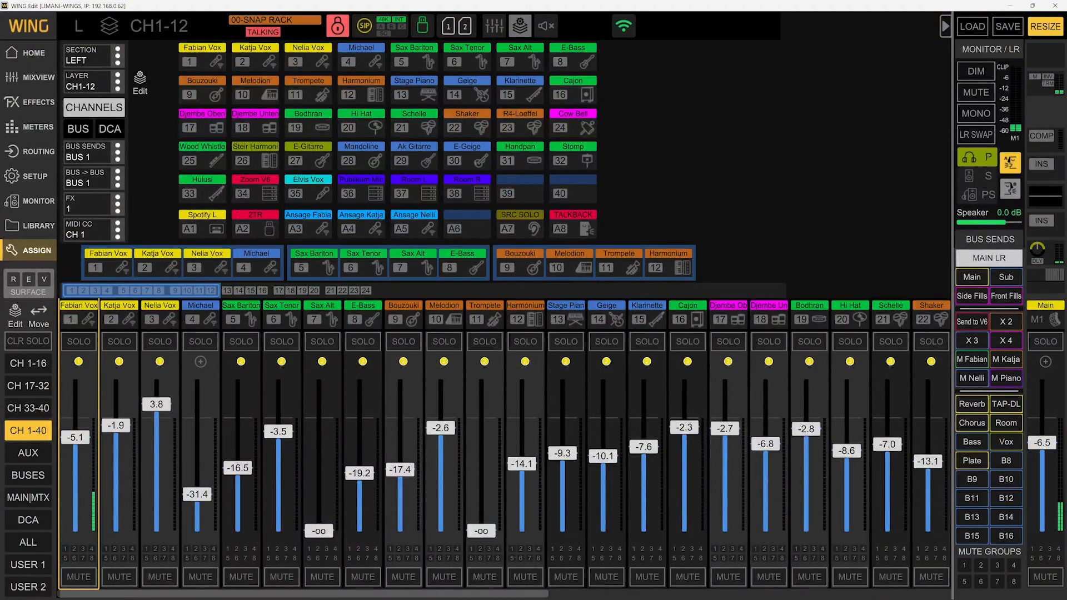
Step: On the WING console's USER 1 layer, assign channel 1 to slot 1
{"action": "left_click", "coordinate": [28, 564]}
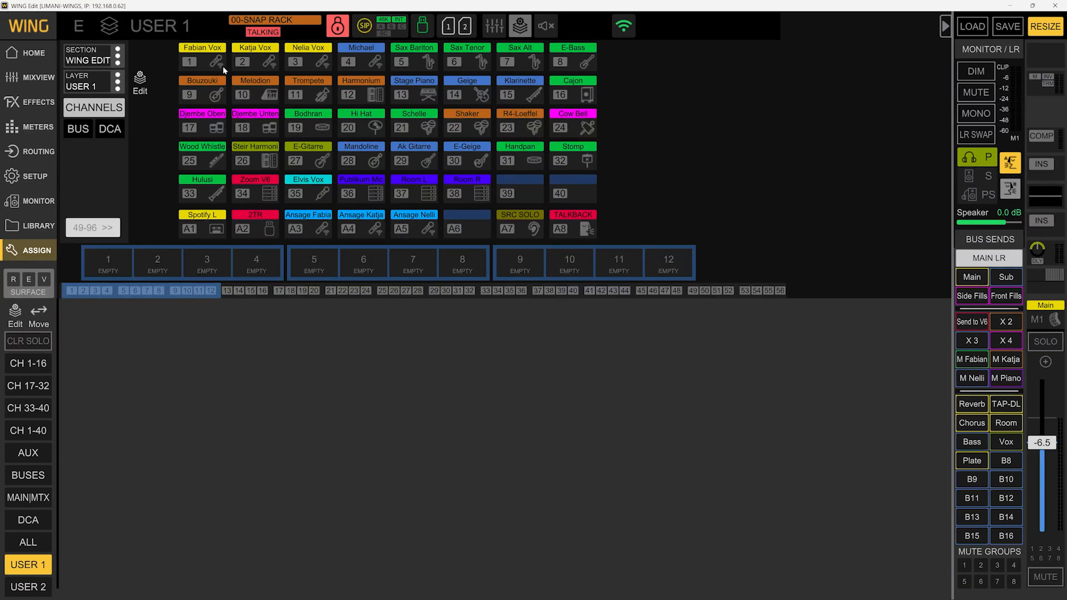
{"action": "left_click_drag", "start_coordinate": [206, 54], "coordinate": [164, 129]}
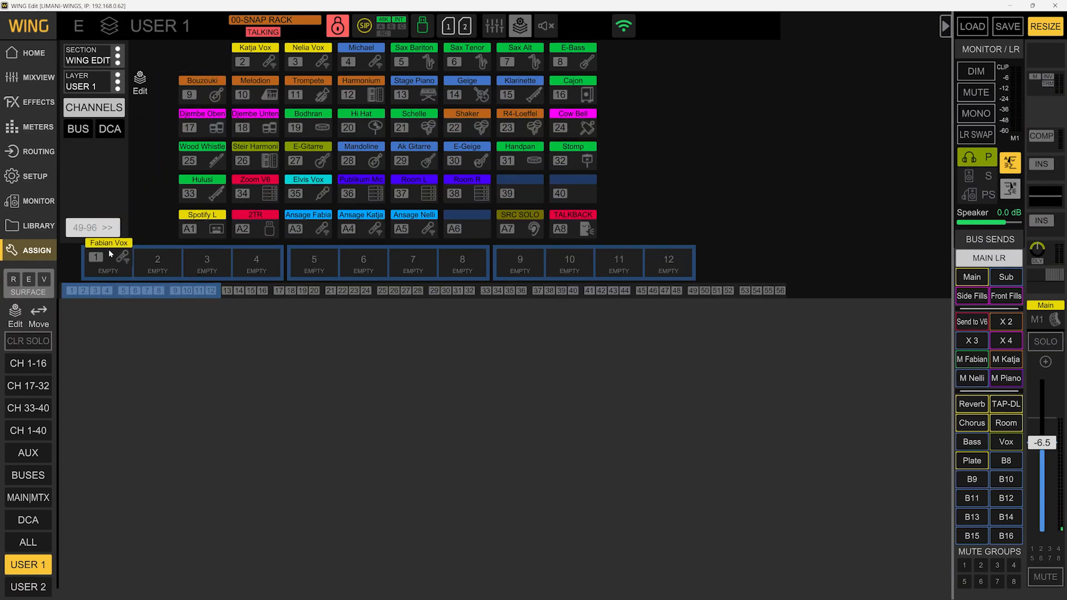
{"action": "left_click_drag", "start_coordinate": [106, 256], "coordinate": [108, 258]}
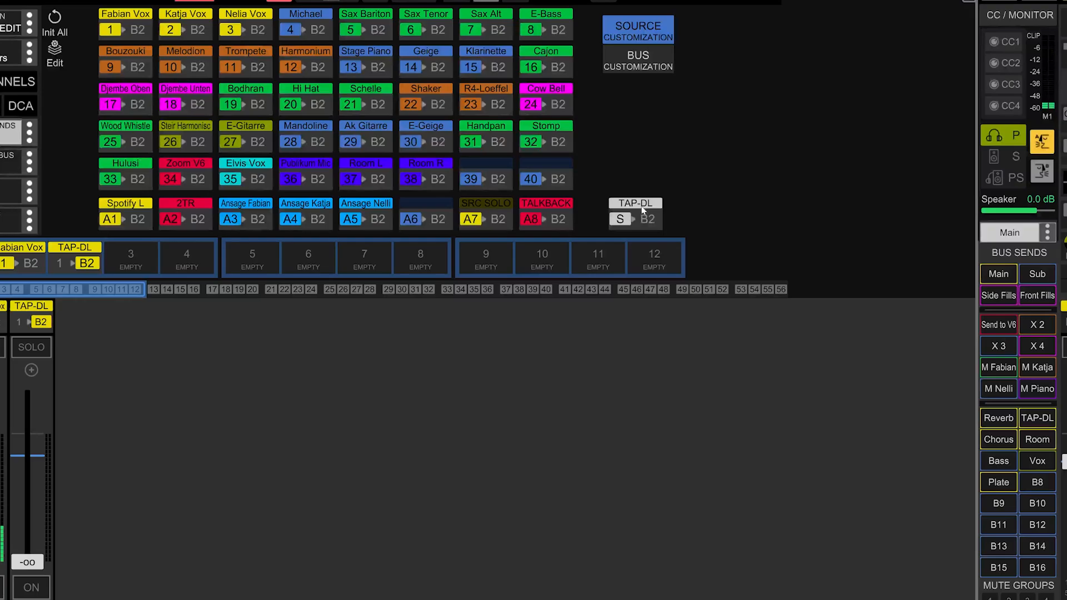
Step: Add the selected channel's bus 2 send to slot 3 of the Monitors layer and channels 1 to 3 to slots 4 to 6
{"action": "left_click_drag", "start_coordinate": [499, 114], "coordinate": [222, 261]}
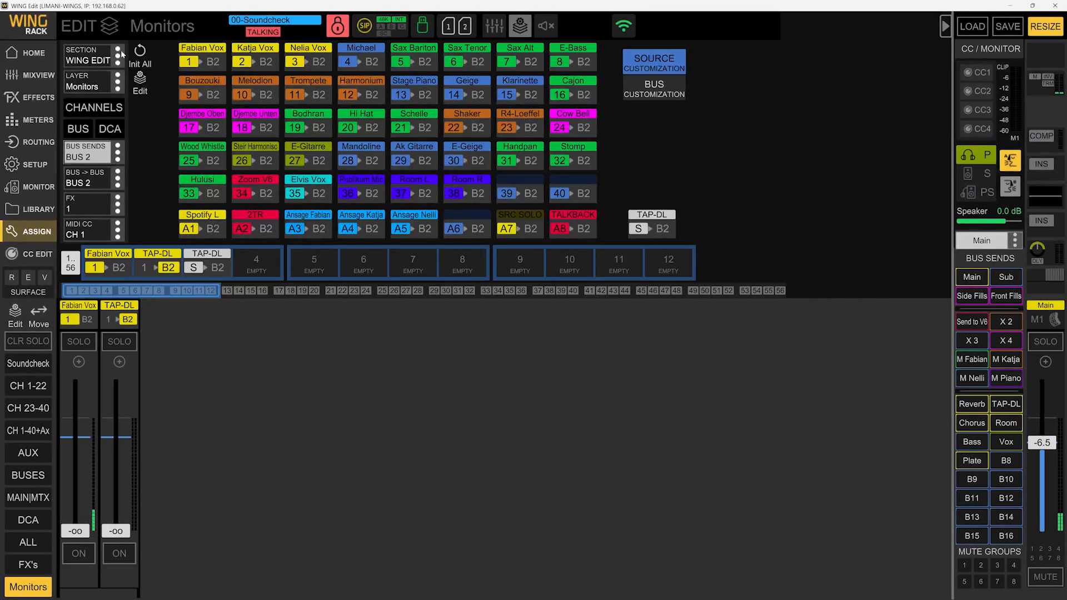
{"action": "left_click", "coordinate": [94, 107]}
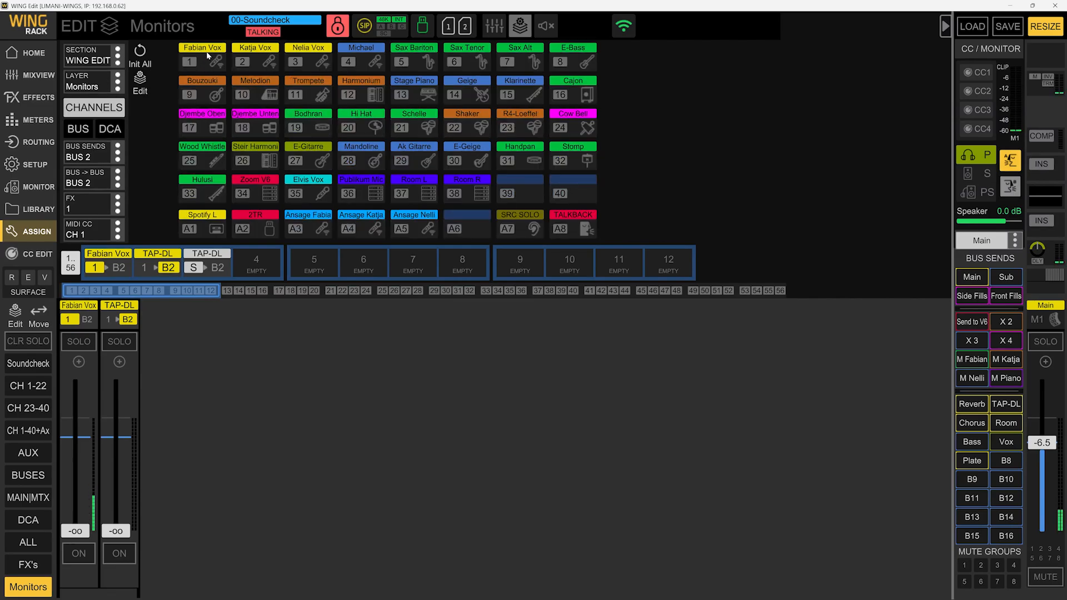
{"action": "left_click_drag", "start_coordinate": [207, 55], "coordinate": [256, 261]}
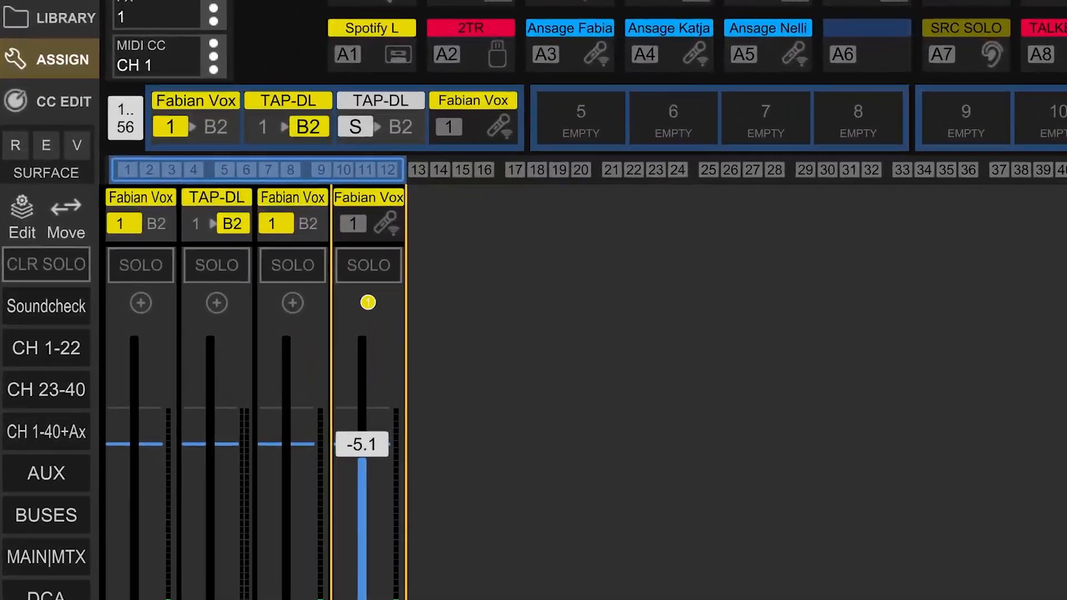
{"action": "left_click_drag", "start_coordinate": [493, 2], "coordinate": [590, 115]}
{"action": "left_click_drag", "start_coordinate": [610, 3], "coordinate": [690, 100]}
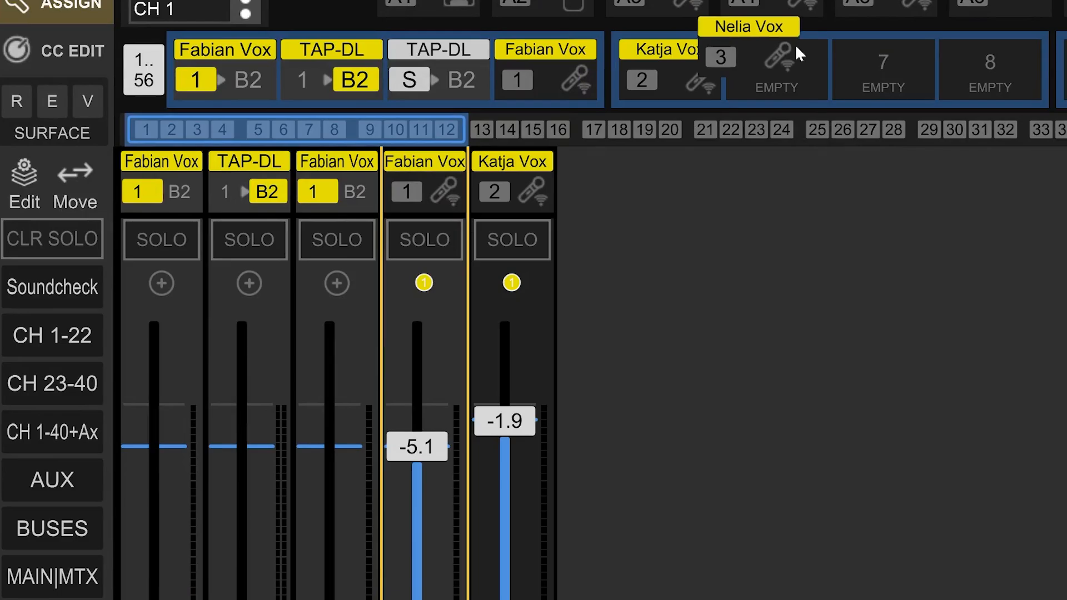
{"action": "left_click_drag", "start_coordinate": [798, 54], "coordinate": [803, 67]}
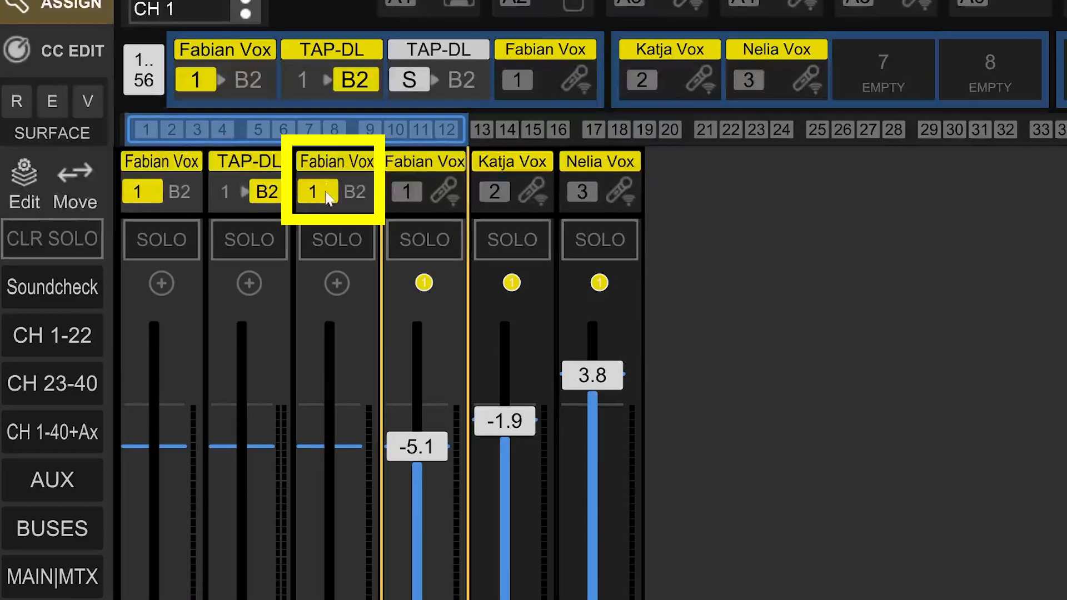
Step: Select channels 2, 3 and 1 in turn to check which channel the send strip in slot 3 follows
{"action": "left_click", "coordinate": [498, 171]}
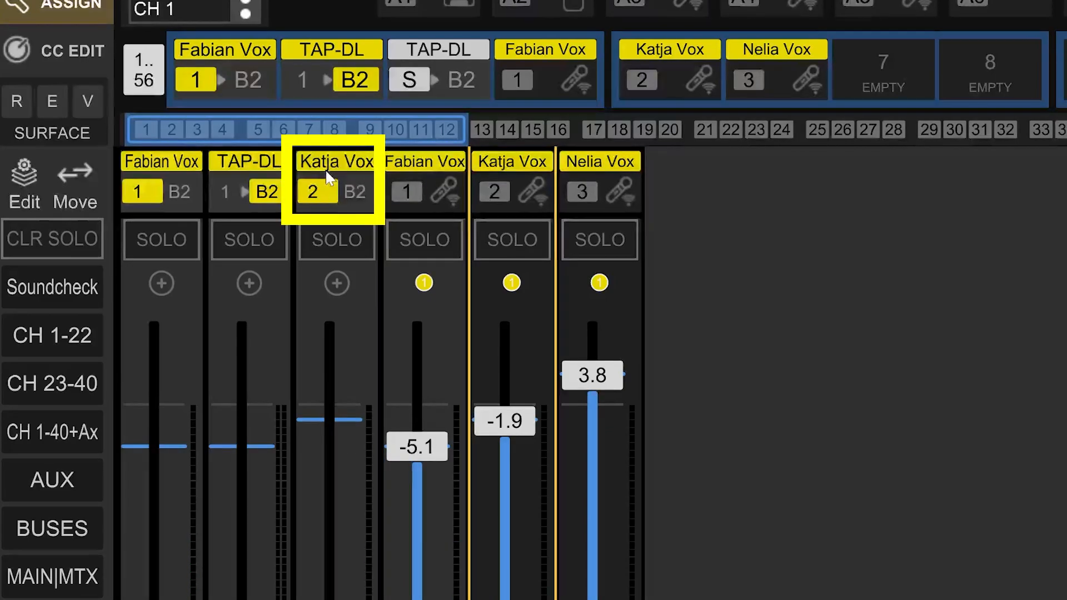
{"action": "left_click", "coordinate": [585, 161]}
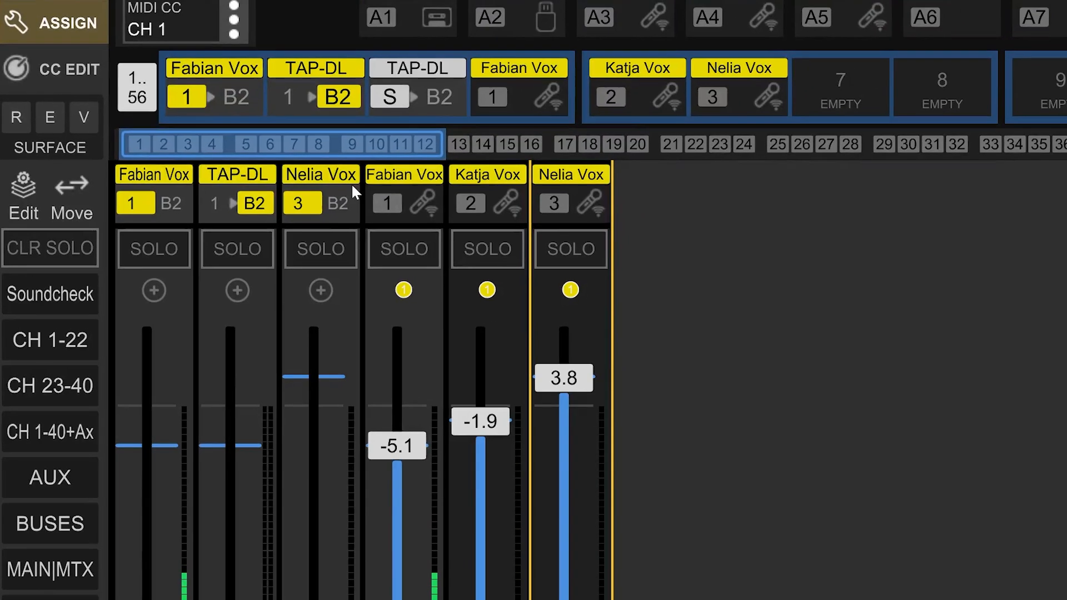
{"action": "left_click", "coordinate": [395, 195]}
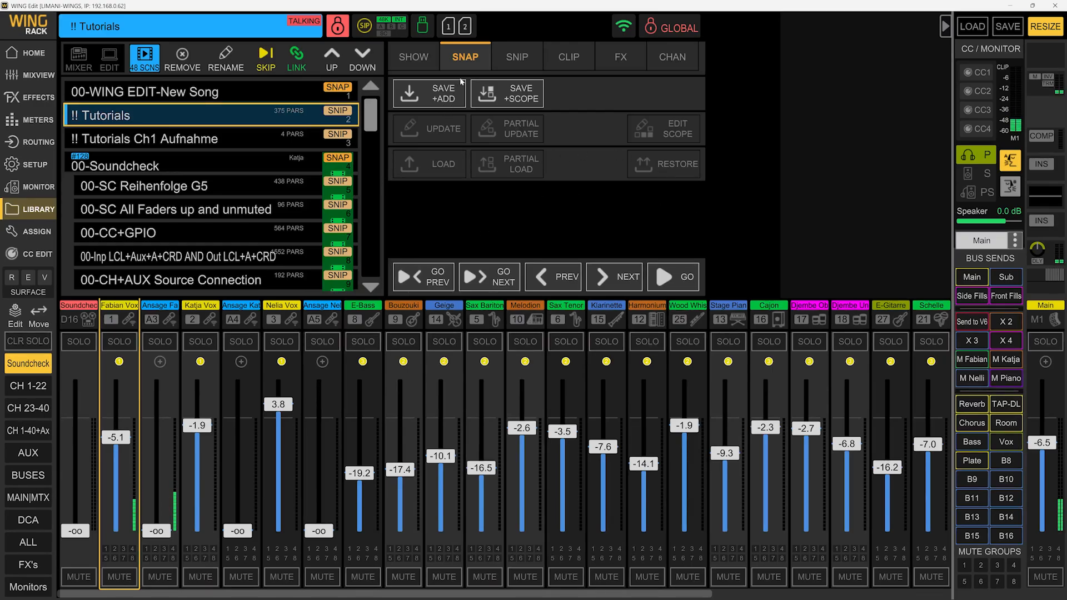
Step: Inspect the WING Edit layers in the scope of the 00-Soundcheck snapshot and close the layer list
{"action": "left_click", "coordinate": [254, 161]}
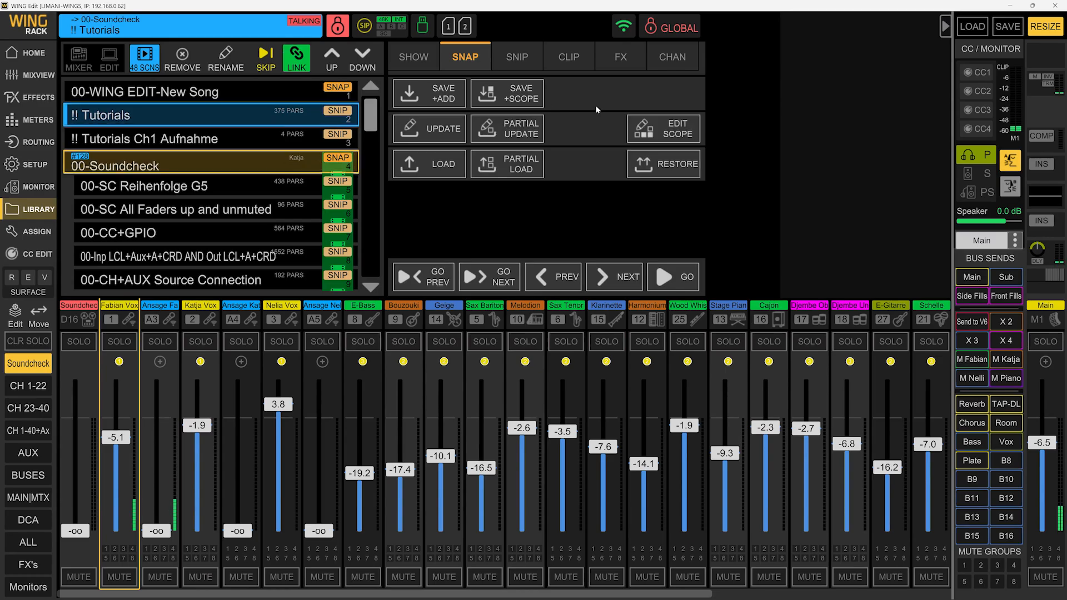
{"action": "left_click", "coordinate": [668, 132]}
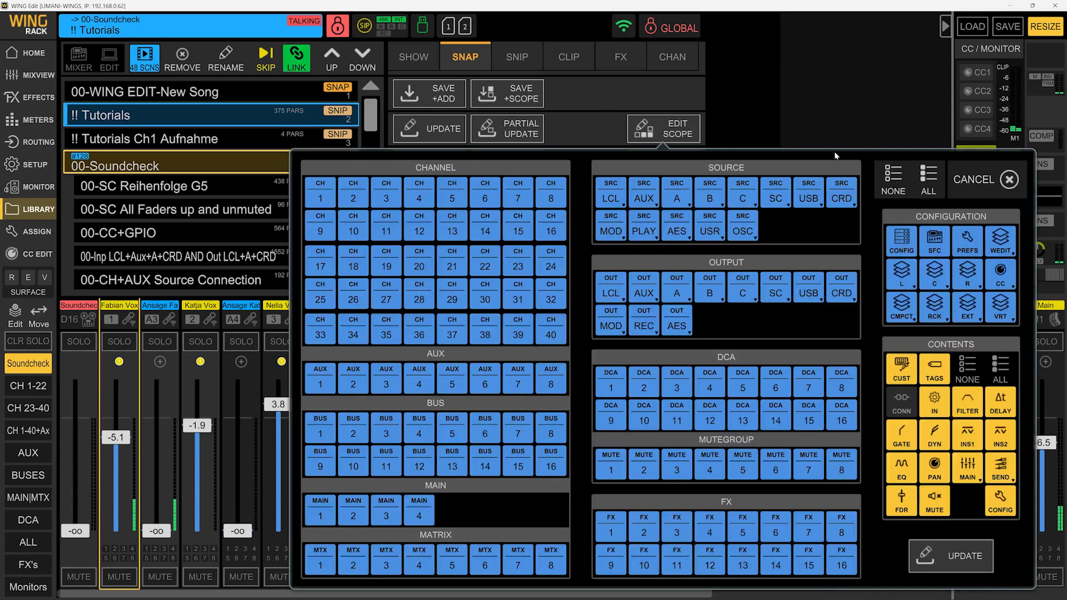
{"action": "left_click", "coordinate": [1006, 246]}
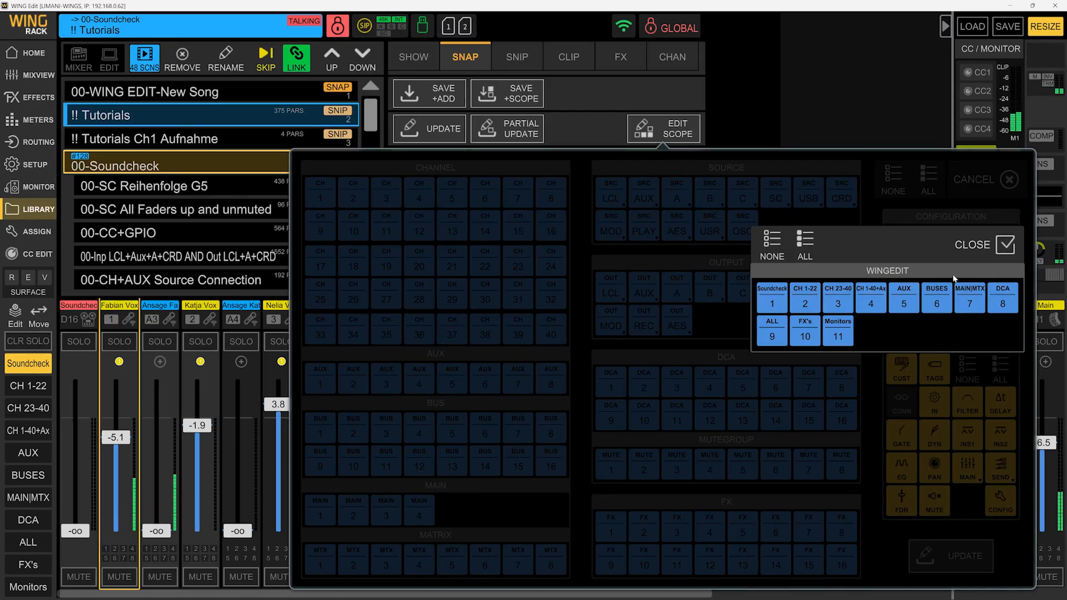
{"action": "left_click", "coordinate": [976, 246]}
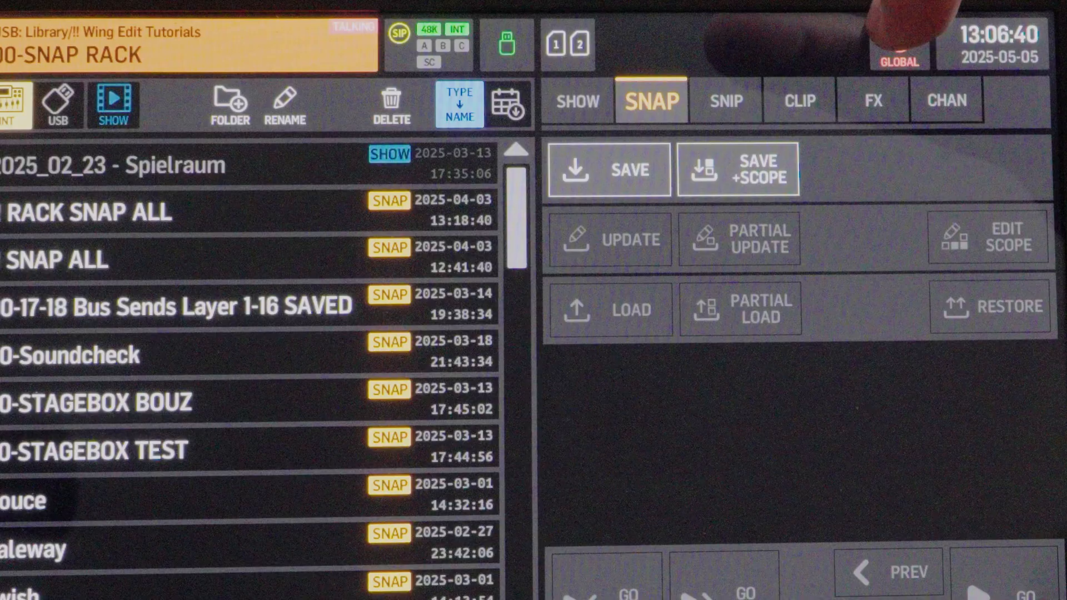
Step: Inspect and close the GLOBAL lock settings on the library page, and try the WING RACK logo
{"action": "left_click", "coordinate": [898, 44]}
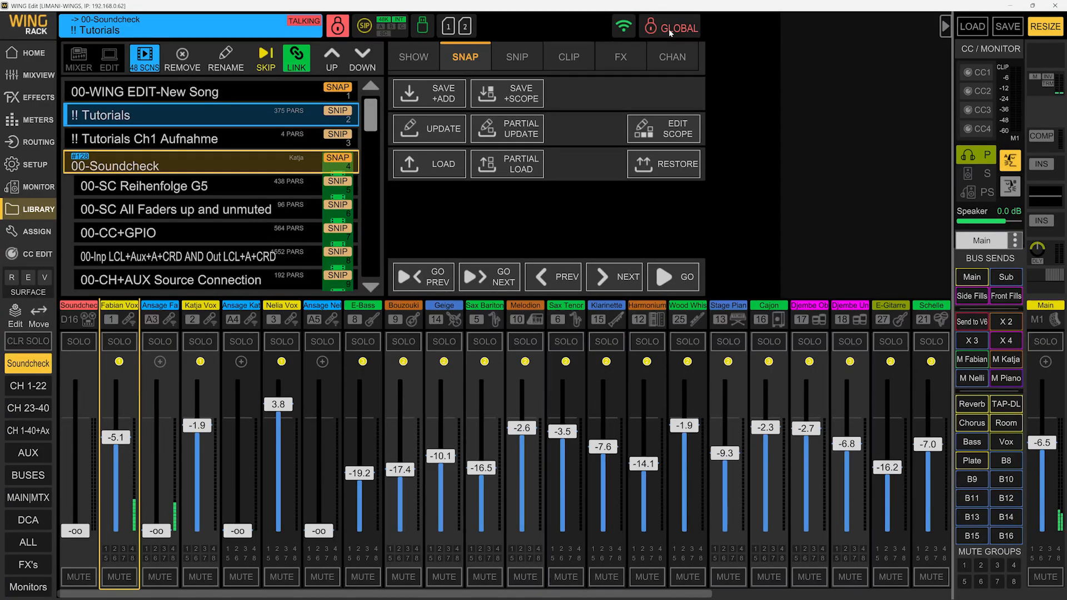
{"action": "left_click", "coordinate": [670, 32]}
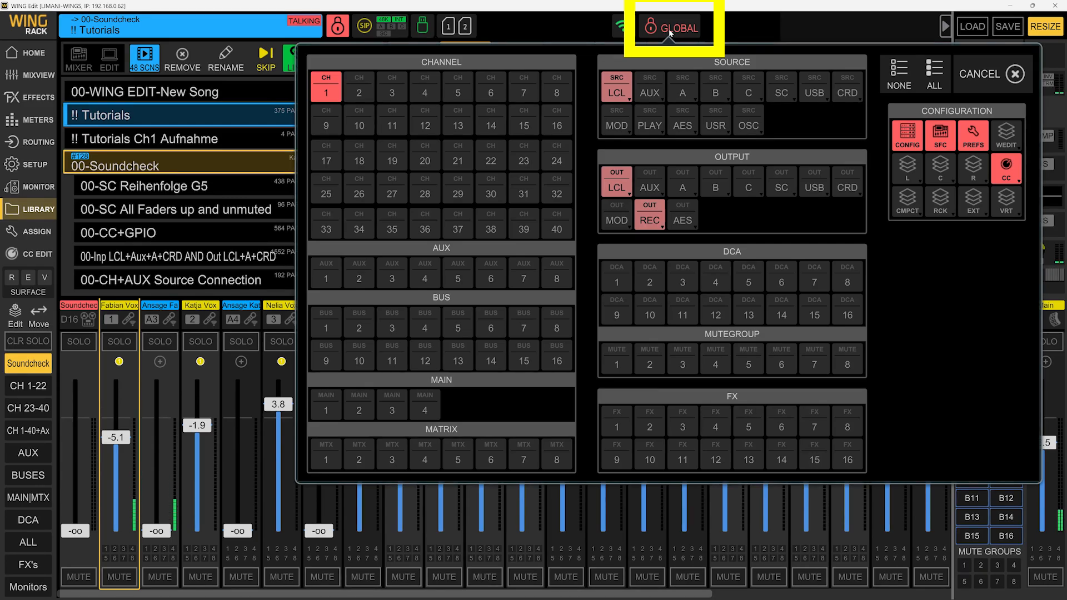
{"action": "left_click", "coordinate": [670, 32]}
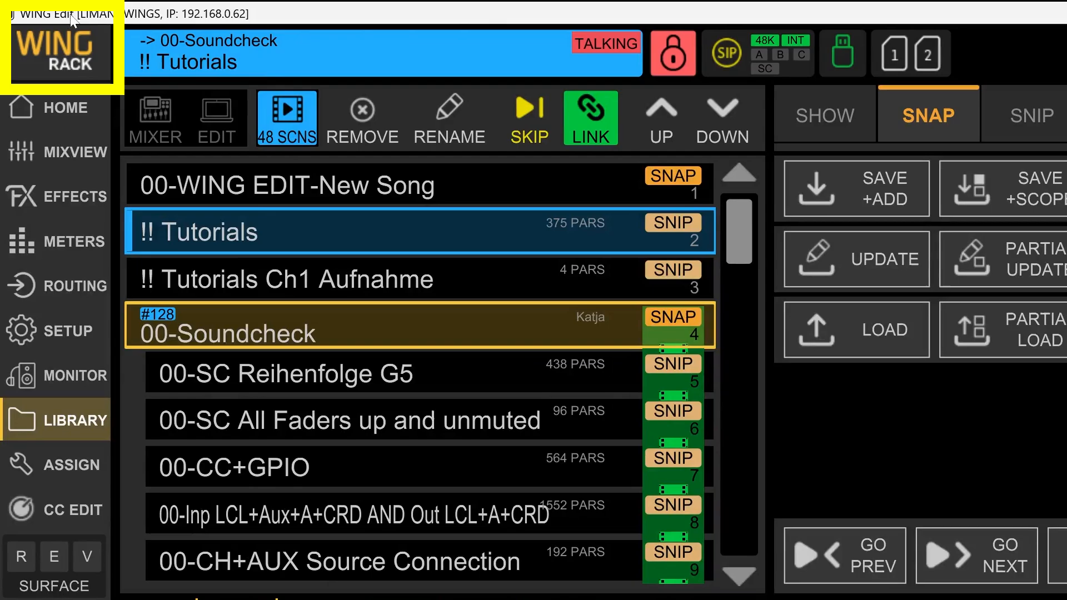
{"action": "left_click", "coordinate": [57, 60]}
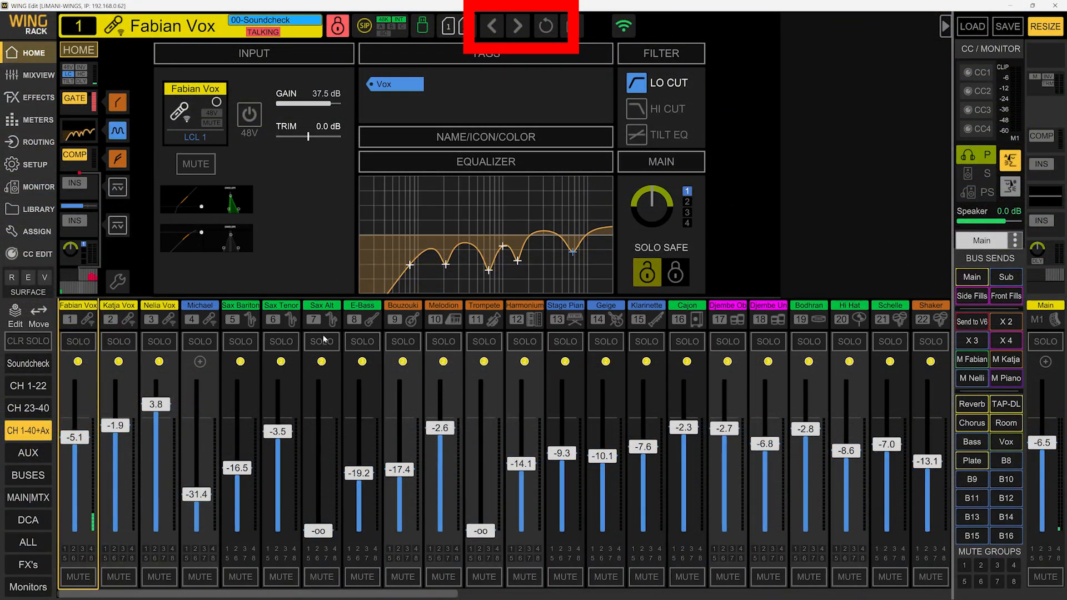
Step: Step the channel selection forward from channel 1 to channel 24, going back a few channels along the way
{"action": "left_click", "coordinate": [517, 27]}
{"action": "left_click", "coordinate": [517, 26]}
{"action": "left_click", "coordinate": [518, 26]}
{"action": "left_click", "coordinate": [518, 26]}
{"action": "left_click", "coordinate": [518, 26]}
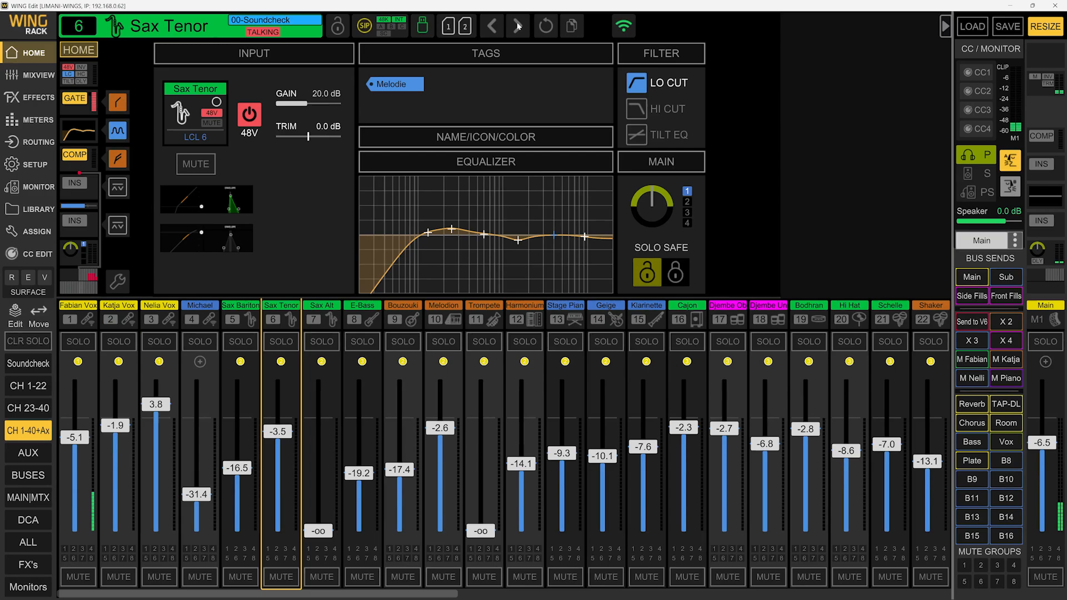
{"action": "left_click", "coordinate": [517, 26]}
{"action": "left_click", "coordinate": [497, 28]}
{"action": "left_click", "coordinate": [496, 27]}
{"action": "left_click", "coordinate": [496, 28]}
{"action": "left_click", "coordinate": [516, 28]}
{"action": "left_click", "coordinate": [517, 27]}
{"action": "triple_click", "coordinate": [517, 28]}
{"action": "triple_click", "coordinate": [516, 28]}
{"action": "triple_click", "coordinate": [517, 28]}
{"action": "triple_click", "coordinate": [517, 28]}
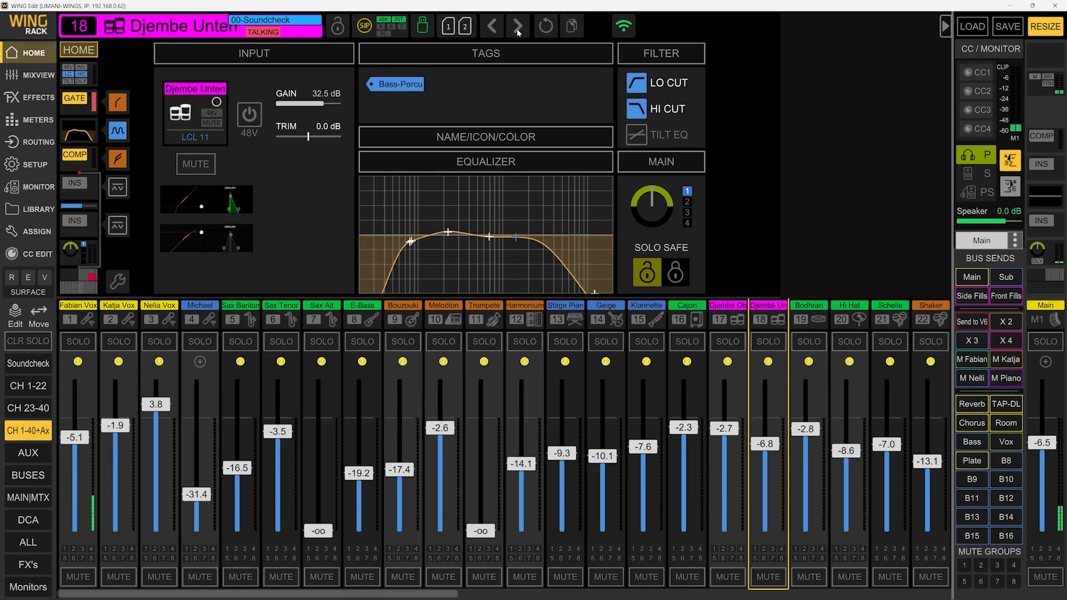
{"action": "triple_click", "coordinate": [516, 28]}
{"action": "double_click", "coordinate": [517, 27]}
{"action": "left_click", "coordinate": [516, 28]}
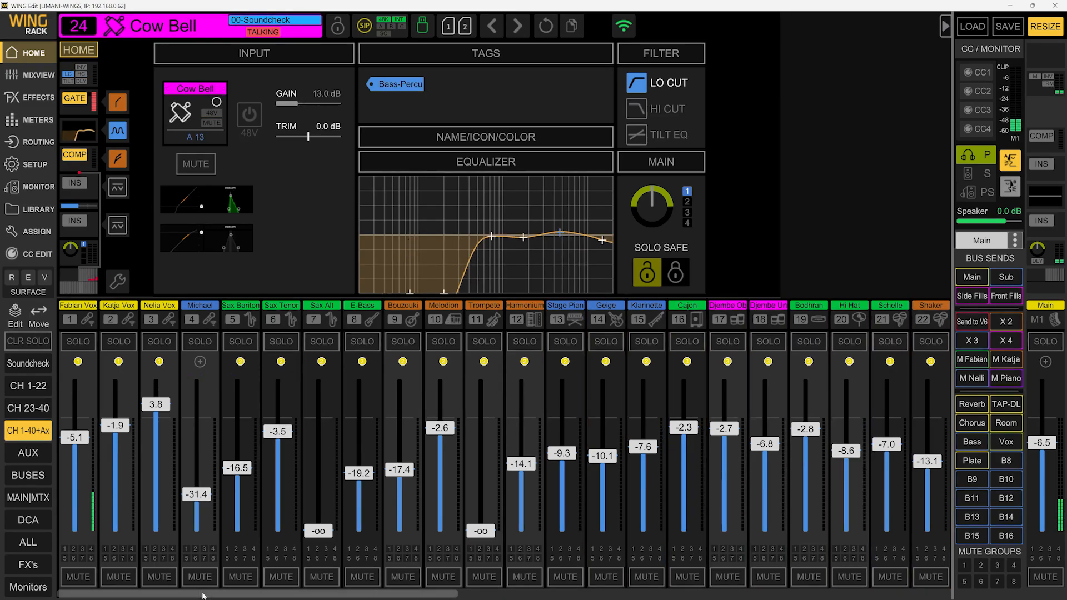
Step: Show the remaining strips of the CH 1-40+Ax layer and step the selection on from channel 24 to aux A2
{"action": "left_click_drag", "start_coordinate": [203, 596], "coordinate": [583, 596]}
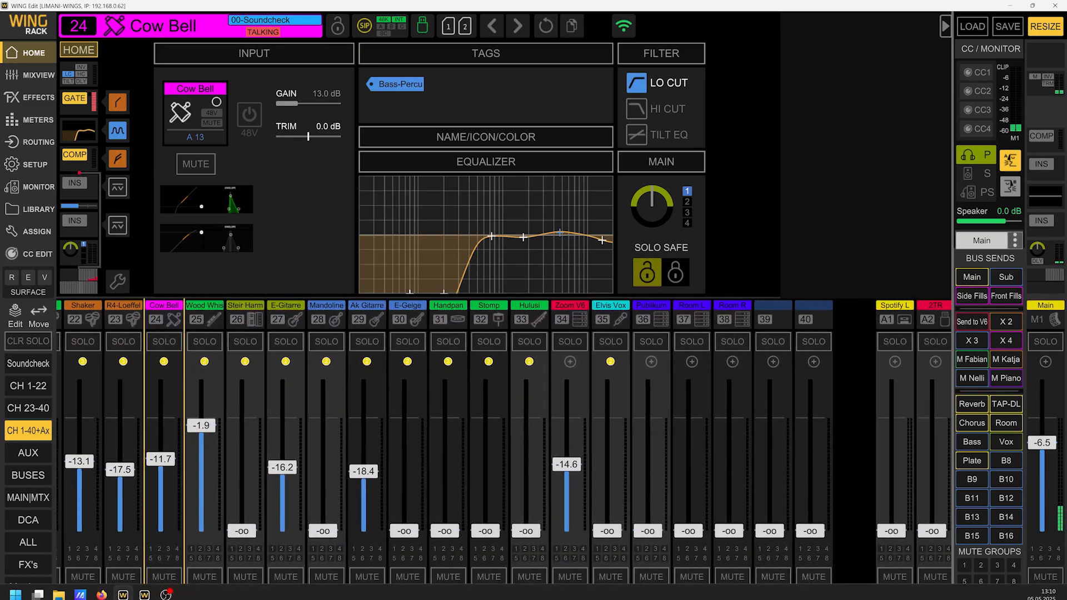
{"action": "left_click", "coordinate": [527, 26]}
{"action": "left_click", "coordinate": [527, 26]}
{"action": "left_click", "coordinate": [527, 26]}
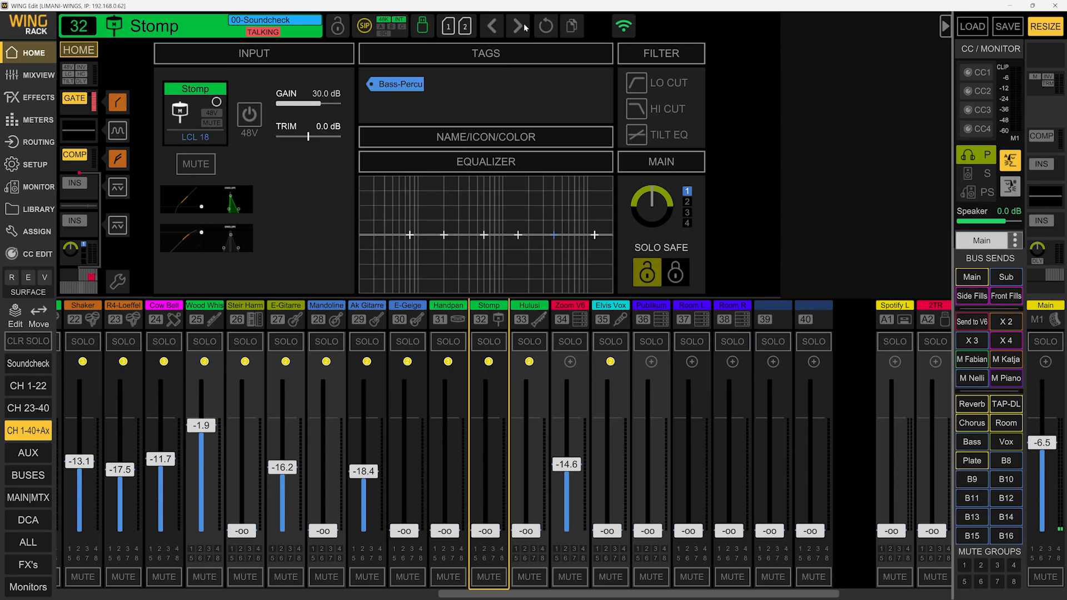
{"action": "left_click", "coordinate": [525, 26]}
{"action": "left_click", "coordinate": [526, 27]}
{"action": "left_click", "coordinate": [526, 26]}
{"action": "left_click", "coordinate": [526, 26]}
{"action": "left_click", "coordinate": [525, 26]}
{"action": "left_click", "coordinate": [525, 26]}
{"action": "left_click", "coordinate": [526, 26]}
{"action": "left_click", "coordinate": [525, 26]}
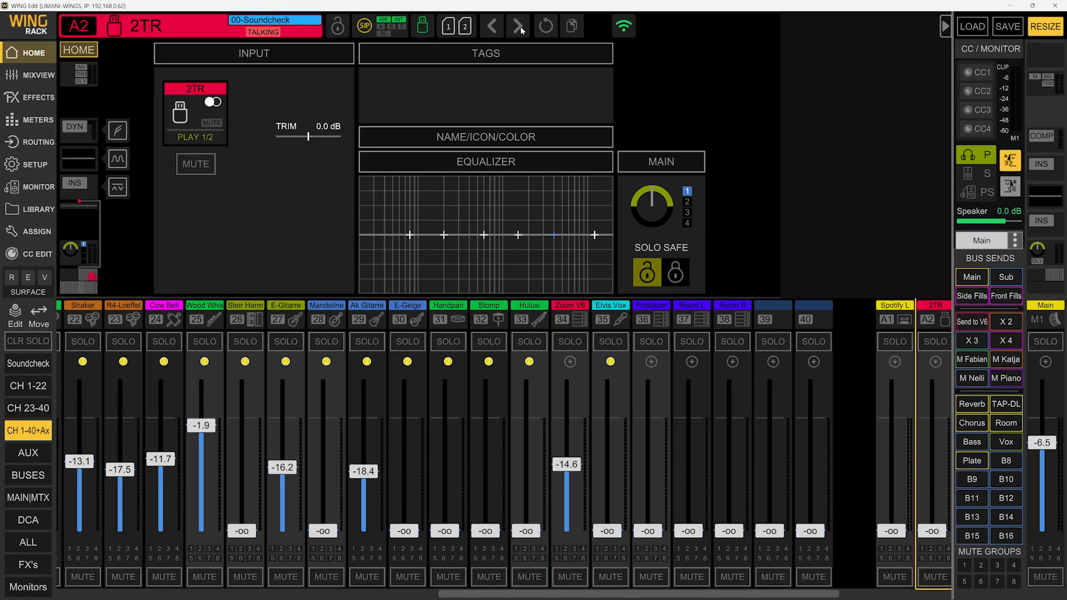
{"action": "left_click", "coordinate": [510, 31]}
{"action": "left_click", "coordinate": [510, 31]}
{"action": "left_click", "coordinate": [510, 32]}
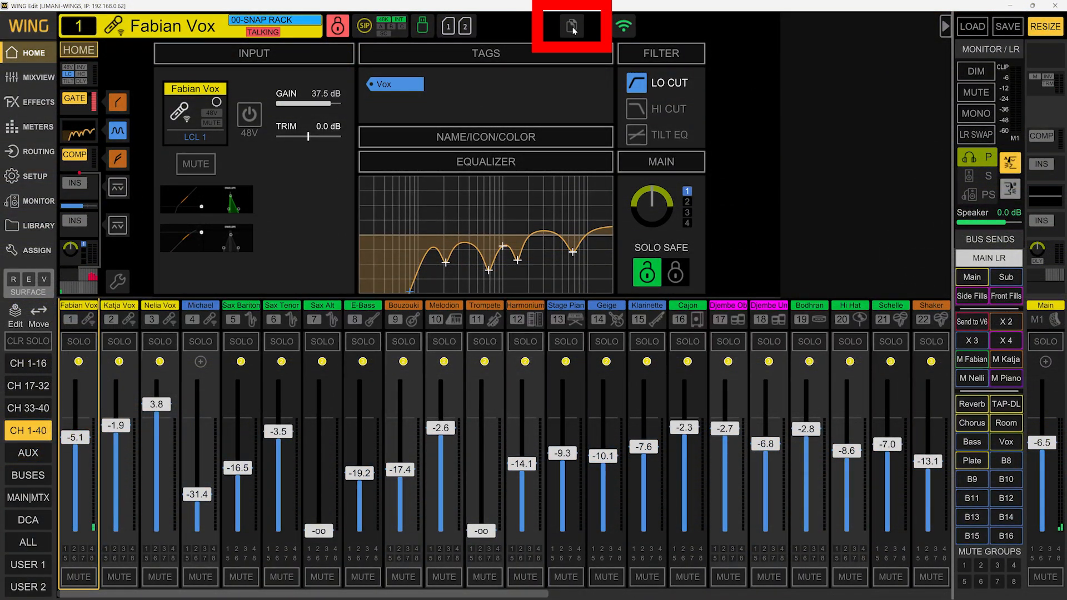
Step: Inspect the aux, bus, main and matrix destinations of the channel copy/init function in the older WING Edit version and close it
{"action": "left_click", "coordinate": [572, 28]}
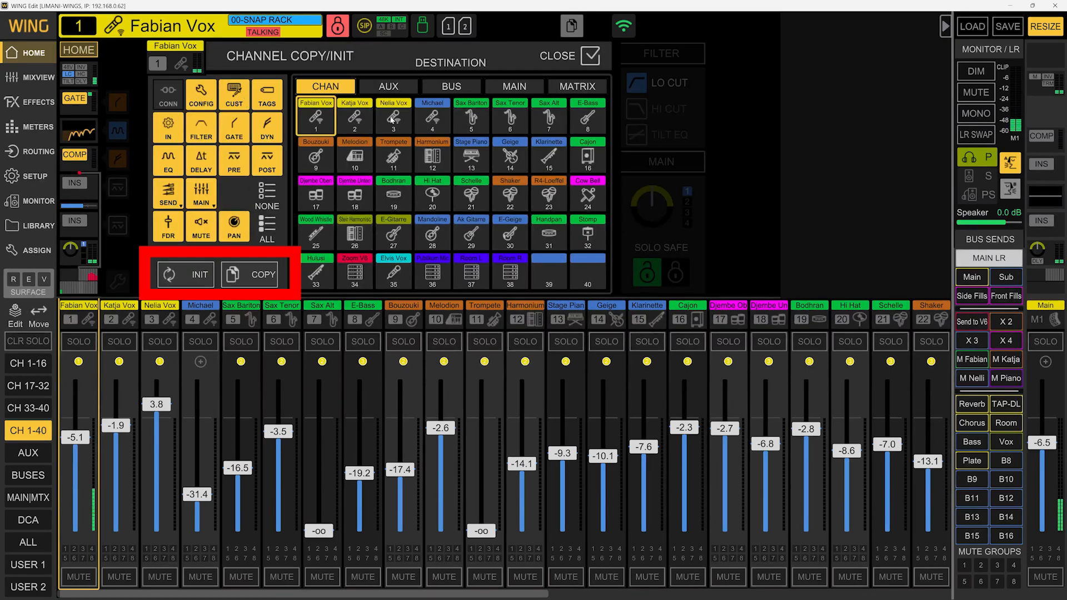
{"action": "left_click", "coordinate": [383, 86]}
{"action": "left_click", "coordinate": [453, 88]}
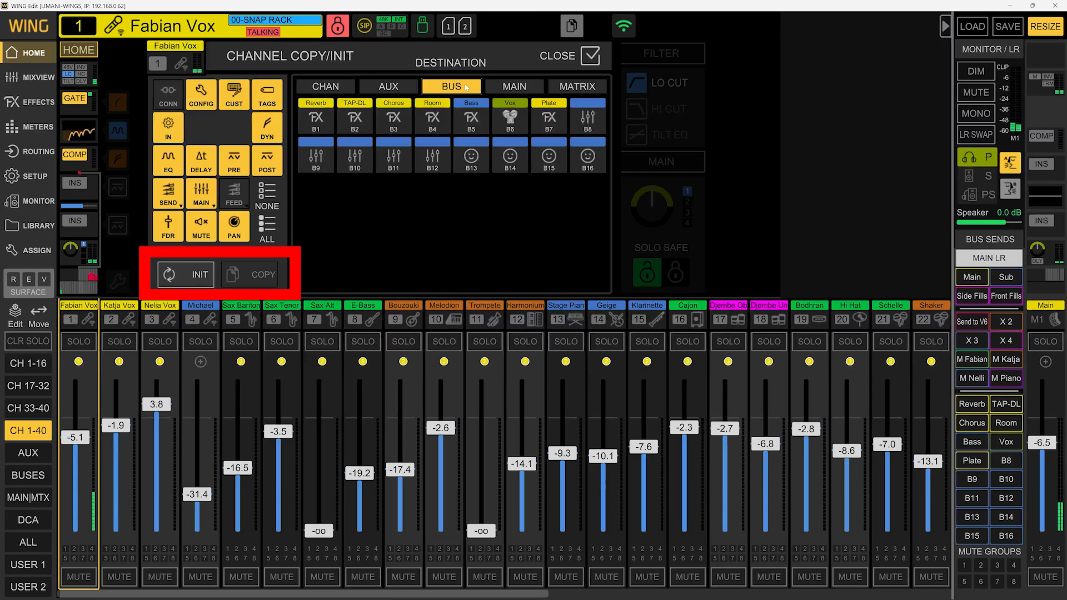
{"action": "left_click", "coordinate": [515, 89]}
{"action": "left_click", "coordinate": [569, 86]}
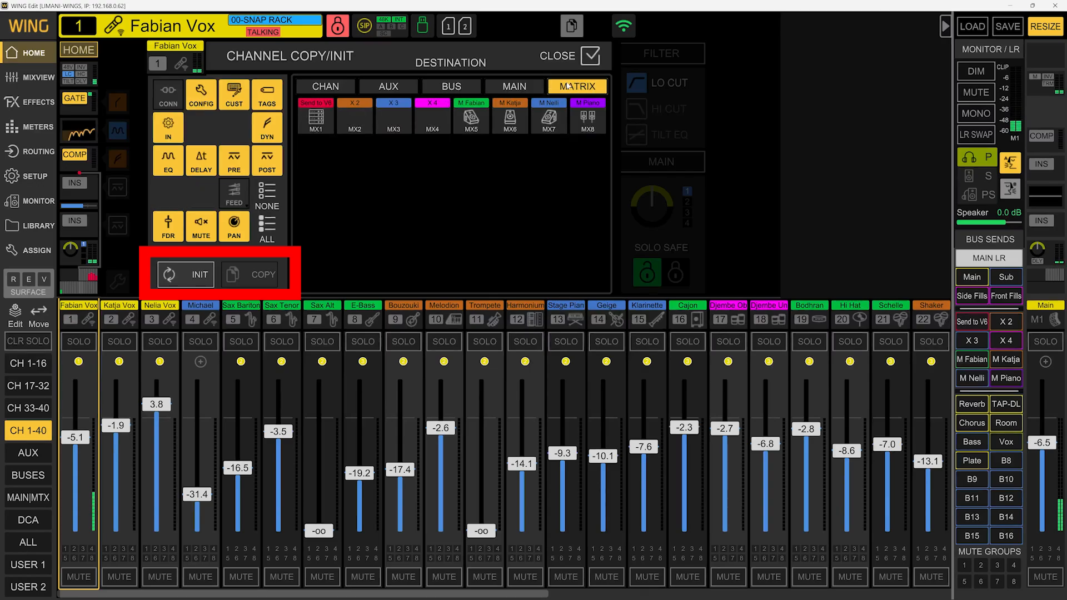
{"action": "left_click", "coordinate": [328, 89]}
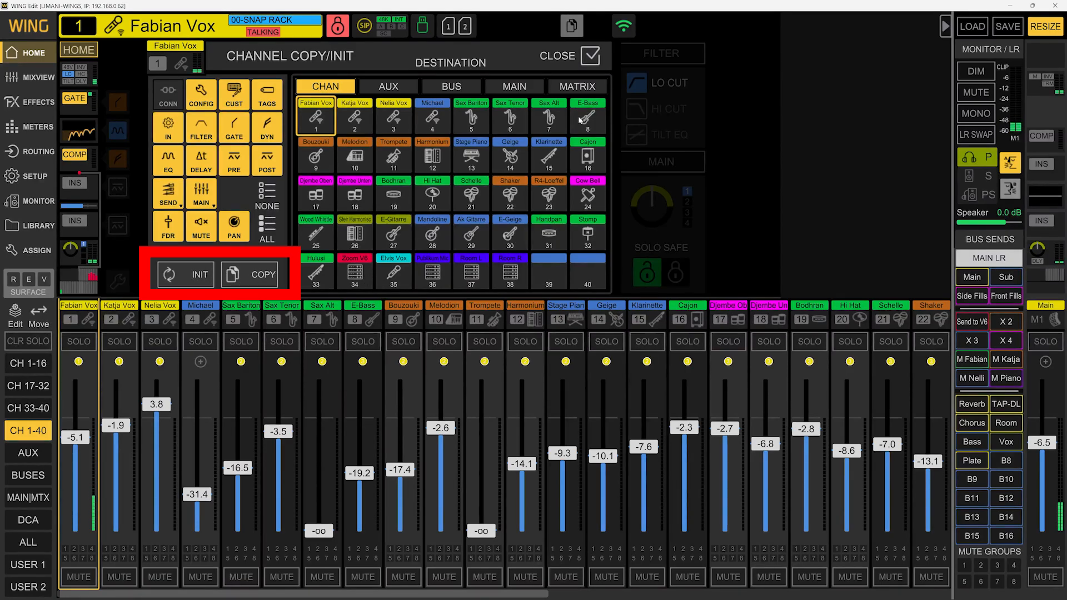
{"action": "left_click", "coordinate": [579, 58]}
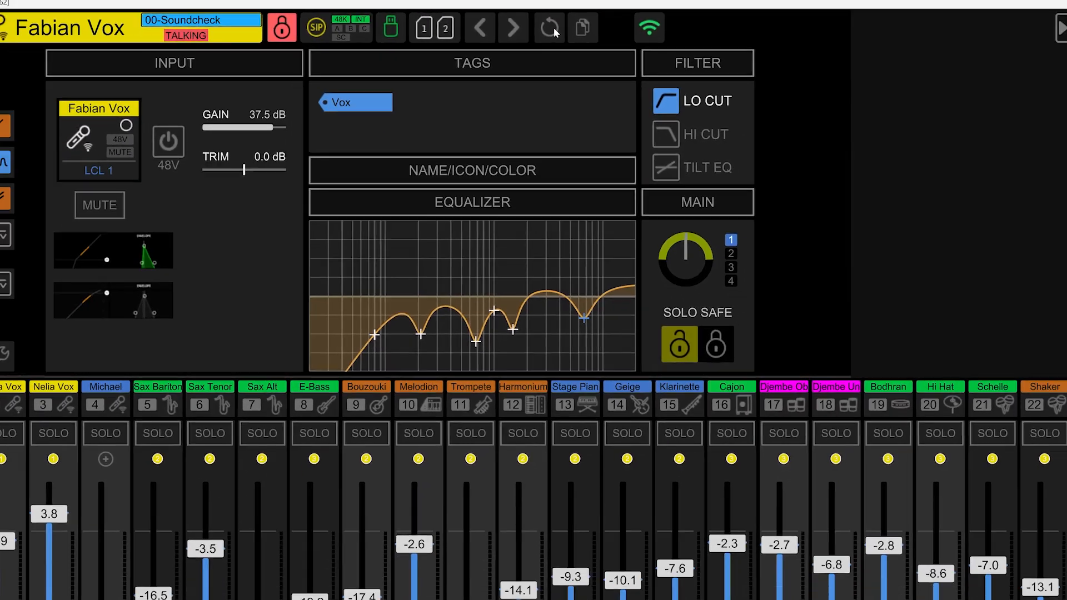
Step: Open and close the separate channel init and channel copy functions for channel 1
{"action": "left_click", "coordinate": [561, 34]}
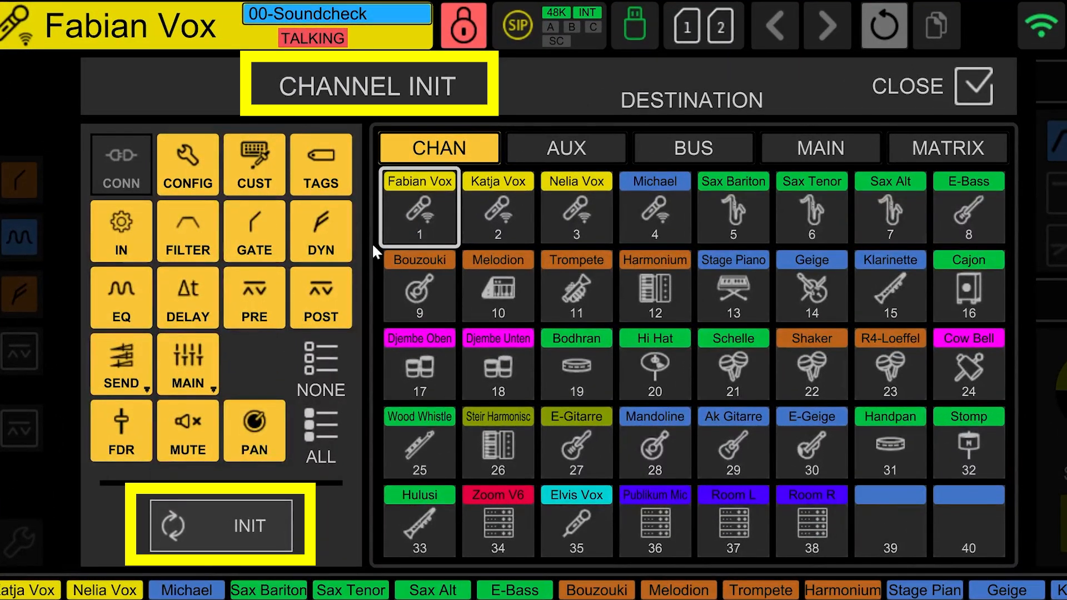
{"action": "left_click", "coordinate": [947, 83]}
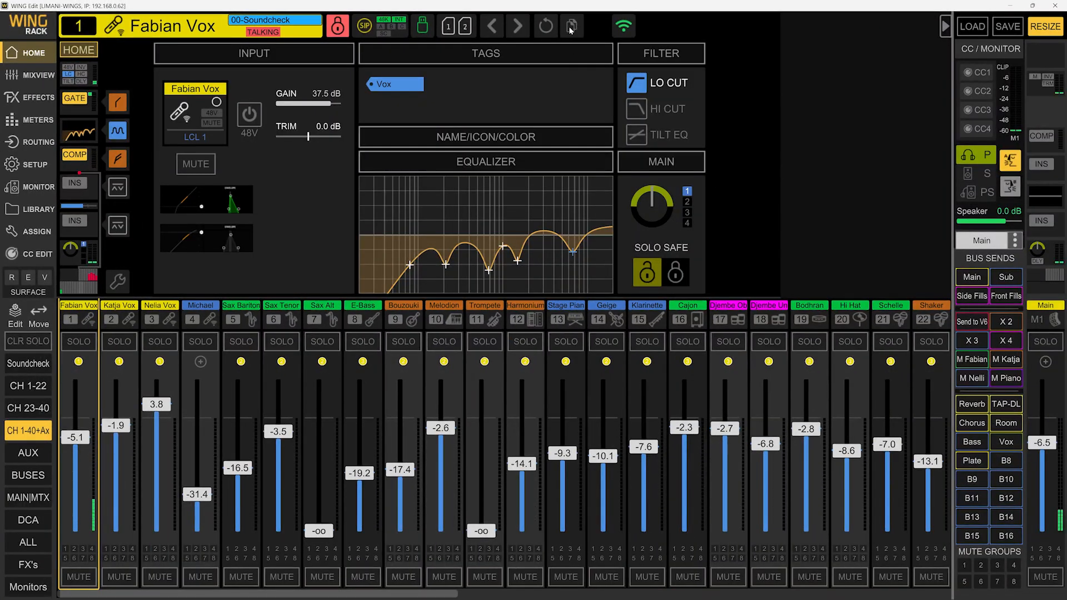
{"action": "left_click", "coordinate": [571, 27]}
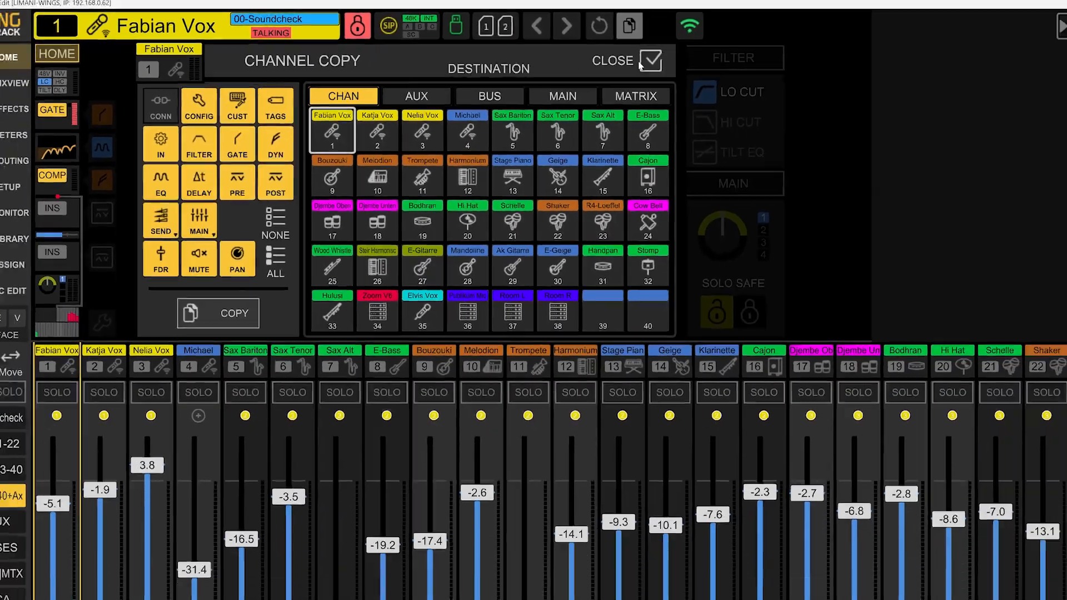
{"action": "left_click", "coordinate": [972, 86]}
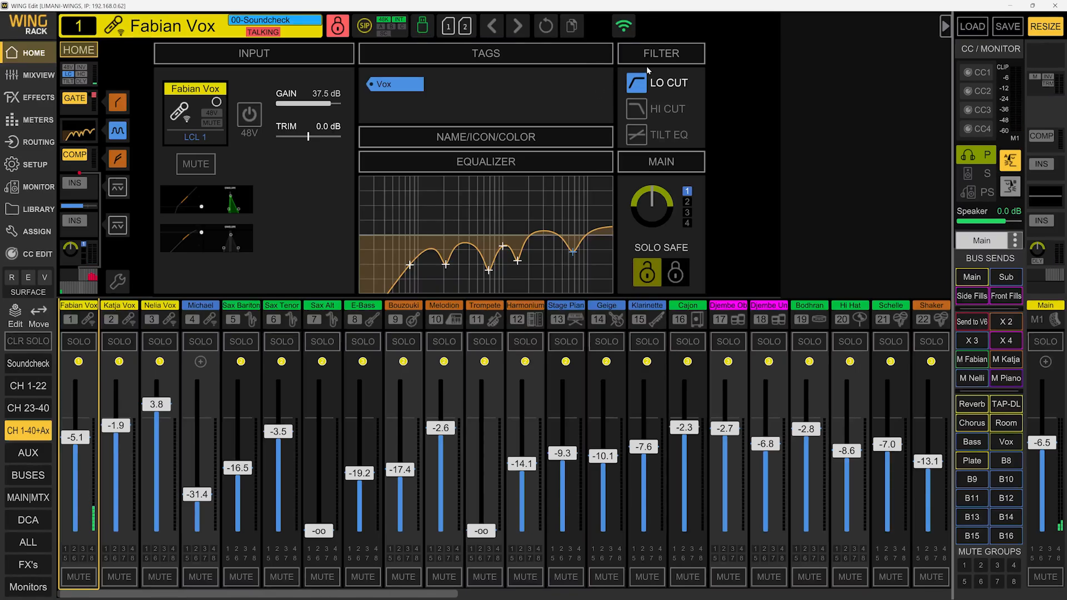
{"action": "left_click", "coordinate": [678, 53]}
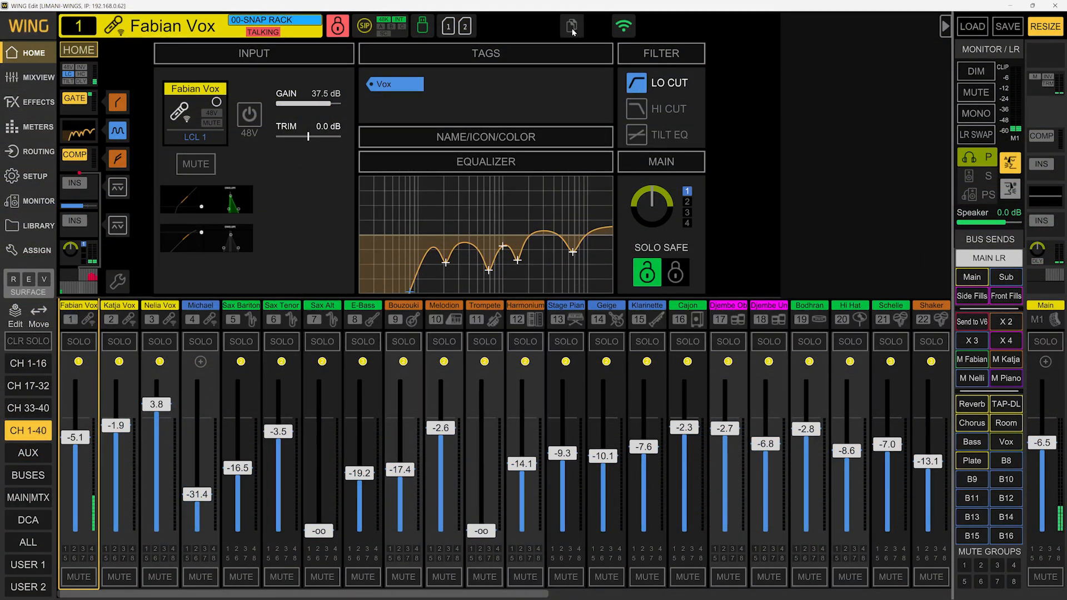
{"action": "left_click", "coordinate": [645, 56]}
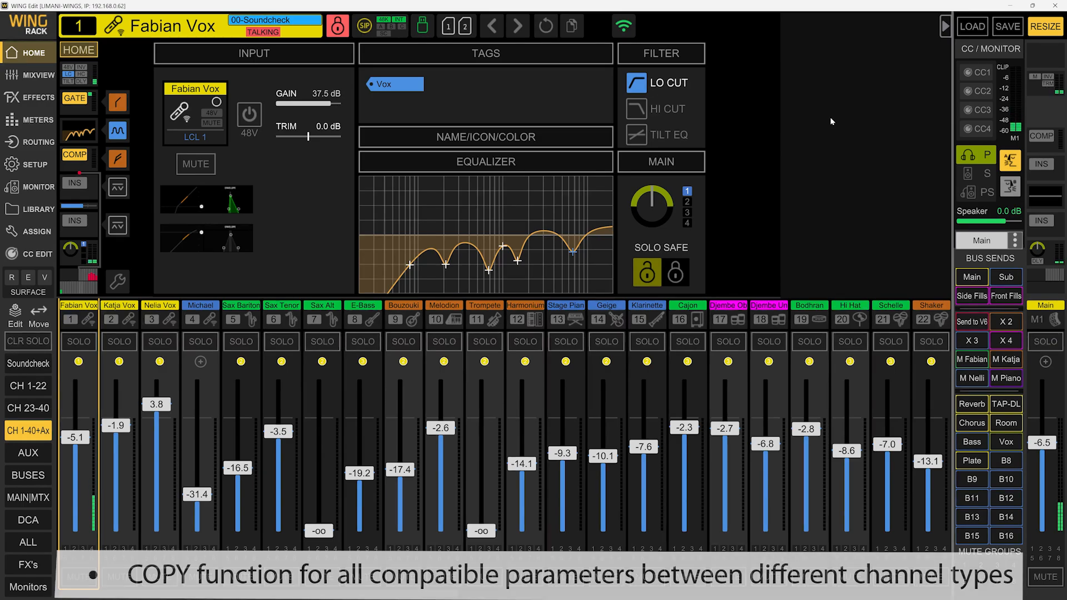
Step: Copy only the customization (CUST) of channel 1 to matrix 4 and show the MAIN|MTX layer
{"action": "left_click", "coordinate": [572, 26]}
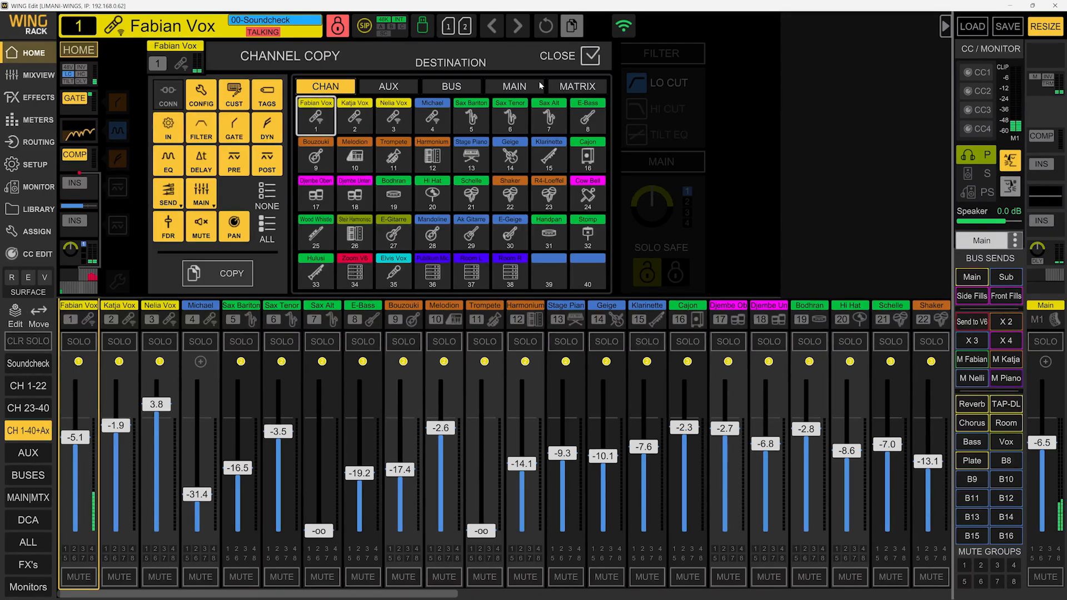
{"action": "left_click", "coordinate": [276, 209]}
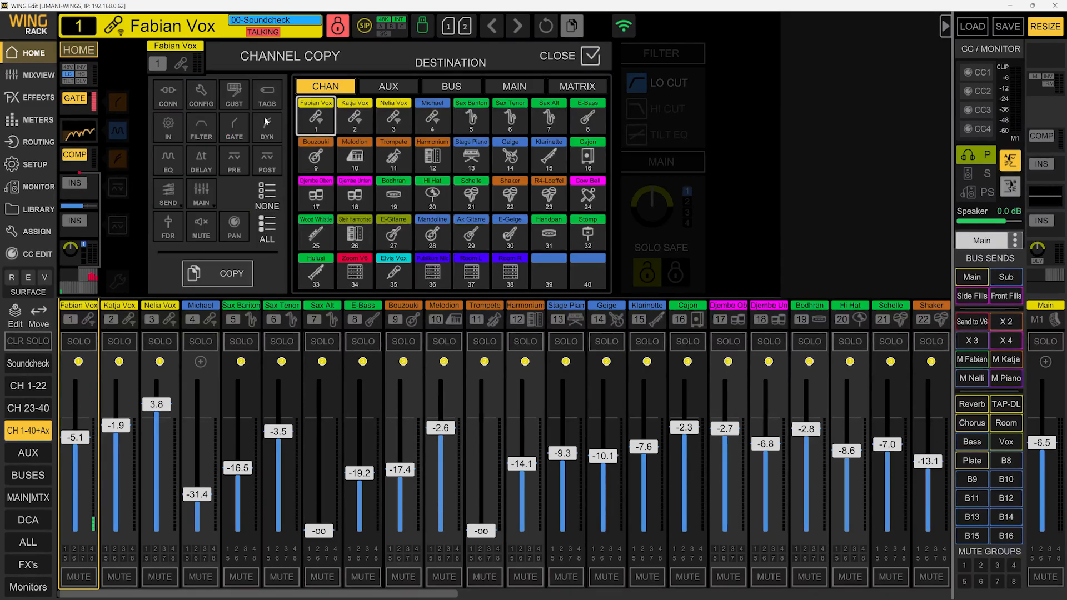
{"action": "left_click", "coordinate": [592, 87]}
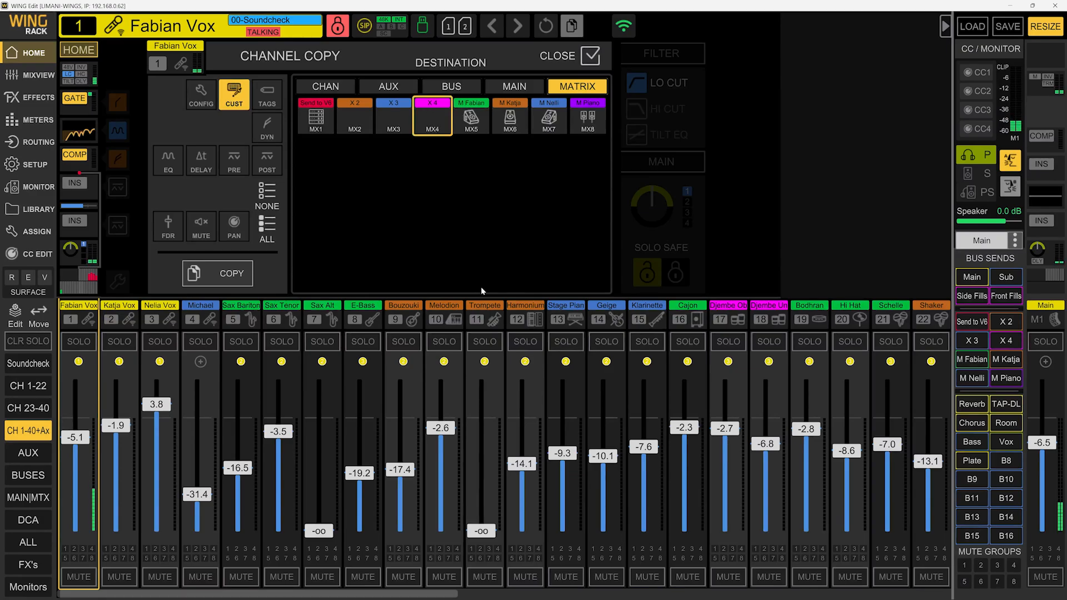
{"action": "left_click", "coordinate": [216, 273]}
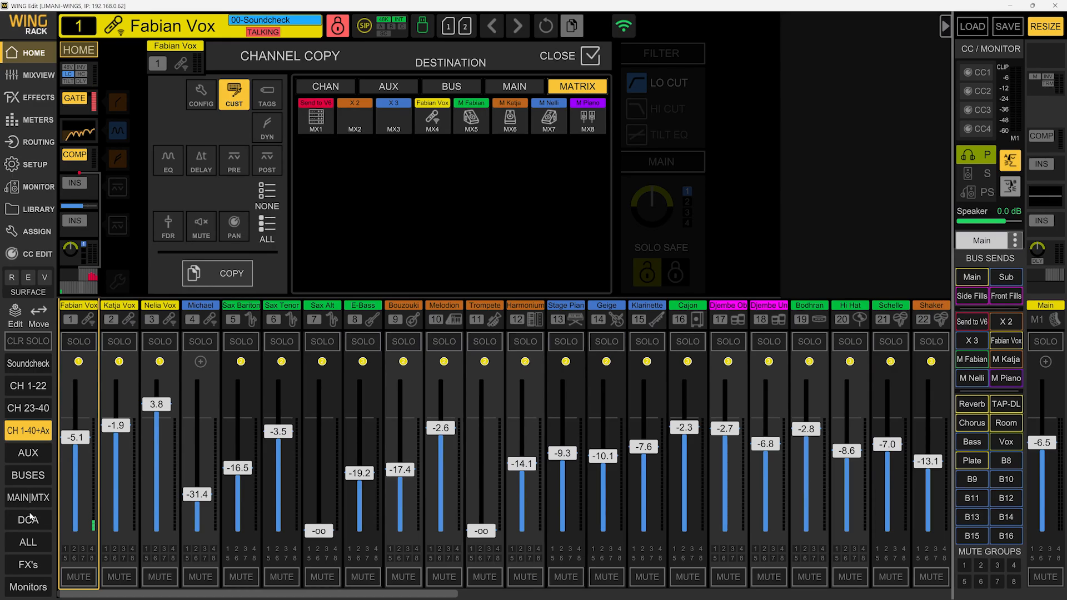
{"action": "left_click", "coordinate": [28, 497]}
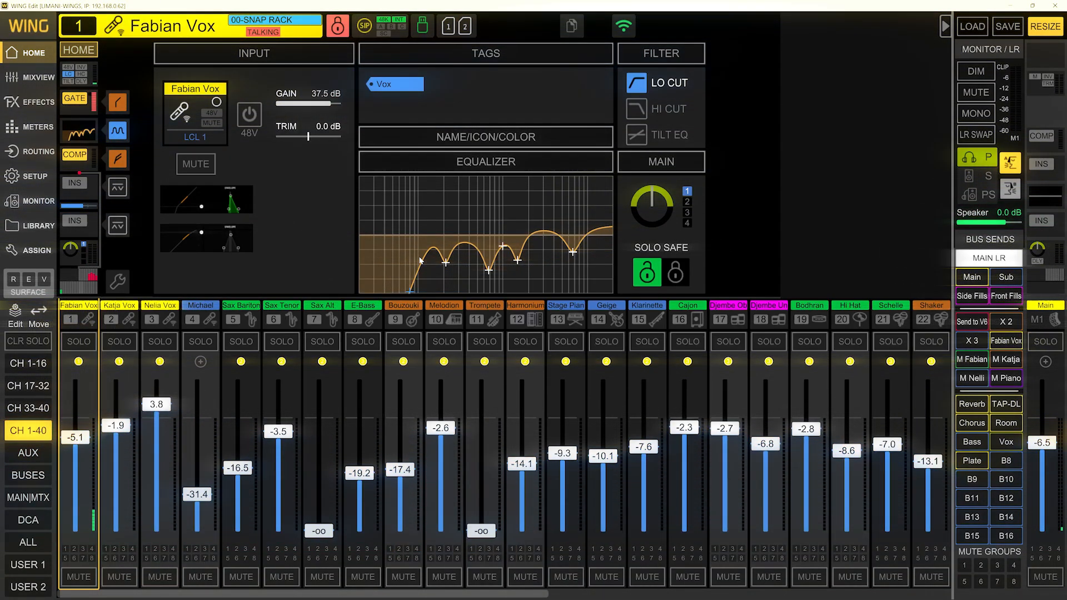
Step: In the older version, limit the channel copy to CUST and check whether bus and matrix destinations allow copying
{"action": "left_click", "coordinate": [570, 26]}
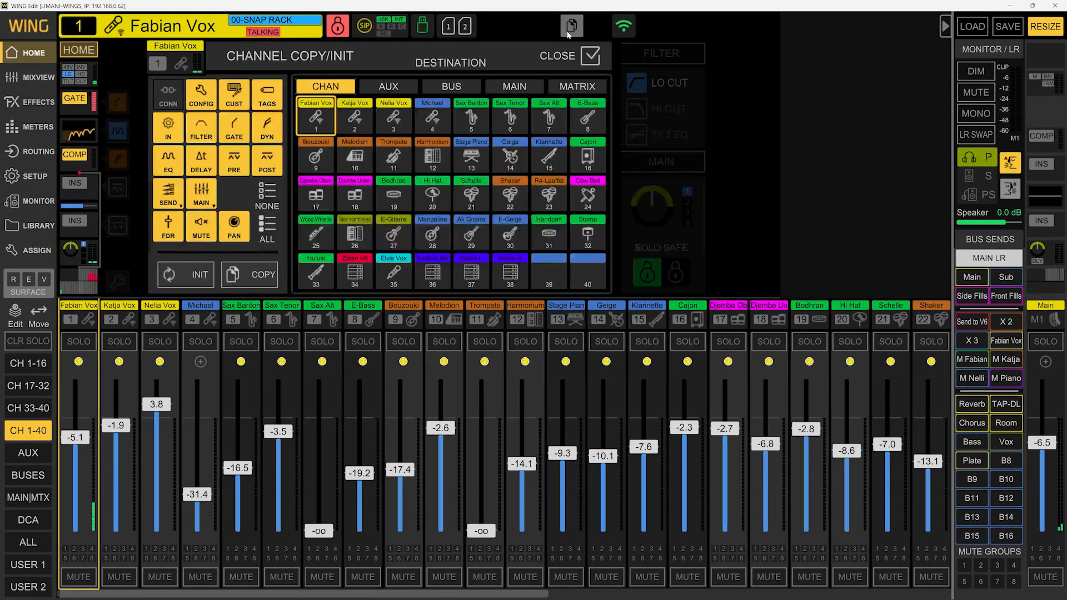
{"action": "left_click", "coordinate": [269, 196]}
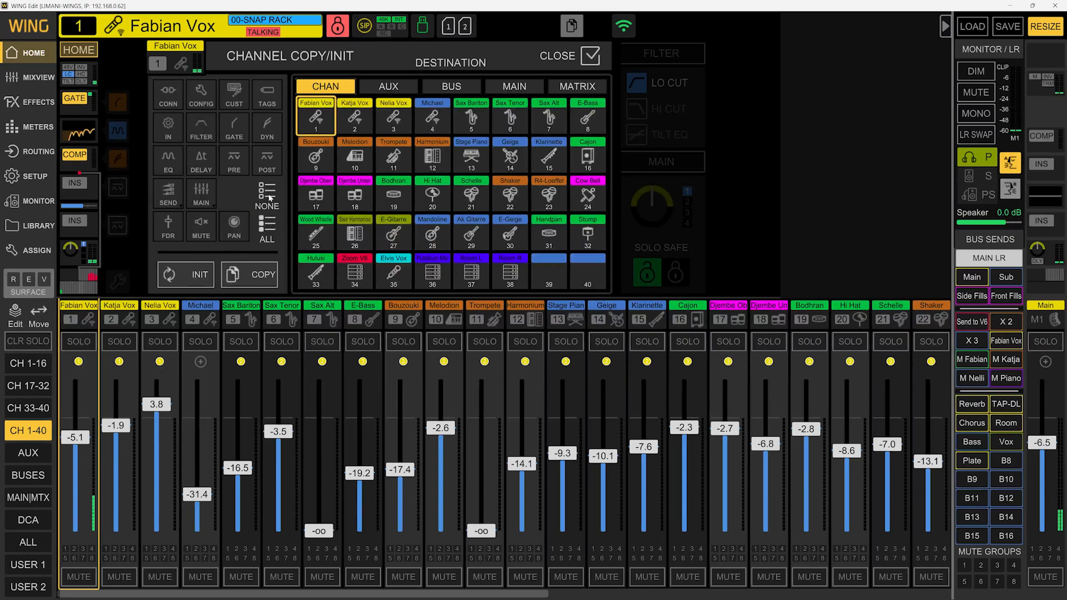
{"action": "left_click", "coordinate": [237, 95]}
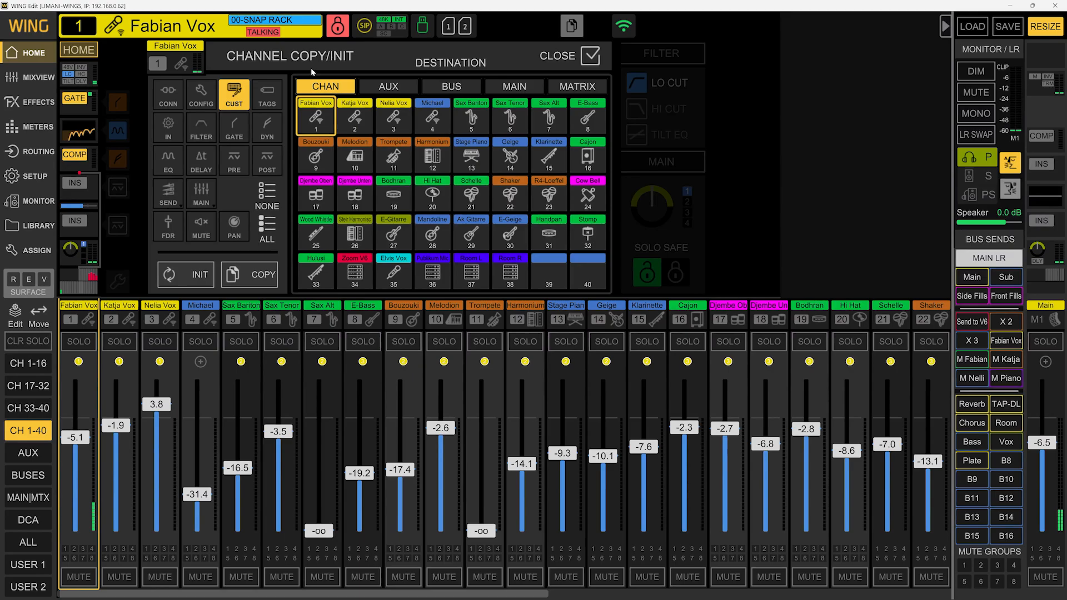
{"action": "left_click", "coordinate": [456, 86]}
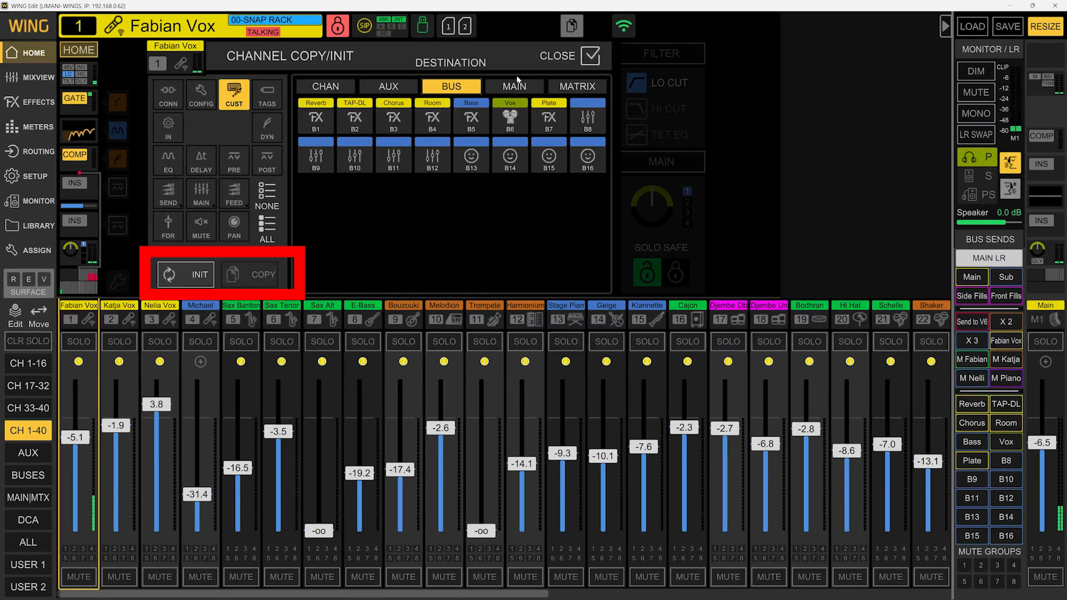
{"action": "left_click", "coordinate": [579, 86]}
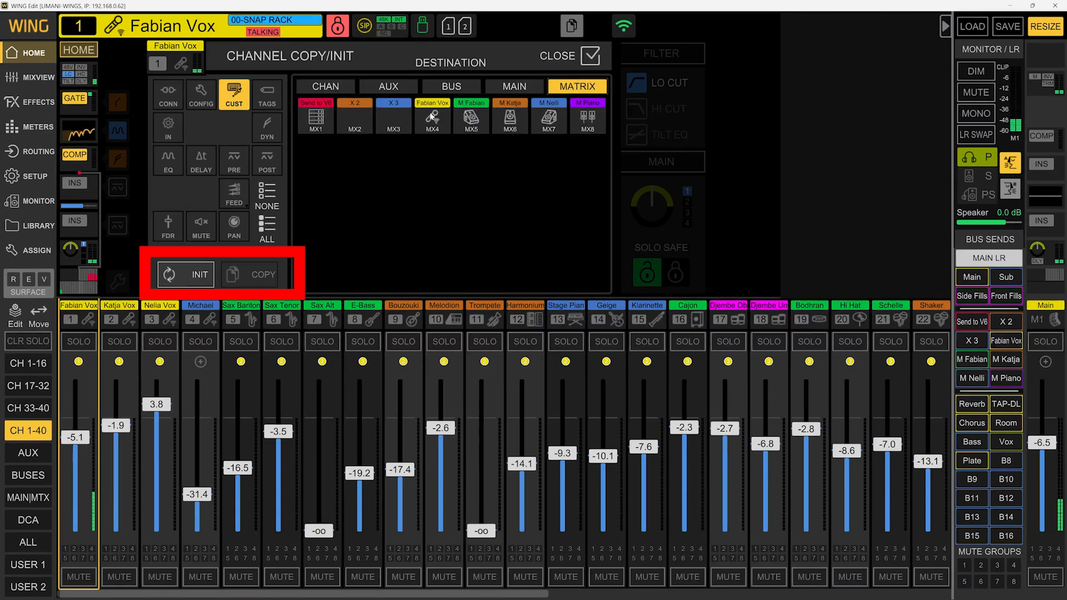
{"action": "left_click", "coordinate": [399, 120]}
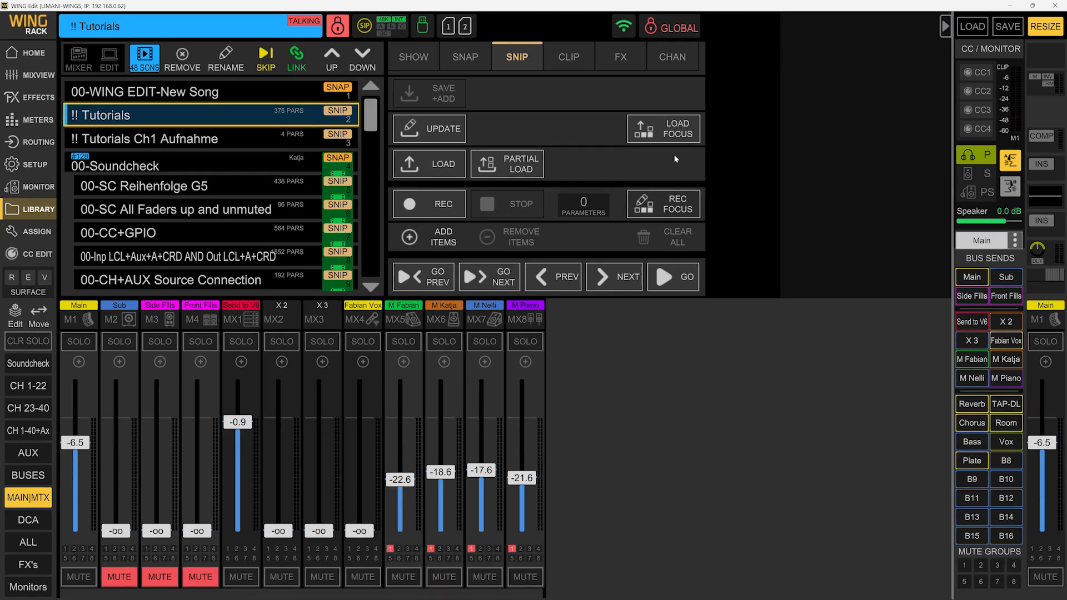
Step: Clear all items from the snippet record focus and try to start a snippet recording
{"action": "left_click", "coordinate": [675, 208]}
{"action": "left_click", "coordinate": [914, 45]}
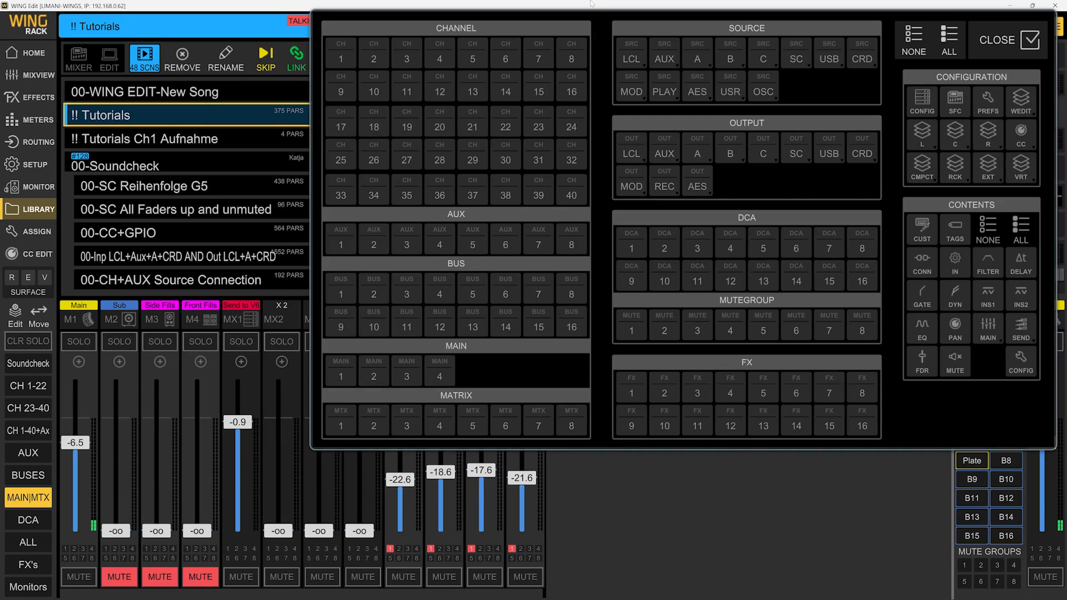
{"action": "left_click", "coordinate": [1000, 42]}
{"action": "left_click", "coordinate": [431, 223]}
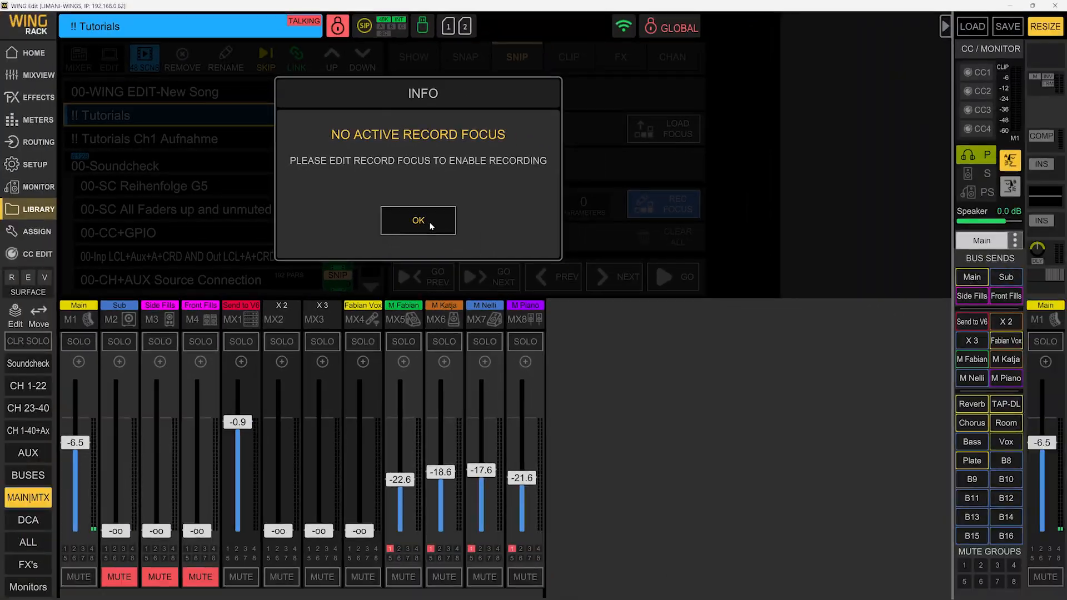
{"action": "left_click", "coordinate": [431, 225]}
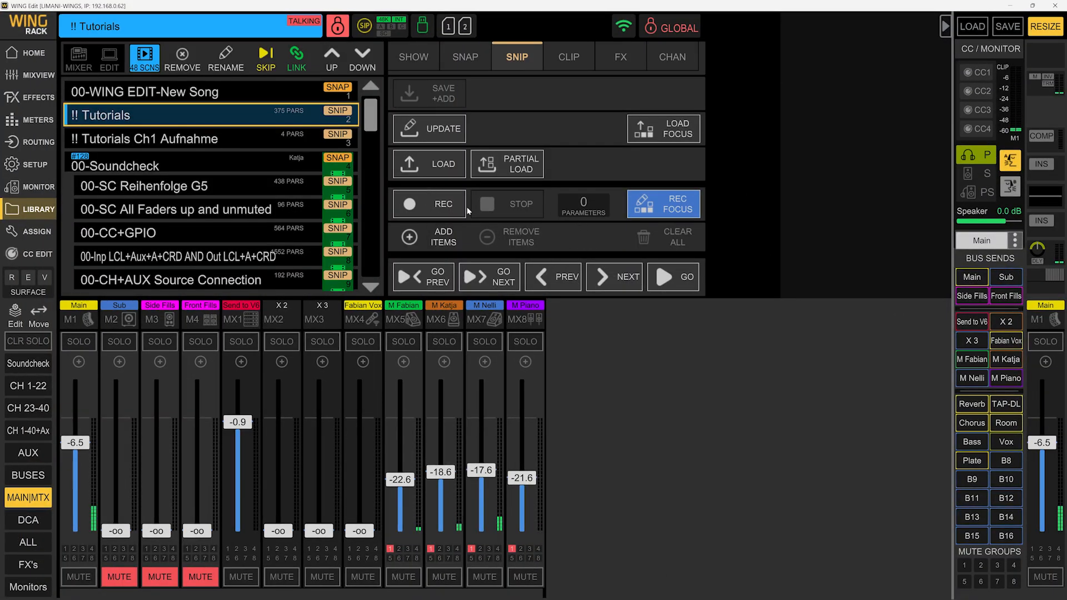
Step: Clear all items from the snippet record focus in the older WING Edit version and close the selection
{"action": "left_click", "coordinate": [674, 210]}
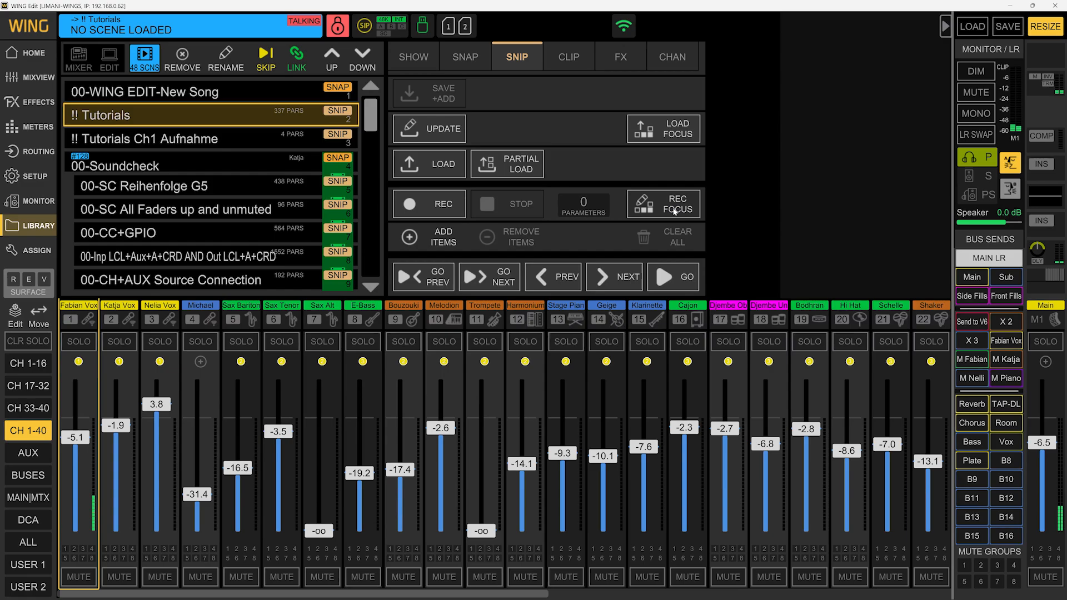
{"action": "left_click", "coordinate": [673, 200]}
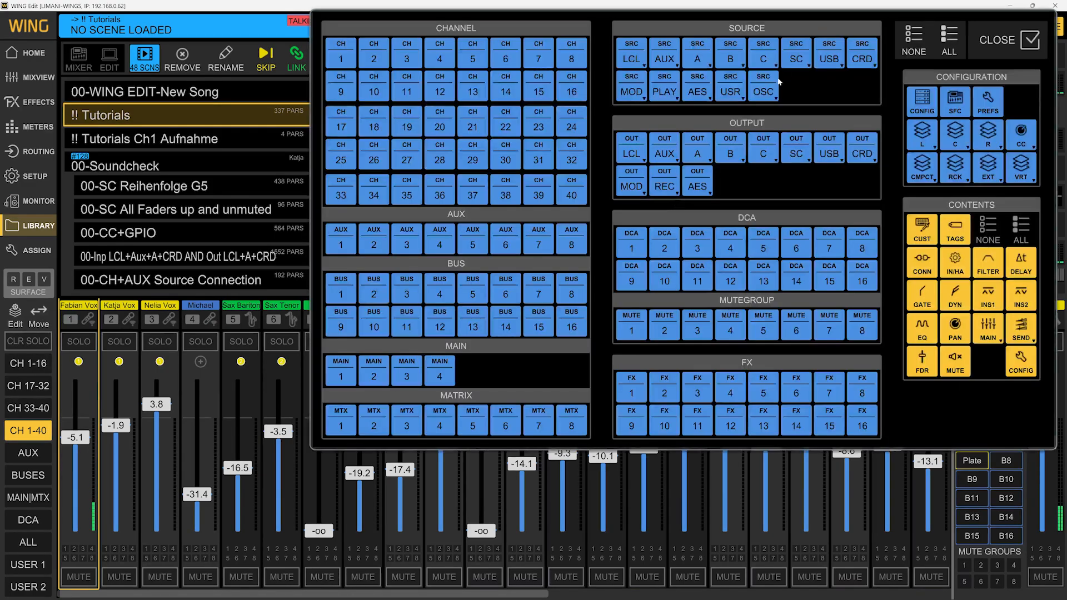
{"action": "left_click", "coordinate": [913, 45]}
{"action": "left_click", "coordinate": [1016, 37]}
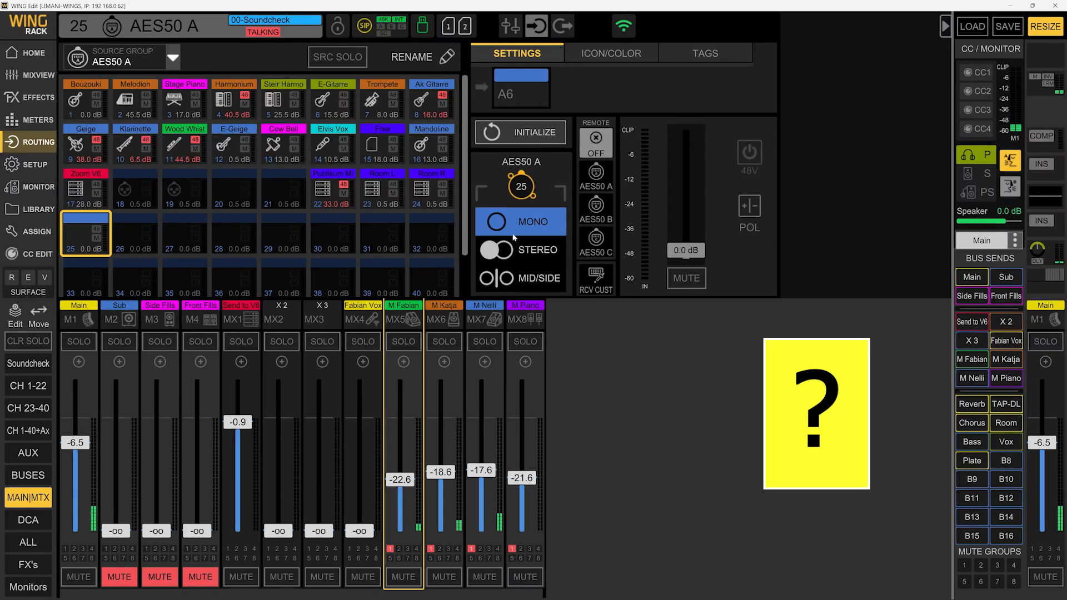
Step: Set AES50 A source 25 to mid/side, assign it to channel A6's main input, clear that assignment and assign it again
{"action": "left_click", "coordinate": [532, 275]}
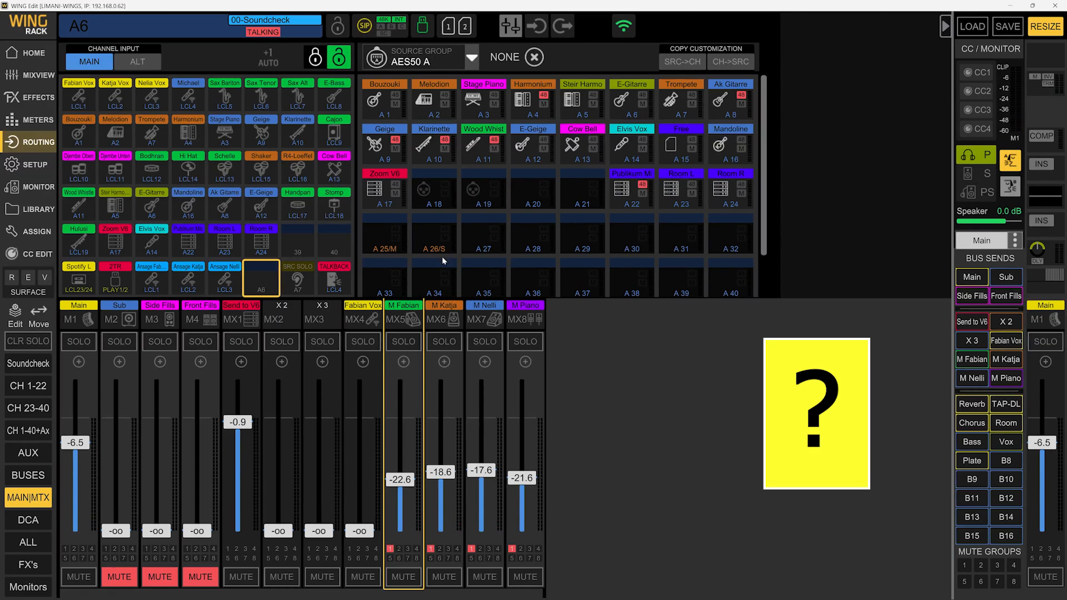
{"action": "left_click", "coordinate": [385, 233]}
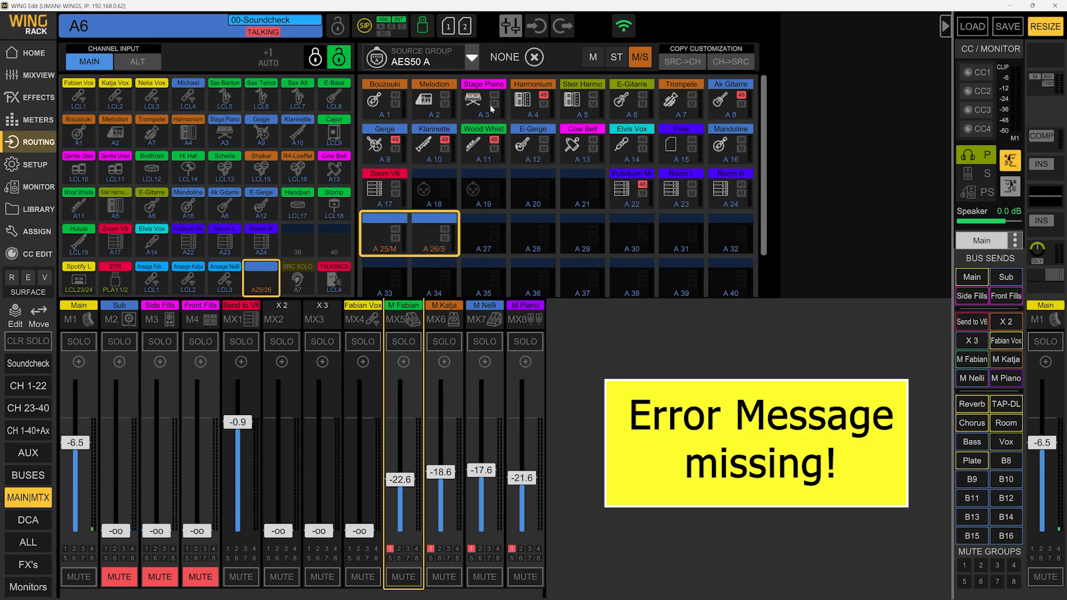
{"action": "left_click", "coordinate": [505, 56]}
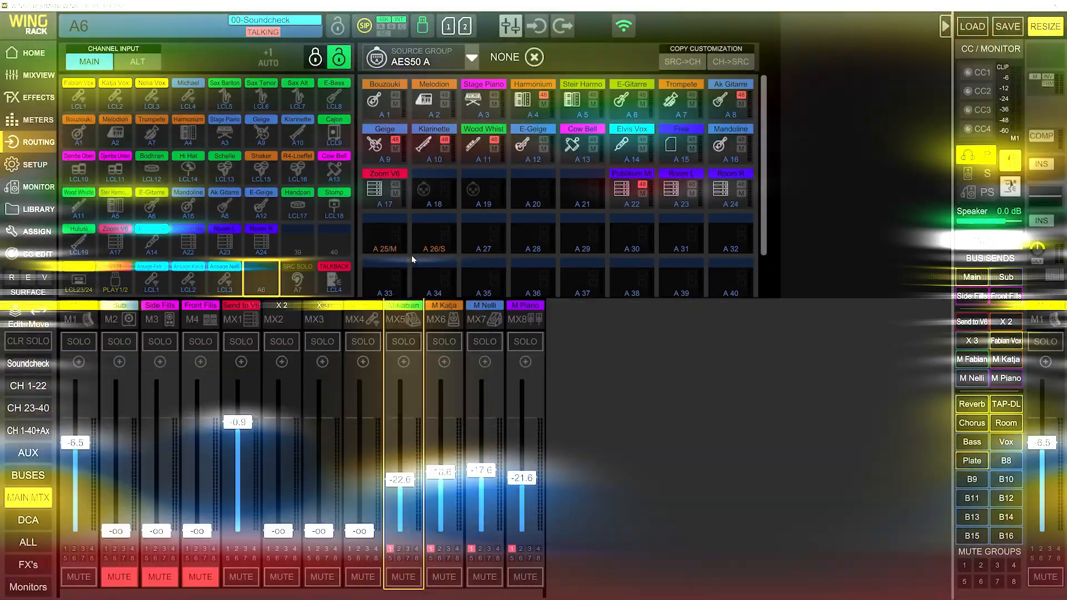
{"action": "left_click", "coordinate": [393, 229]}
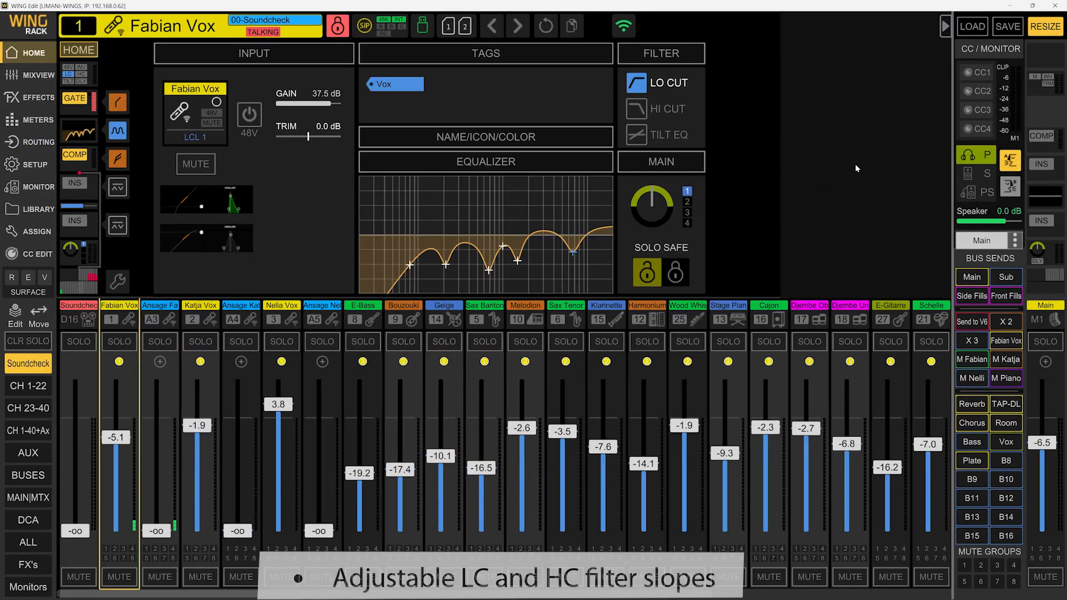
Step: Examine the low-cut and high-cut slope options in channel 1's filter setup, switching the high cut on and off
{"action": "left_click", "coordinate": [675, 55]}
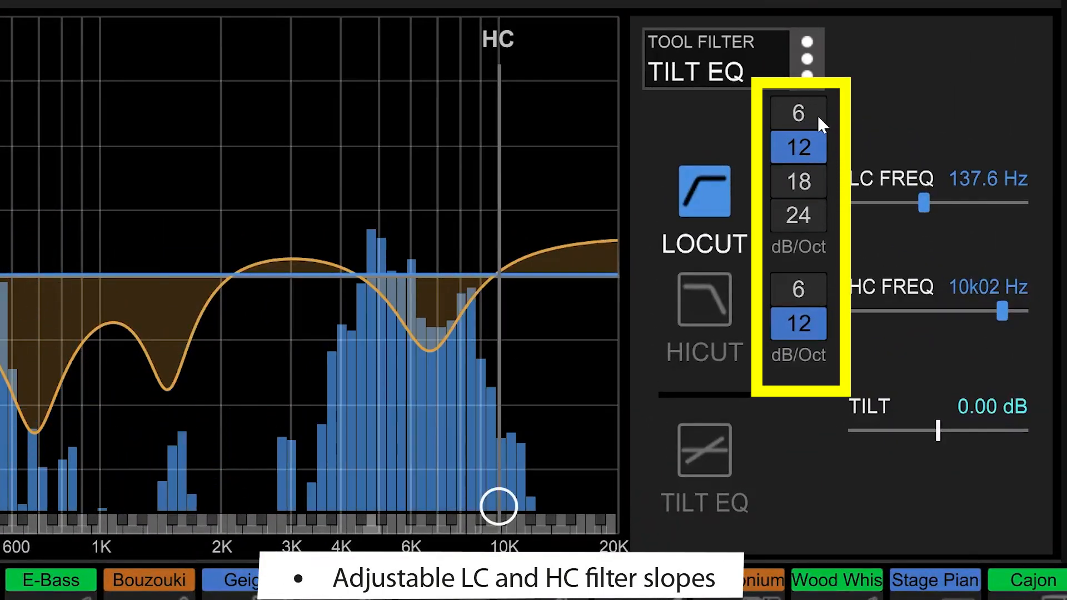
{"action": "left_click", "coordinate": [722, 296]}
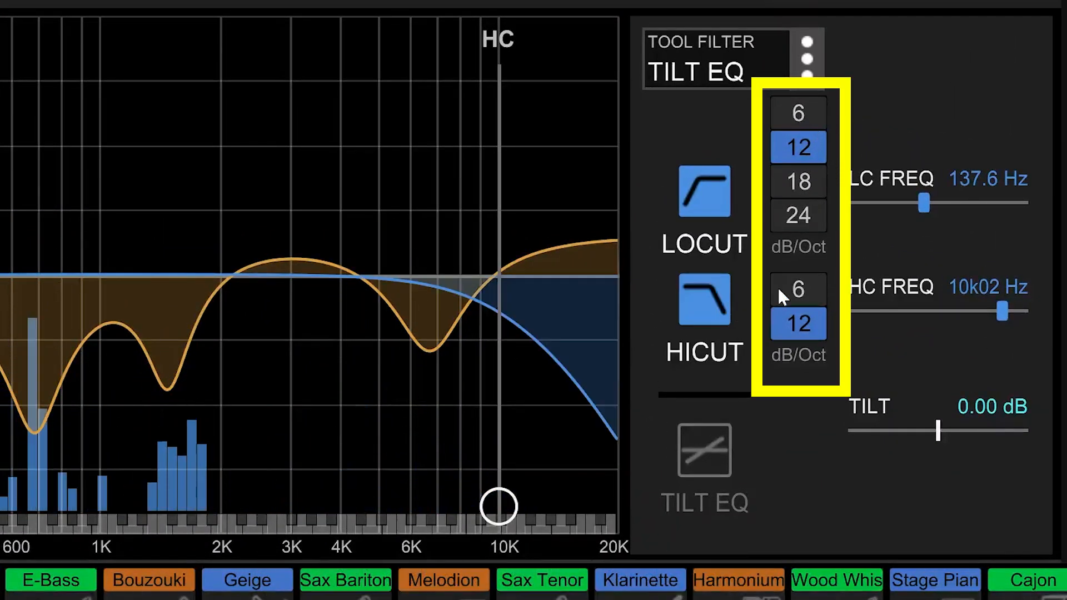
{"action": "left_click", "coordinate": [718, 299]}
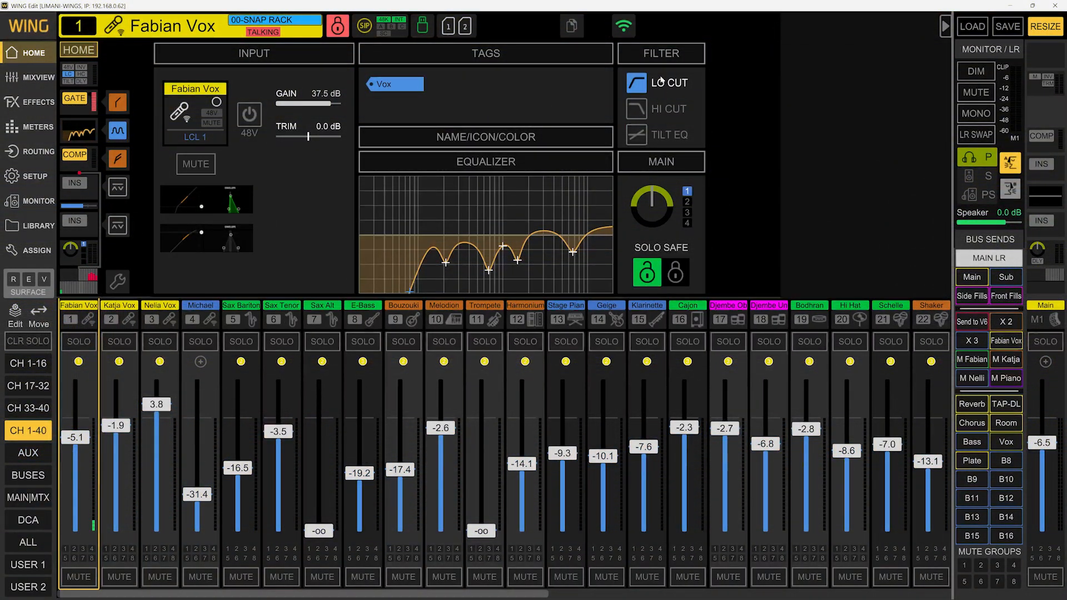
Step: In the older version, check channel 1's filter setup for slope options, switching the high cut on and off
{"action": "left_click", "coordinate": [661, 71]}
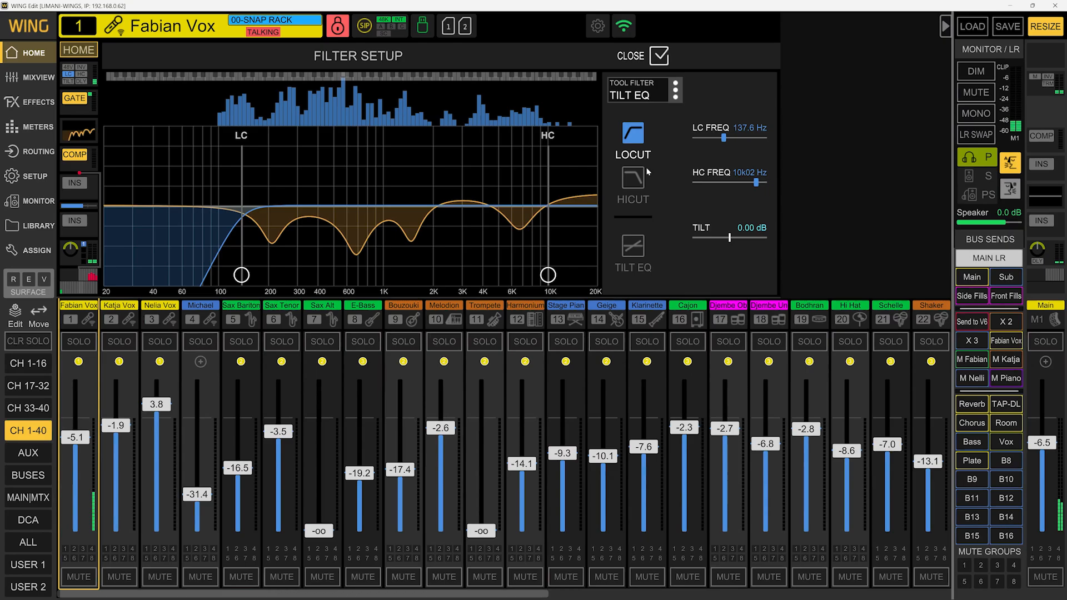
{"action": "left_click", "coordinate": [635, 179]}
{"action": "left_click", "coordinate": [635, 180]}
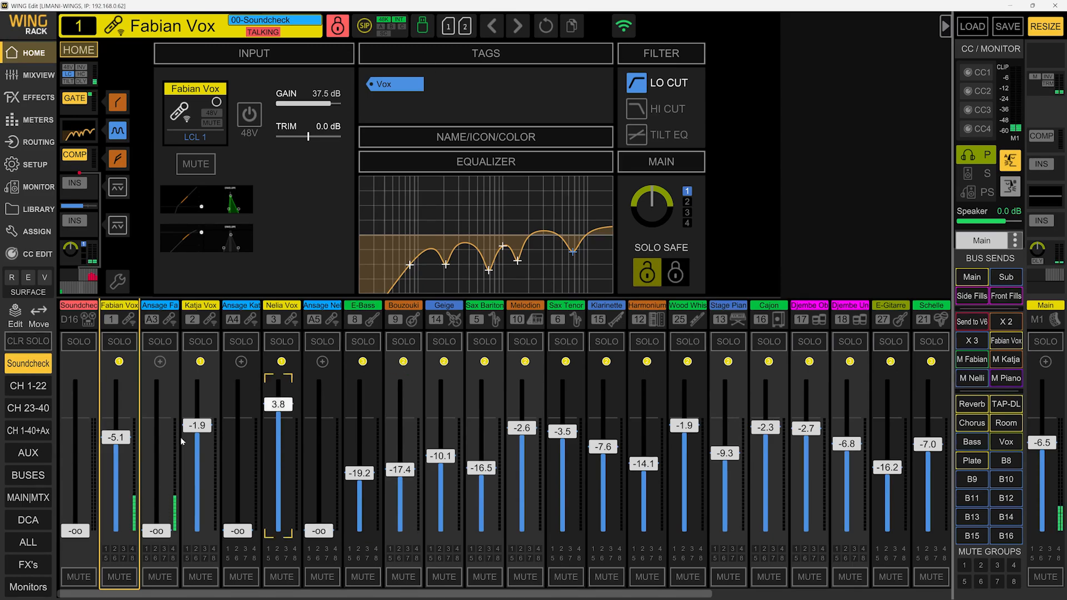
Step: Show the BUSES layer, select bus 1 (Reverb), and examine the options in its feed configuration
{"action": "left_click", "coordinate": [27, 475]}
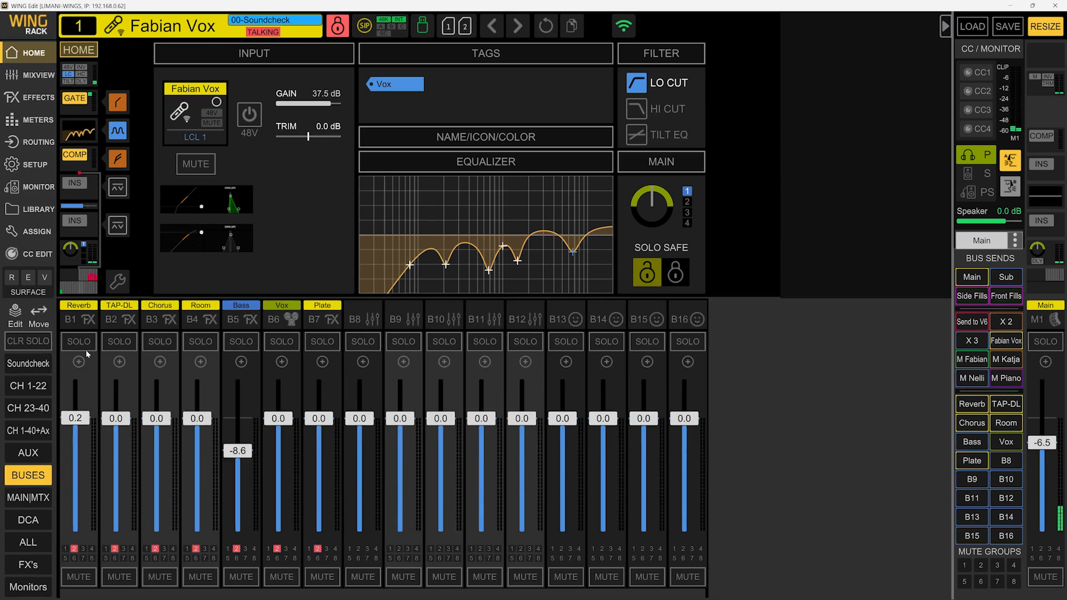
{"action": "left_click", "coordinate": [89, 312]}
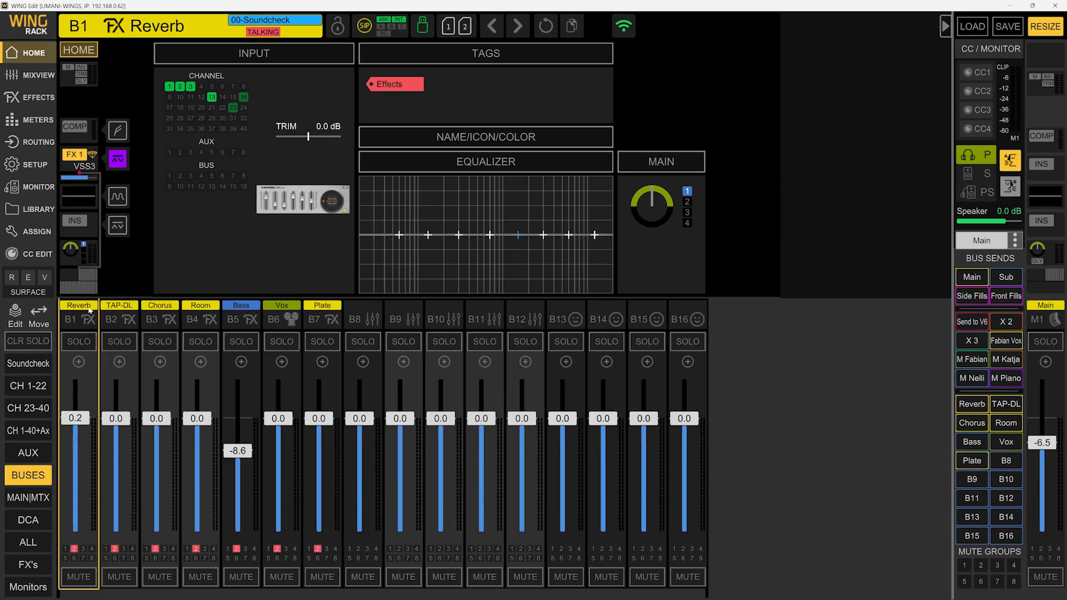
{"action": "left_click", "coordinate": [208, 117]}
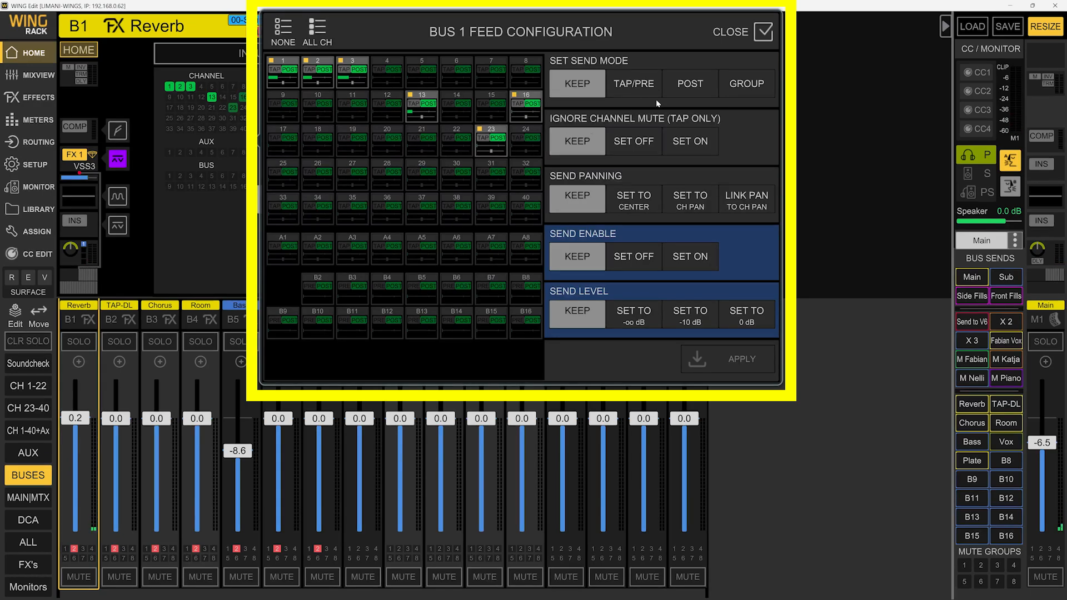
{"action": "left_click", "coordinate": [734, 34]}
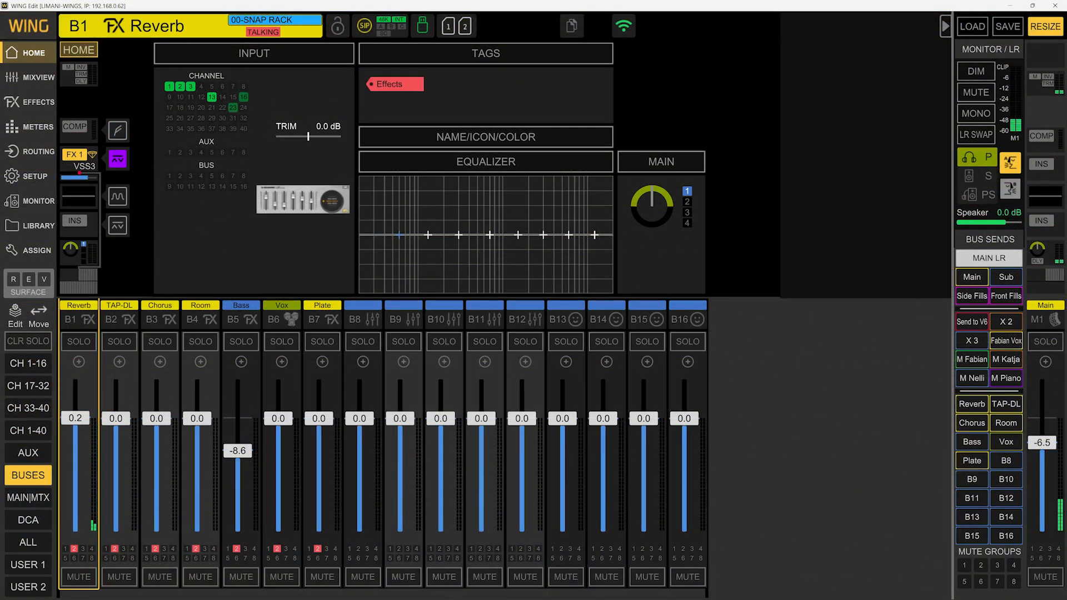
Step: In the older version, enable channels 25 and 26 in bus 1's source selection and close it
{"action": "left_click", "coordinate": [214, 117]}
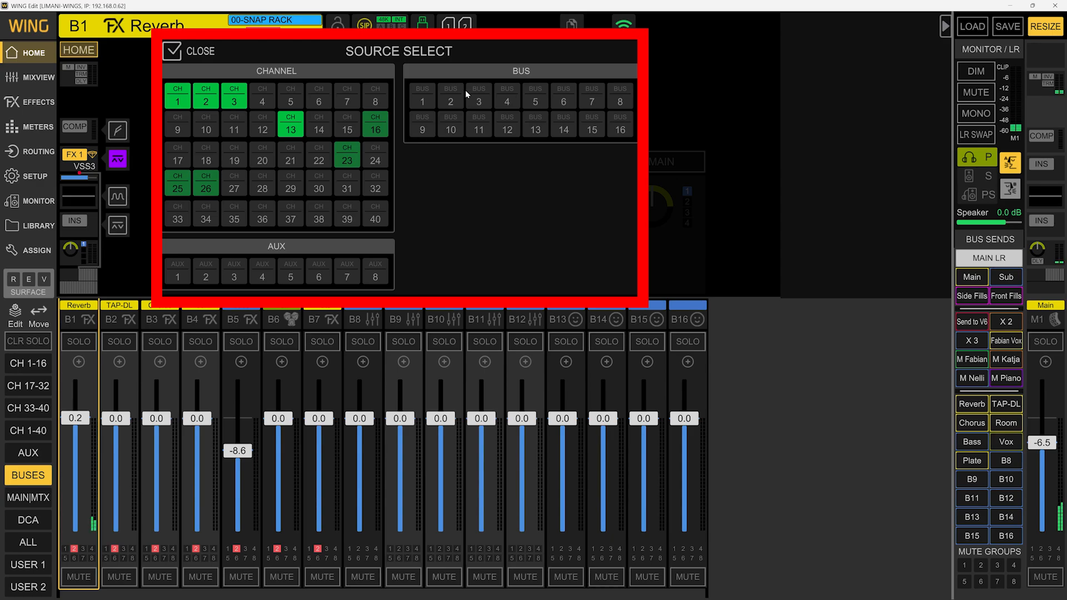
{"action": "left_click", "coordinate": [177, 53]}
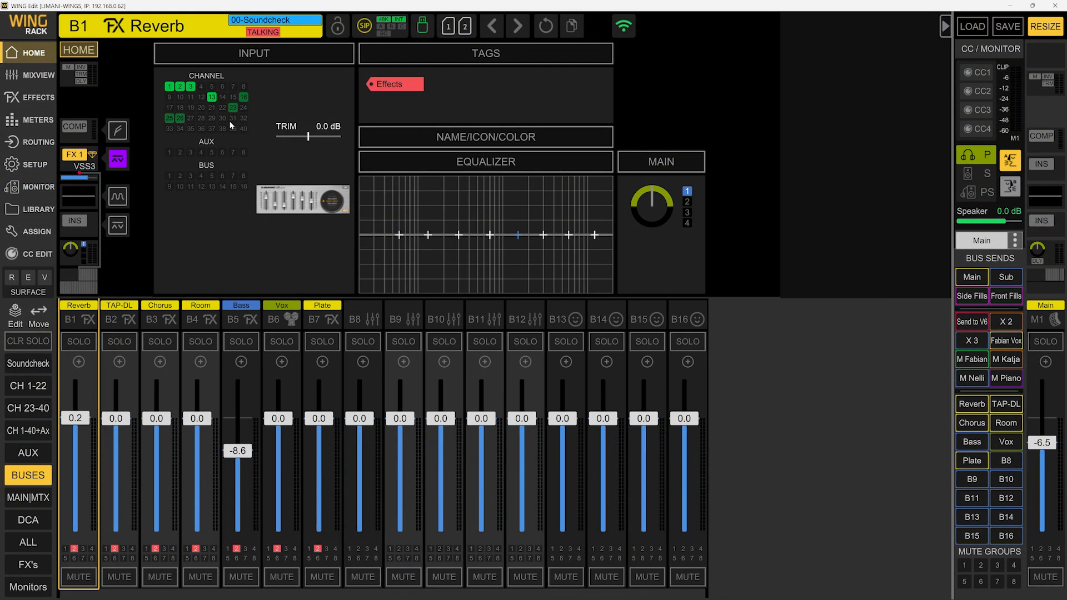
Step: Enable the sends from channels 35, 37 and 39 to bus 1, and check them in the older version's source selection
{"action": "left_click", "coordinate": [231, 125]}
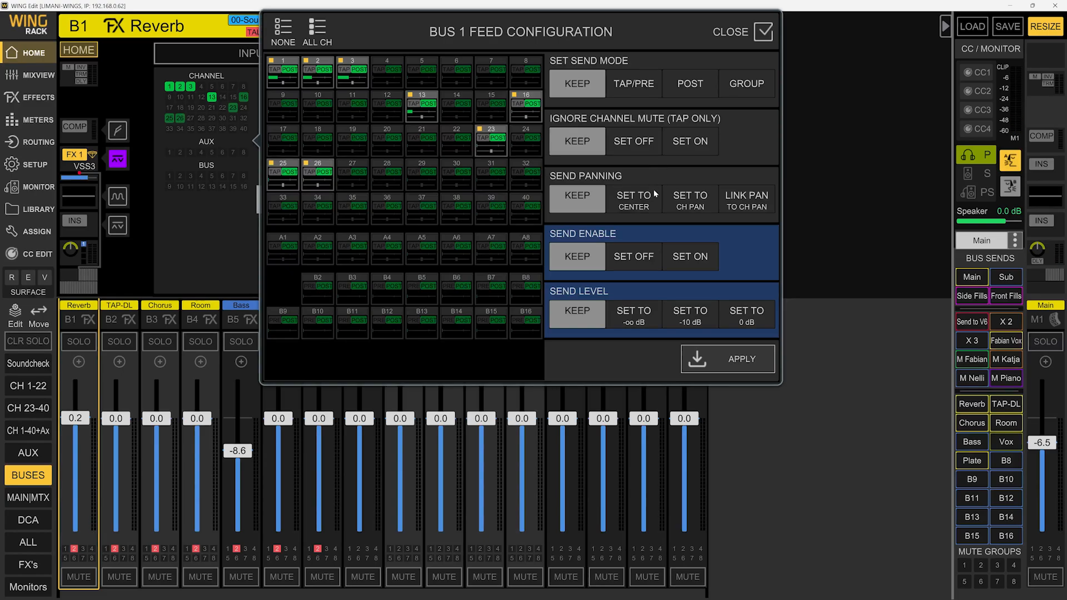
{"action": "left_click", "coordinate": [689, 261]}
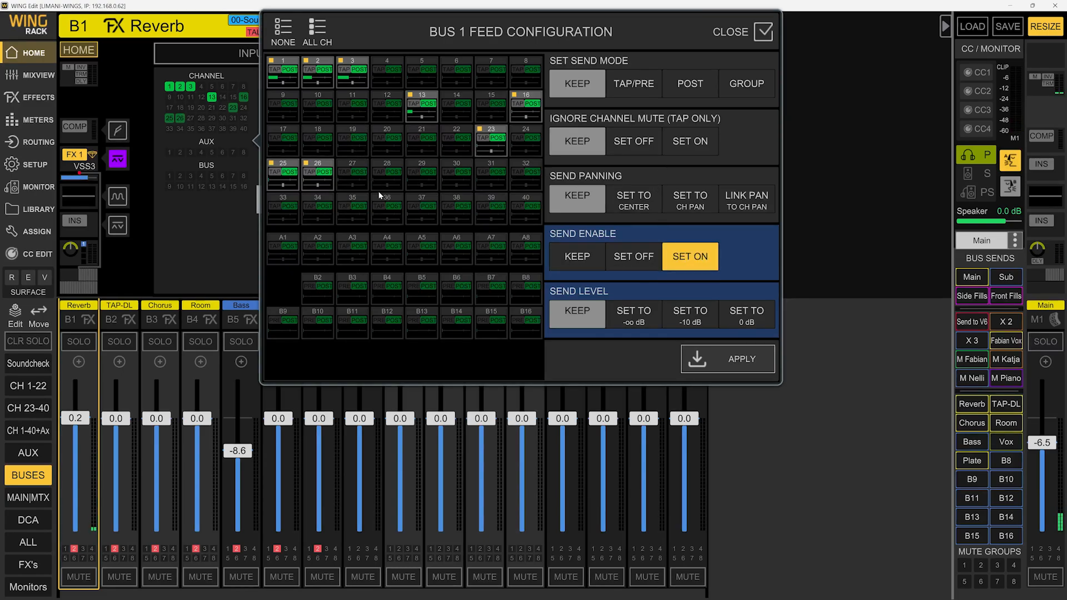
{"action": "left_click", "coordinate": [345, 208]}
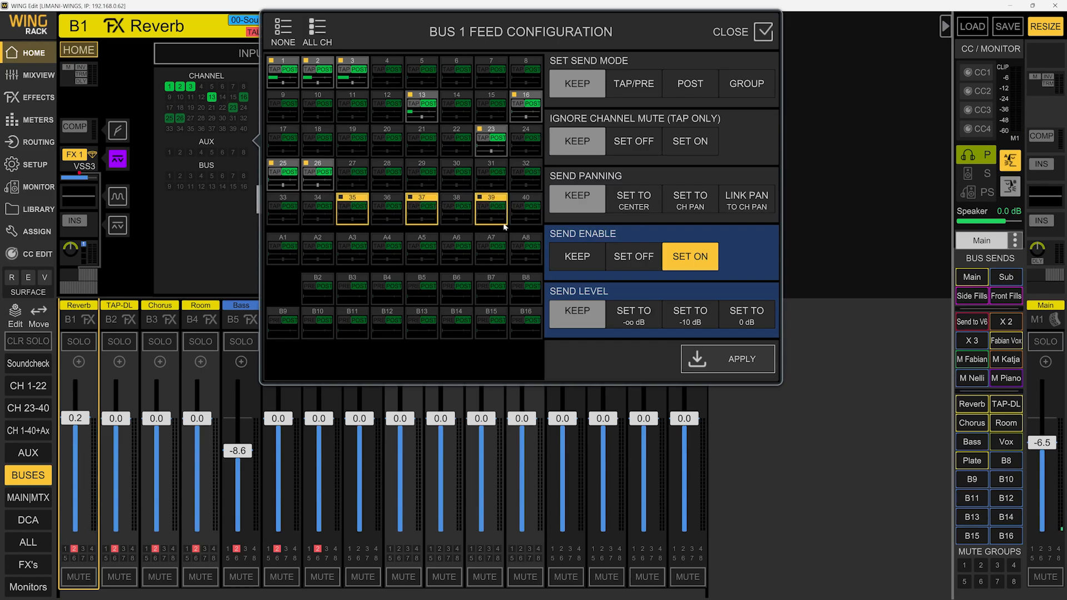
{"action": "left_click", "coordinate": [724, 359]}
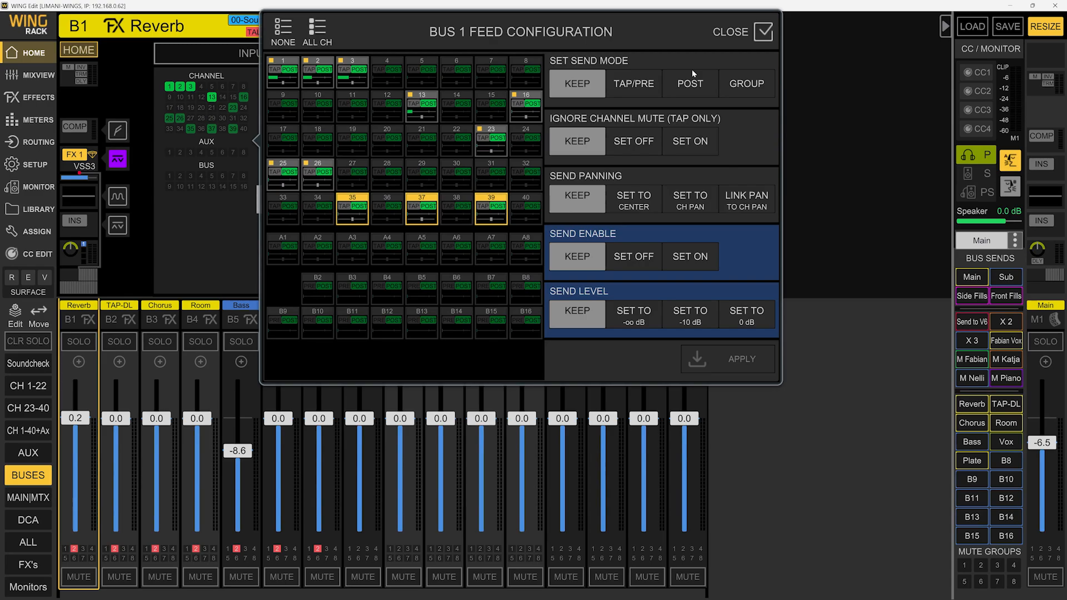
{"action": "left_click", "coordinate": [733, 33]}
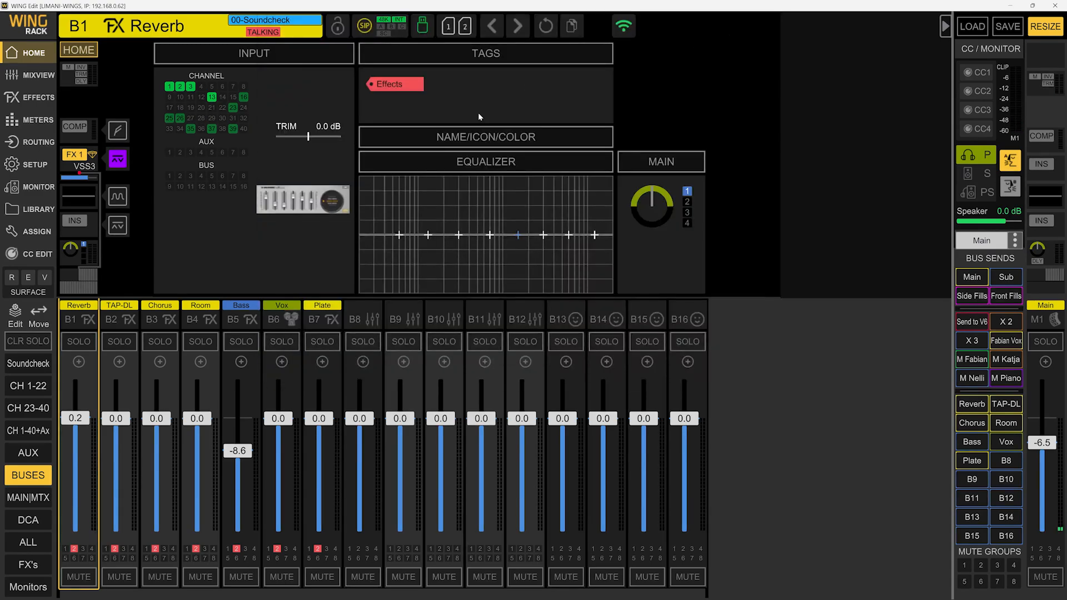
{"action": "left_click", "coordinate": [222, 118]}
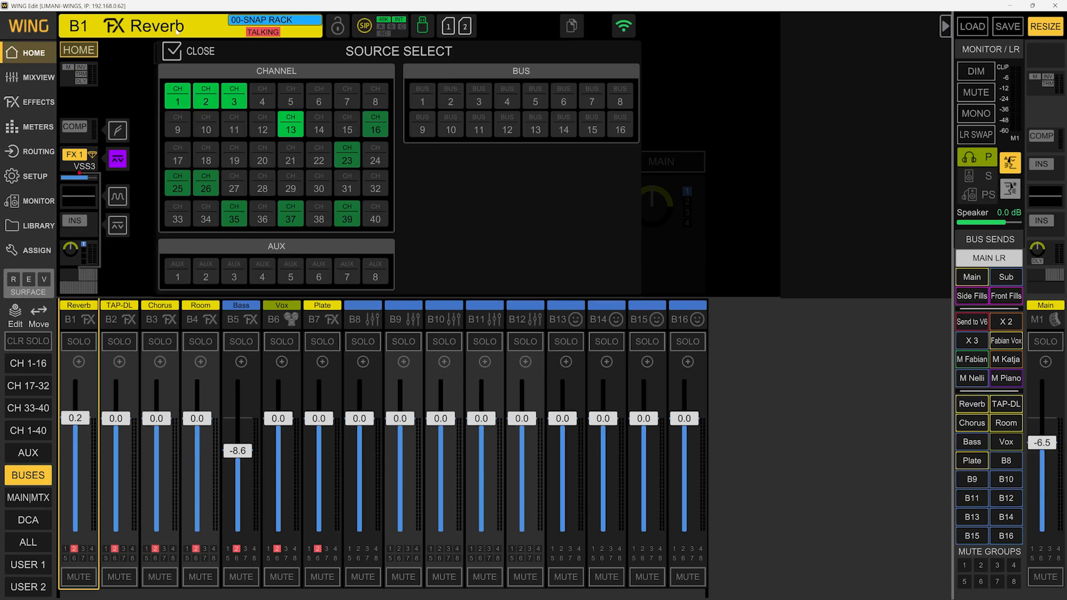
{"action": "left_click", "coordinate": [171, 51]}
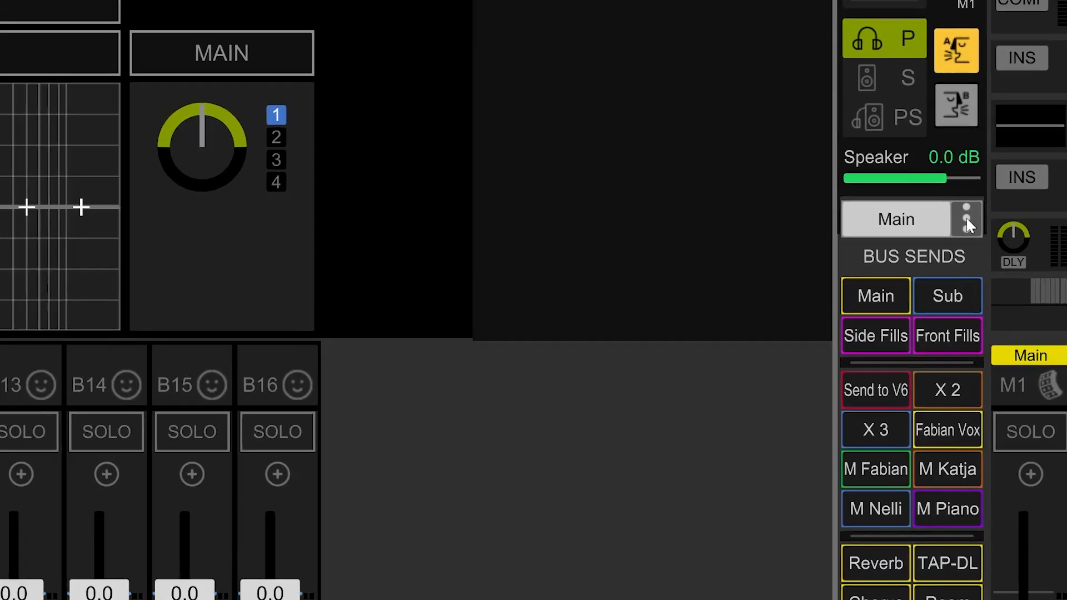
Step: Assign MTX.1 to the separate main fader strip in place of MAIN.1
{"action": "left_click", "coordinate": [1014, 241]}
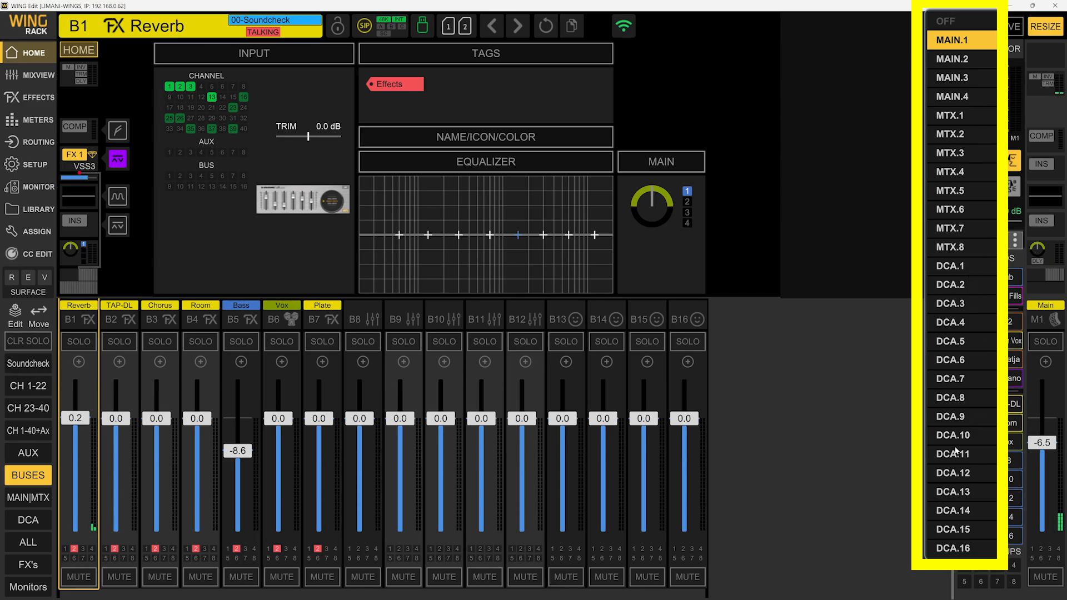
{"action": "left_click", "coordinate": [973, 116]}
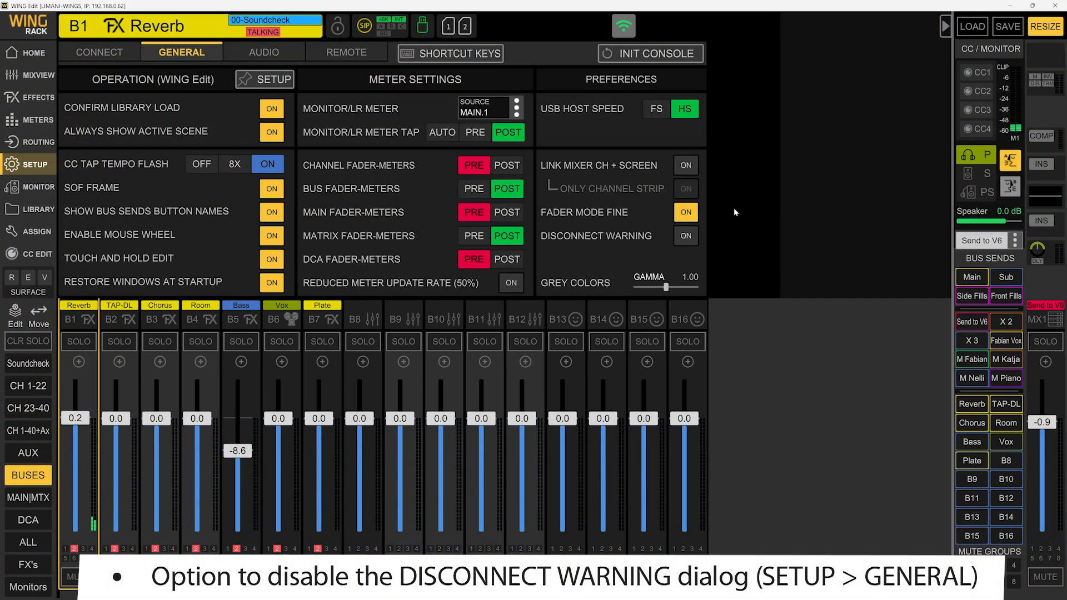
Step: Enable DISCONNECT WARNING in the general setup preferences and acknowledge the lost-connection message
{"action": "left_click", "coordinate": [685, 236]}
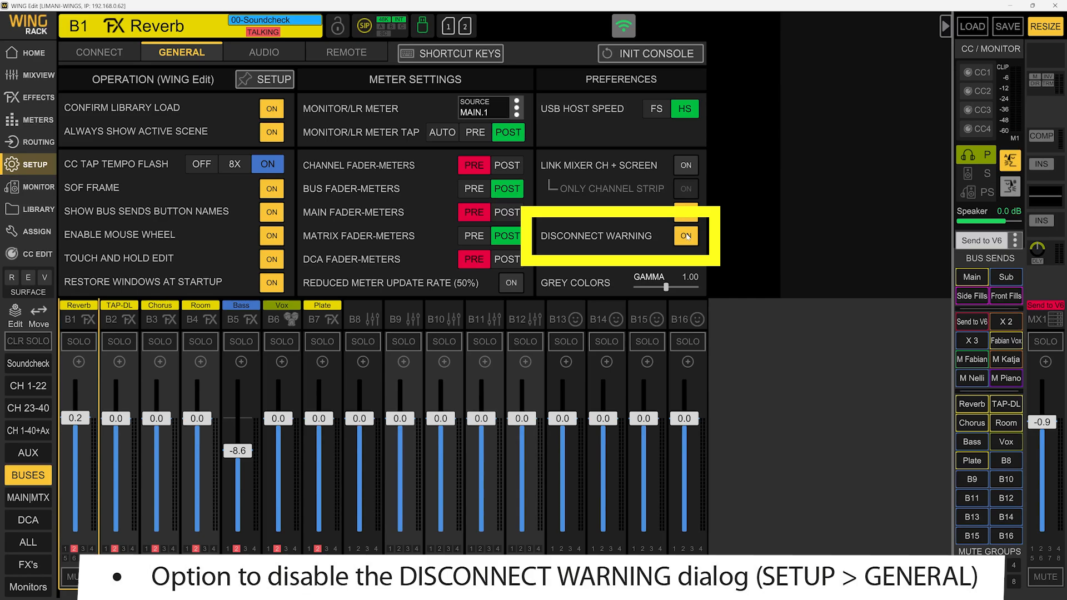
{"action": "left_click", "coordinate": [687, 236]}
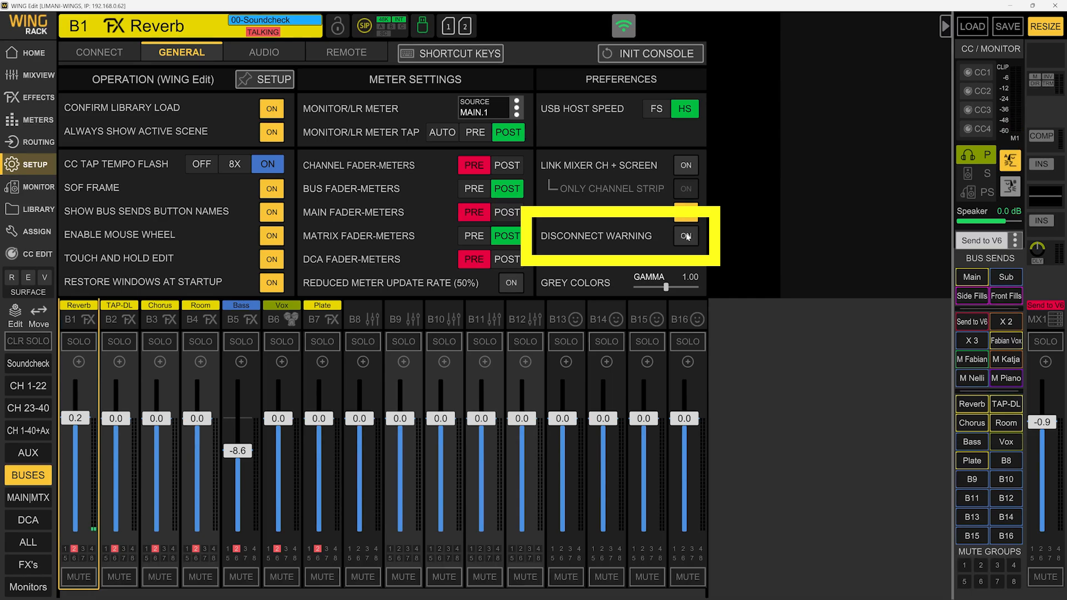
{"action": "left_click", "coordinate": [687, 236]}
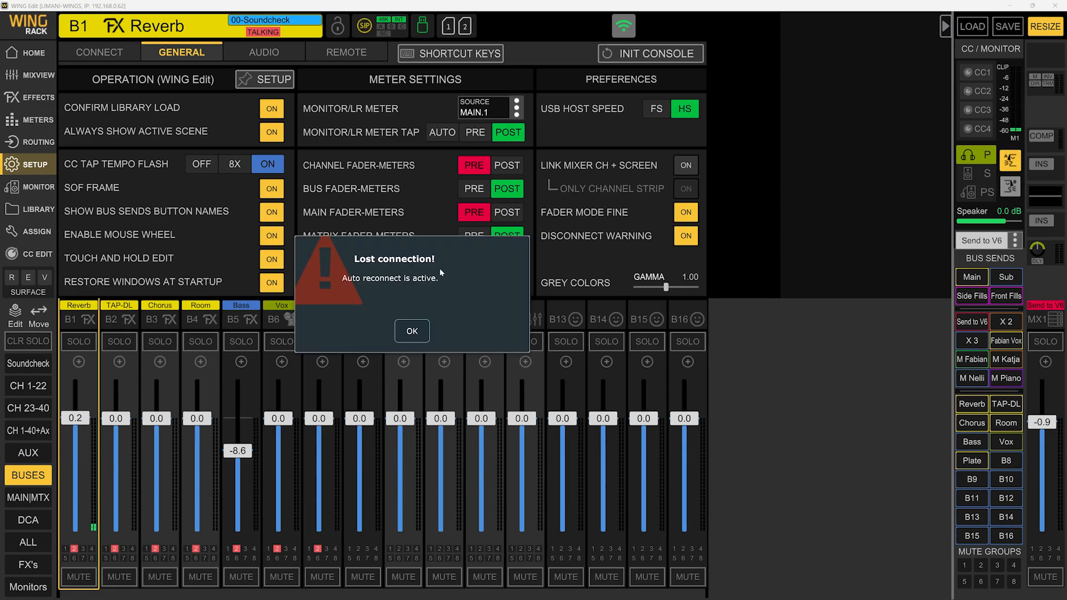
{"action": "left_click", "coordinate": [411, 330]}
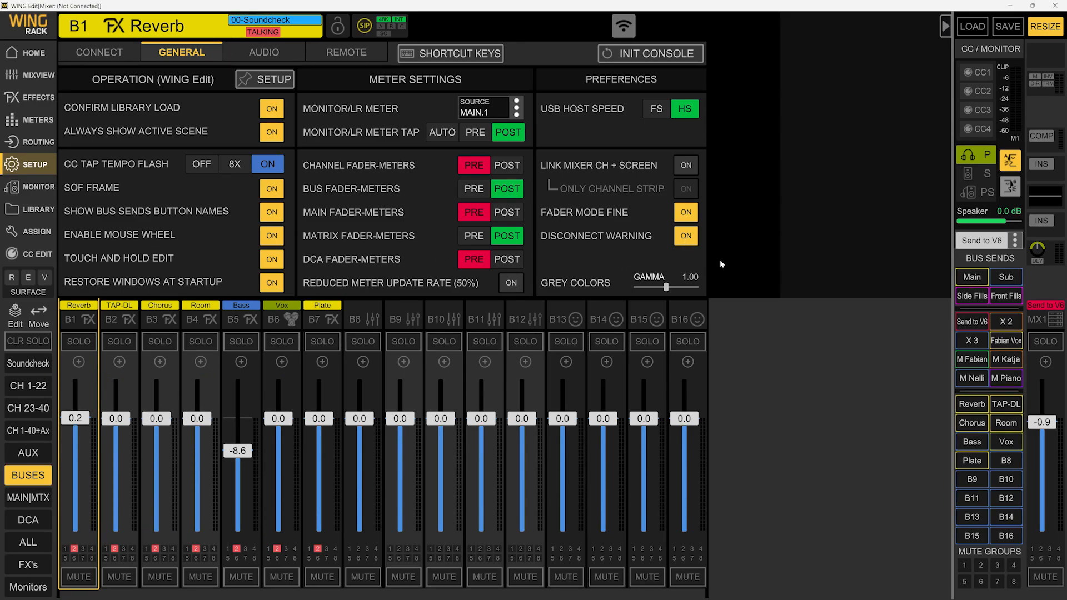
Step: Disable DISCONNECT WARNING and show the console connection settings
{"action": "left_click", "coordinate": [688, 237]}
{"action": "left_click", "coordinate": [112, 59]}
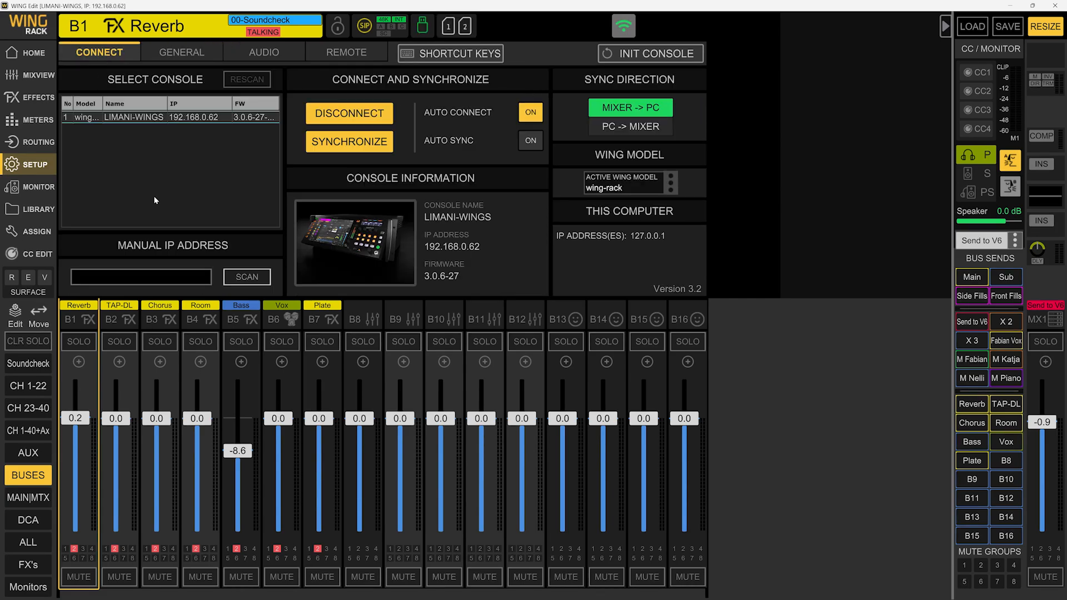
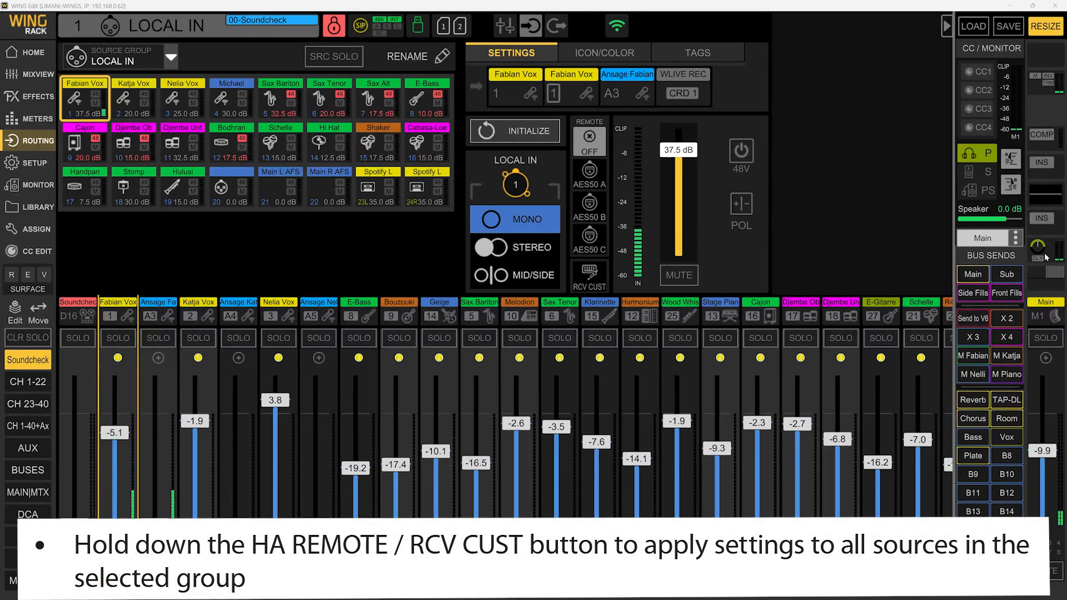
Step: Set the head-amp remote to AES50 B for all sources in the AES50 B source group, starting from source 1
{"action": "left_click", "coordinate": [144, 61]}
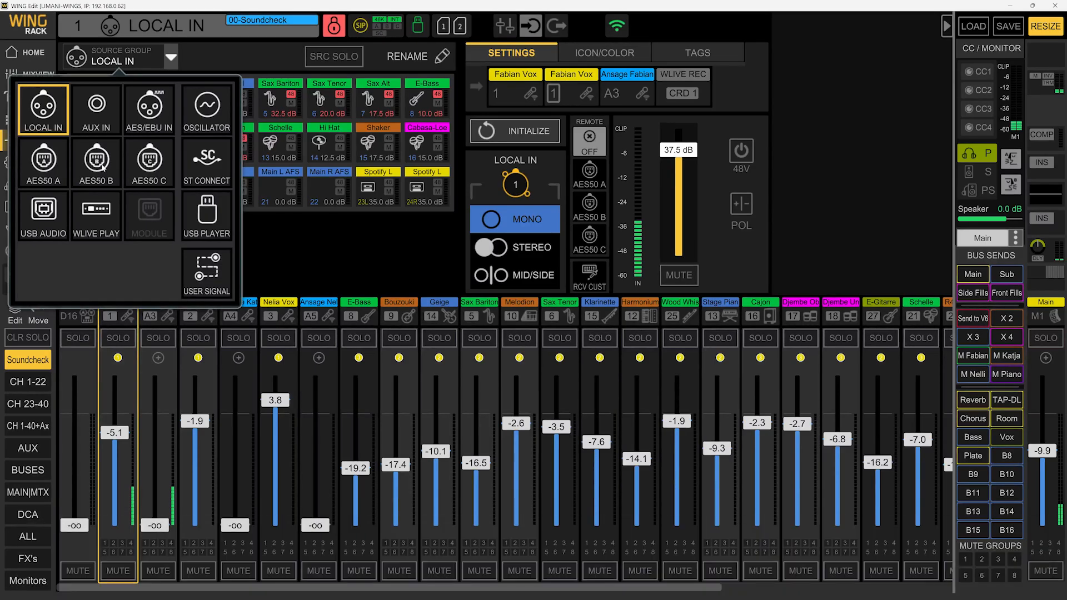
{"action": "left_click", "coordinate": [102, 166]}
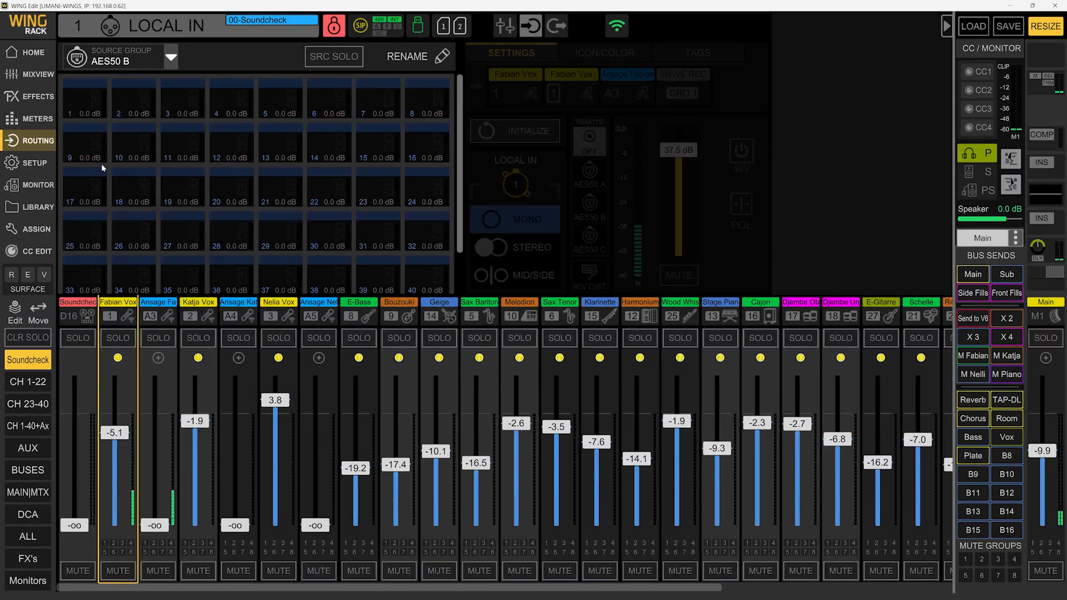
{"action": "left_click", "coordinate": [77, 106]}
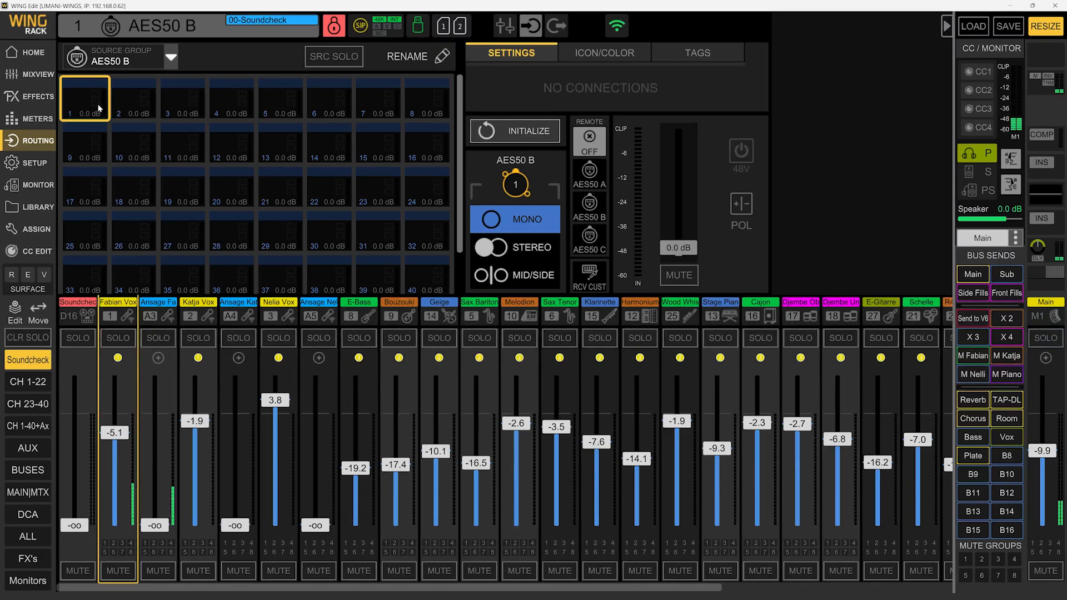
{"action": "left_click", "coordinate": [590, 207]}
{"action": "left_click", "coordinate": [591, 211]}
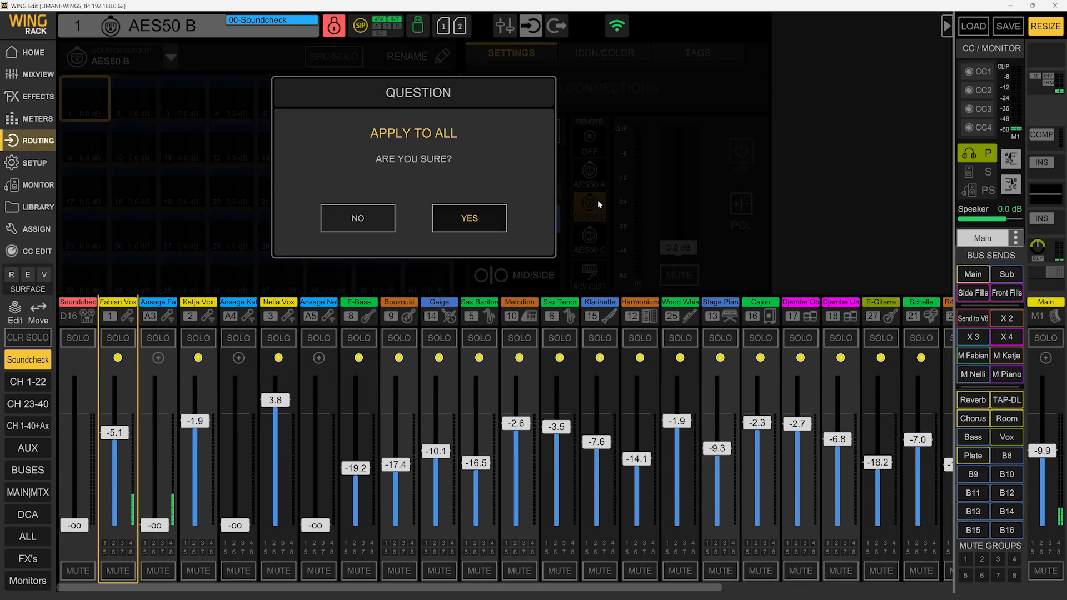
{"action": "left_click", "coordinate": [476, 220]}
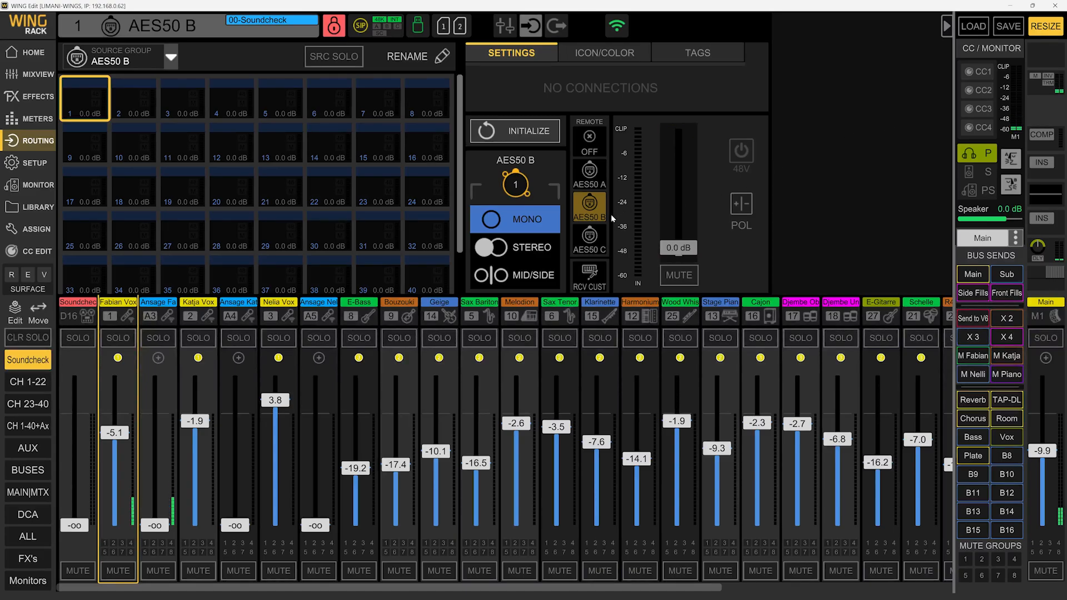
Step: Enable RCV CUST for all sources in the AES50 B source group and confirm applying it to all
{"action": "left_click", "coordinate": [596, 283]}
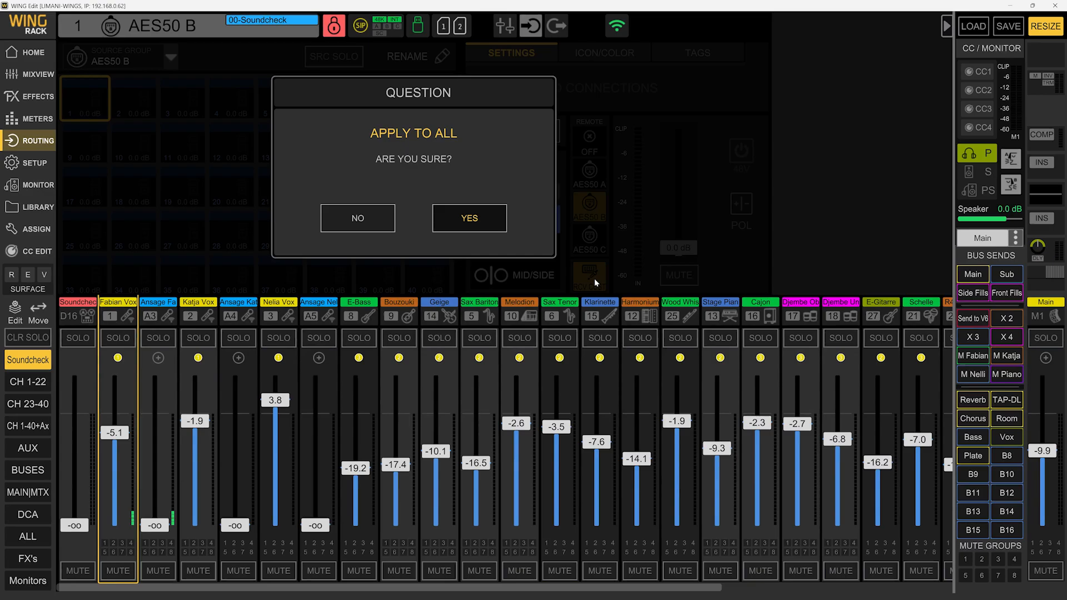
{"action": "left_click", "coordinate": [483, 221]}
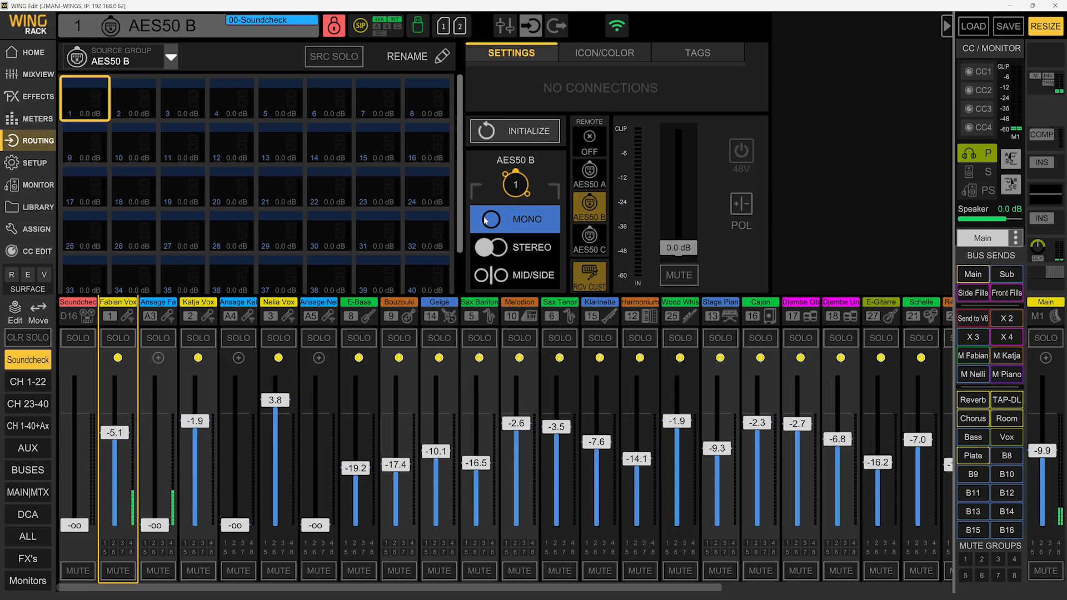
Step: Check the RCV CUST and remote settings on several AES50 B sources, including sources 1, 2, 4 and 29
{"action": "left_click", "coordinate": [224, 116]}
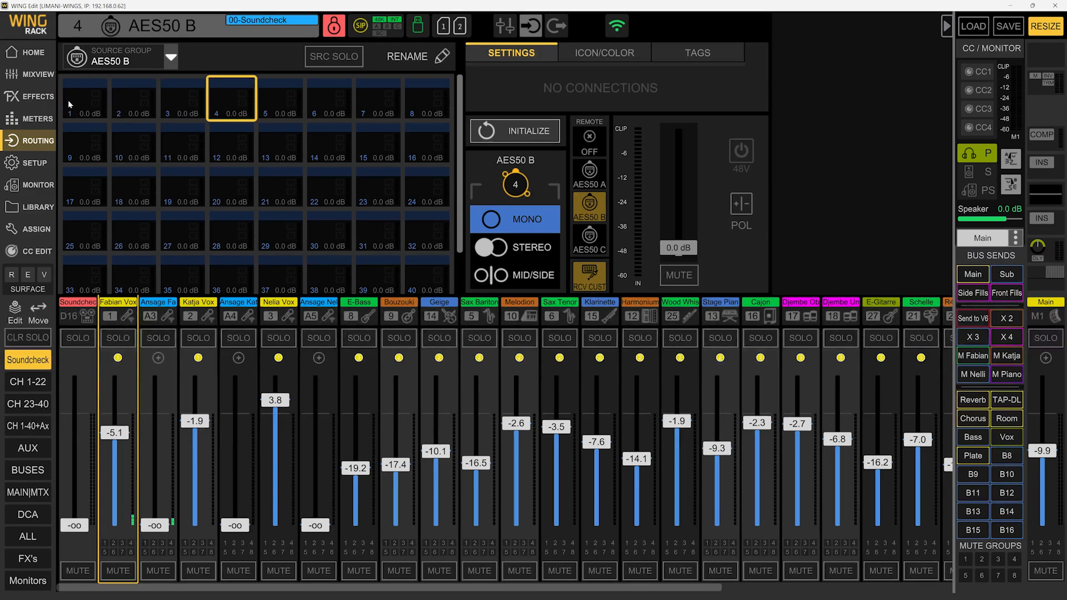
{"action": "left_click", "coordinate": [130, 117]}
{"action": "left_click", "coordinate": [89, 106]}
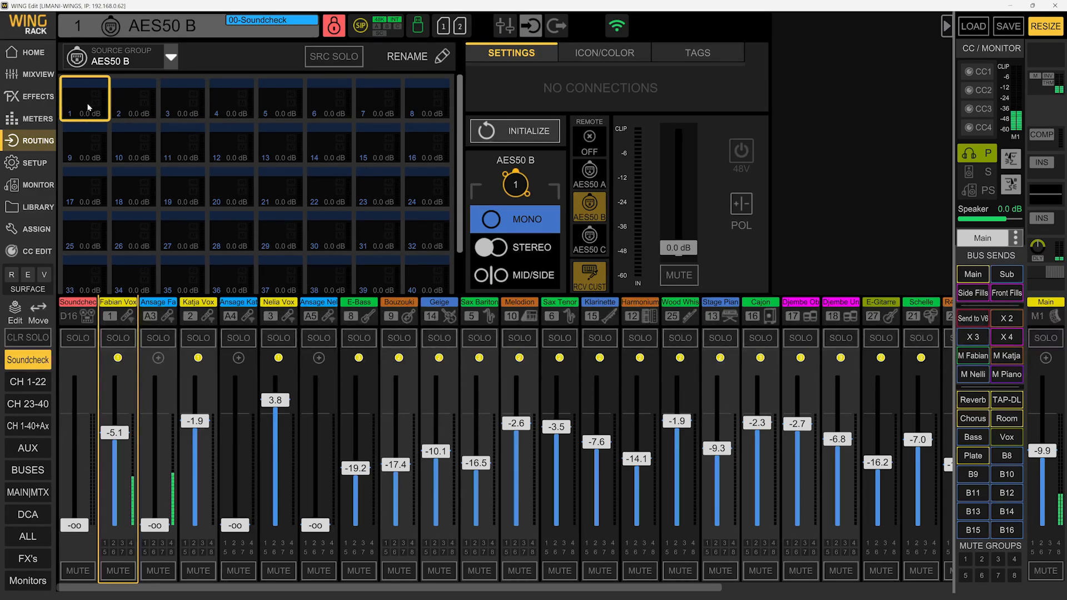
{"action": "left_click", "coordinate": [135, 108]}
{"action": "left_click", "coordinate": [88, 100]}
{"action": "left_click", "coordinate": [184, 134]}
{"action": "left_click", "coordinate": [233, 156]}
{"action": "left_click", "coordinate": [282, 231]}
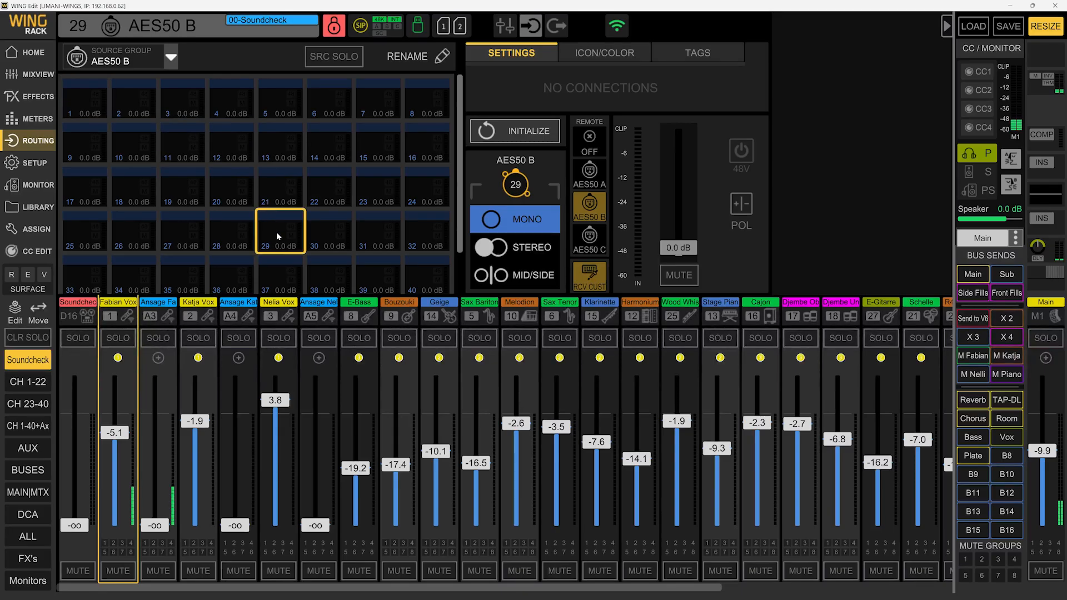
{"action": "left_click", "coordinate": [176, 185]}
{"action": "left_click", "coordinate": [122, 128]}
{"action": "left_click", "coordinate": [102, 102]}
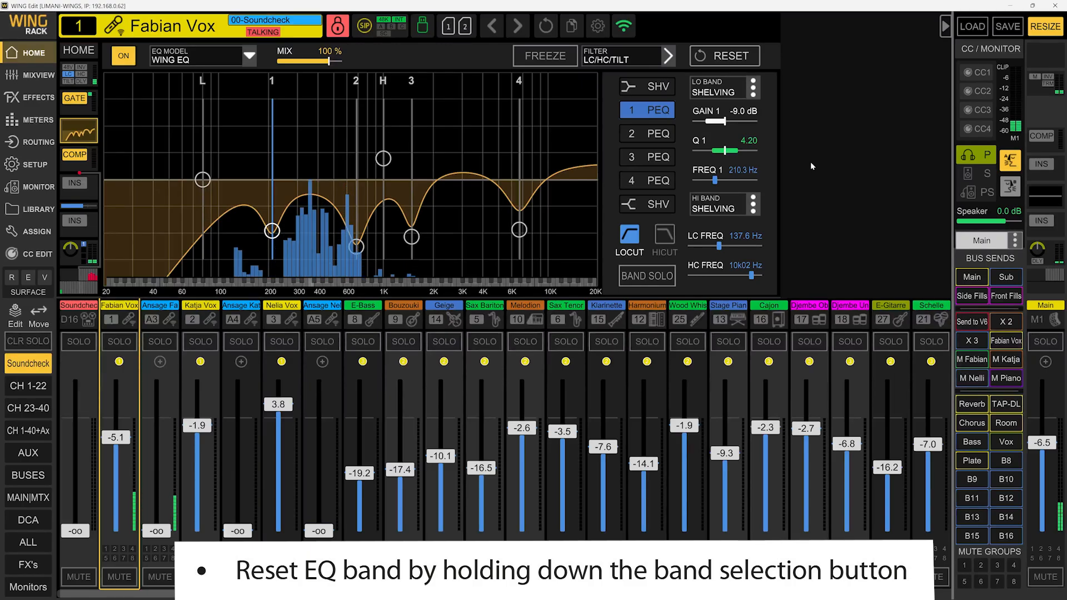
Step: Reset EQ band 1 of channel 1 to its defaults and select band 2 in the older version
{"action": "double_click", "coordinate": [652, 113]}
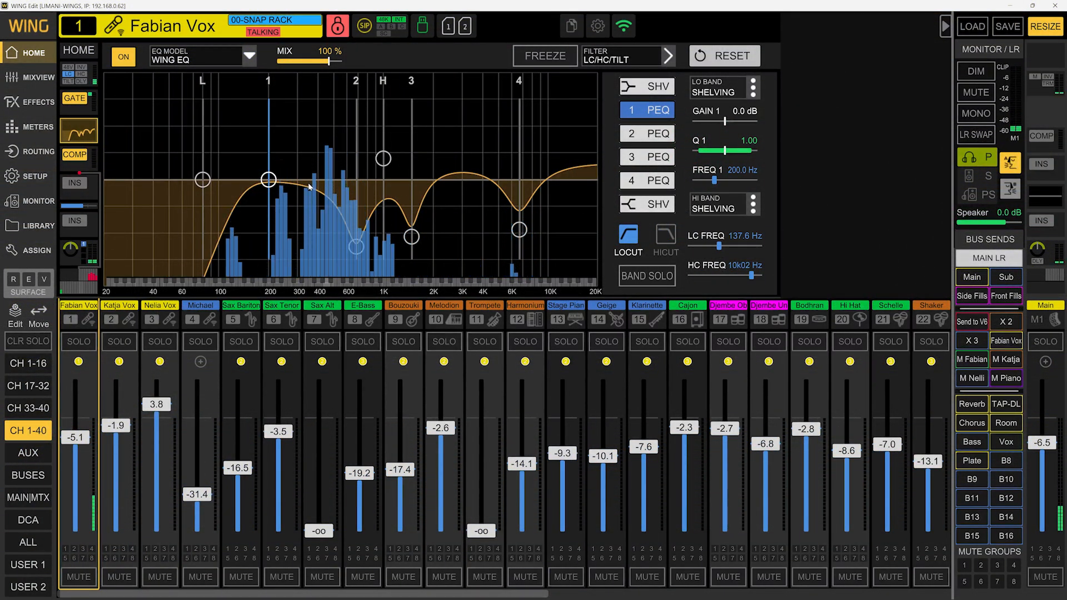
{"action": "left_click", "coordinate": [649, 135]}
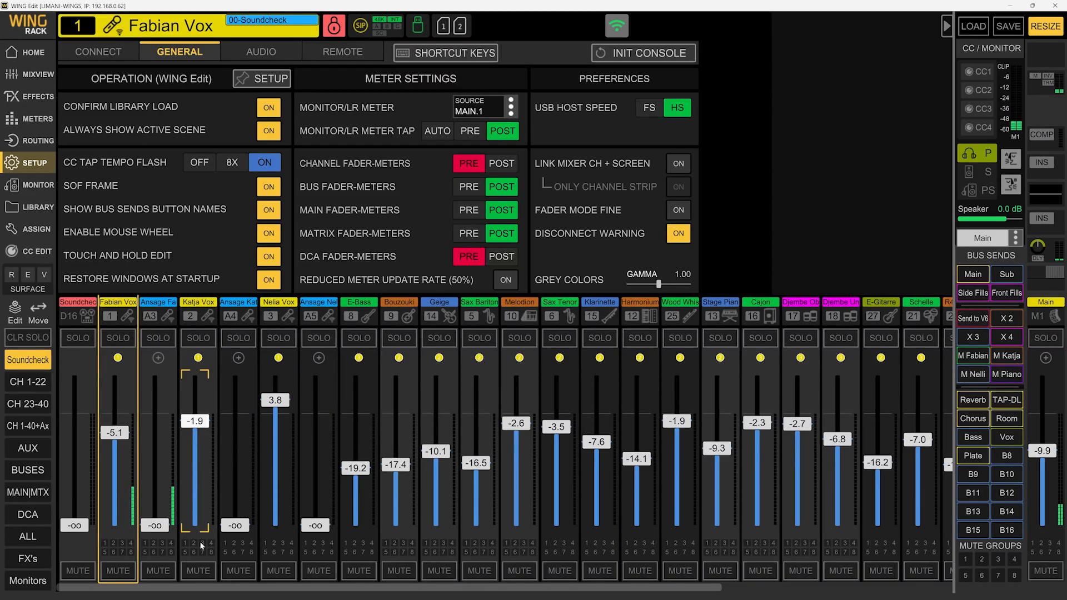
Step: Compare moving the A3 fader with FADER MODE FINE off and on, and move channel 4's fader in the older version
{"action": "left_click_drag", "start_coordinate": [156, 525], "coordinate": [163, 457]}
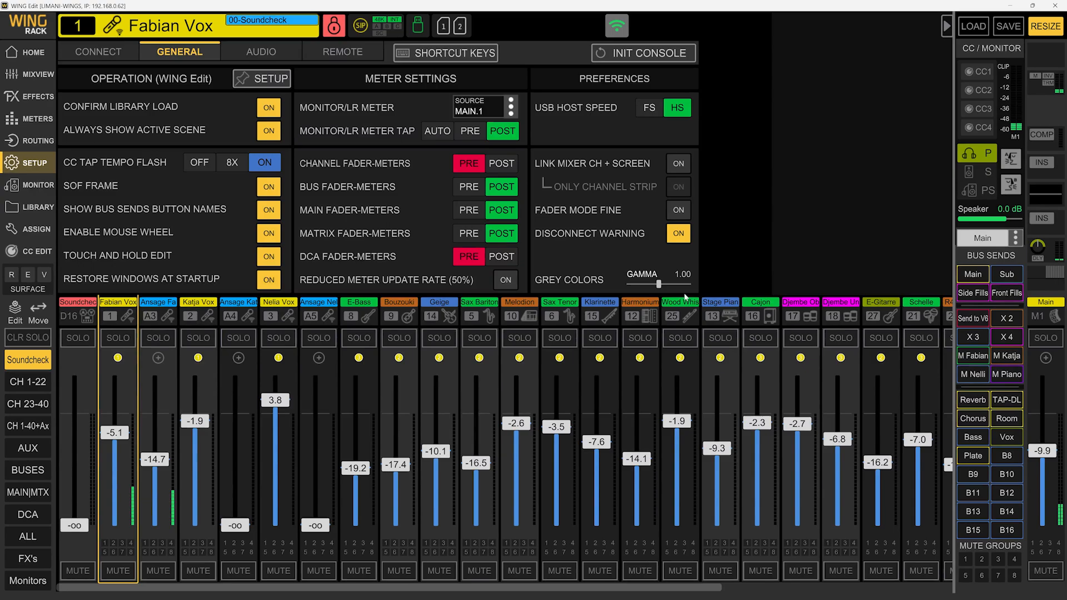
{"action": "left_click", "coordinate": [679, 210]}
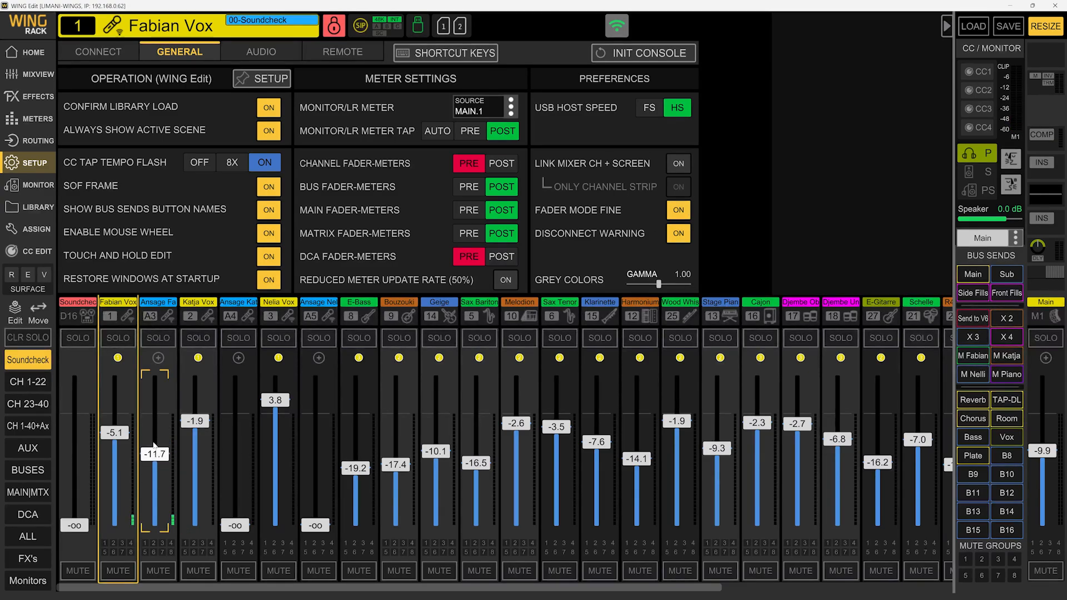
{"action": "scroll", "coordinate": [161, 421], "scroll_direction": "down", "scroll_amount": 3}
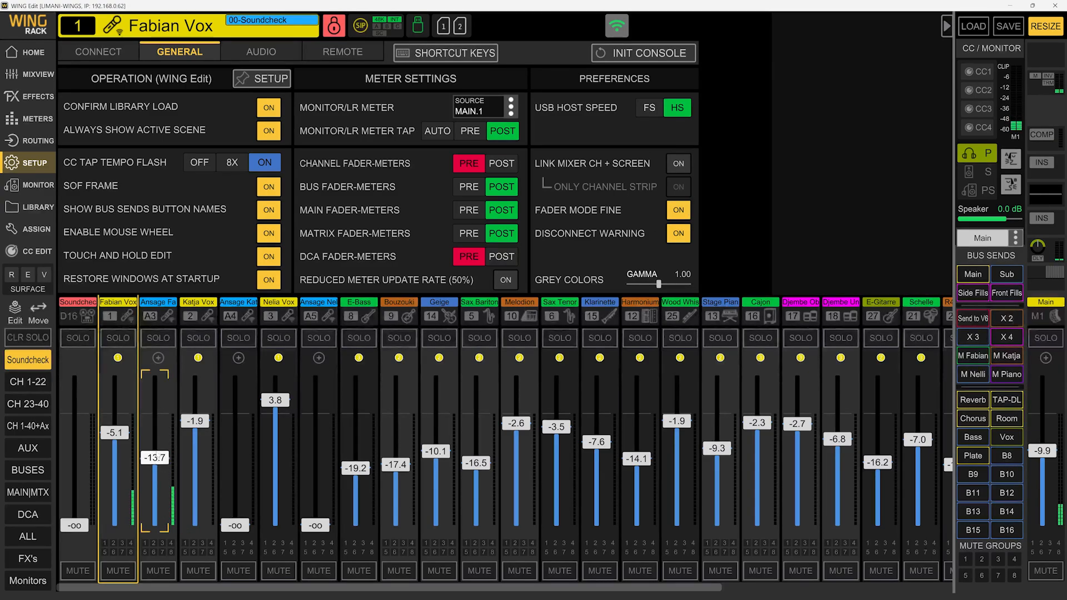
{"action": "left_click_drag", "start_coordinate": [163, 424], "coordinate": [167, 396]}
{"action": "left_click", "coordinate": [674, 213]}
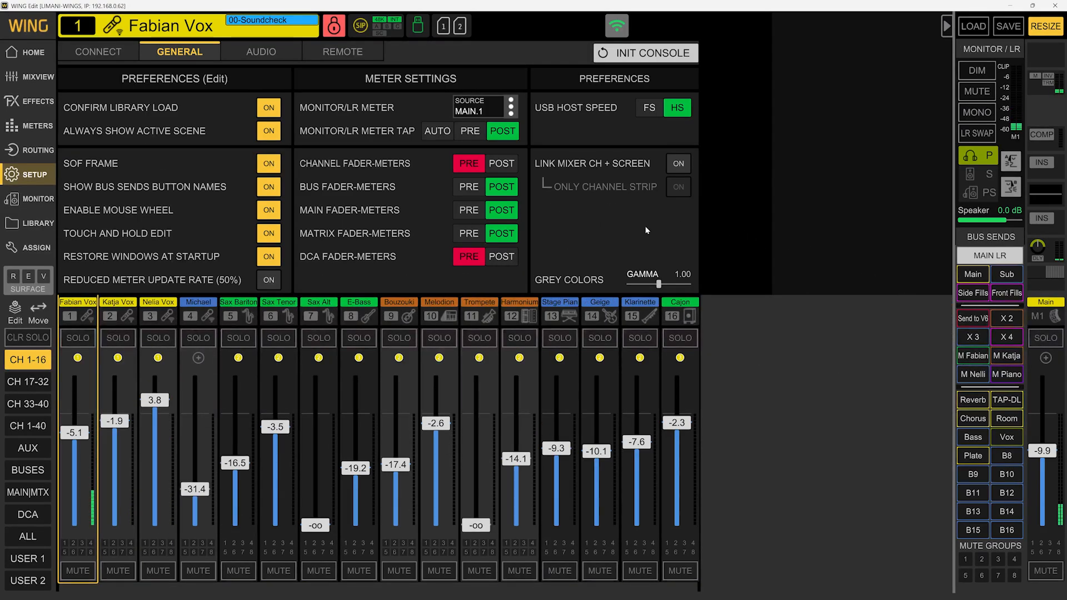
{"action": "mouse_move", "coordinate": [194, 489]}
{"action": "left_mouse_down"}
{"action": "mouse_move", "coordinate": [195, 443]}
{"action": "mouse_move", "coordinate": [197, 472]}
{"action": "left_mouse_up"}
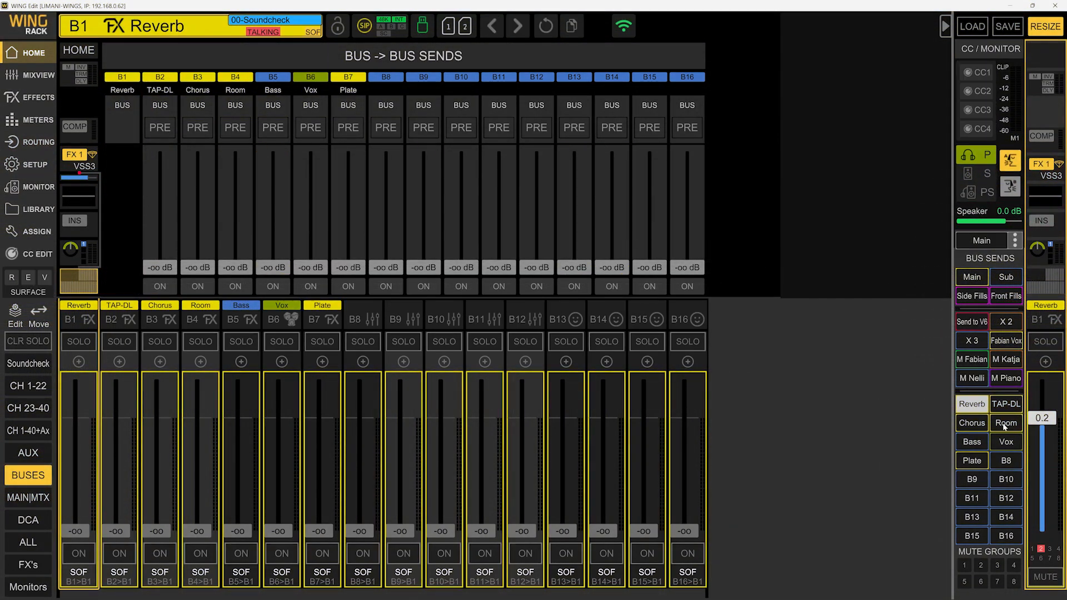
Step: Examine the bus-to-bus sends on faders for TAP-DL, Chorus, Room, Bass, Vox, Plate, B8 and Reverb
{"action": "left_click", "coordinate": [1006, 405]}
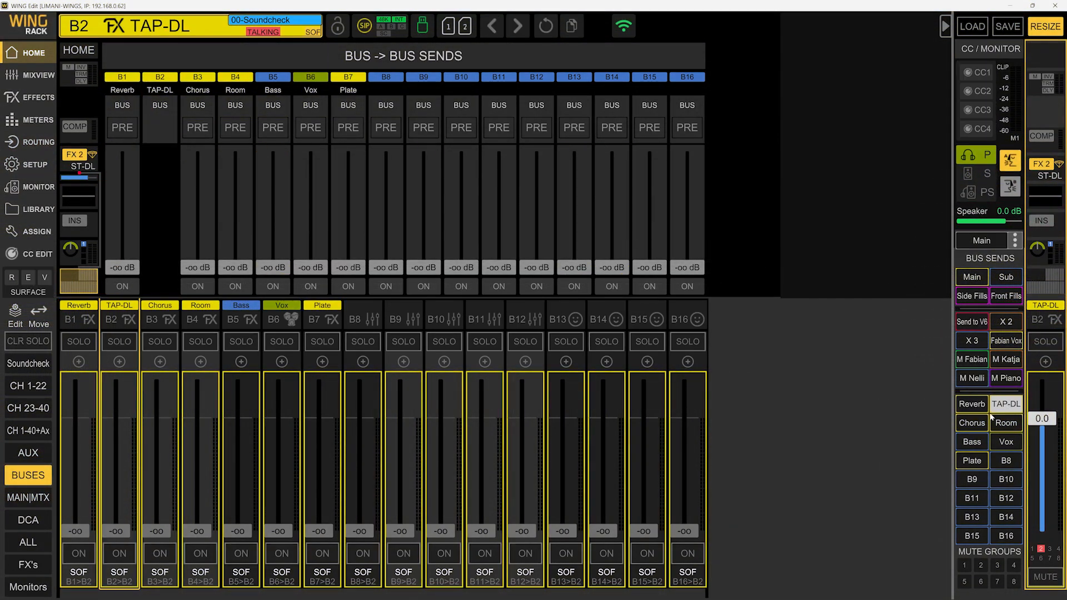
{"action": "left_click", "coordinate": [983, 424]}
{"action": "left_click", "coordinate": [1005, 423]}
{"action": "left_click", "coordinate": [978, 444]}
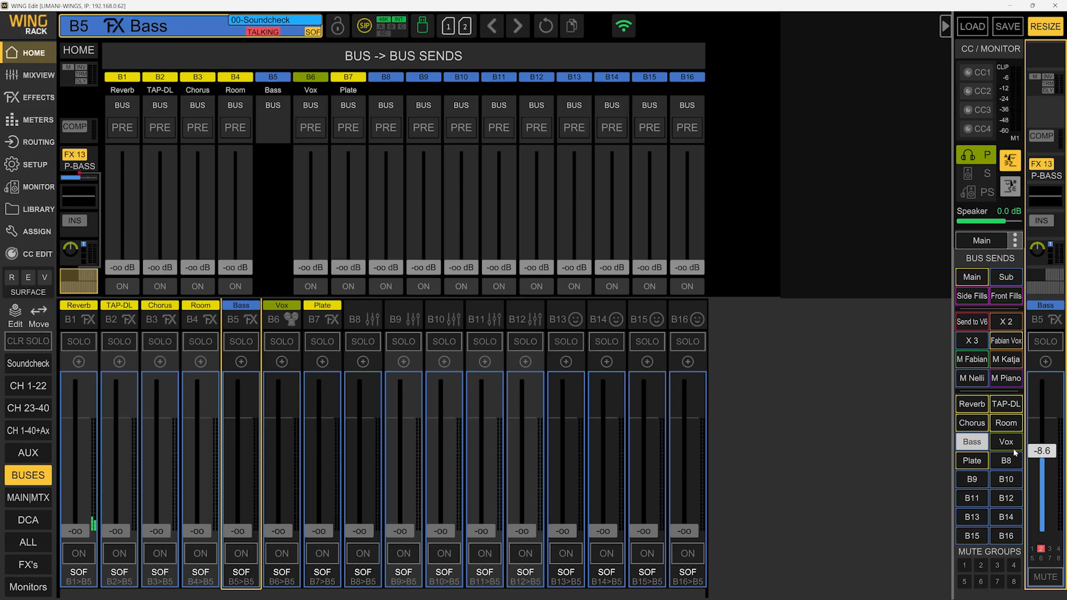
{"action": "left_click", "coordinate": [1012, 447]}
{"action": "left_click", "coordinate": [984, 461]}
{"action": "left_click", "coordinate": [1013, 460]}
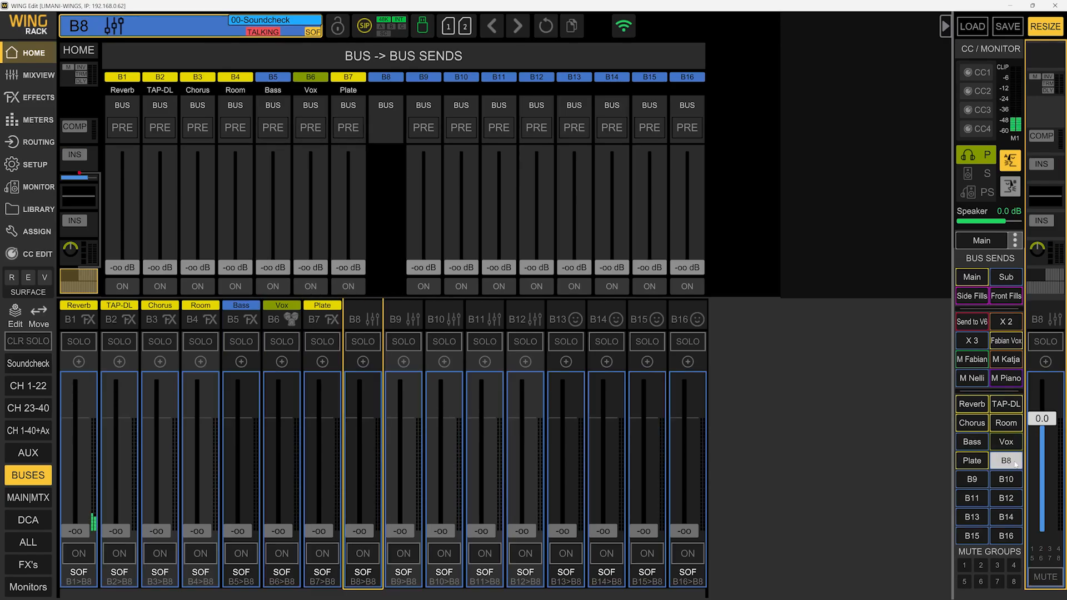
{"action": "left_click", "coordinate": [987, 407]}
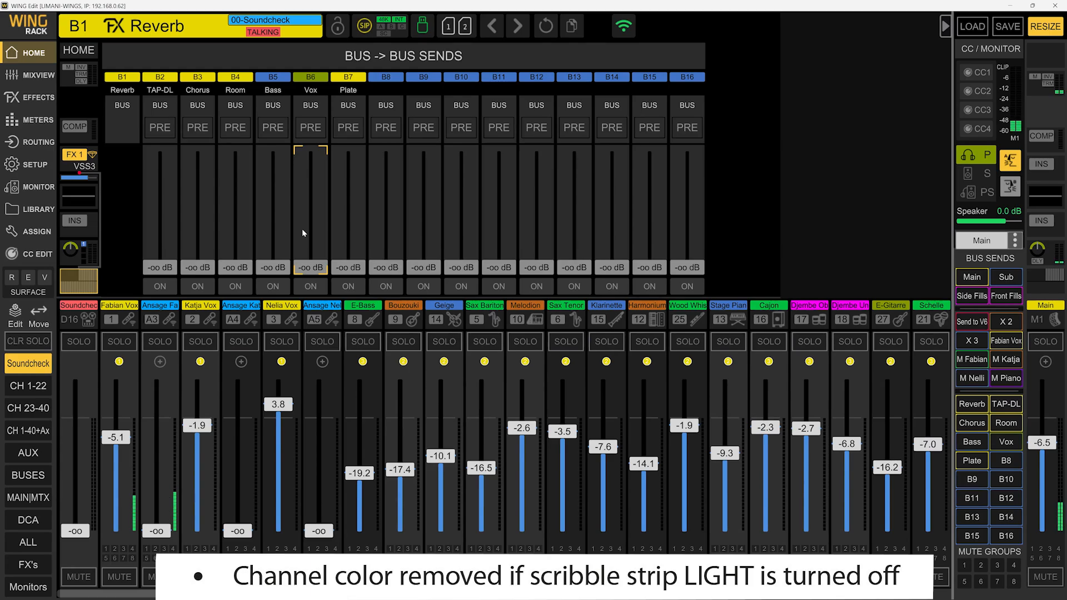
Step: Switch the scribble strip LIGHT of channel 1 off and on again in its customization settings
{"action": "left_click", "coordinate": [112, 305]}
{"action": "left_click", "coordinate": [114, 308]}
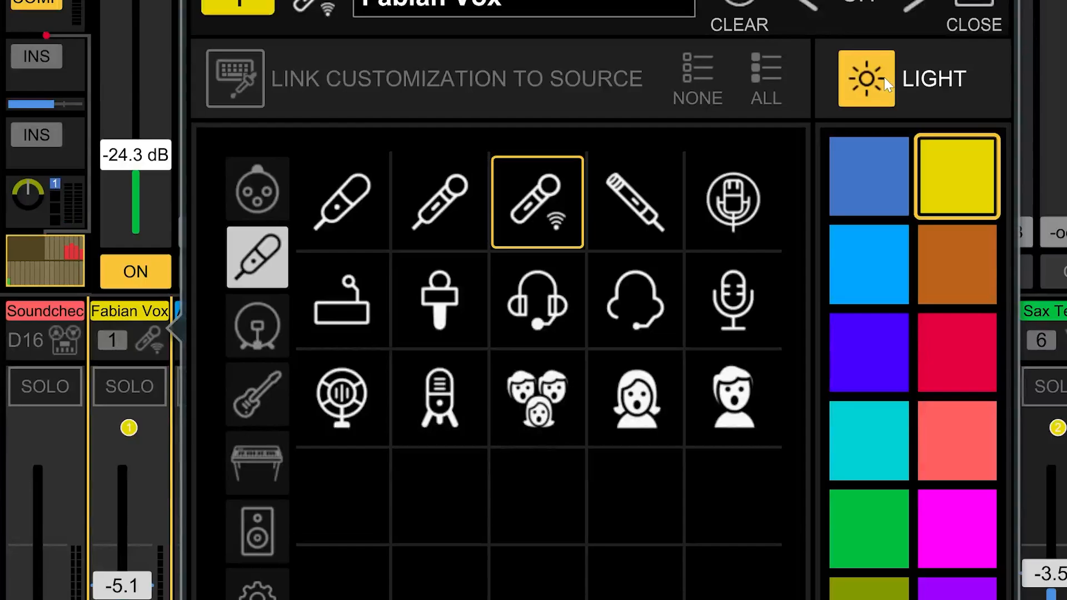
{"action": "left_click", "coordinate": [883, 77]}
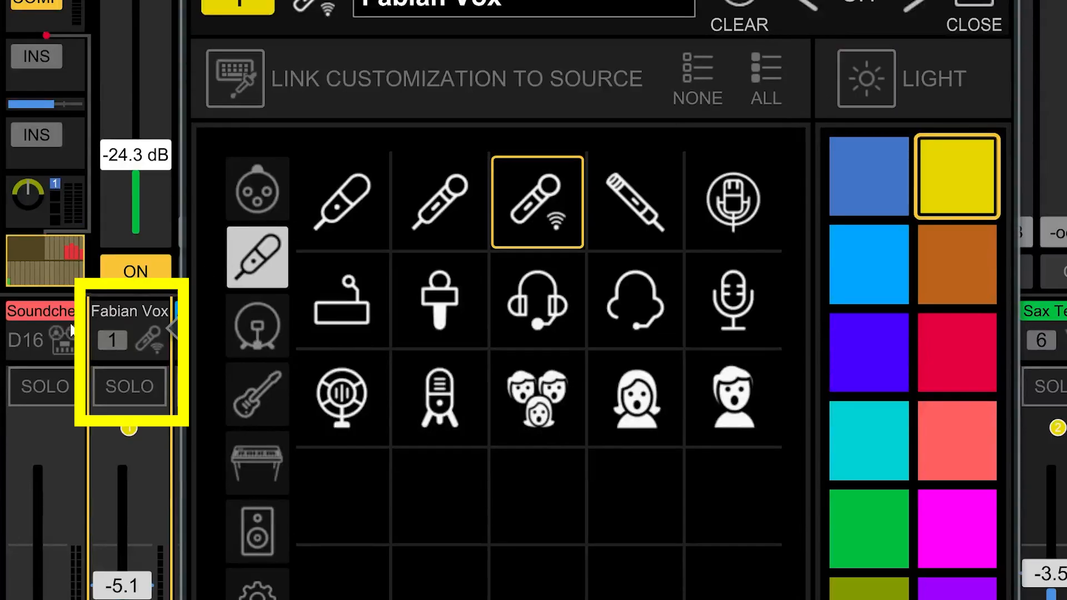
{"action": "left_click", "coordinate": [874, 68]}
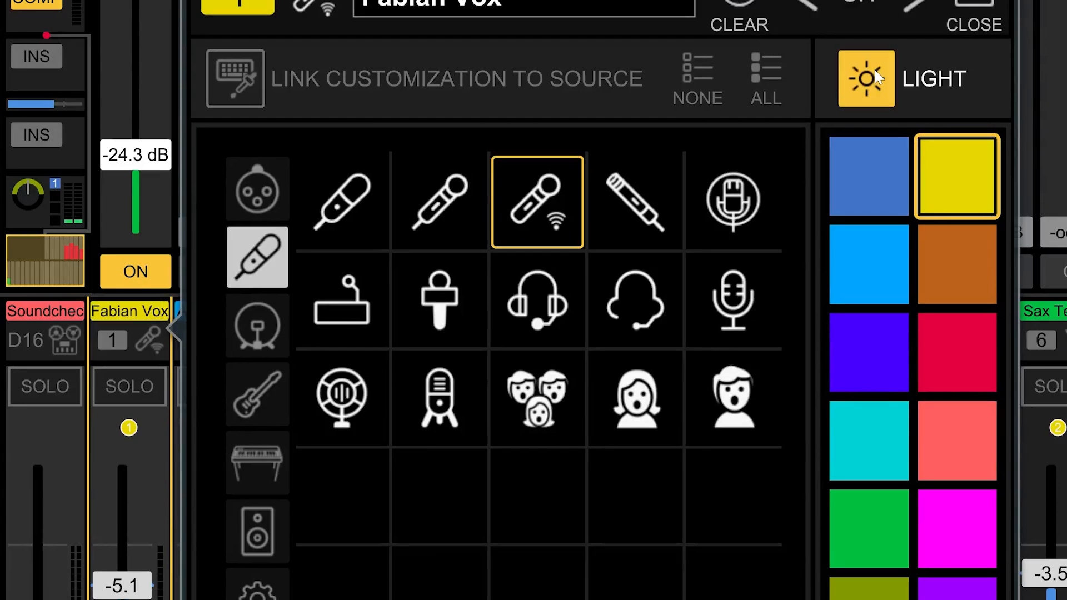
{"action": "left_click", "coordinate": [964, 8]}
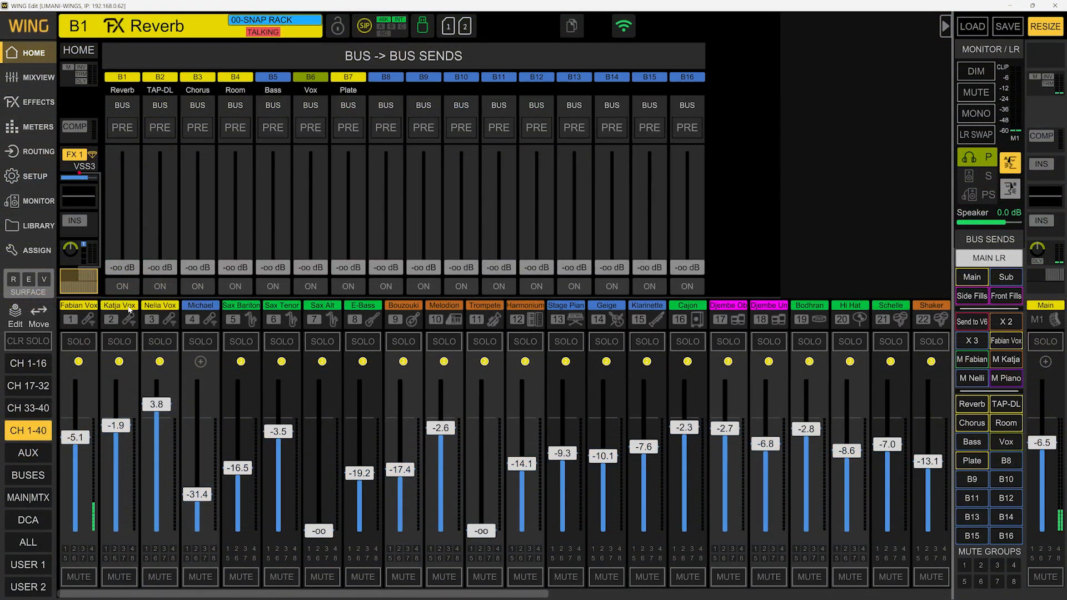
Step: Toggle the scribble strip LIGHT of channel 2 repeatedly in the older version and close its customization settings
{"action": "left_click", "coordinate": [113, 315]}
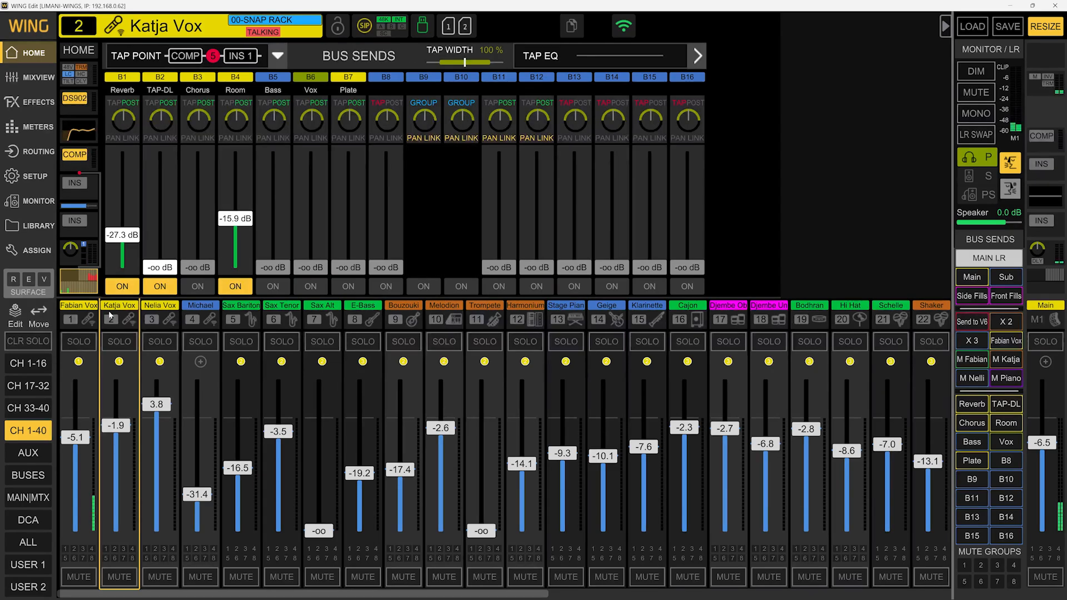
{"action": "left_click", "coordinate": [111, 316]}
{"action": "left_click", "coordinate": [484, 188]}
{"action": "left_click", "coordinate": [484, 189]}
{"action": "left_click", "coordinate": [484, 189]}
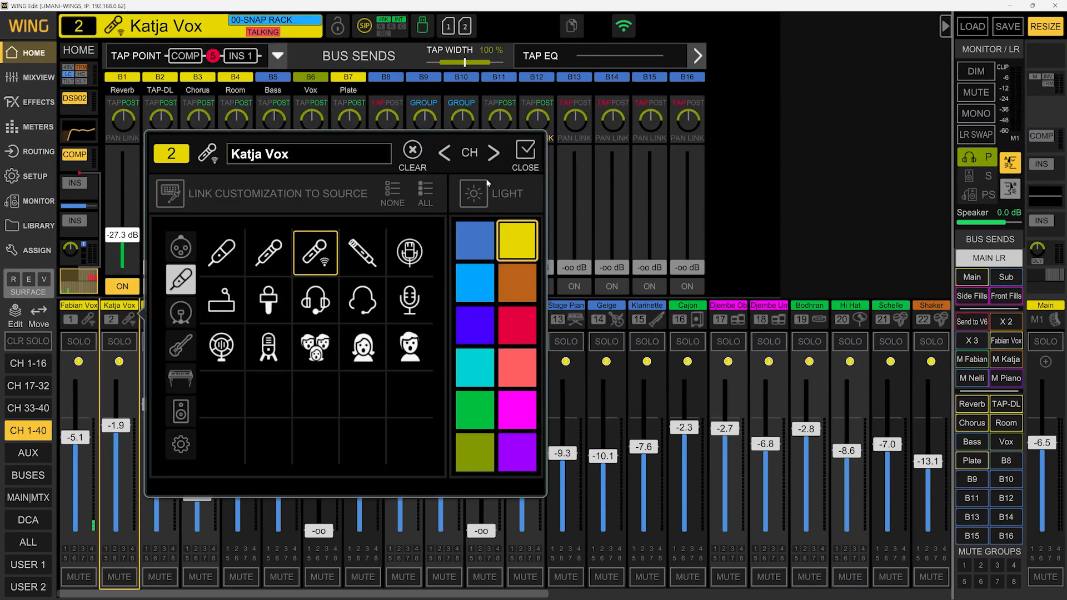
{"action": "left_click", "coordinate": [484, 189]}
{"action": "left_click", "coordinate": [484, 189]}
{"action": "left_click", "coordinate": [483, 189]}
{"action": "left_click", "coordinate": [484, 189]}
{"action": "left_click", "coordinate": [484, 188]}
{"action": "left_click", "coordinate": [483, 188]}
{"action": "left_click", "coordinate": [484, 188]}
{"action": "left_click", "coordinate": [534, 155]}
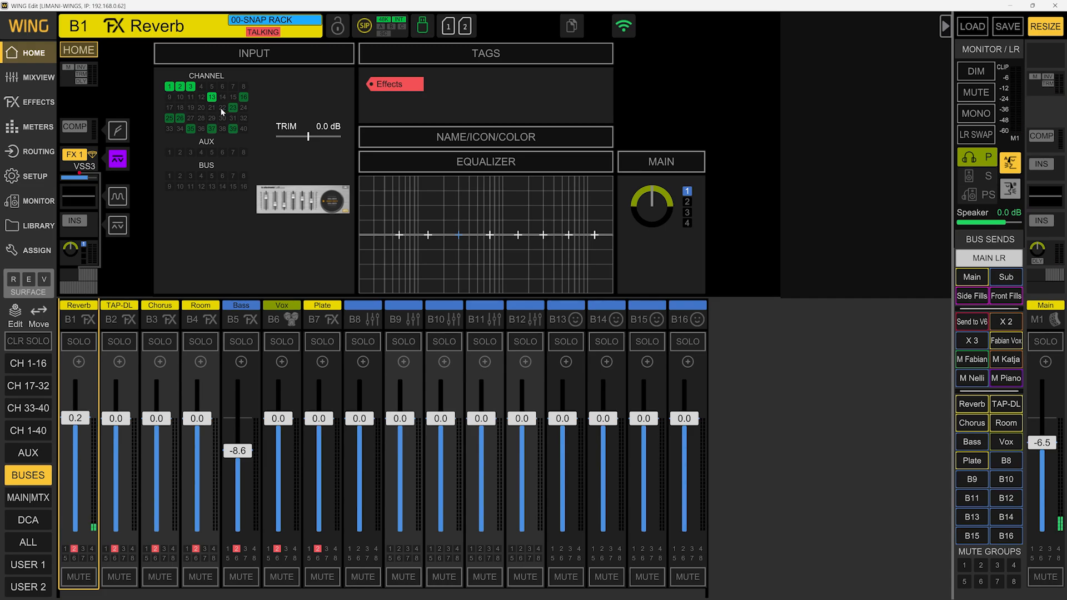
Step: Compare the Reverb bus's source selection with its feed configuration, trying Send Enable options on A5 to A7 without applying them
{"action": "left_click", "coordinate": [222, 112]}
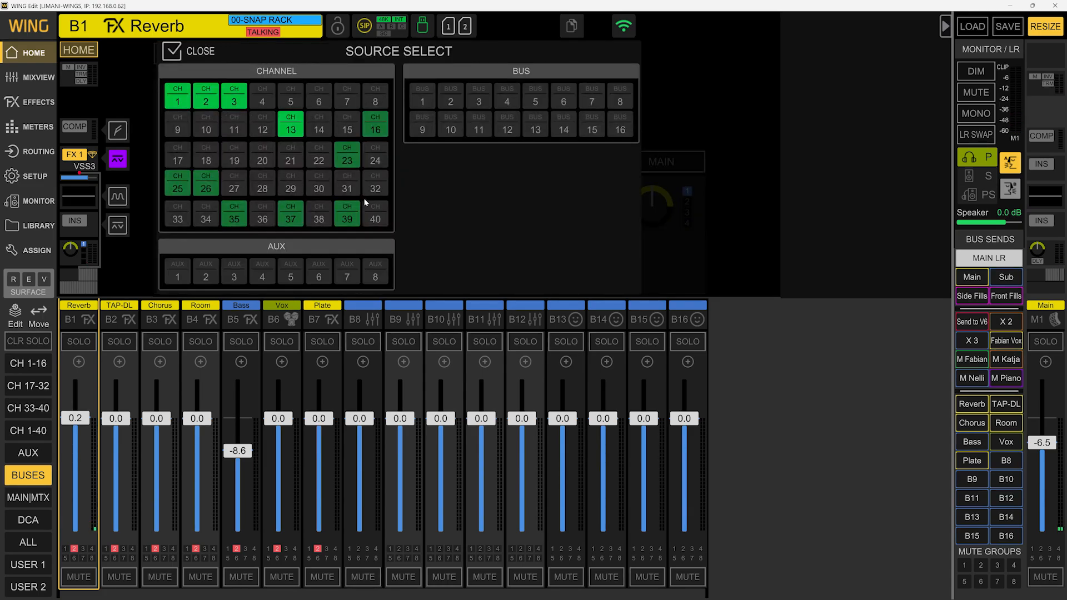
{"action": "left_click", "coordinate": [206, 50]}
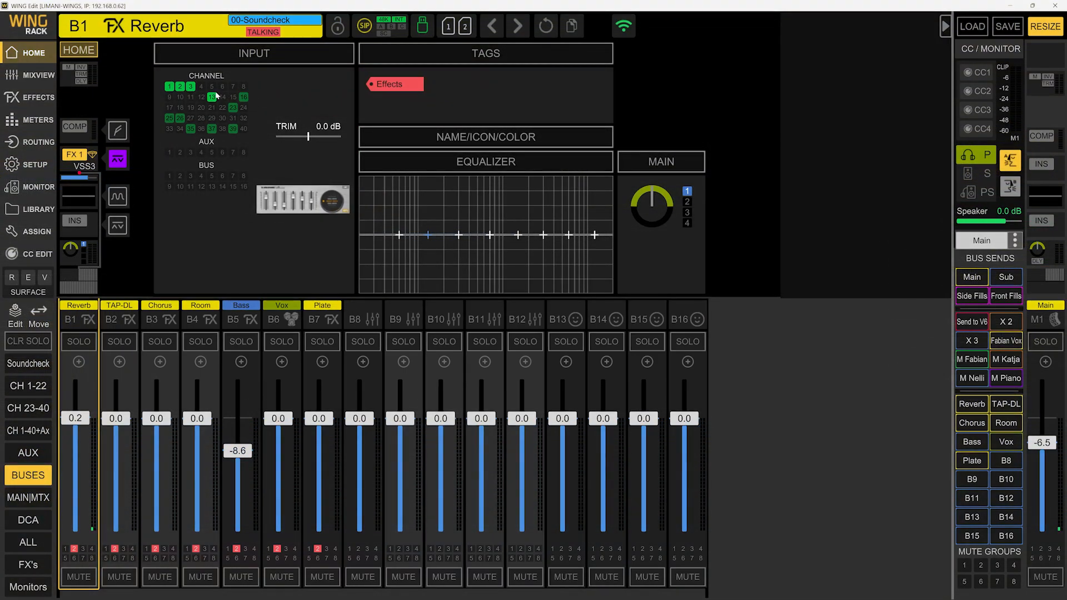
{"action": "left_click", "coordinate": [327, 193]}
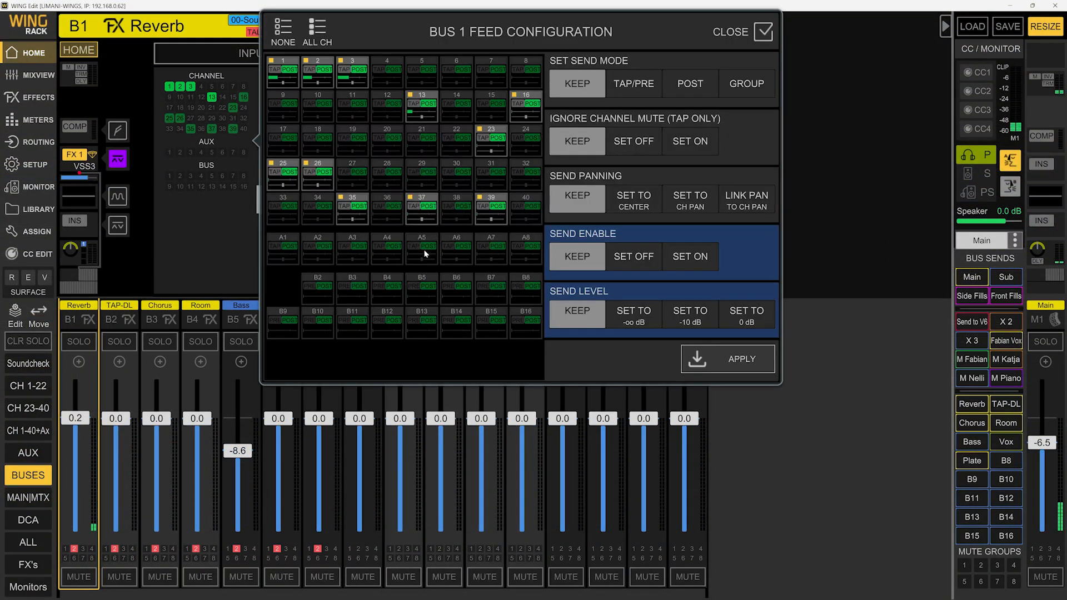
{"action": "left_click_drag", "start_coordinate": [425, 253], "coordinate": [505, 251]}
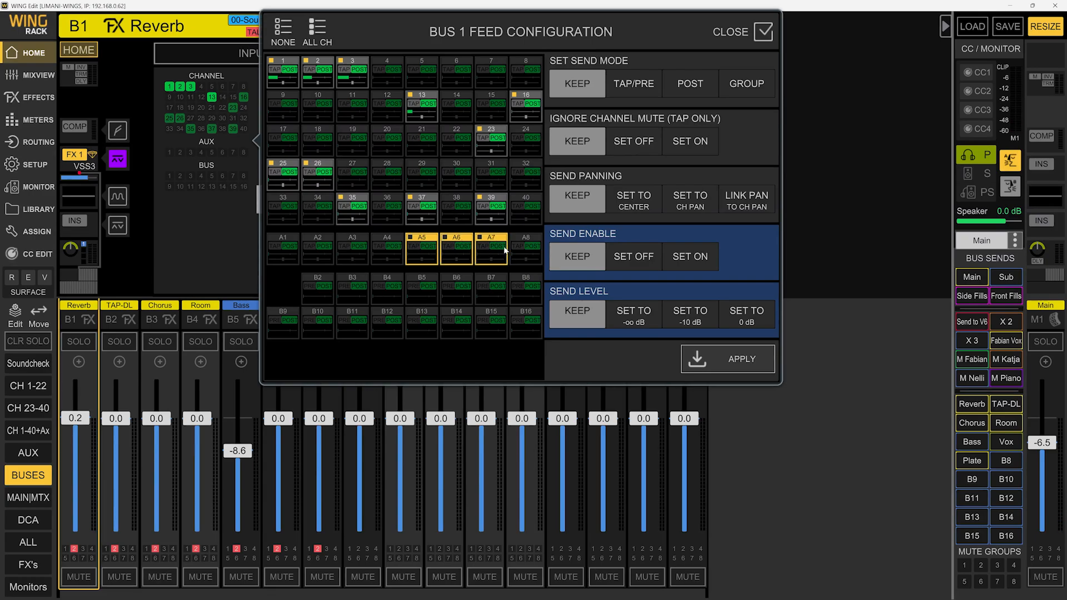
{"action": "left_click", "coordinate": [681, 262]}
{"action": "left_click", "coordinate": [637, 261]}
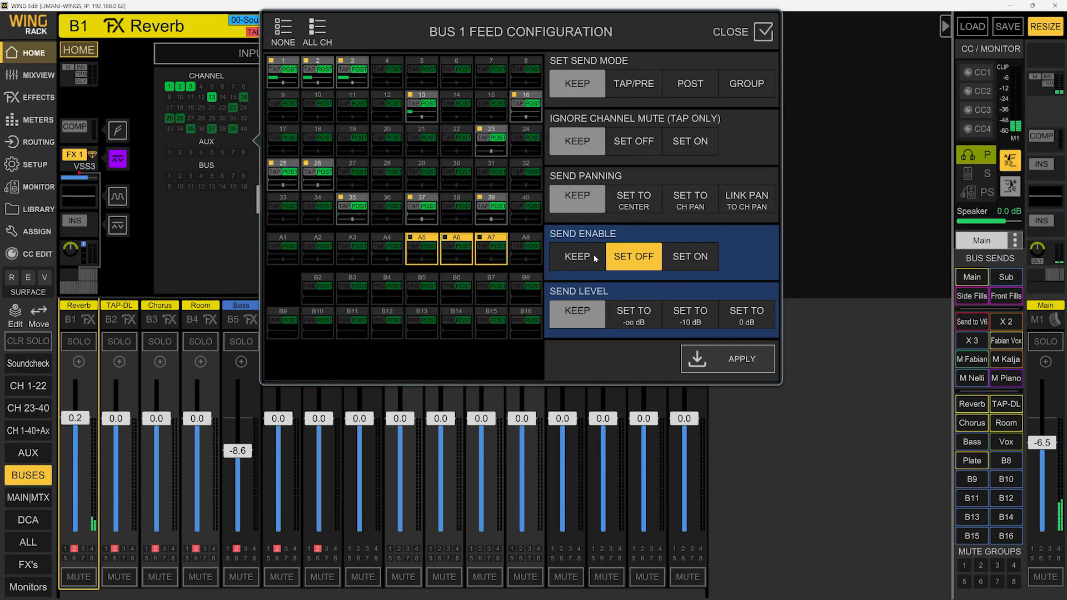
{"action": "left_click", "coordinate": [729, 38]}
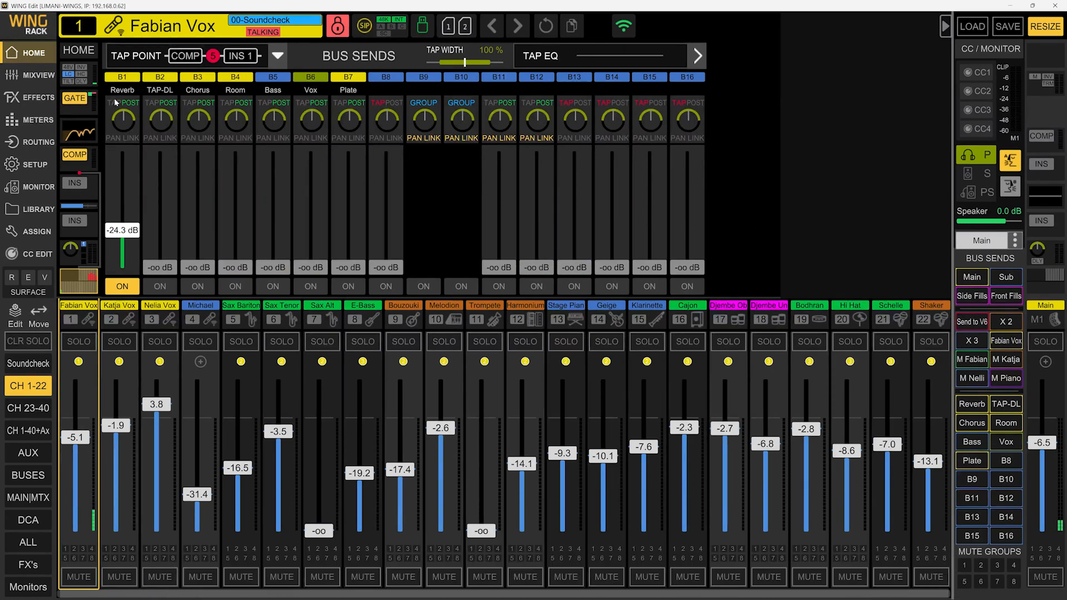
Step: Show the send options for channel 1's Reverb send and try the same bus label in the older version
{"action": "left_click", "coordinate": [129, 82]}
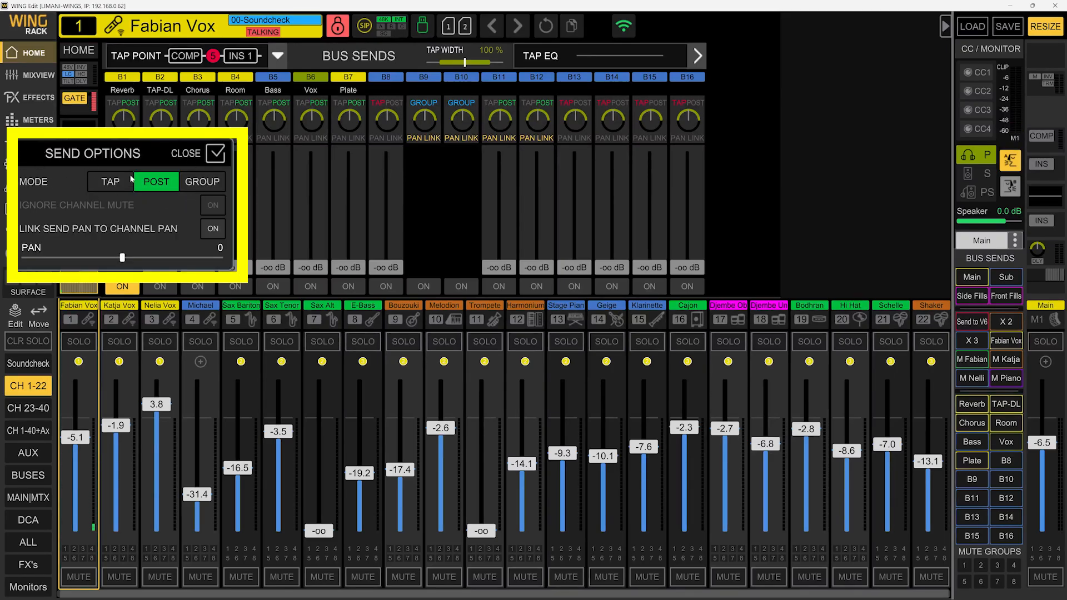
{"action": "left_click", "coordinate": [244, 180]}
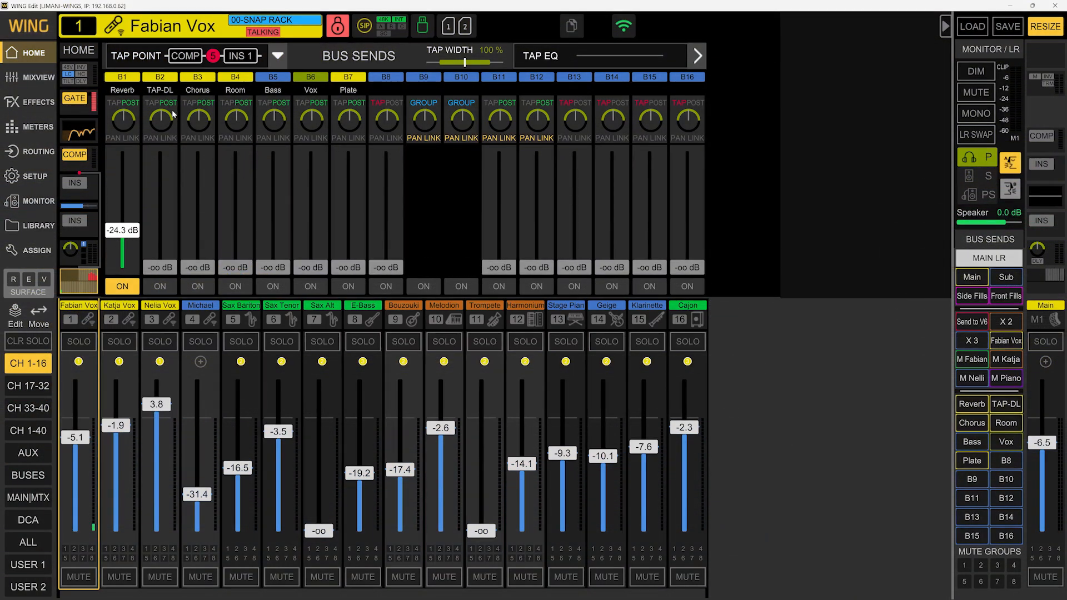
{"action": "left_click", "coordinate": [130, 89]}
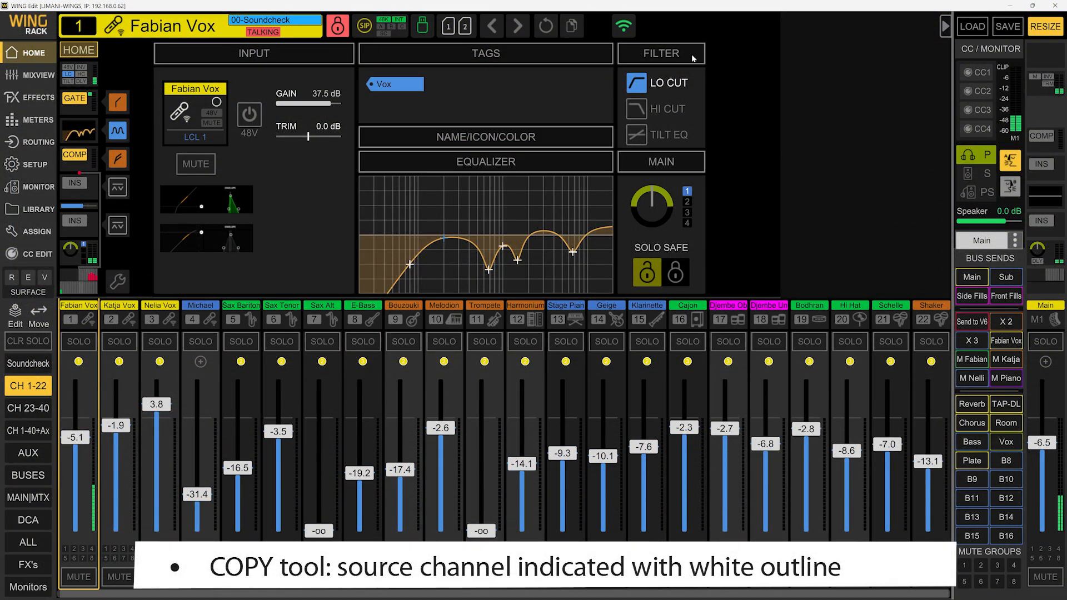
Step: Start a channel copy from channel 1 and select channels 4, 5, 6 and 7 as destinations
{"action": "left_click", "coordinate": [572, 26]}
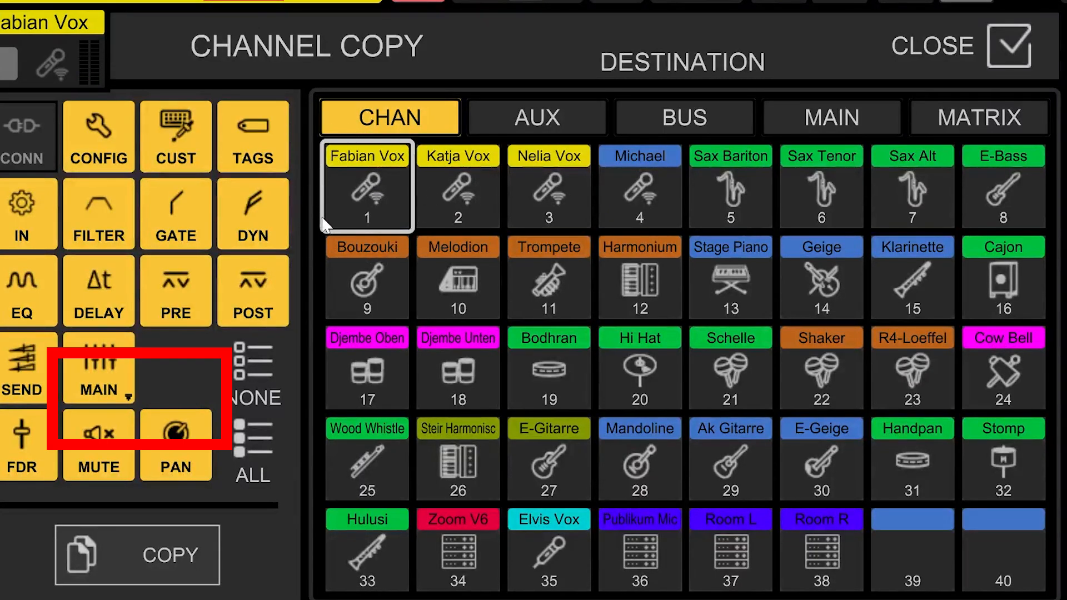
{"action": "left_click", "coordinate": [642, 199]}
{"action": "left_click", "coordinate": [748, 179]}
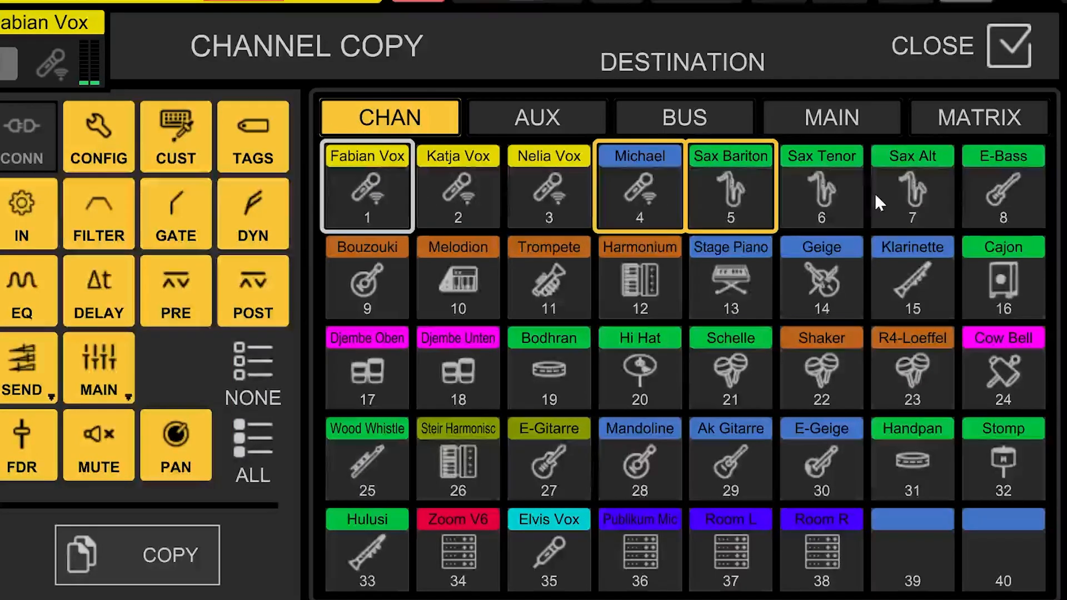
{"action": "left_click", "coordinate": [823, 187]}
{"action": "left_click", "coordinate": [925, 182]}
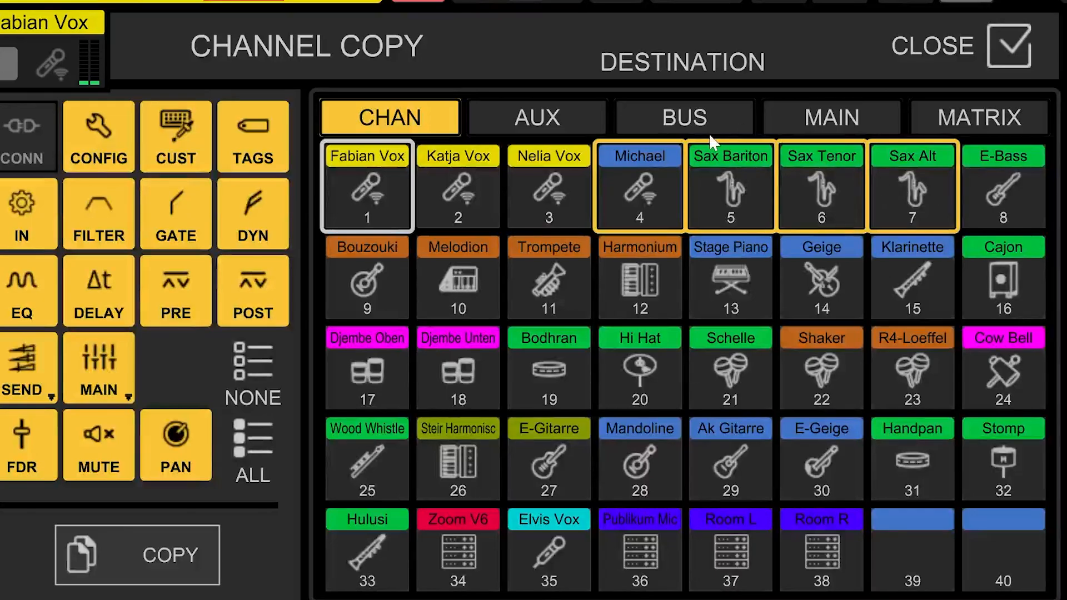
Step: Select aux channels A3, A4 and A6 and two buses as copy destinations for channel 1
{"action": "left_click", "coordinate": [566, 105]}
{"action": "left_click", "coordinate": [567, 194]}
{"action": "left_click", "coordinate": [649, 172]}
{"action": "left_click", "coordinate": [818, 178]}
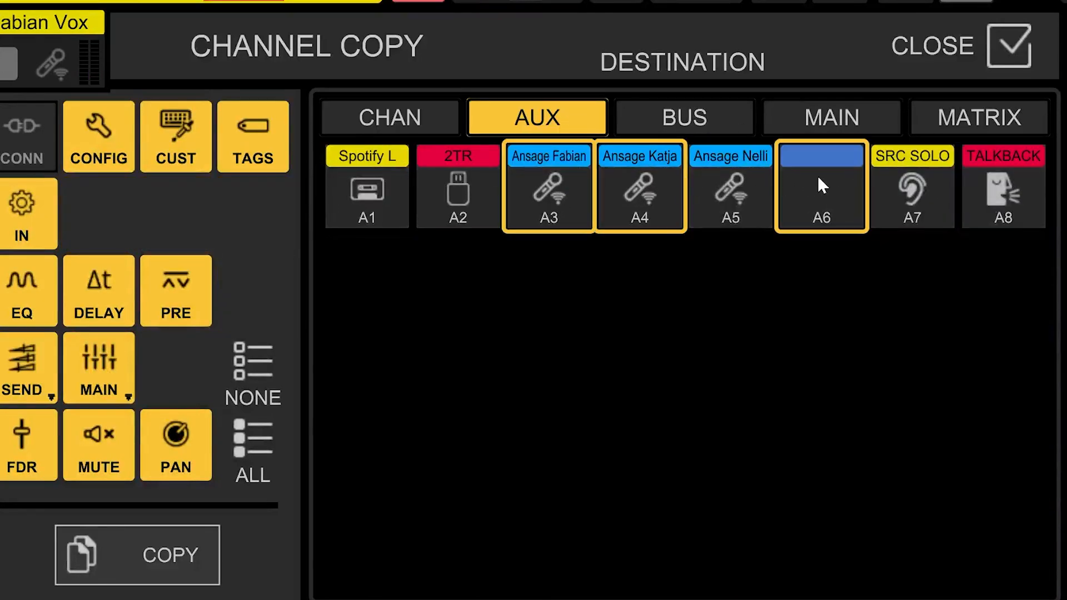
{"action": "left_click", "coordinate": [667, 116]}
{"action": "left_click", "coordinate": [611, 197]}
{"action": "left_click", "coordinate": [719, 203]}
Step: Select mains M2 and M3 and two matrix outputs as copy destinations
{"action": "left_click", "coordinate": [828, 119]}
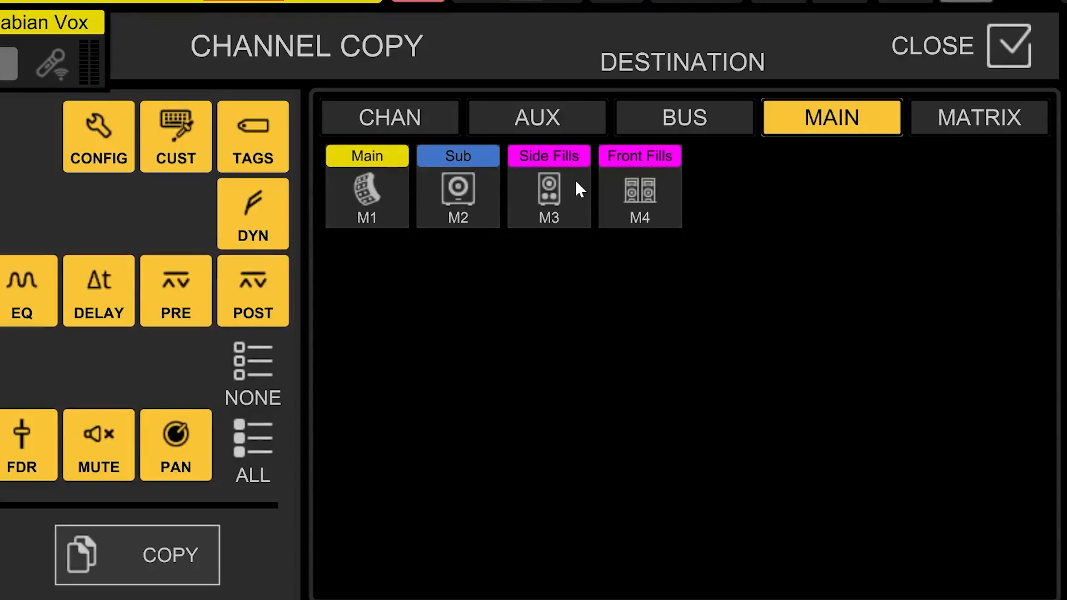
{"action": "left_click", "coordinate": [465, 206]}
{"action": "left_click", "coordinate": [549, 189]}
{"action": "left_click", "coordinate": [944, 119]}
{"action": "left_click", "coordinate": [549, 189]}
{"action": "left_click", "coordinate": [680, 193]}
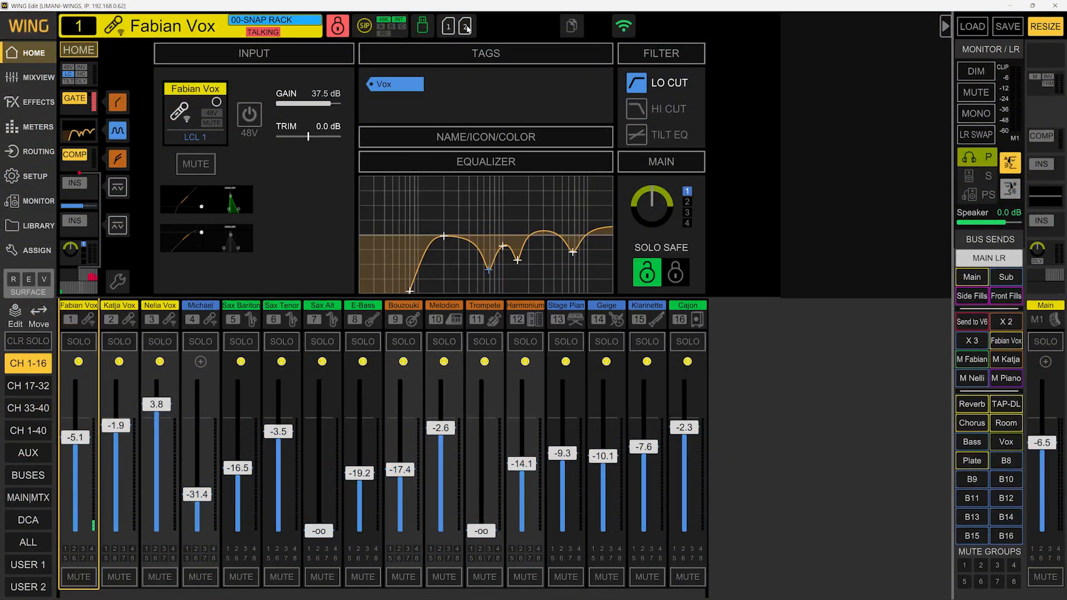
Step: Start Channel Copy/Init for channel 1 in the older version and select channels 4, 5 and several others as destinations
{"action": "left_click", "coordinate": [571, 28]}
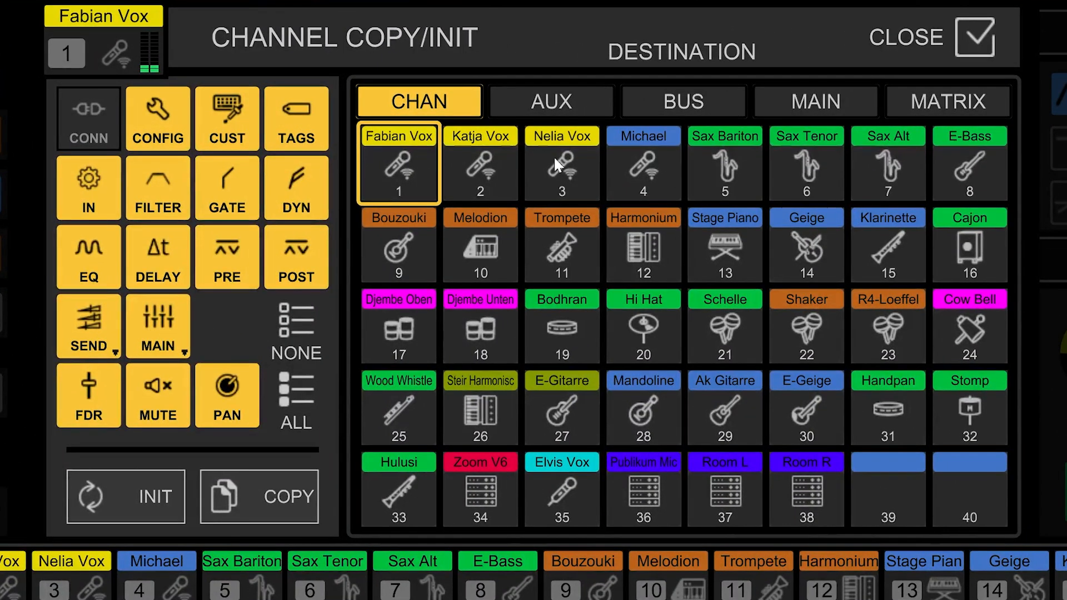
{"action": "left_click", "coordinate": [647, 165]}
{"action": "left_click", "coordinate": [720, 165]}
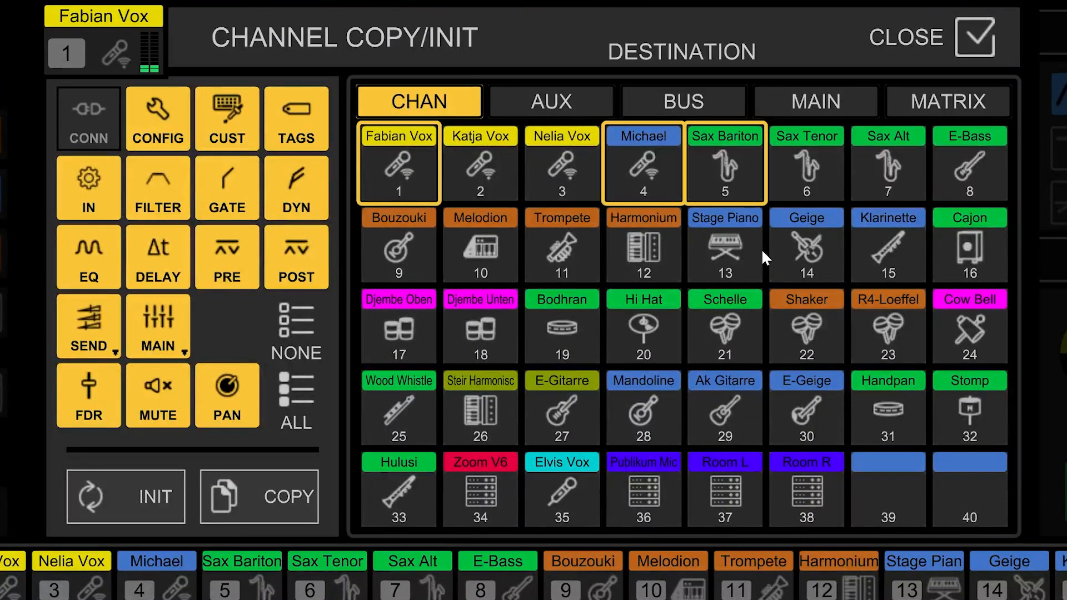
{"action": "left_click", "coordinate": [758, 250]}
{"action": "left_click", "coordinate": [825, 261]}
{"action": "left_click", "coordinate": [795, 327]}
{"action": "left_click", "coordinate": [747, 389]}
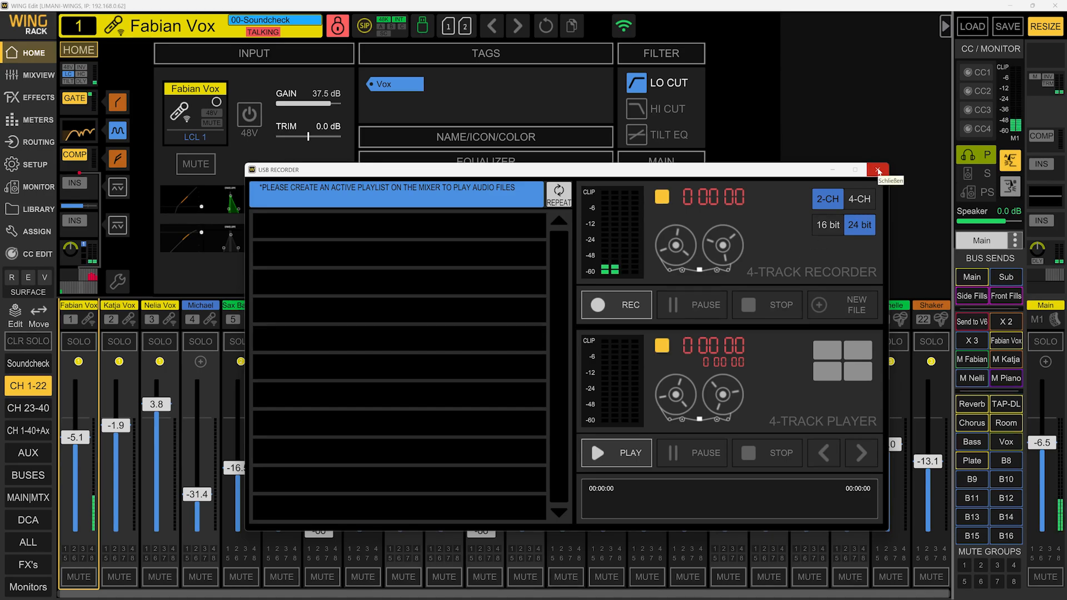
Step: Close the USB recorder window and initialize the CH 23-40 fader layer as CH 33-A8
{"action": "left_click", "coordinate": [877, 170]}
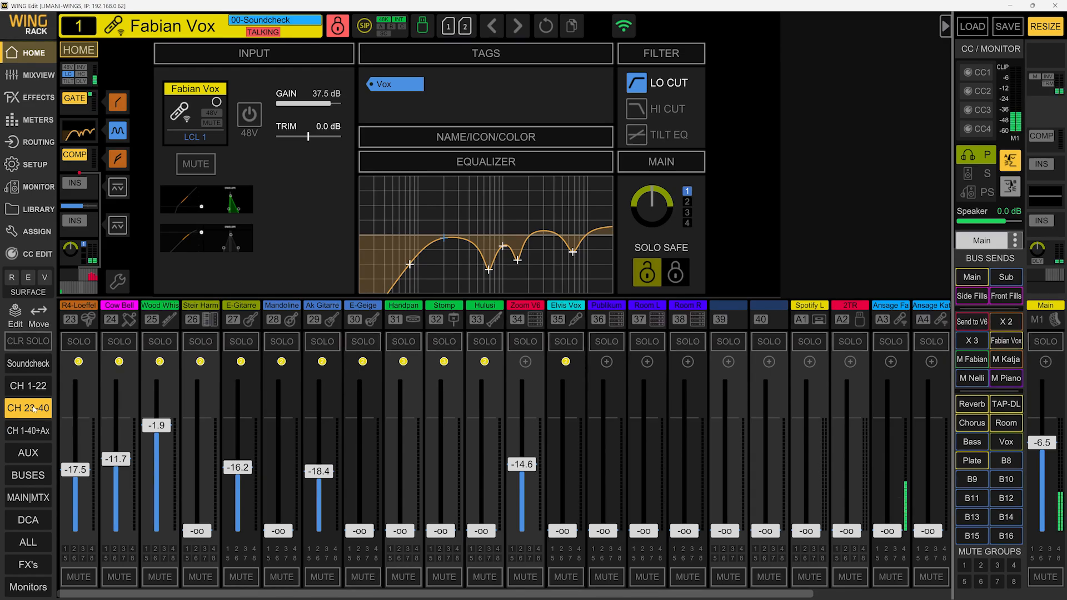
{"action": "left_click", "coordinate": [17, 315]}
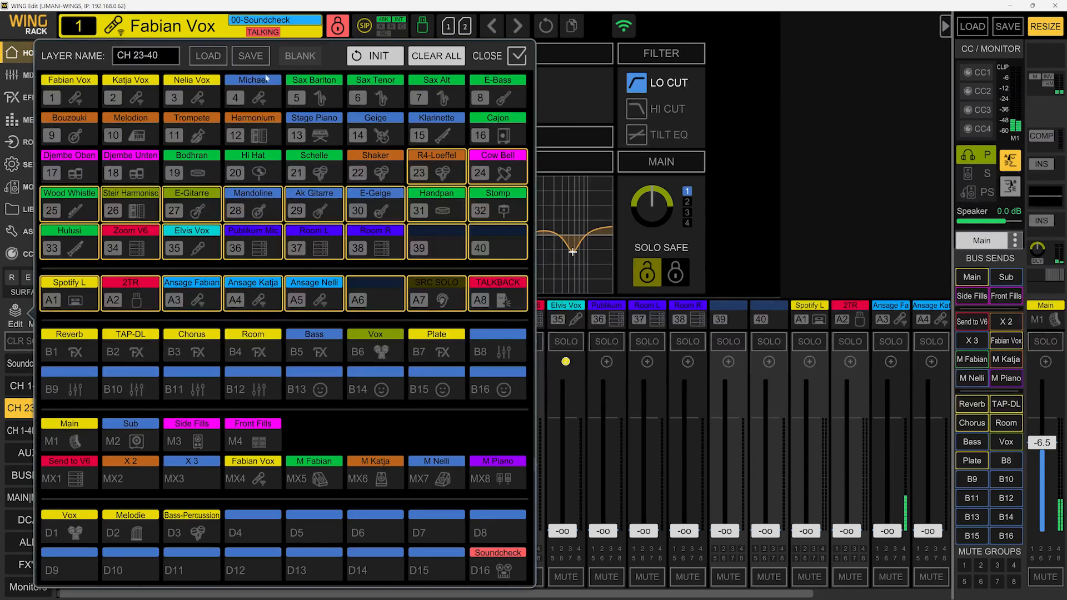
{"action": "left_click", "coordinate": [380, 55]}
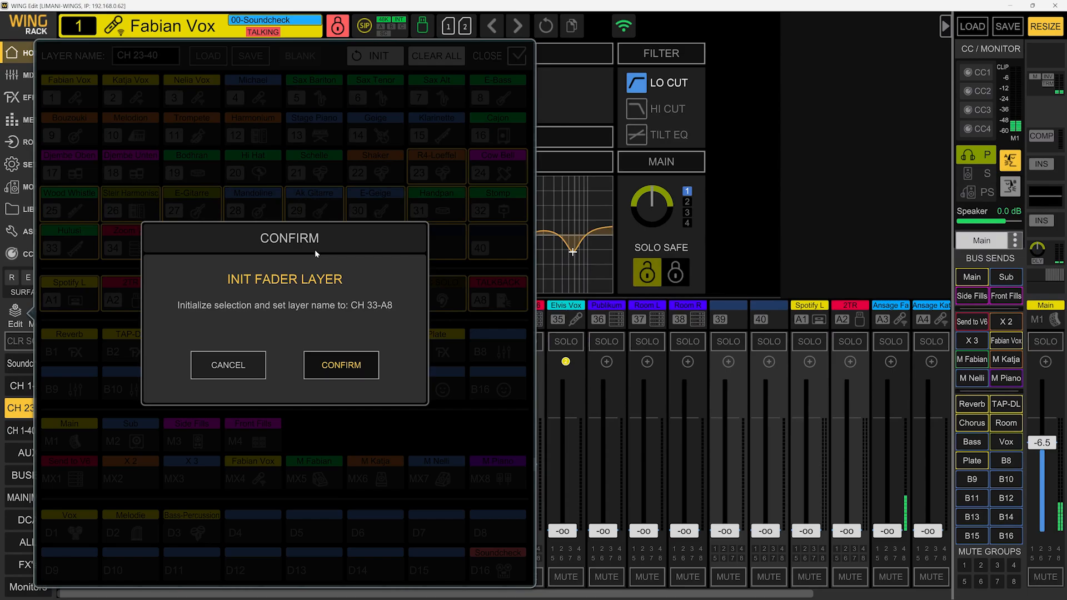
{"action": "left_click", "coordinate": [333, 366]}
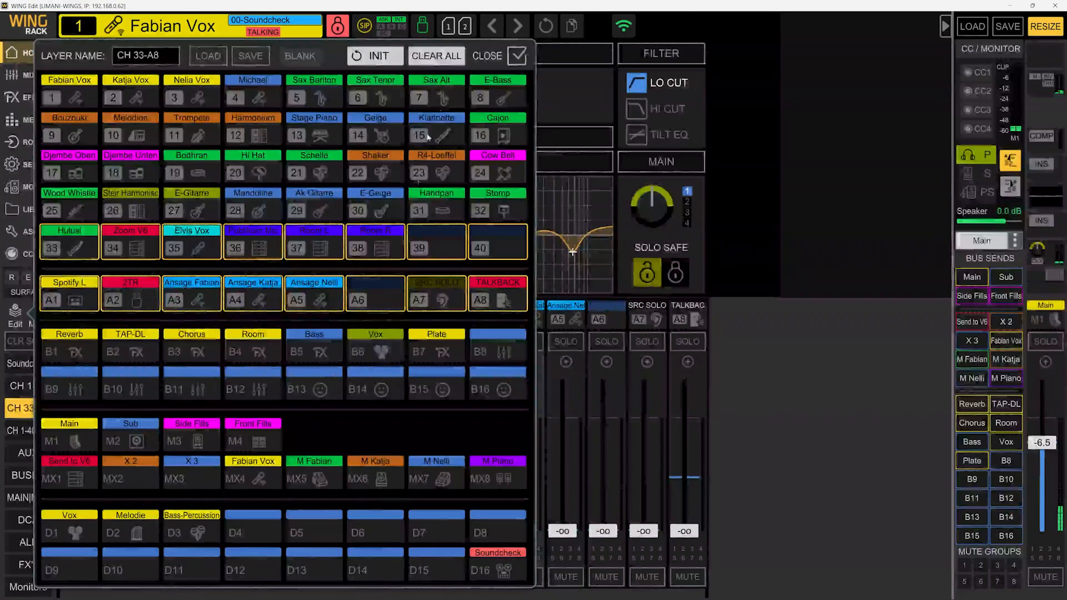
{"action": "left_click", "coordinate": [515, 55]}
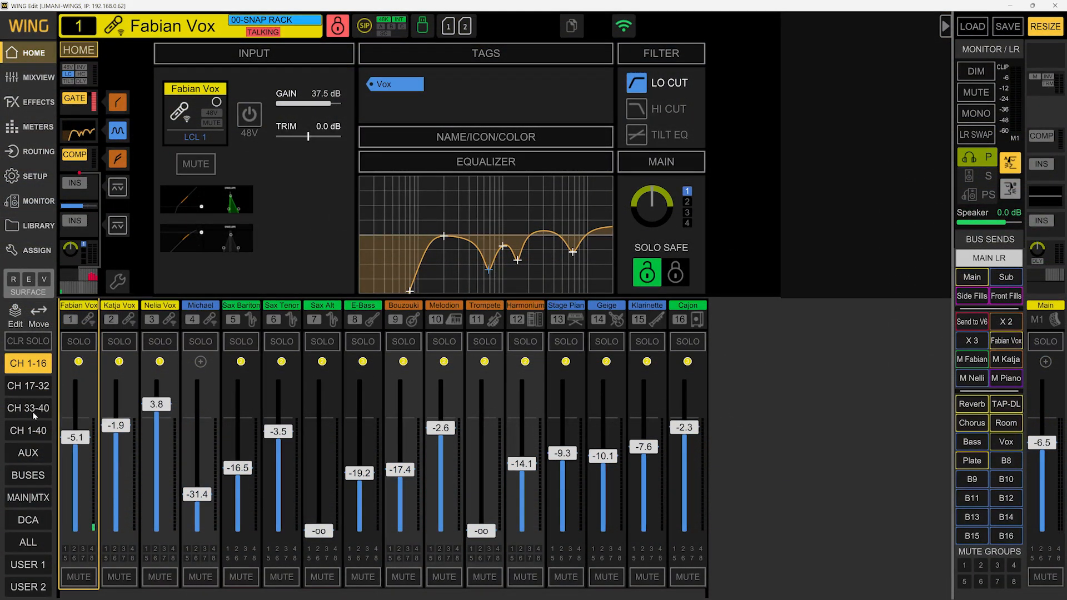
Step: Initialize the CH 33-40 fader layer in the older version and finish editing the layer
{"action": "left_click", "coordinate": [34, 414]}
{"action": "left_click", "coordinate": [25, 321]}
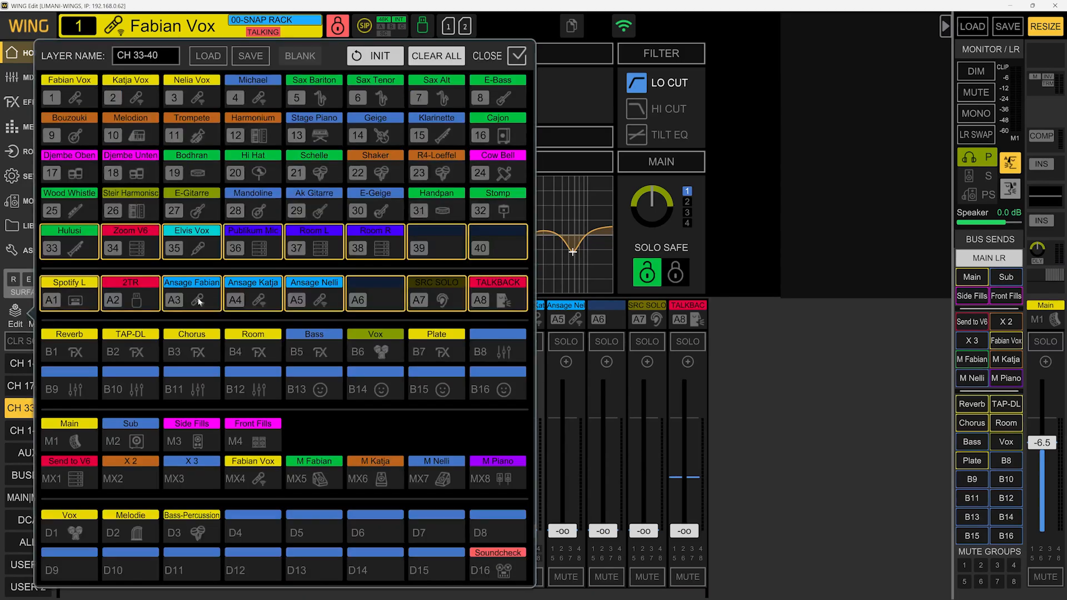
{"action": "left_click", "coordinate": [376, 55]}
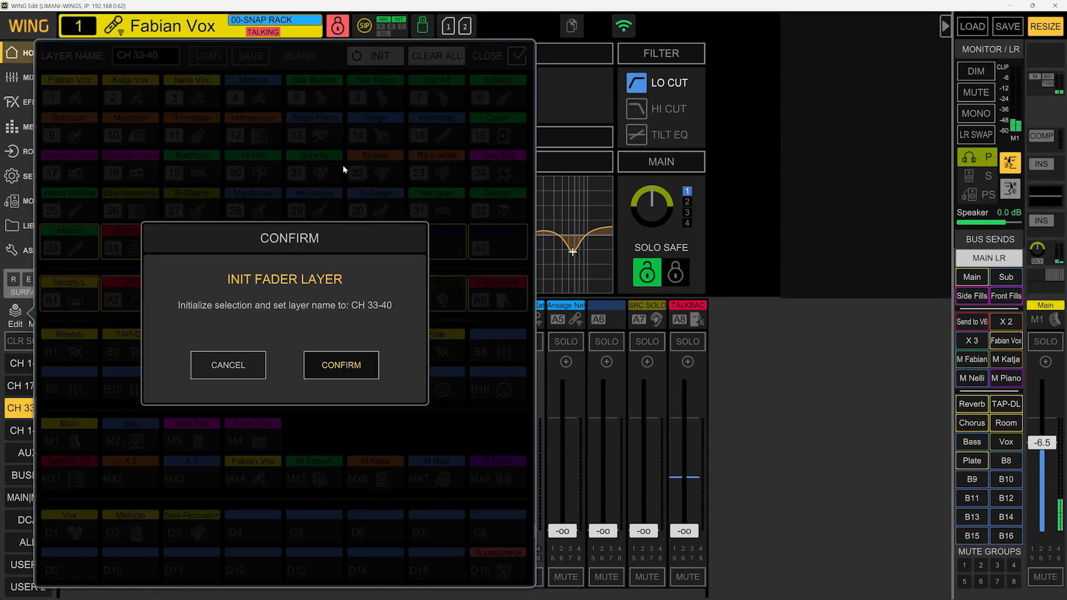
{"action": "left_click", "coordinate": [325, 365]}
{"action": "left_click", "coordinate": [496, 58]}
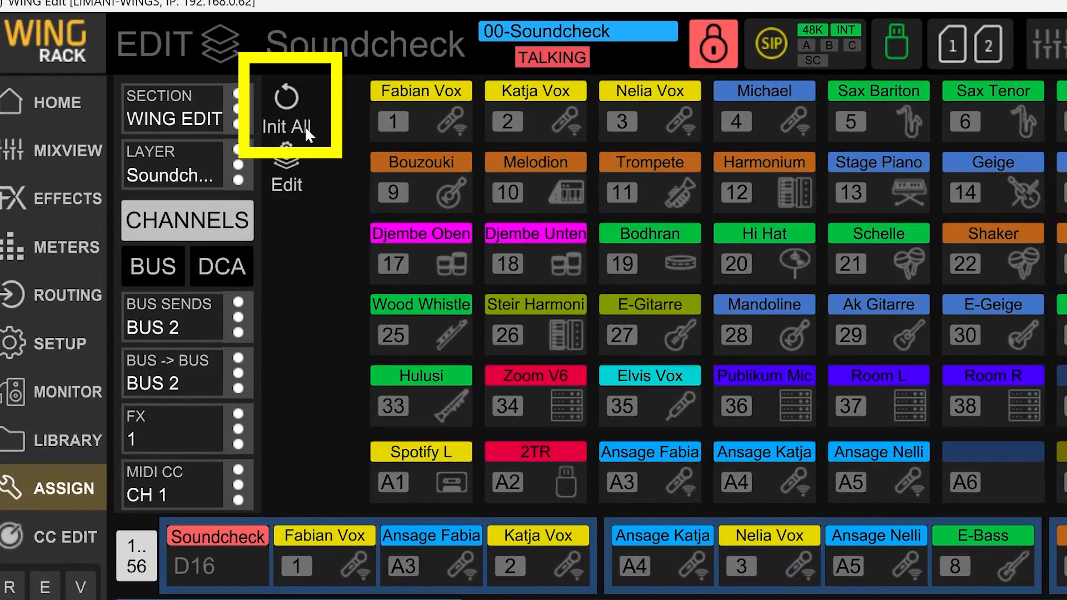
Step: Initialize all WING EDIT fader layers at once from the assignment settings
{"action": "left_click", "coordinate": [284, 105]}
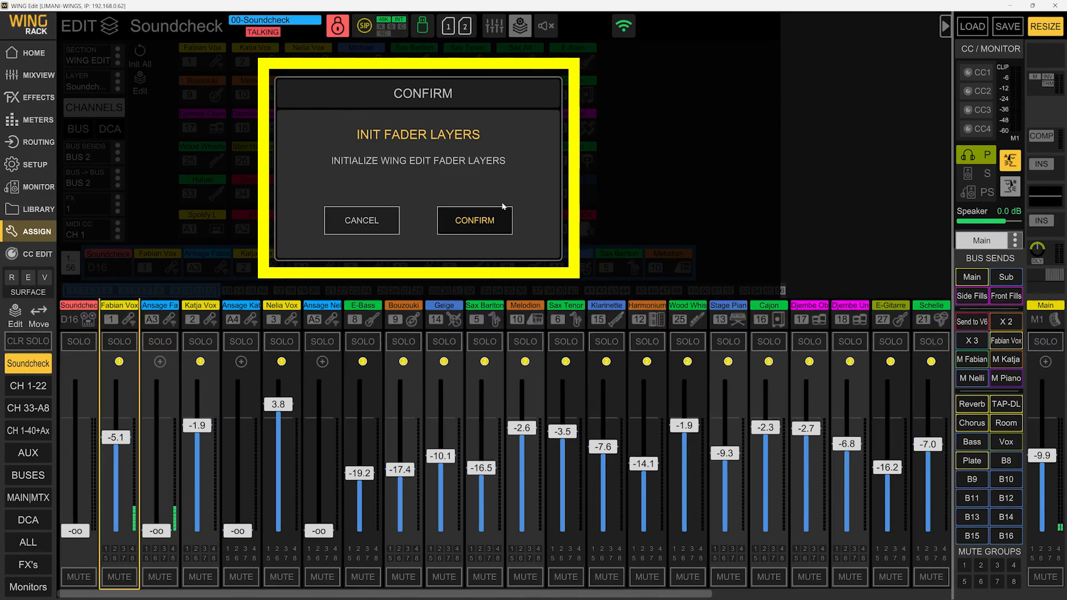
{"action": "left_click", "coordinate": [484, 216]}
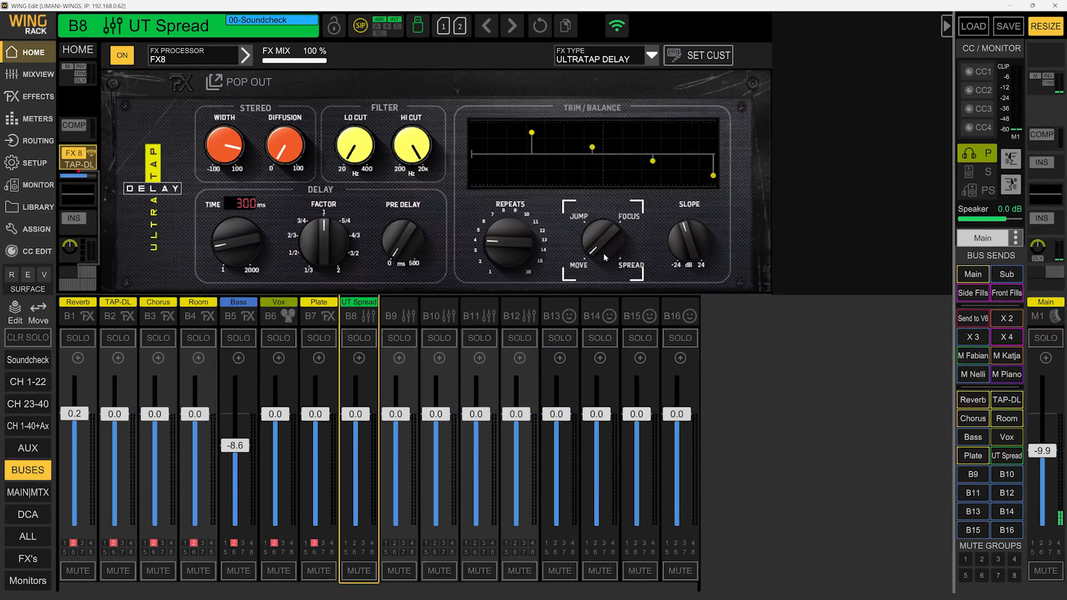
Step: Set the bus B8 UltraTap delay to SPREAD with 7 repeats and compare its tap display with the older version
{"action": "left_click_drag", "start_coordinate": [605, 251], "coordinate": [635, 149]}
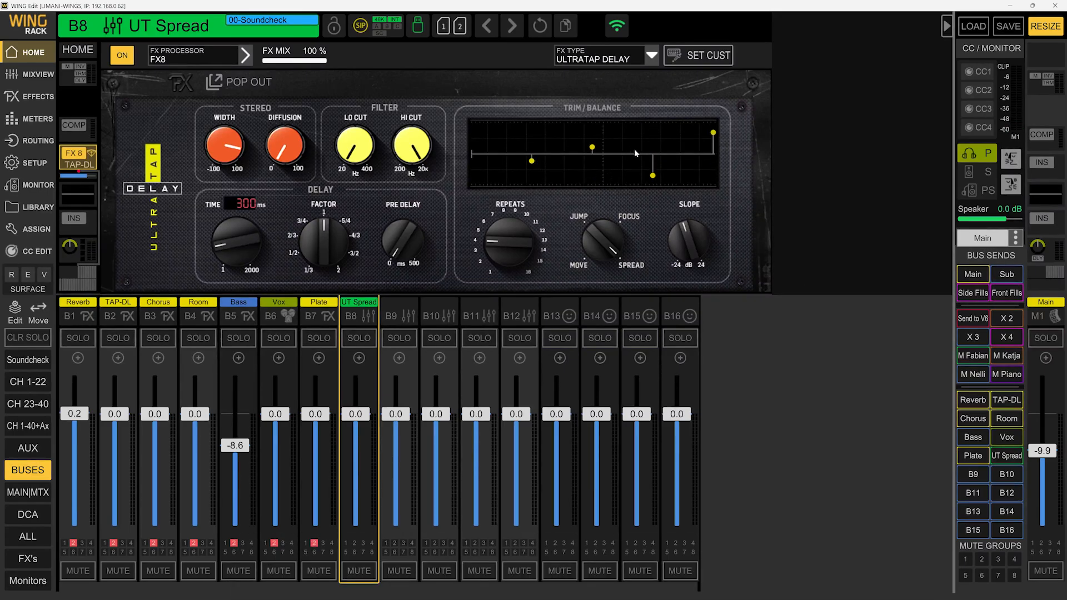
{"action": "left_click_drag", "start_coordinate": [506, 251], "coordinate": [511, 218]}
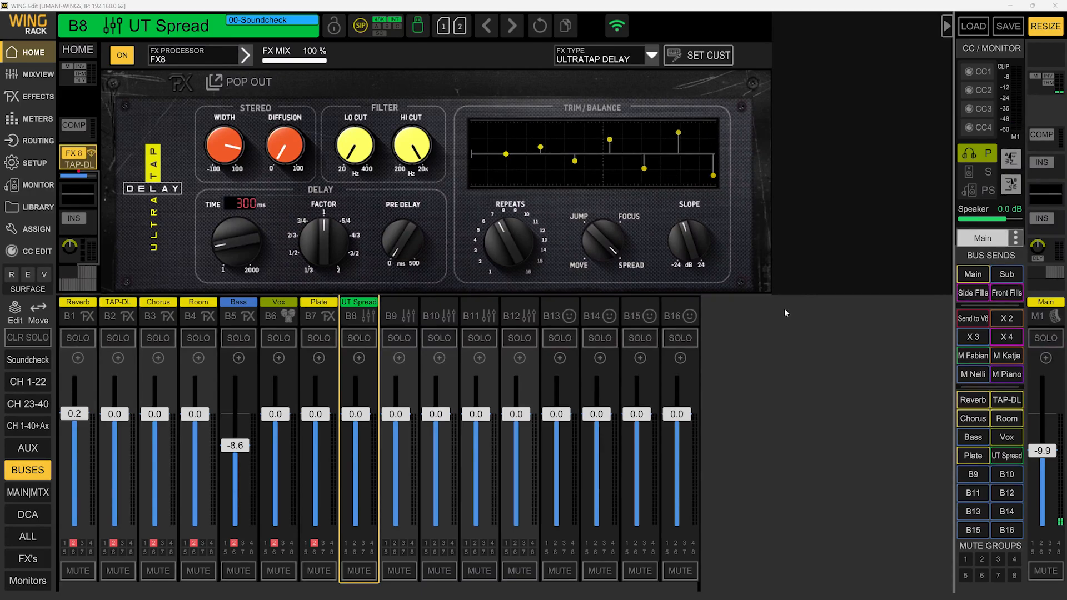
{"action": "key", "text": "alt+Tab"}
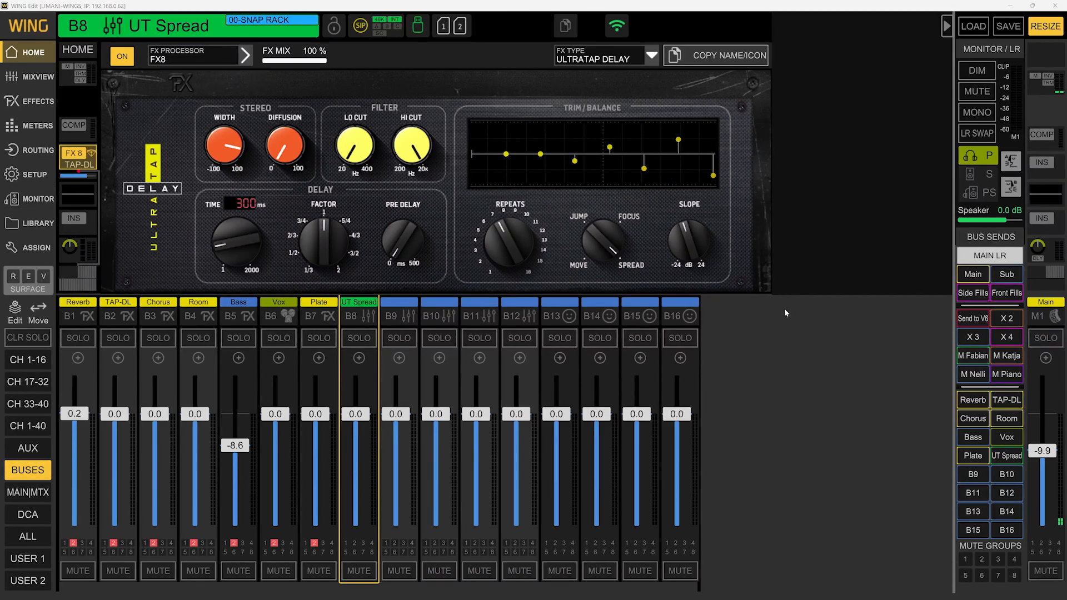
{"action": "key", "text": "alt+Tab"}
{"action": "key", "text": "alt+Tab"}
{"action": "key", "text": "alt+Tab"}
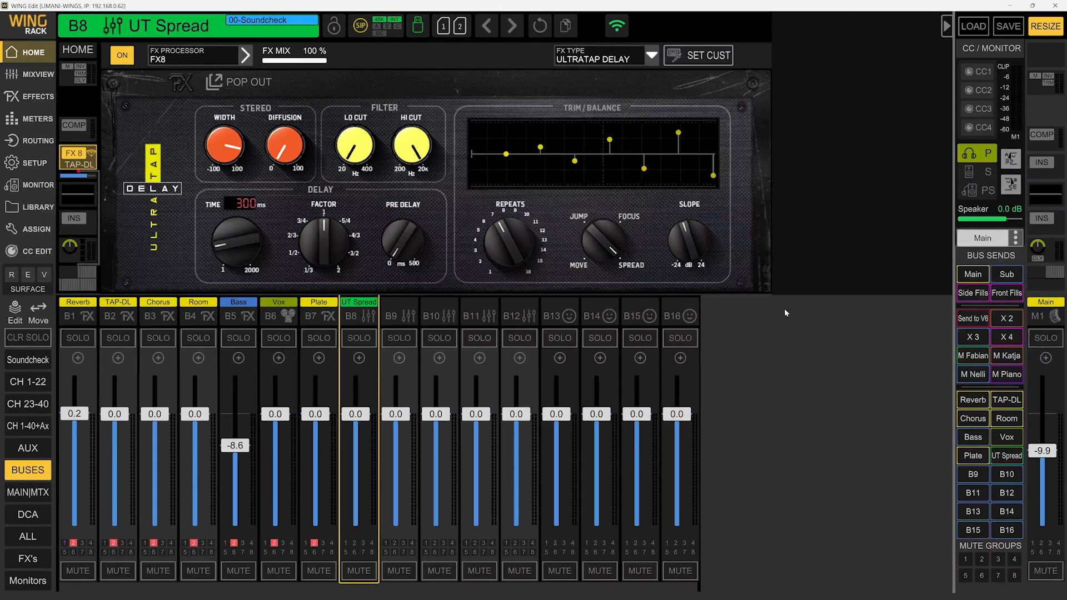
{"action": "key", "text": "alt+Tab"}
{"action": "key", "text": "alt+Tab"}
Step: Raise the UltraTap delay to 10 repeats and compare the tap display between the two versions again
{"action": "left_click_drag", "start_coordinate": [492, 224], "coordinate": [510, 198]}
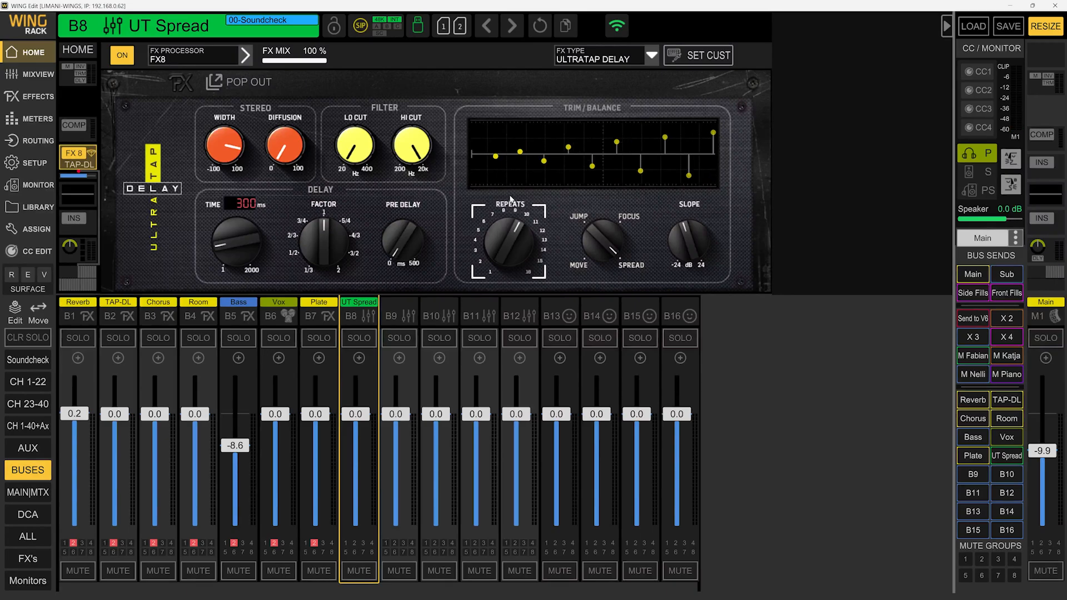
{"action": "left_click", "coordinate": [166, 588]}
{"action": "left_click", "coordinate": [144, 589]}
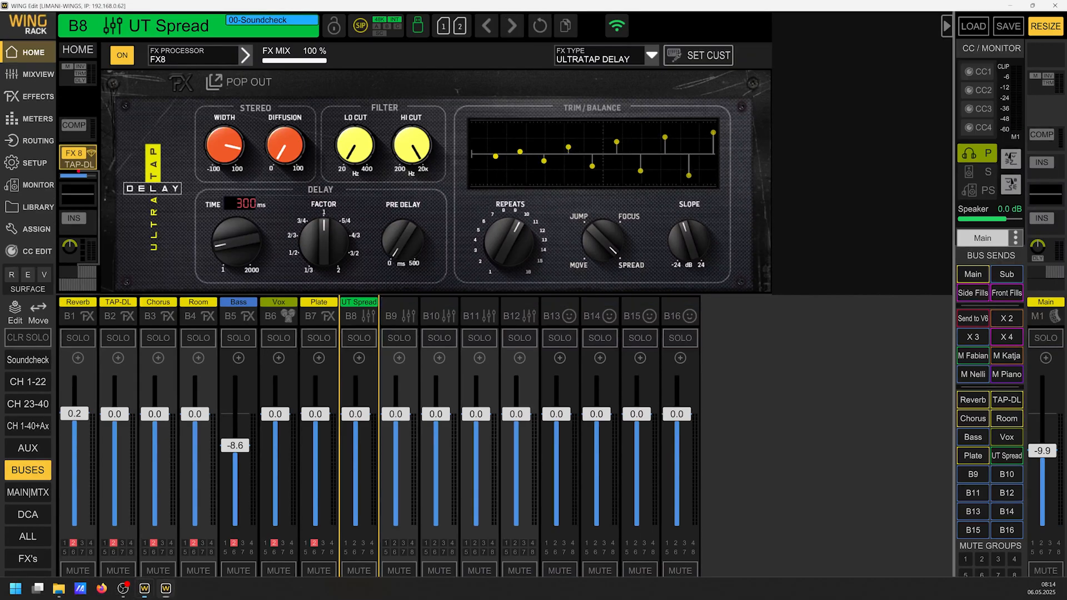
{"action": "left_click", "coordinate": [165, 588]}
{"action": "left_click", "coordinate": [144, 589]}
{"action": "left_click", "coordinate": [166, 589]}
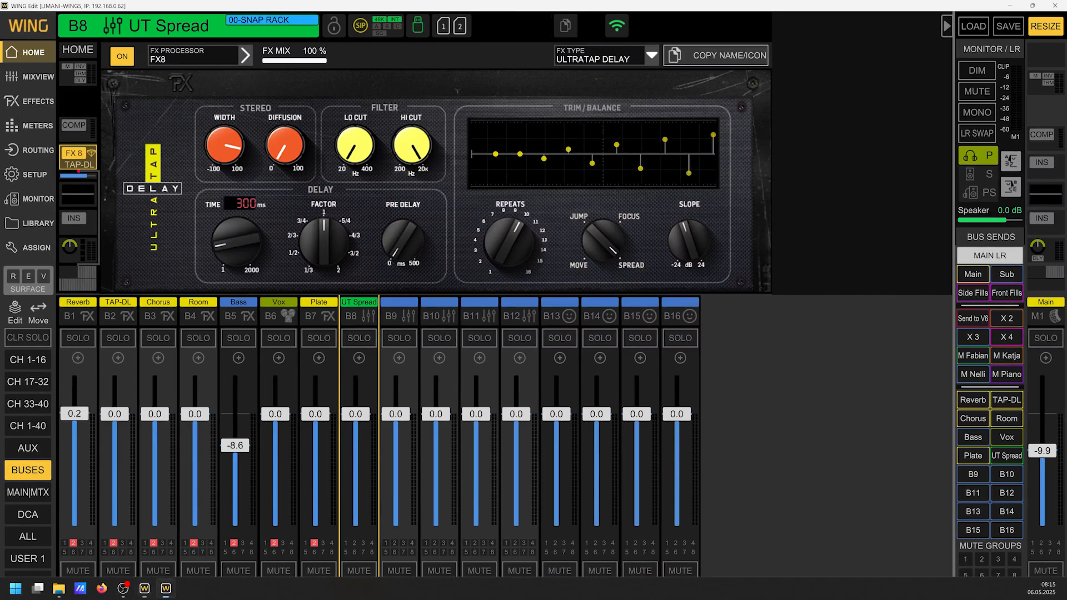
{"action": "left_click", "coordinate": [145, 588]}
{"action": "left_click", "coordinate": [165, 588]}
{"action": "left_click", "coordinate": [145, 588]}
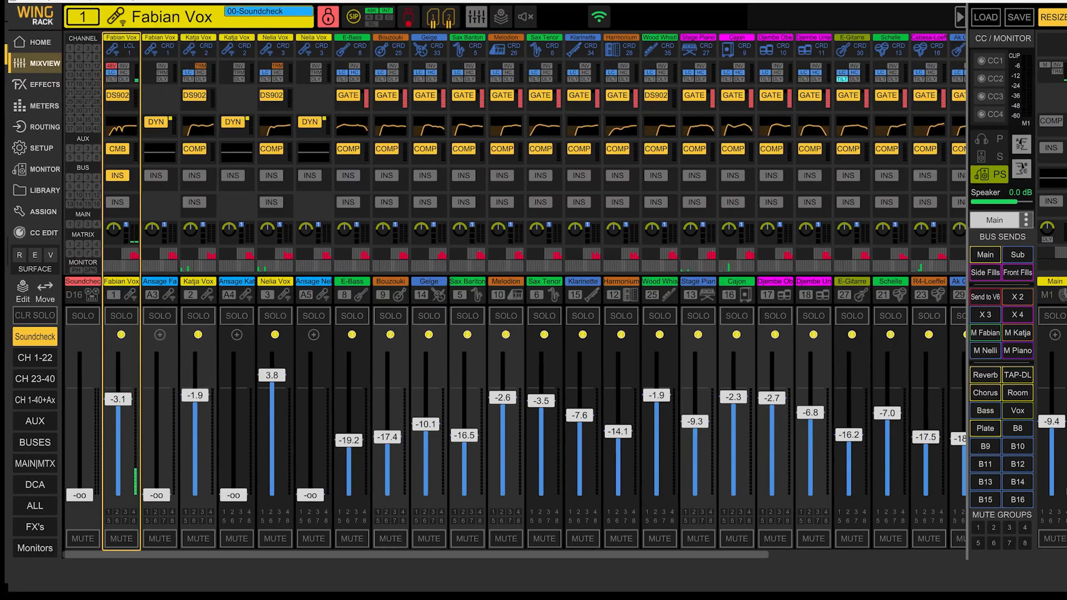